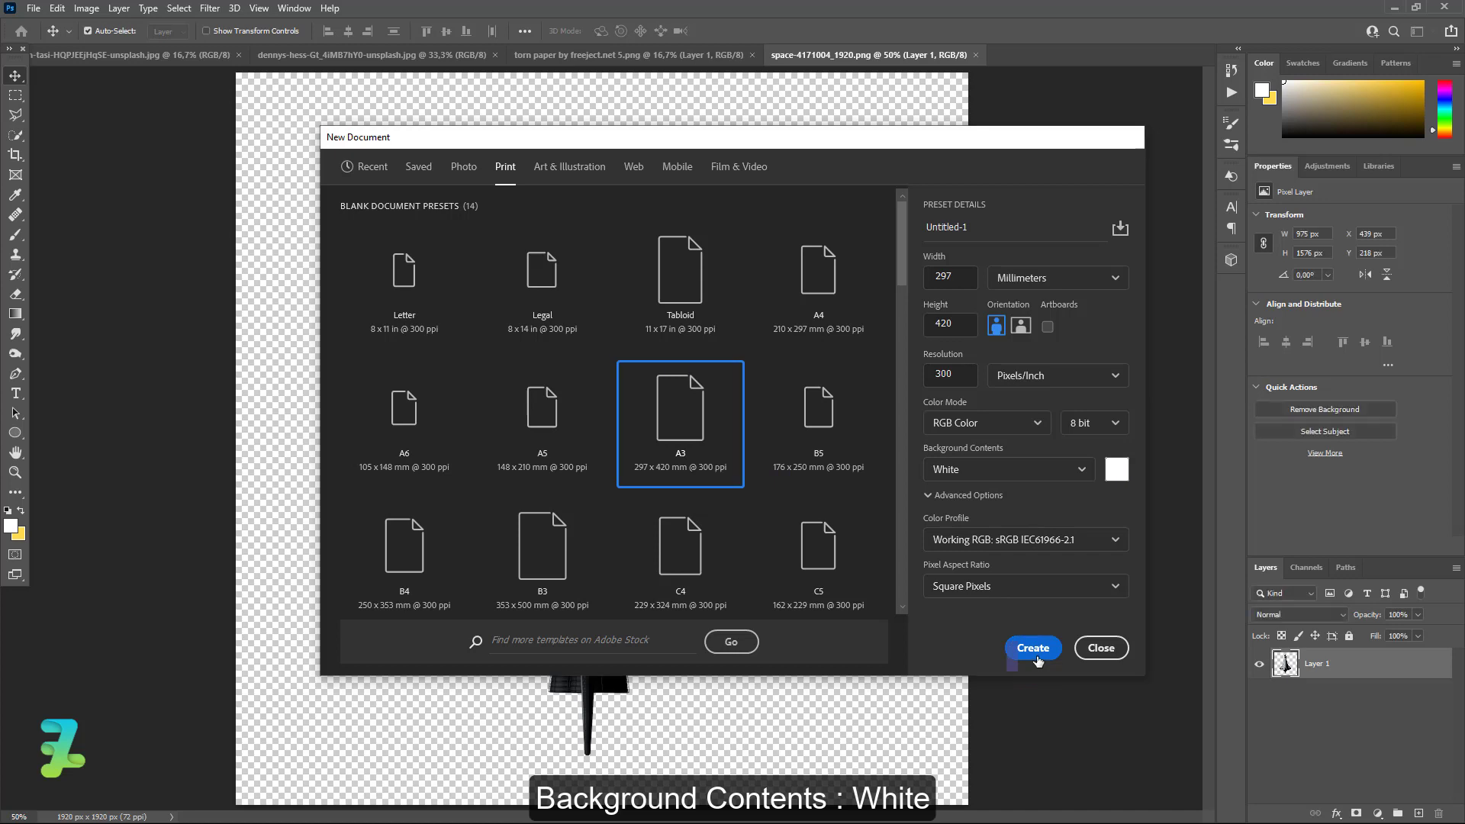
Create a new portrait A3 document of 297 x 420 mm at 300 pixels/inch in RGB with a white background.
left_click(1038, 661)
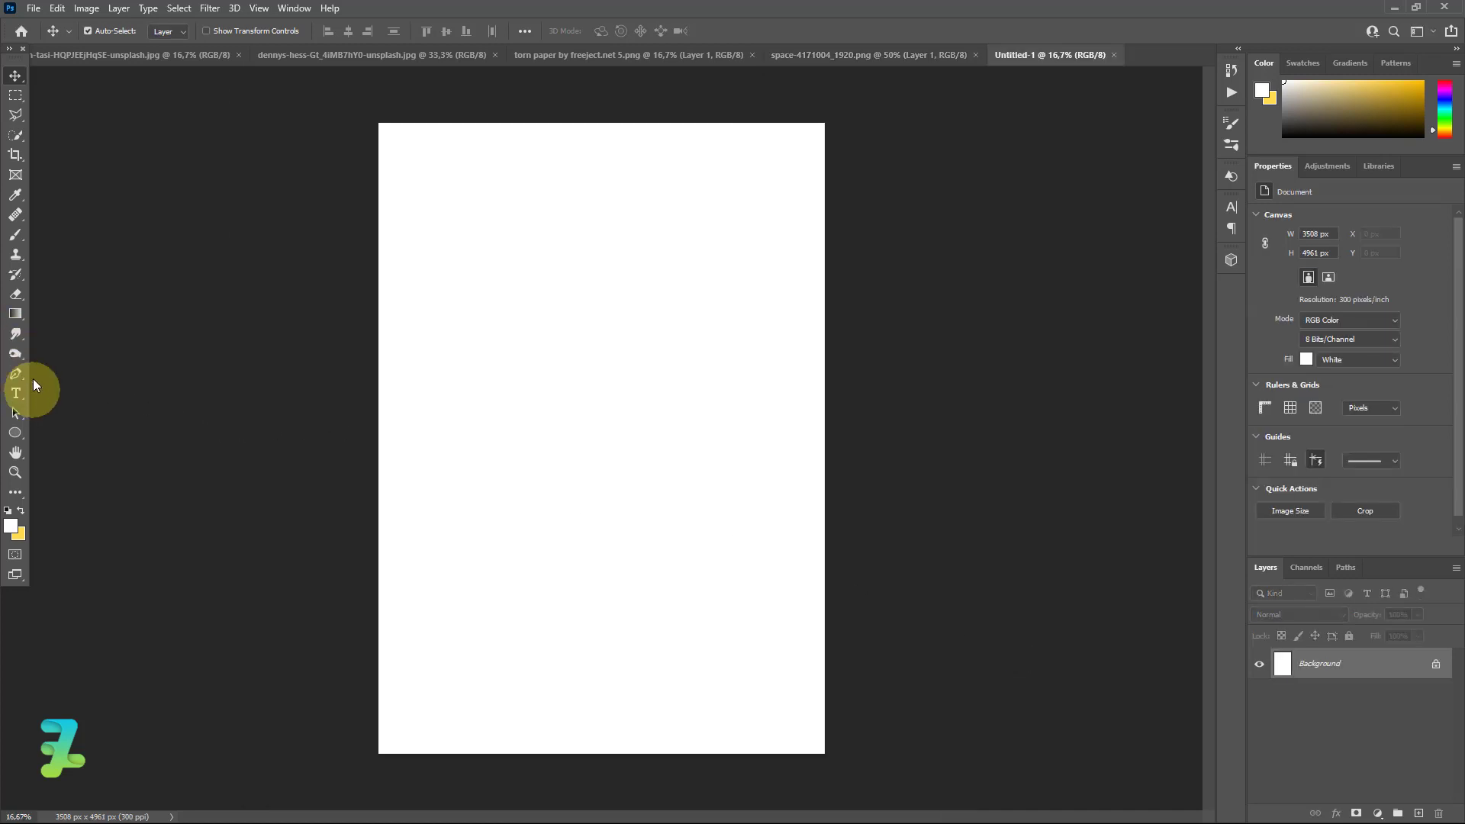
Draw a rectangle of about 1471 x 4537 px with a solid #000000 fill along the page's right side.
right_click(16, 434)
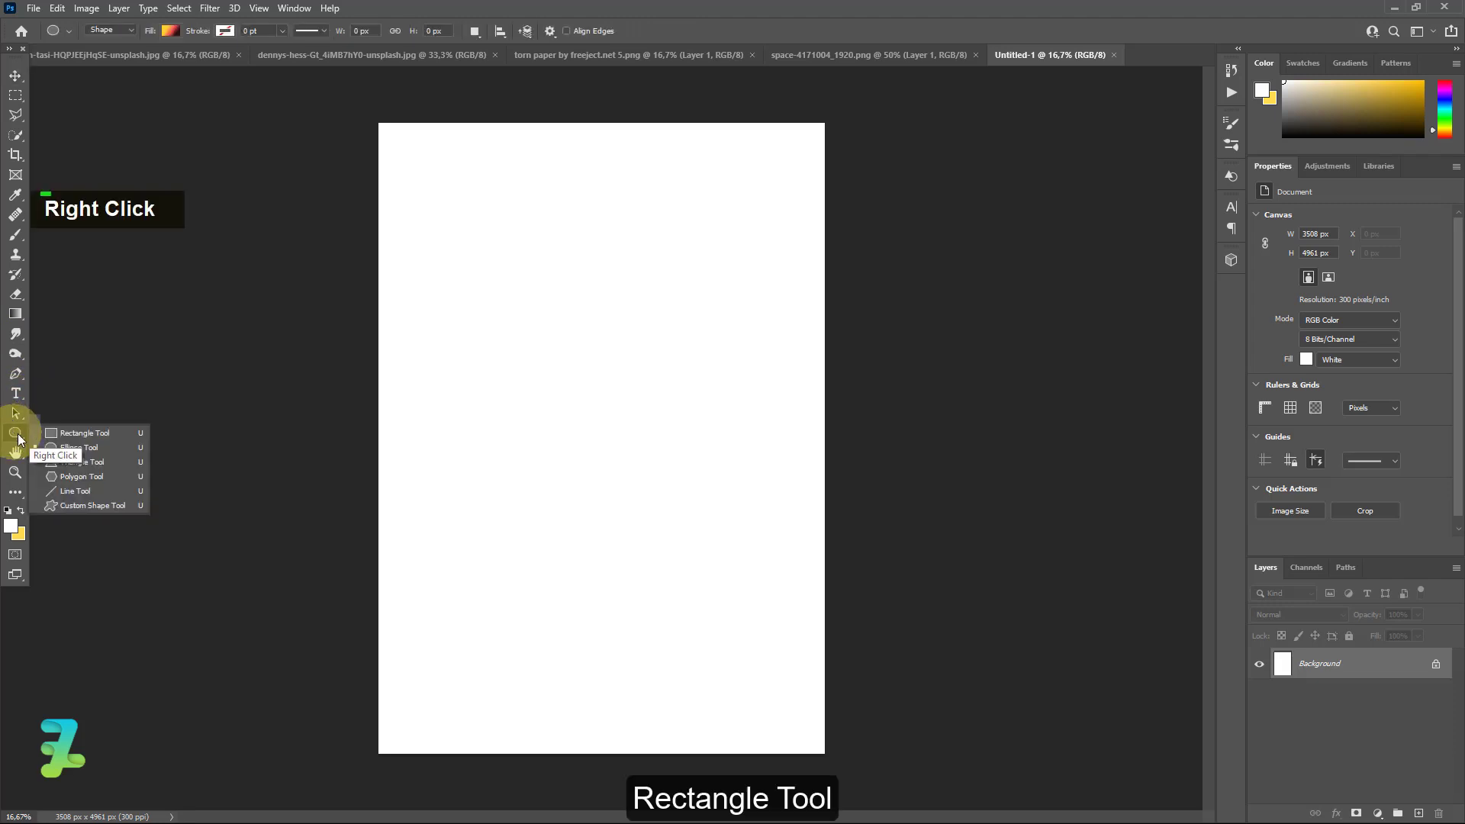
left_click(51, 433)
left_click(168, 31)
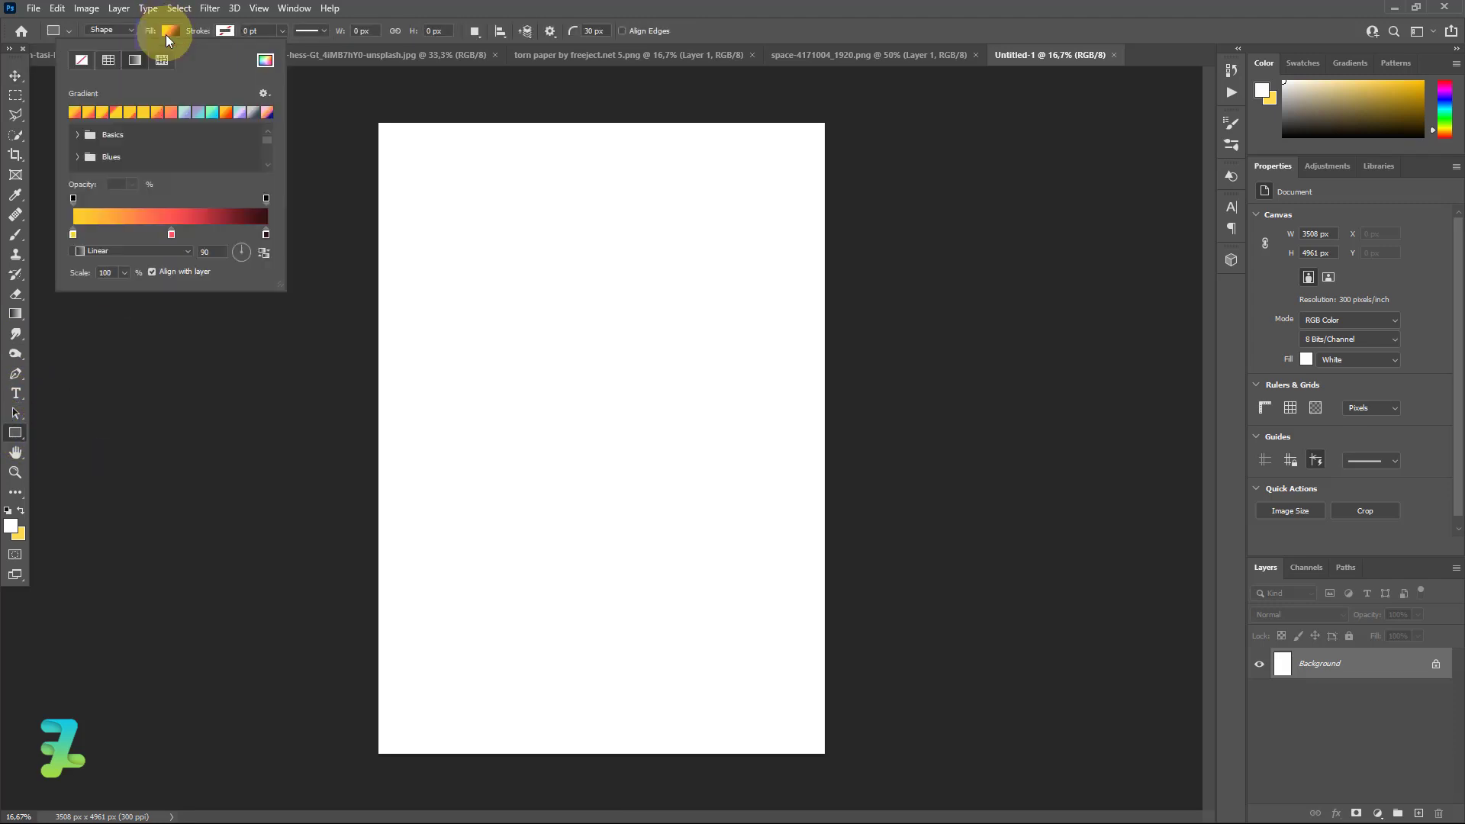
left_click(263, 62)
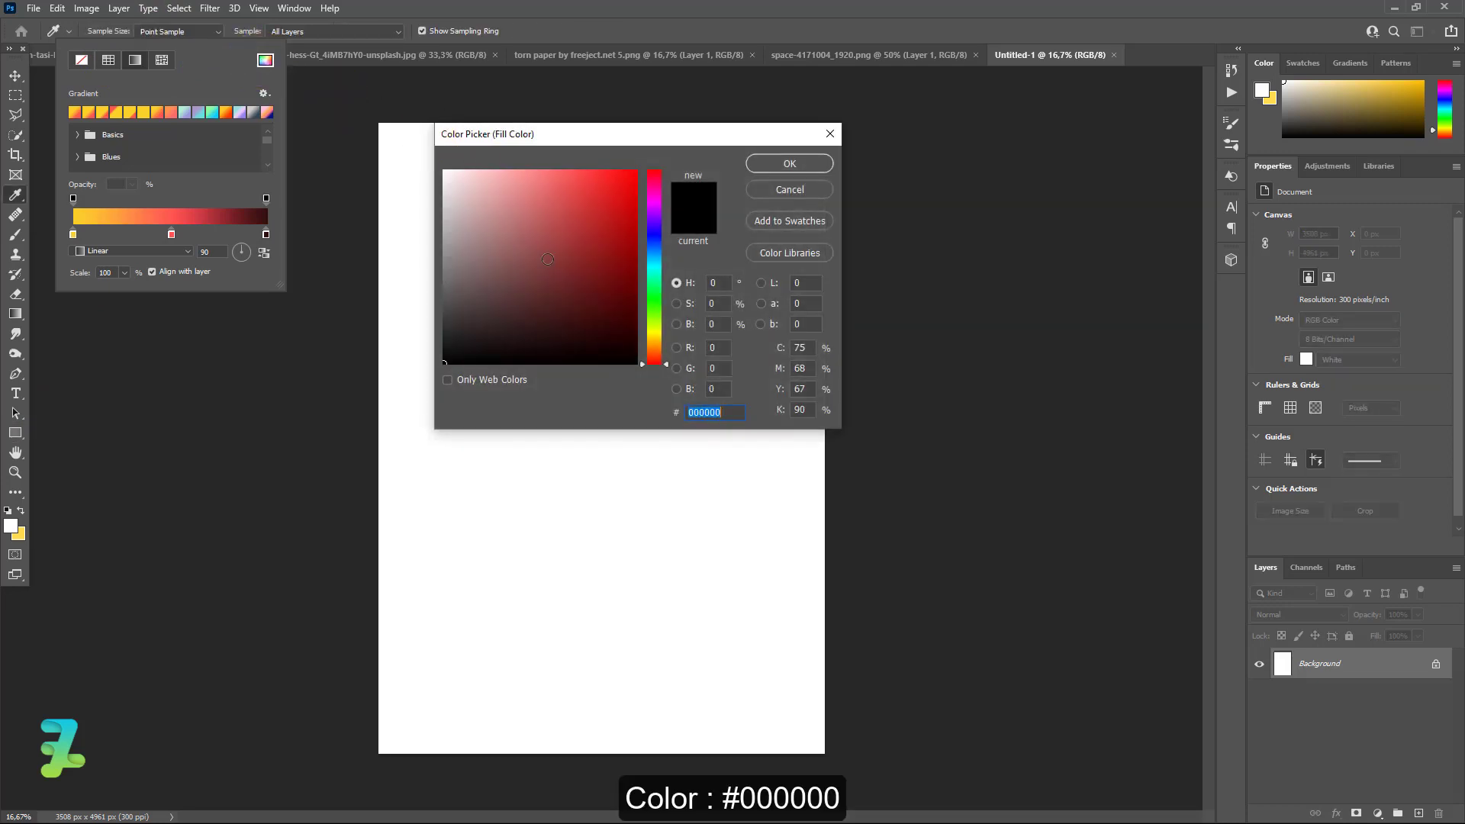
left_click(768, 163)
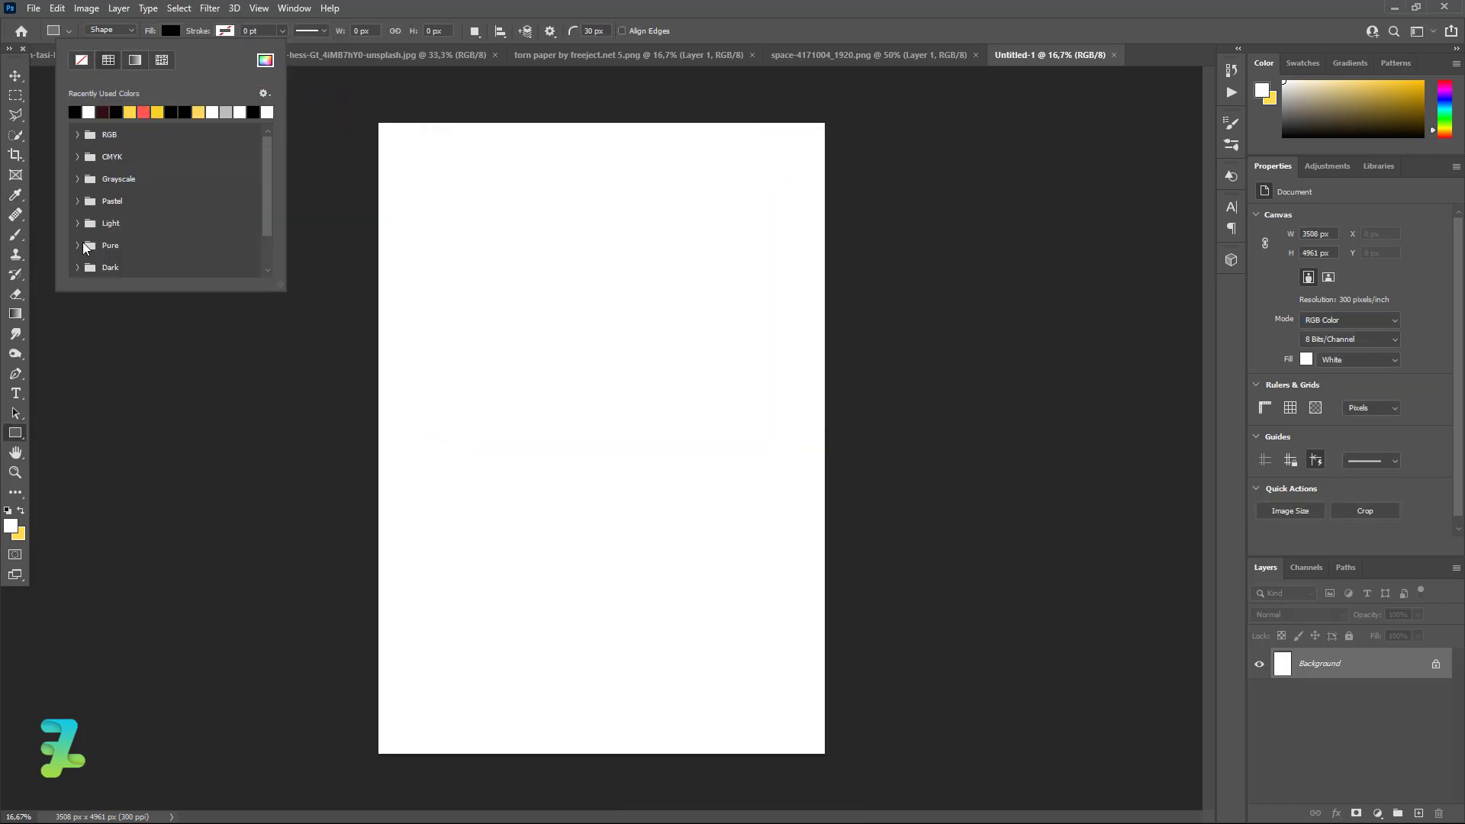
left_click(805, 163)
left_click_drag(805, 165, 618, 740)
Centre the black rectangle vertically on the canvas and shift it horizontally toward the page's right edge, to about X 1811 px.
left_click(15, 76)
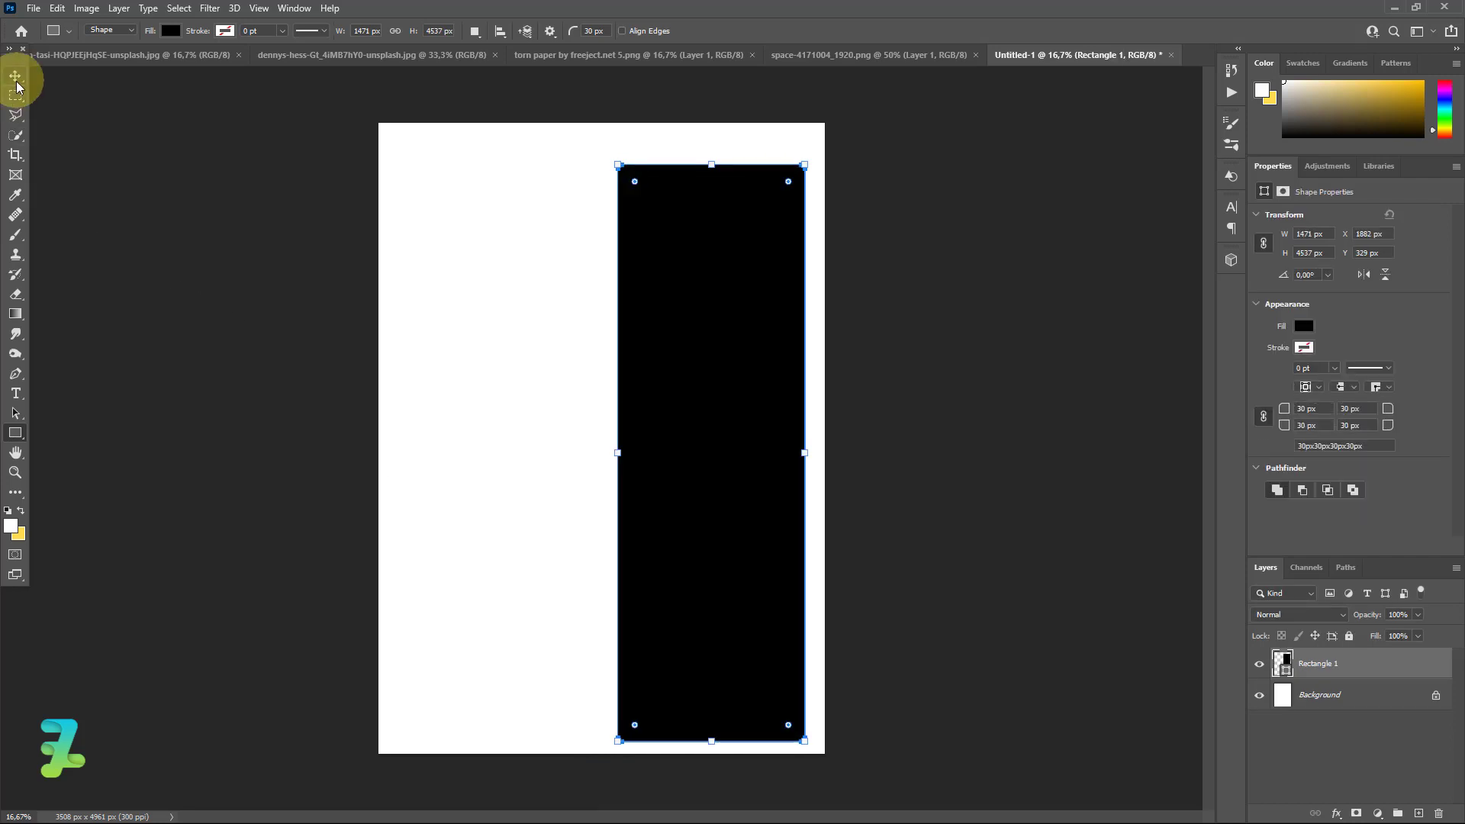
key("ctrl+a")
key("ctrl+a")
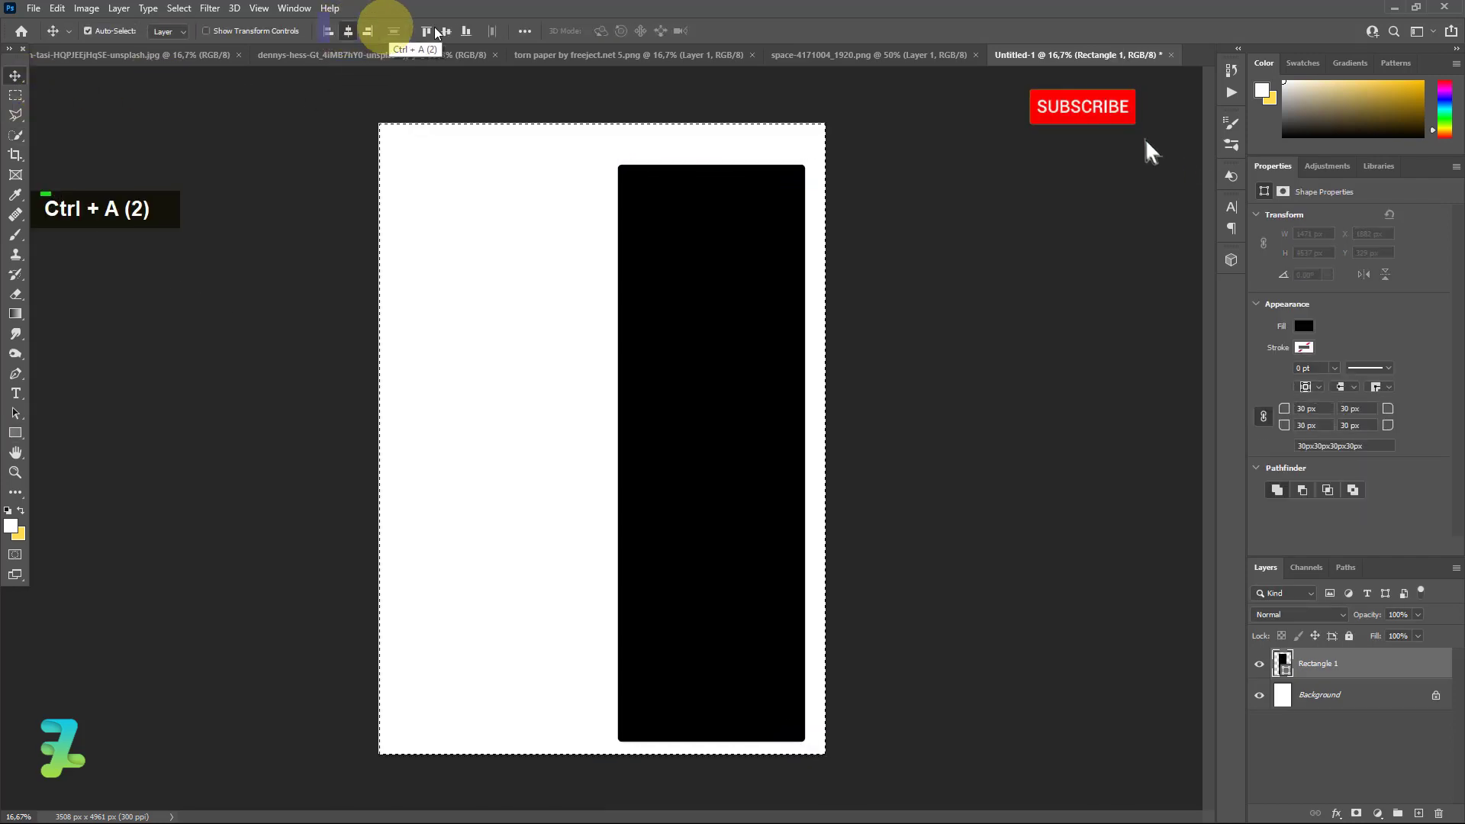
left_click(348, 31)
left_click(446, 31)
key("ctrl+d")
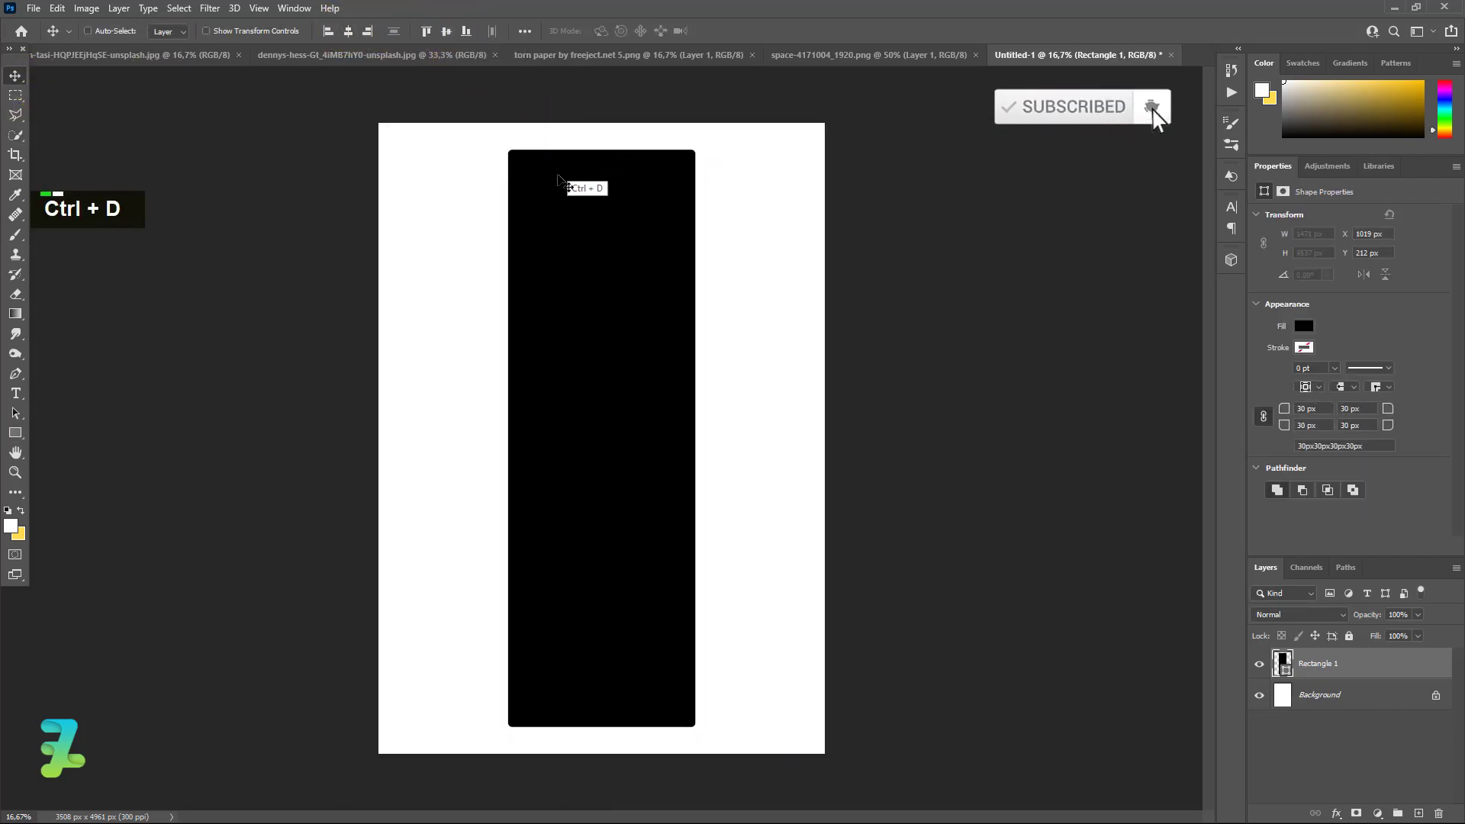
left_click_drag(561, 205, 681, 211)
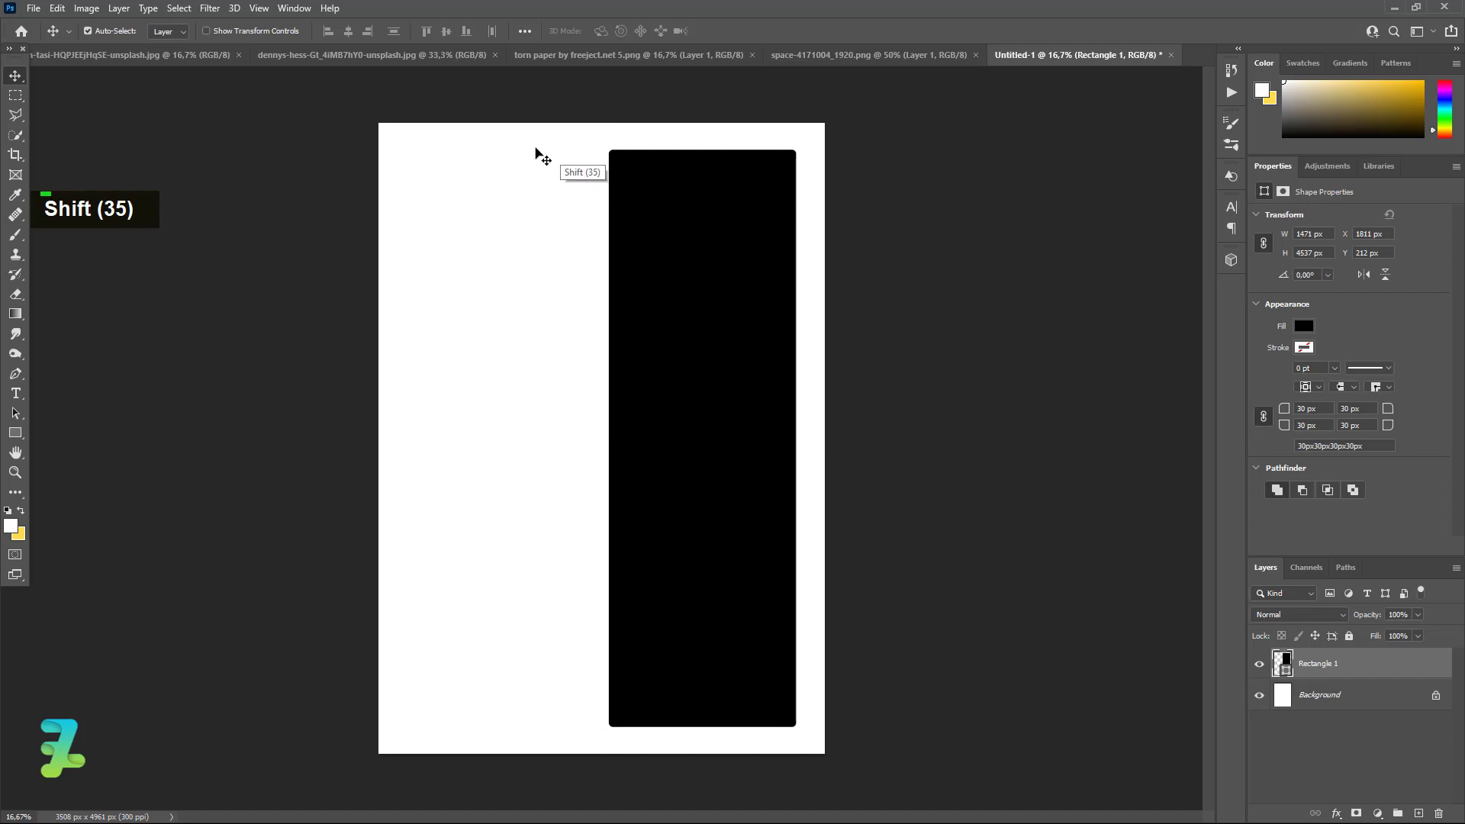
Copy the torn paper image into the Untitled-1 document from its own floating window and close that source window.
left_click(534, 60)
right_click(534, 60)
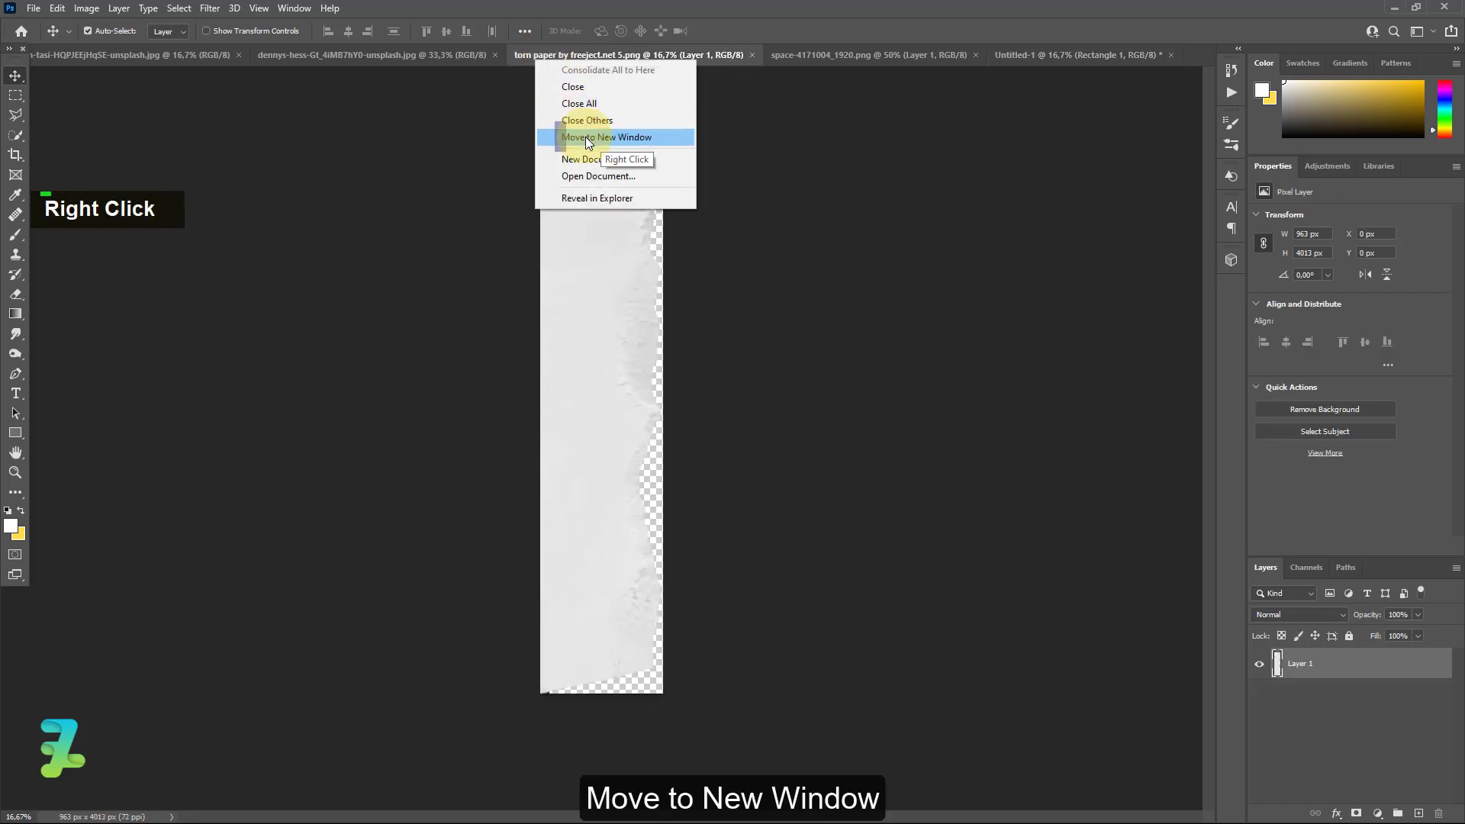
left_click(587, 138)
left_click_drag(82, 107, 219, 191)
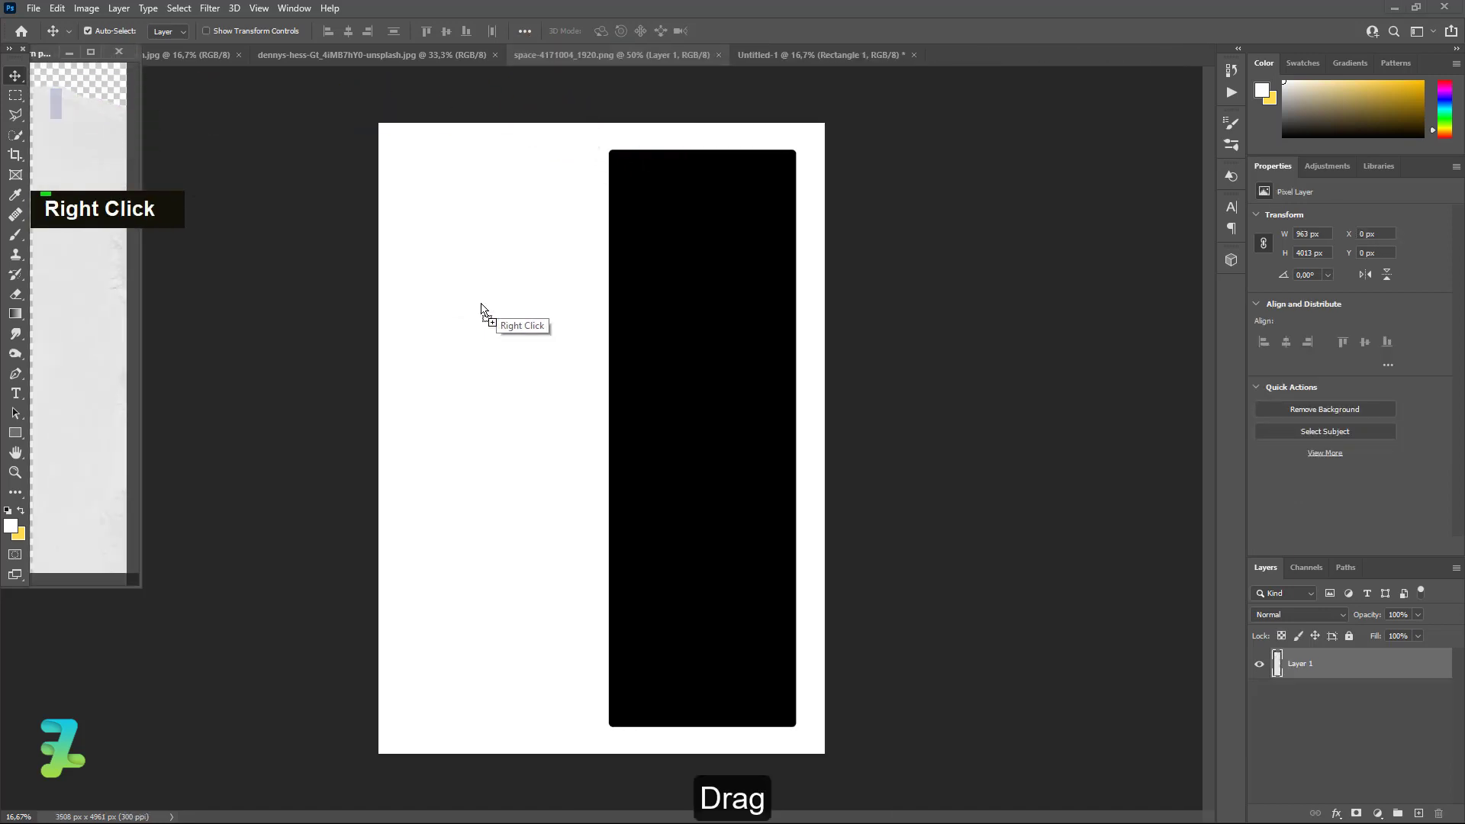
left_click_drag(480, 309, 485, 311)
left_click(122, 51)
left_click(574, 365)
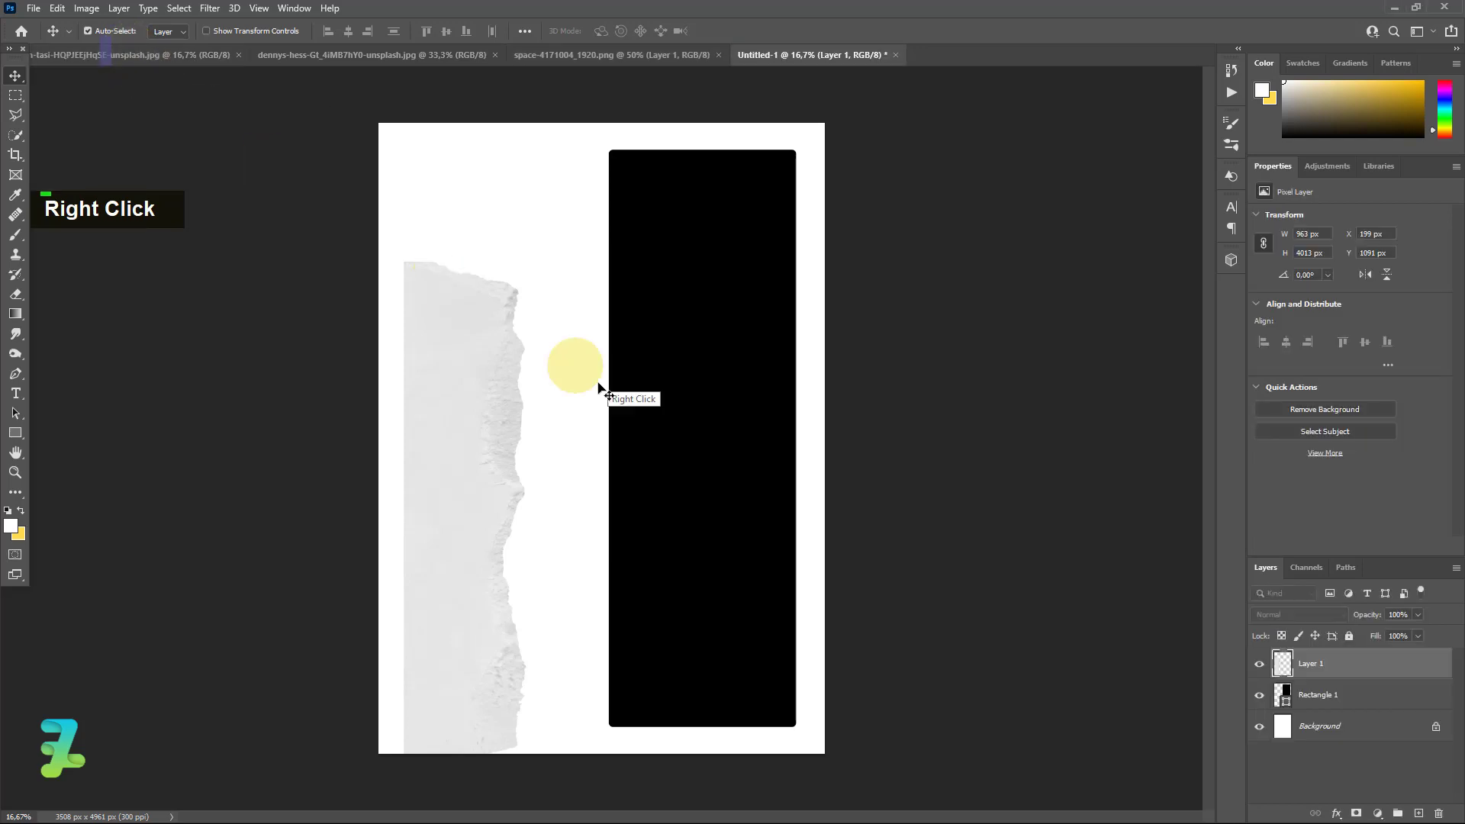
Flip the torn paper horizontally, place it against the rectangle's left edge and scale it to about 669 x 4537 px.
key("ctrl+t")
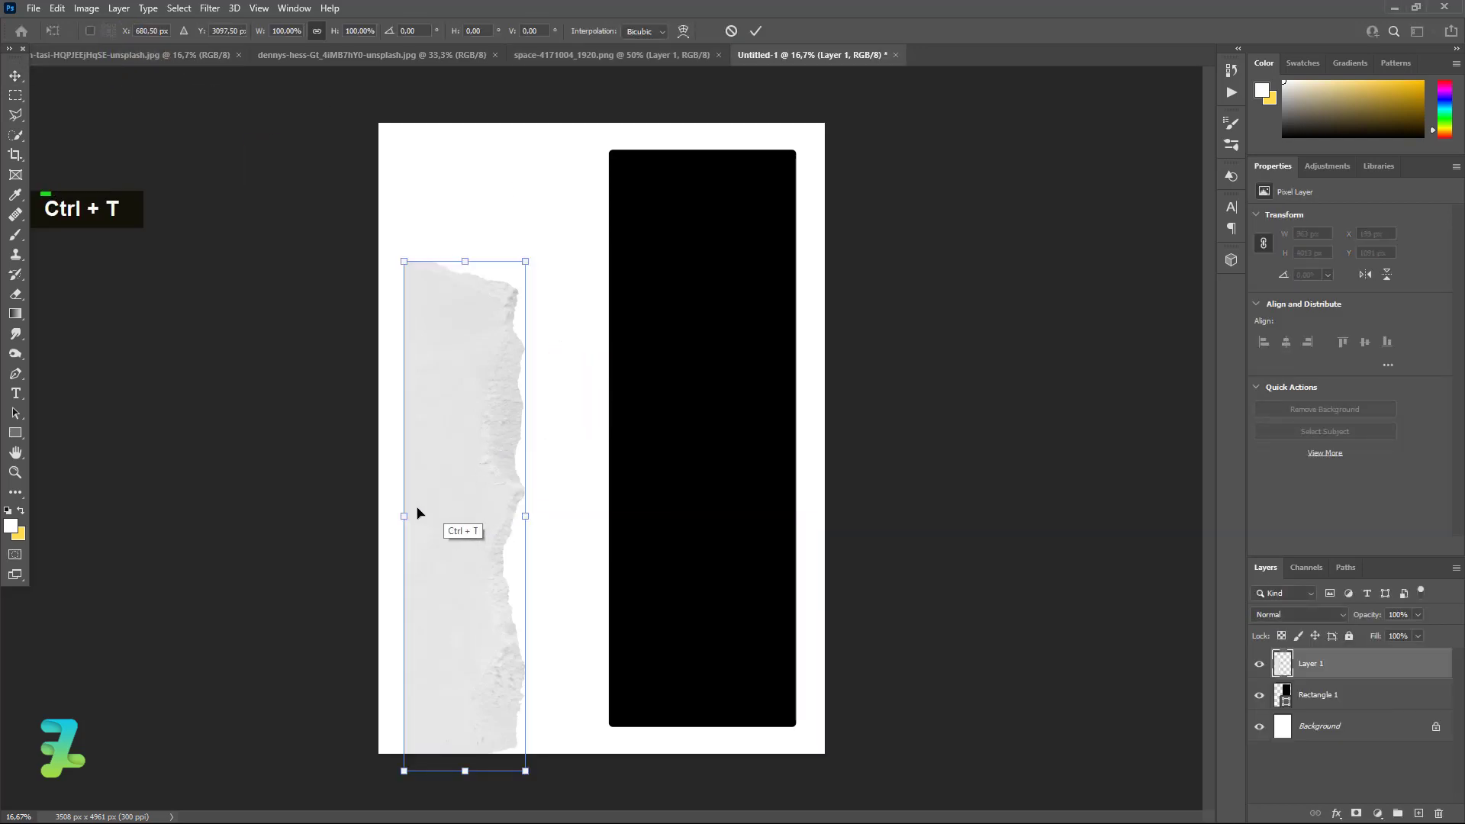
left_click_drag(404, 515, 576, 399)
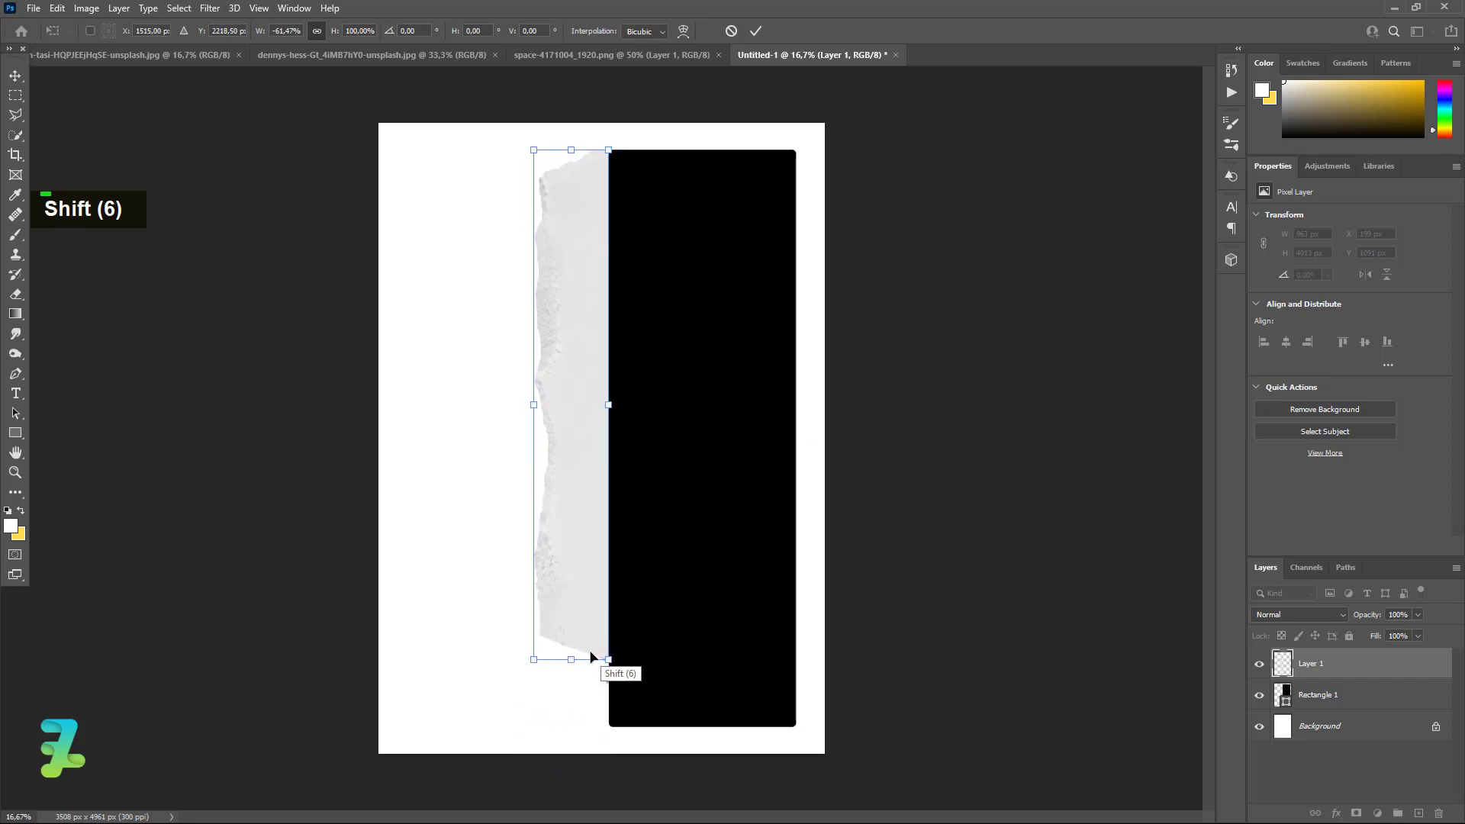
left_click_drag(604, 659, 669, 730)
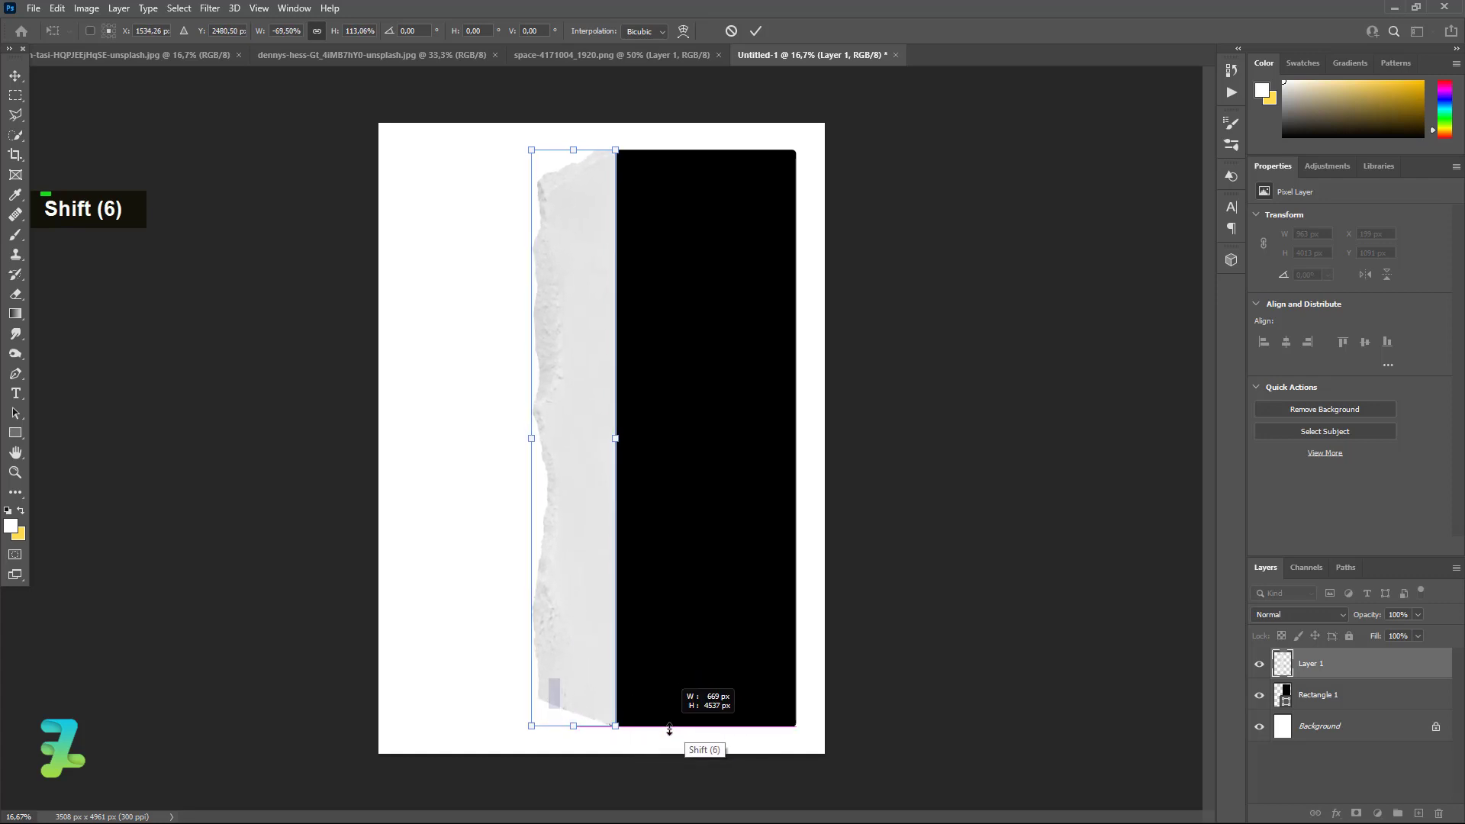
left_click(14, 75)
Nudge the torn paper horizontally to about X 1176 px so its straight edge just overlaps the rectangle's left edge.
key("Right")
key("Right")
key("Right")
key("Right")
key("Right")
key("Right")
key("Right")
key("Right")
key("Right")
key("Right")
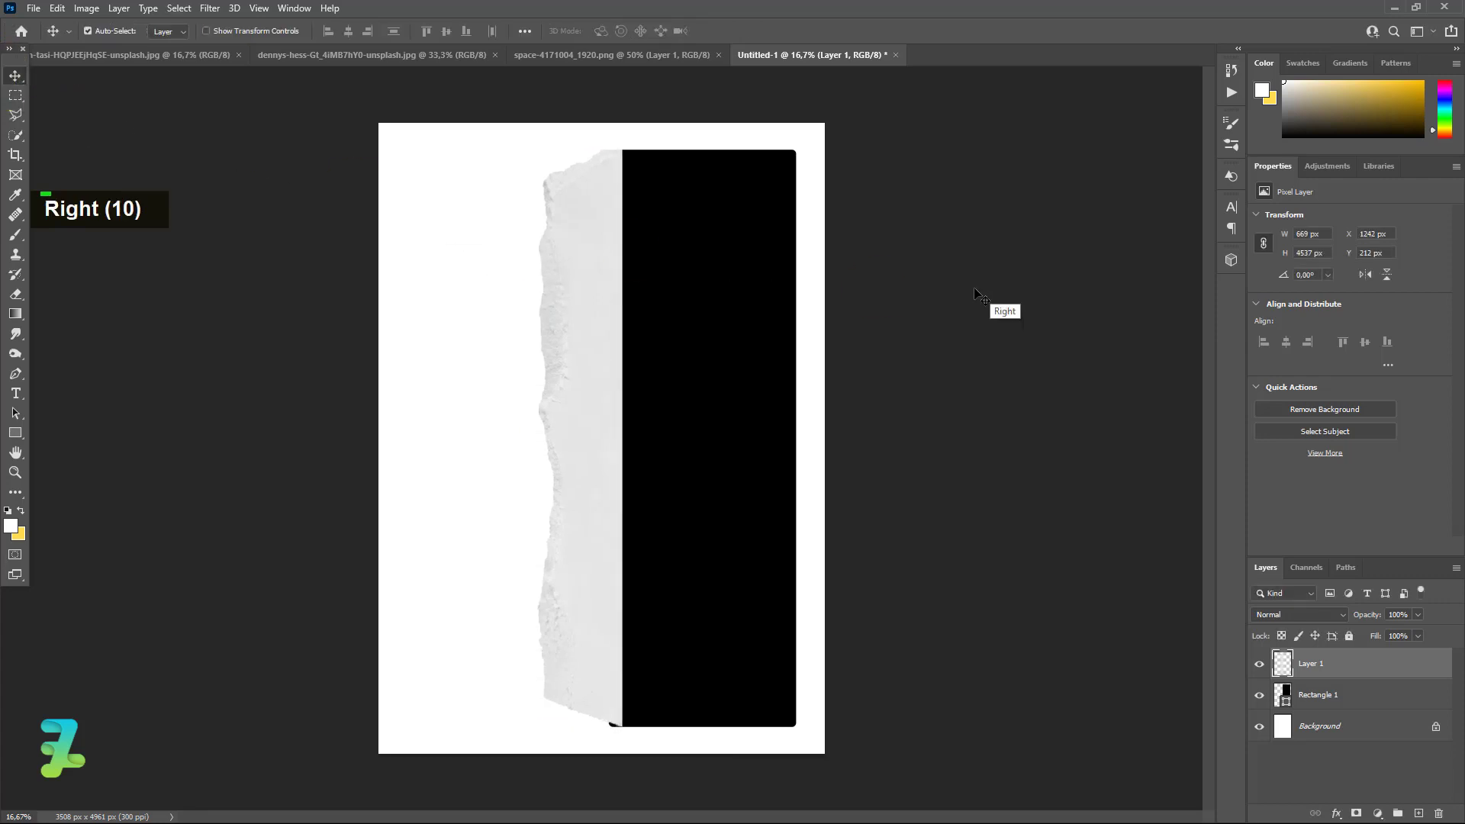
key("Left")
key("Left")
key("Left")
key("Left")
key("Left")
key("Left")
key("Left")
key("Left")
key("Left")
key("Left")
key("Left")
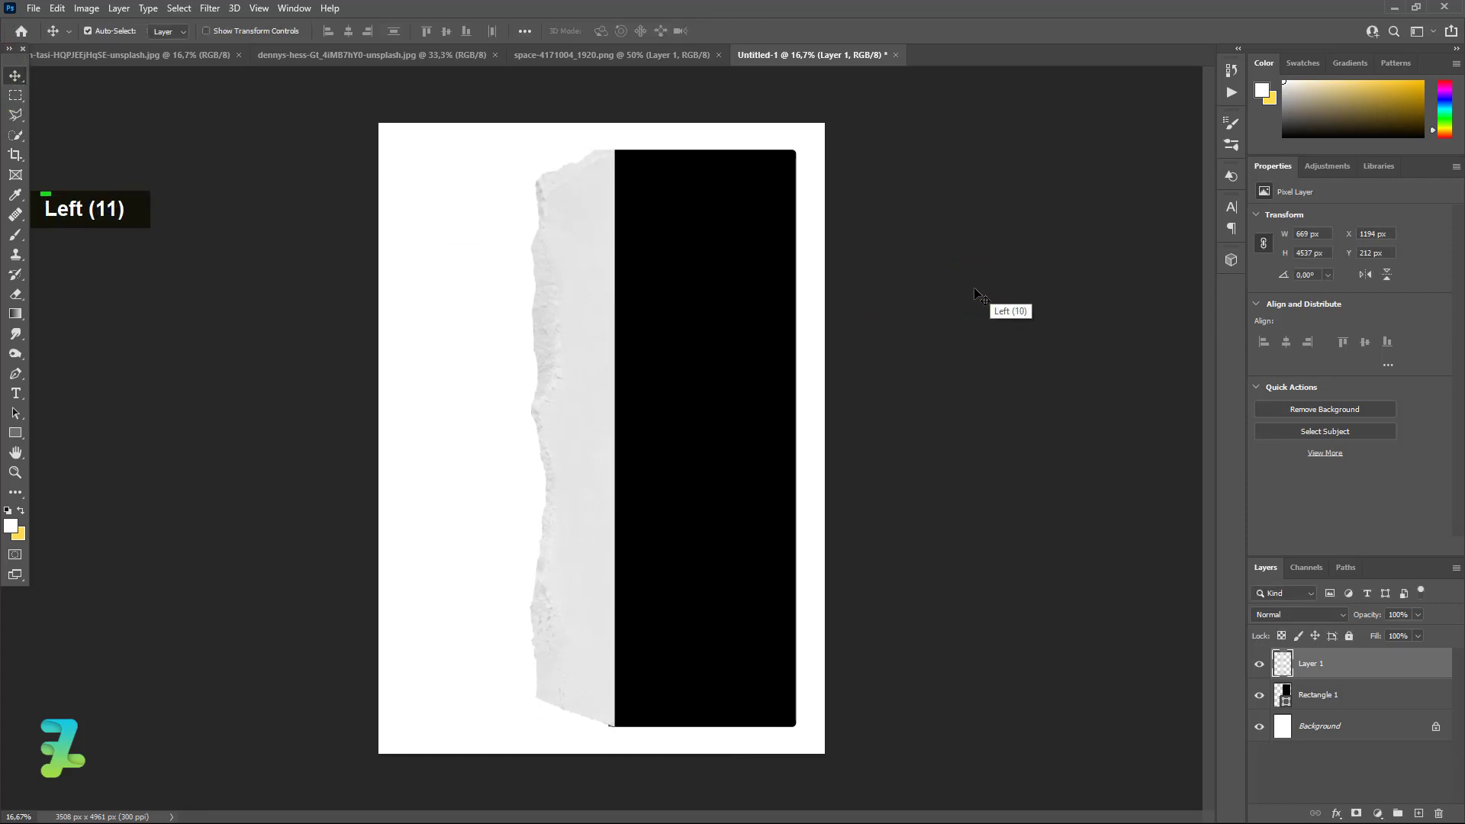
key("Left")
key("Left")
key("Right")
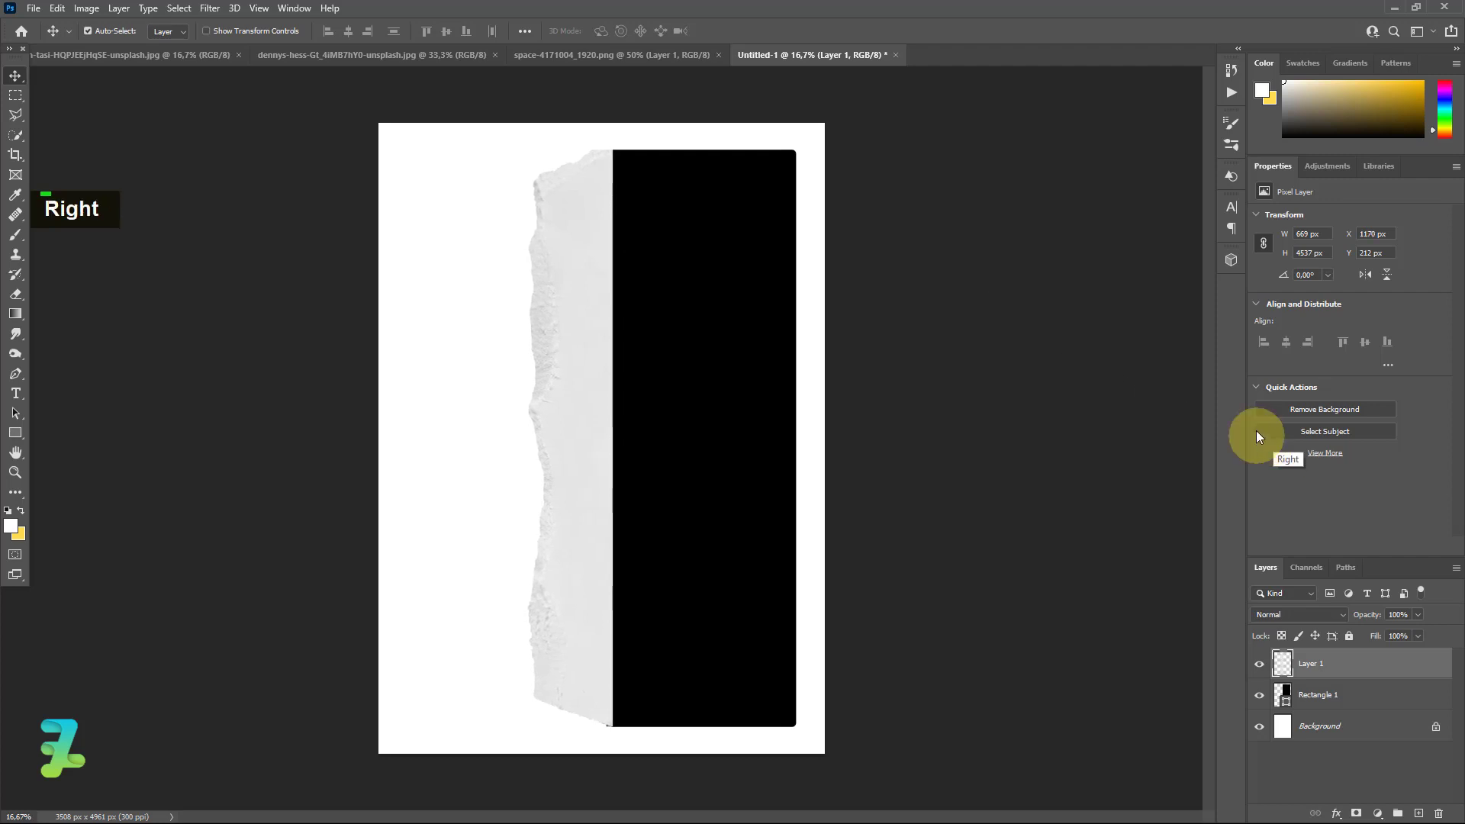
Open the Layer Style settings of the torn paper layer, Layer 1.
double_click(1361, 659)
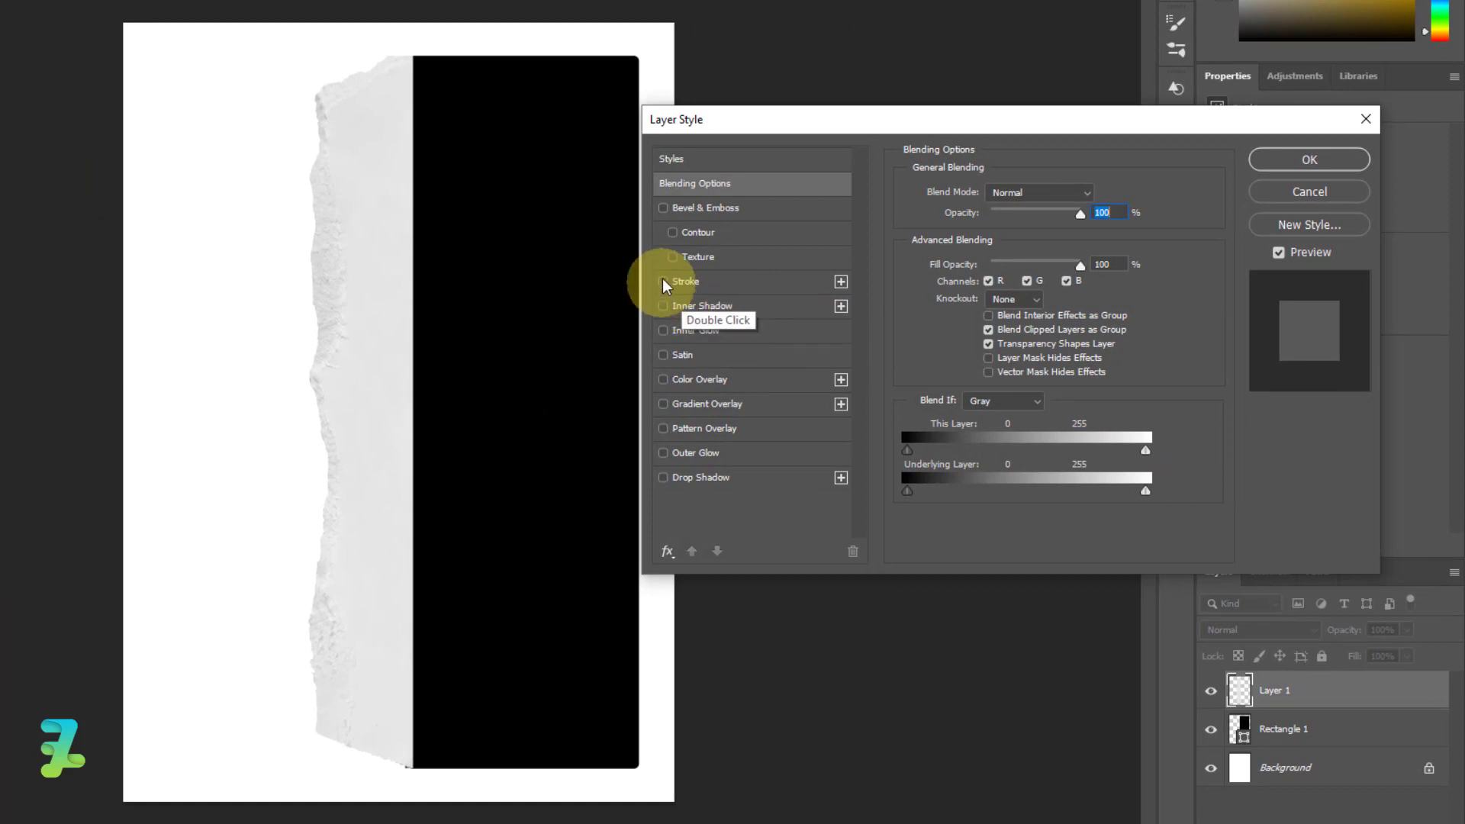
left_click(663, 281)
left_click(687, 281)
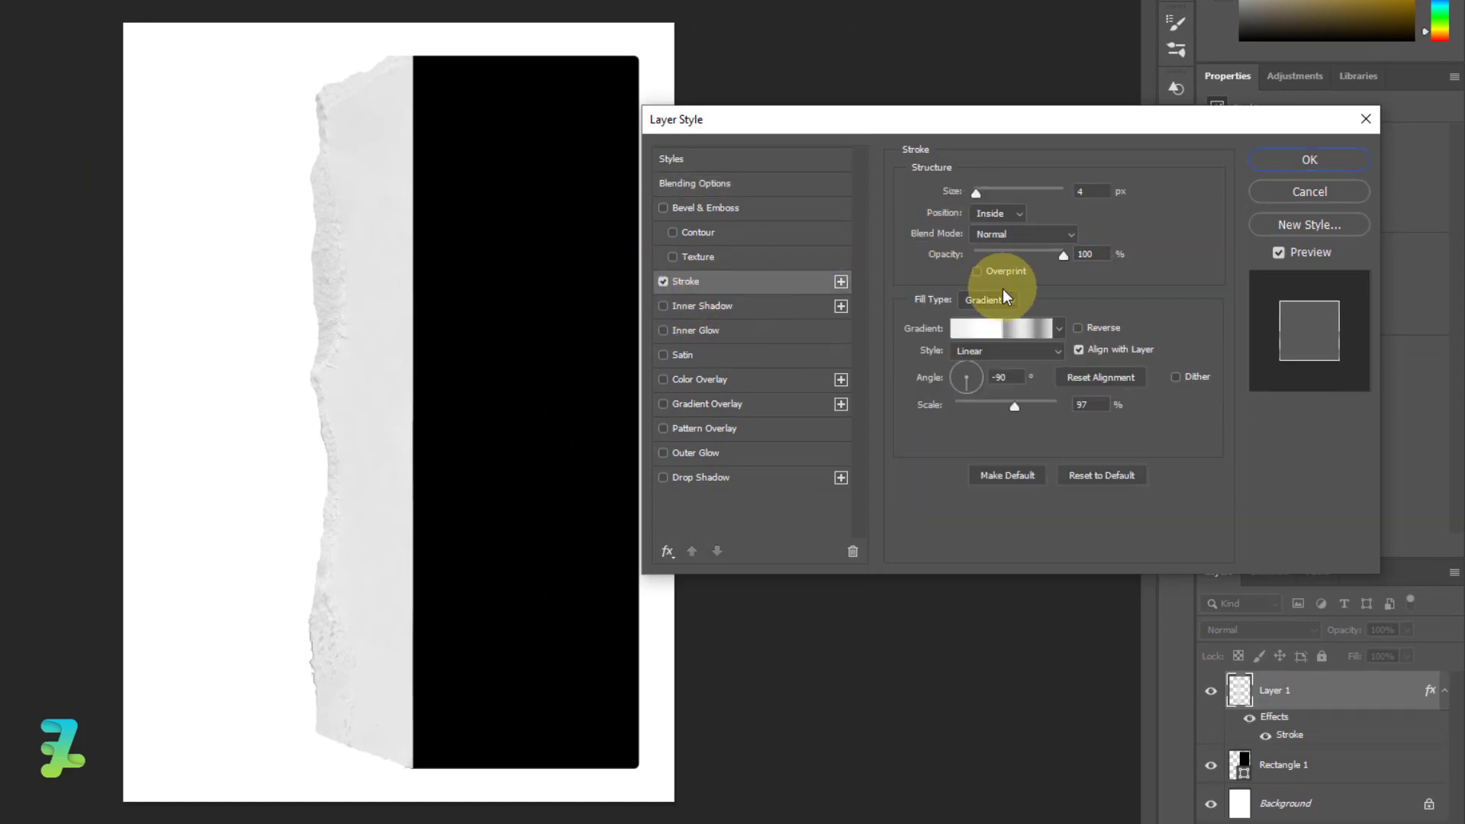
left_click(981, 329)
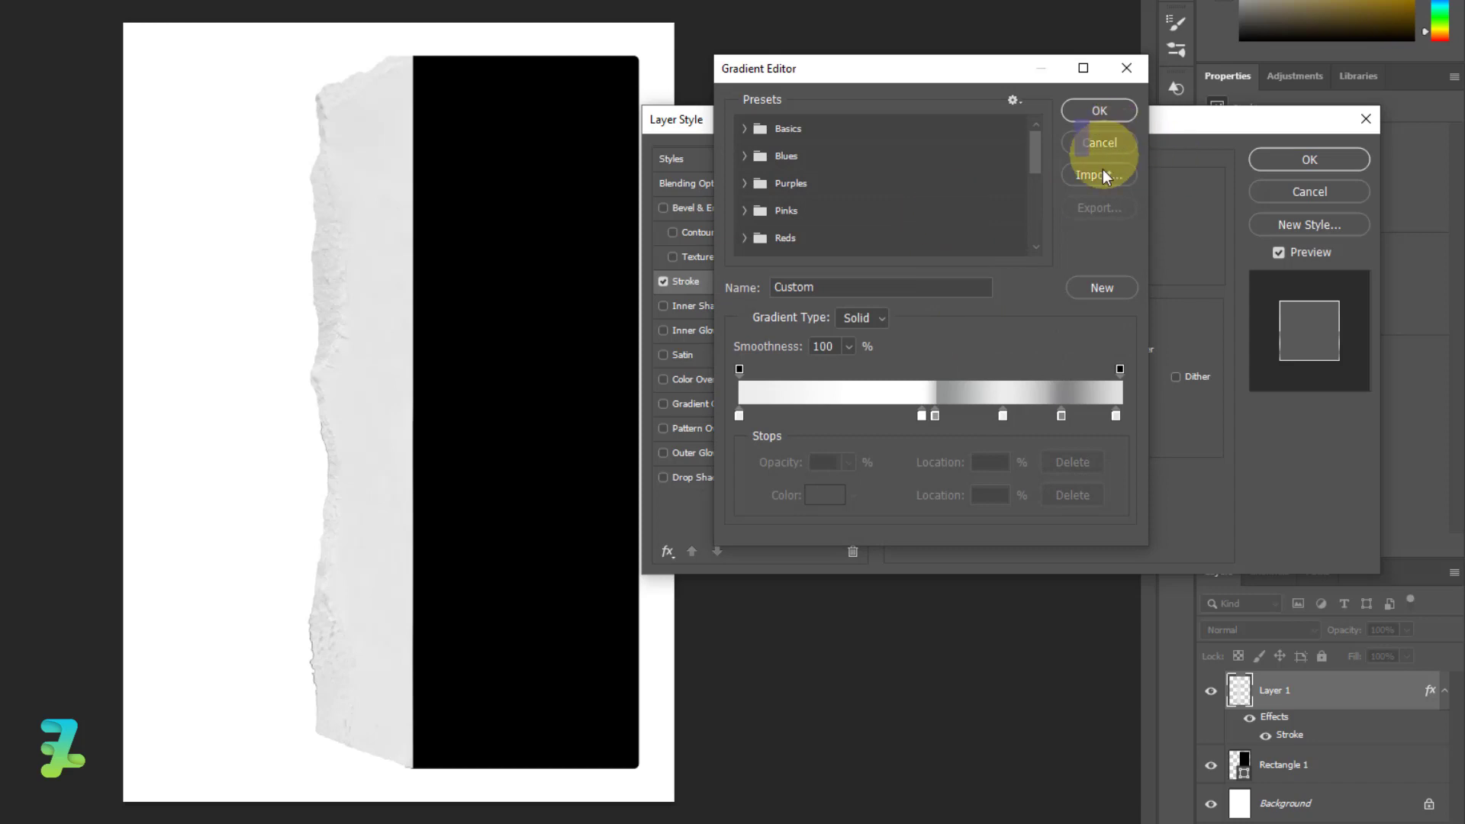
left_click(1124, 124)
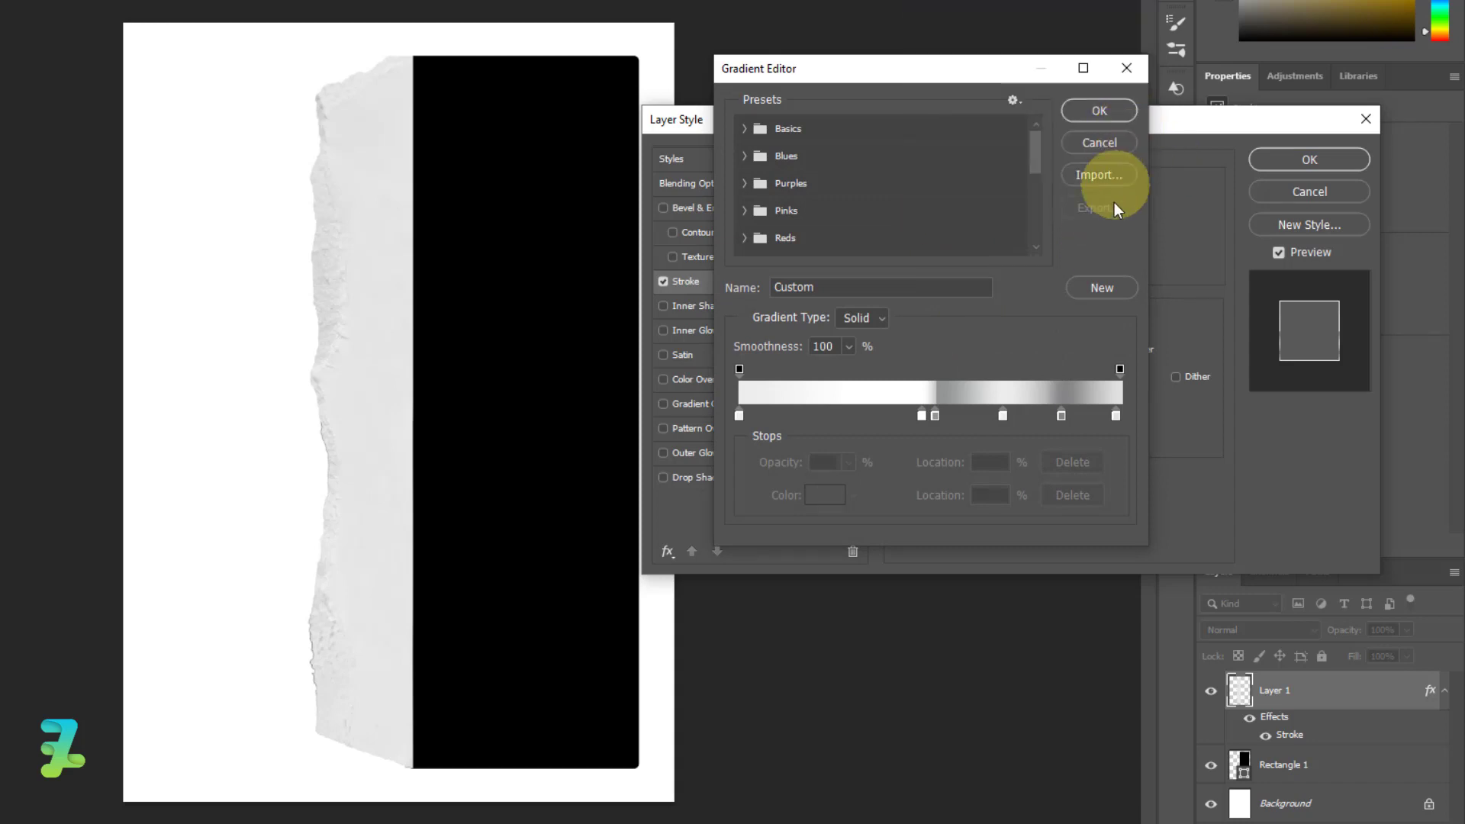
left_click(1099, 145)
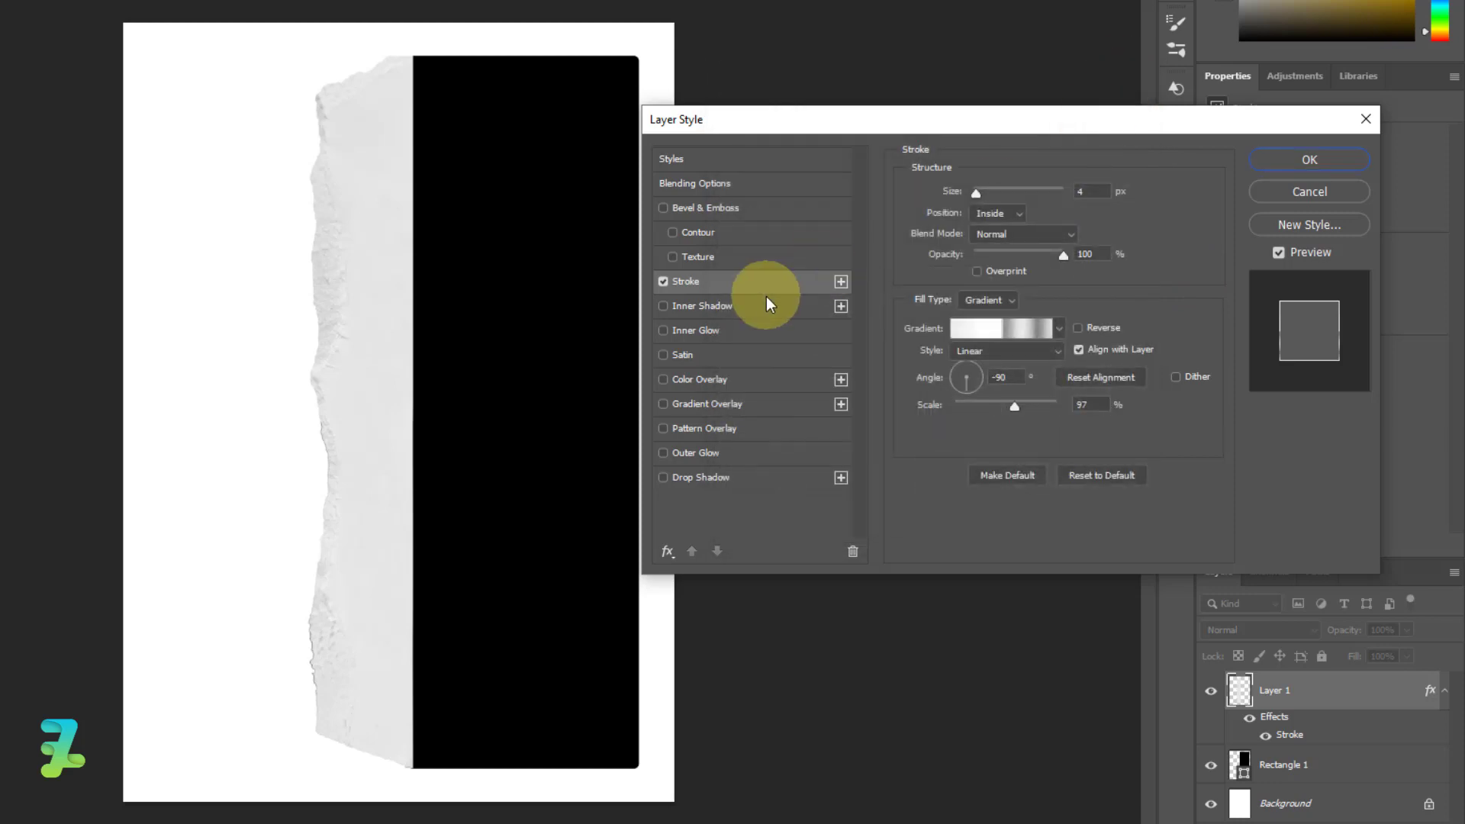
left_click(663, 281)
Apply a #000000 Color Overlay at 100% opacity to the torn paper layer.
left_click(663, 379)
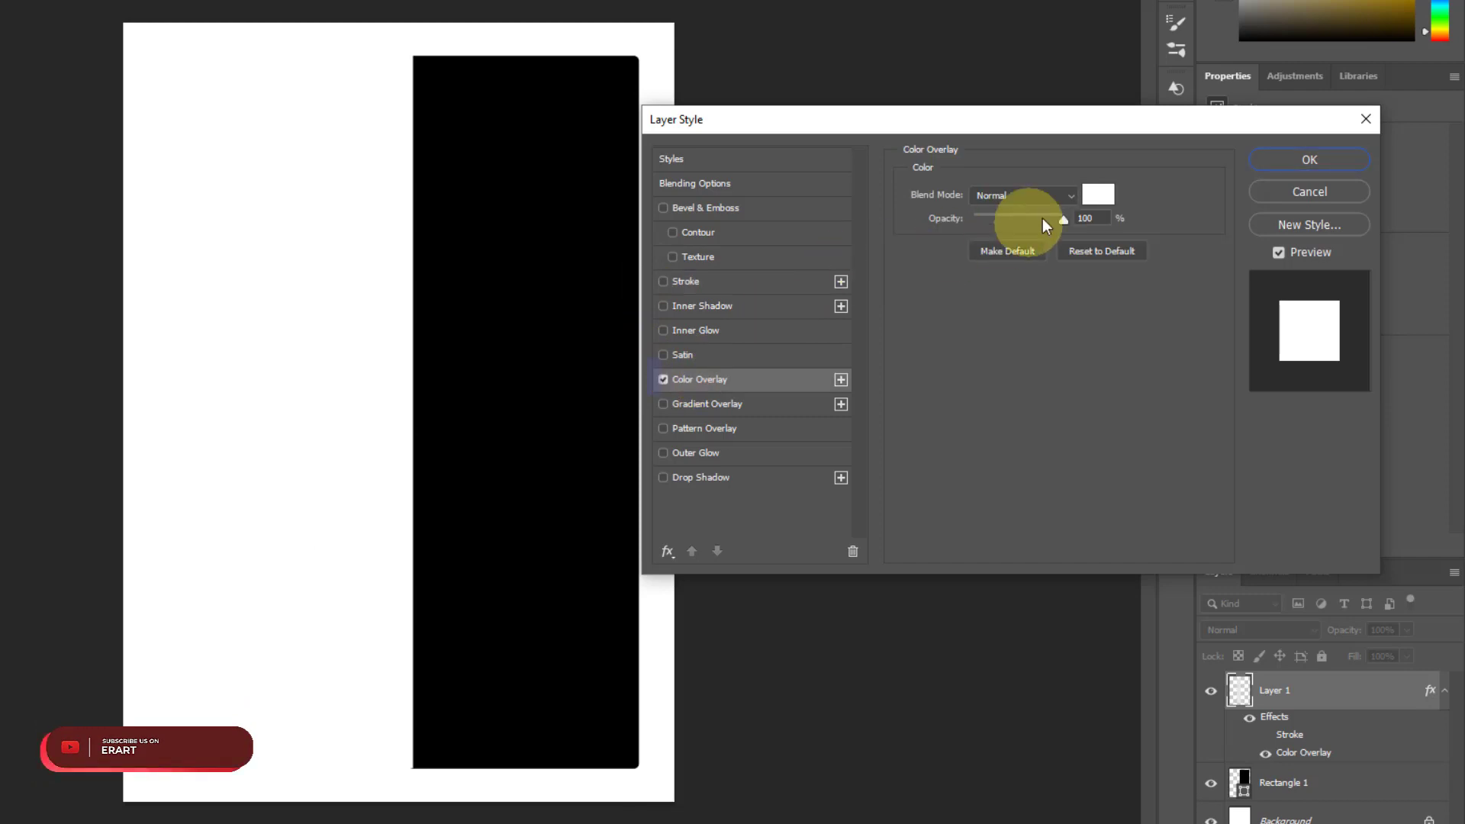
left_click(1099, 194)
type("000000")
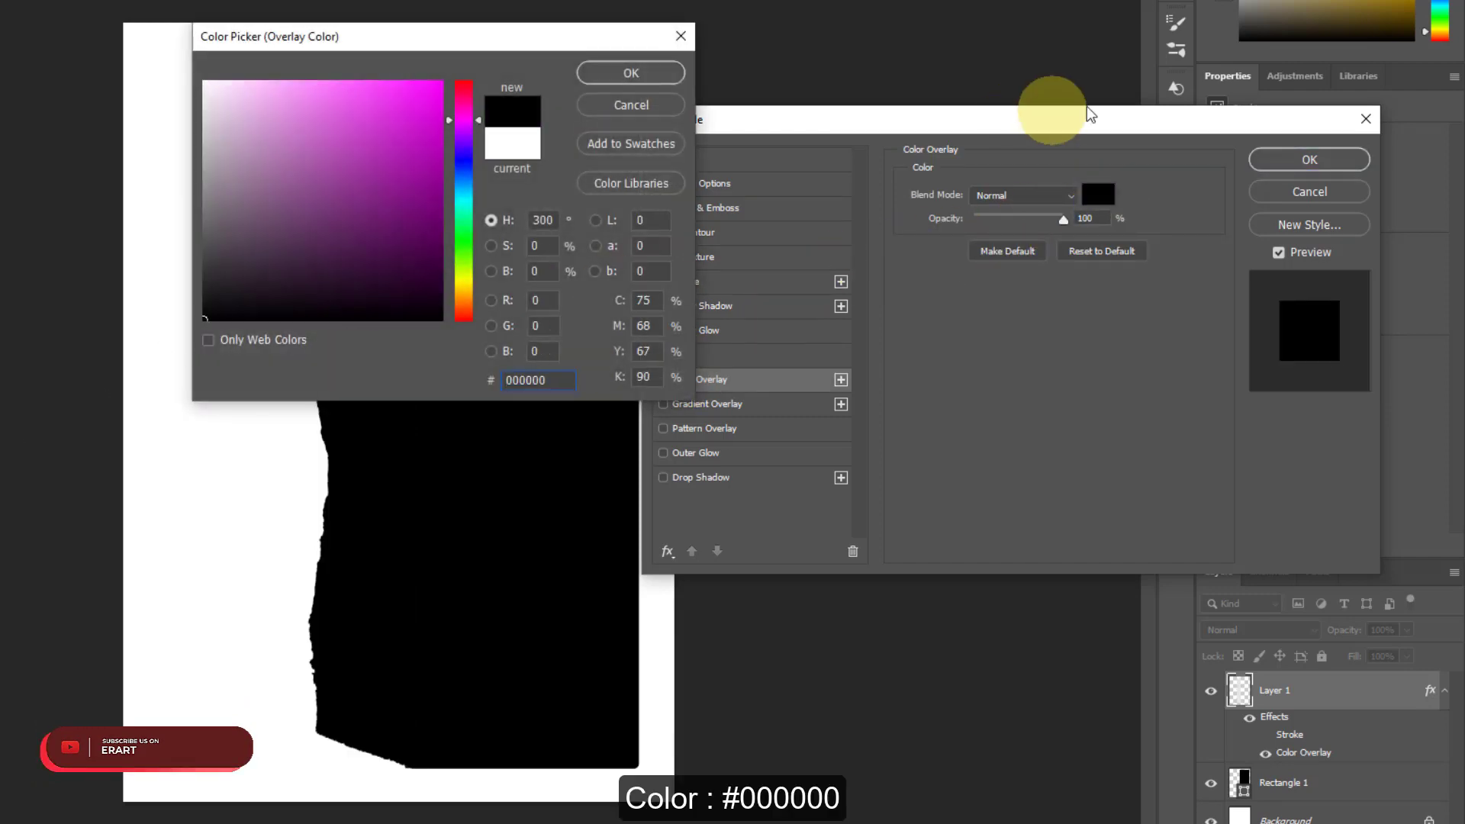
left_click(635, 74)
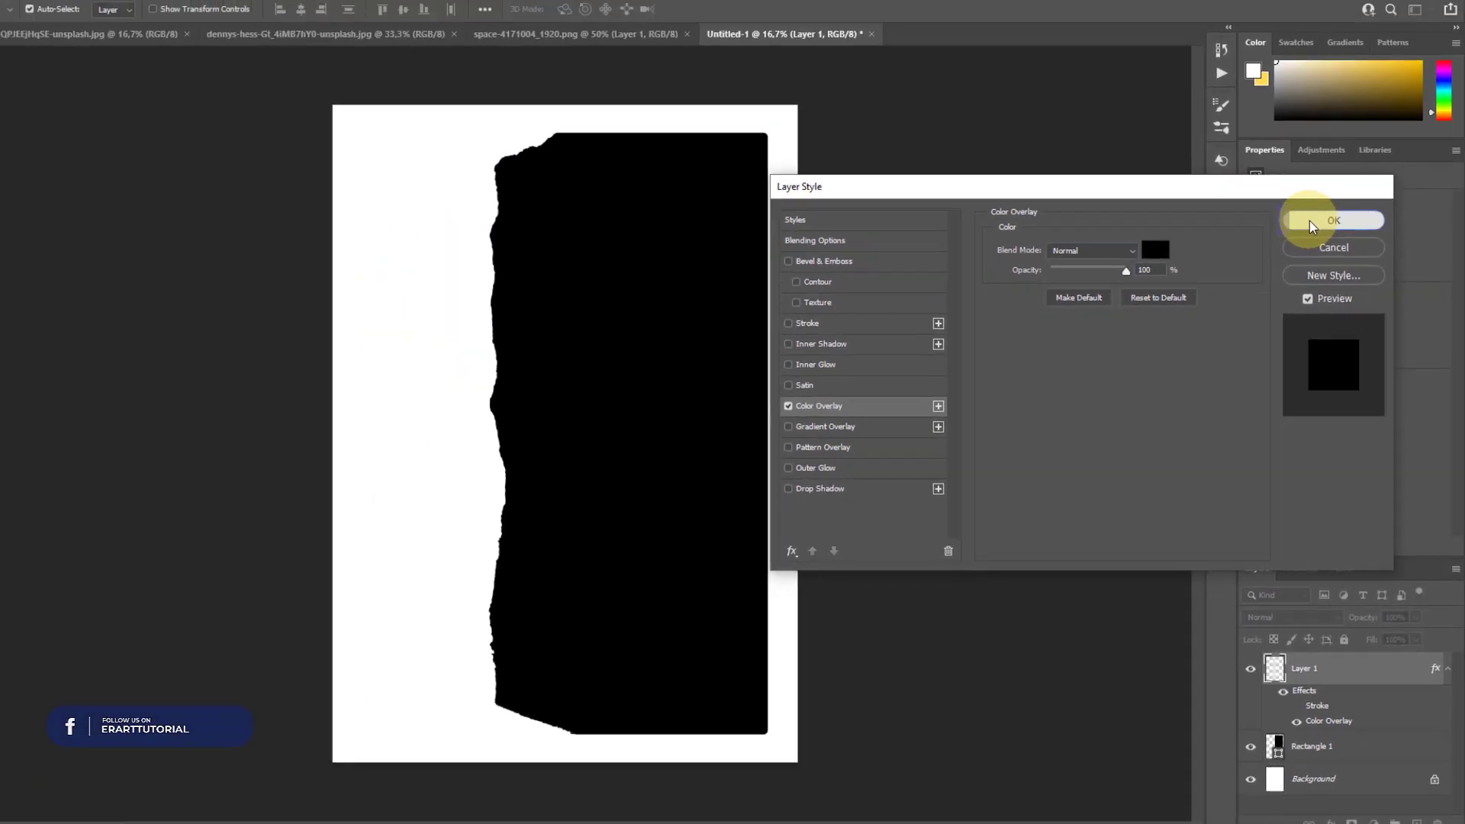
left_click(1286, 165)
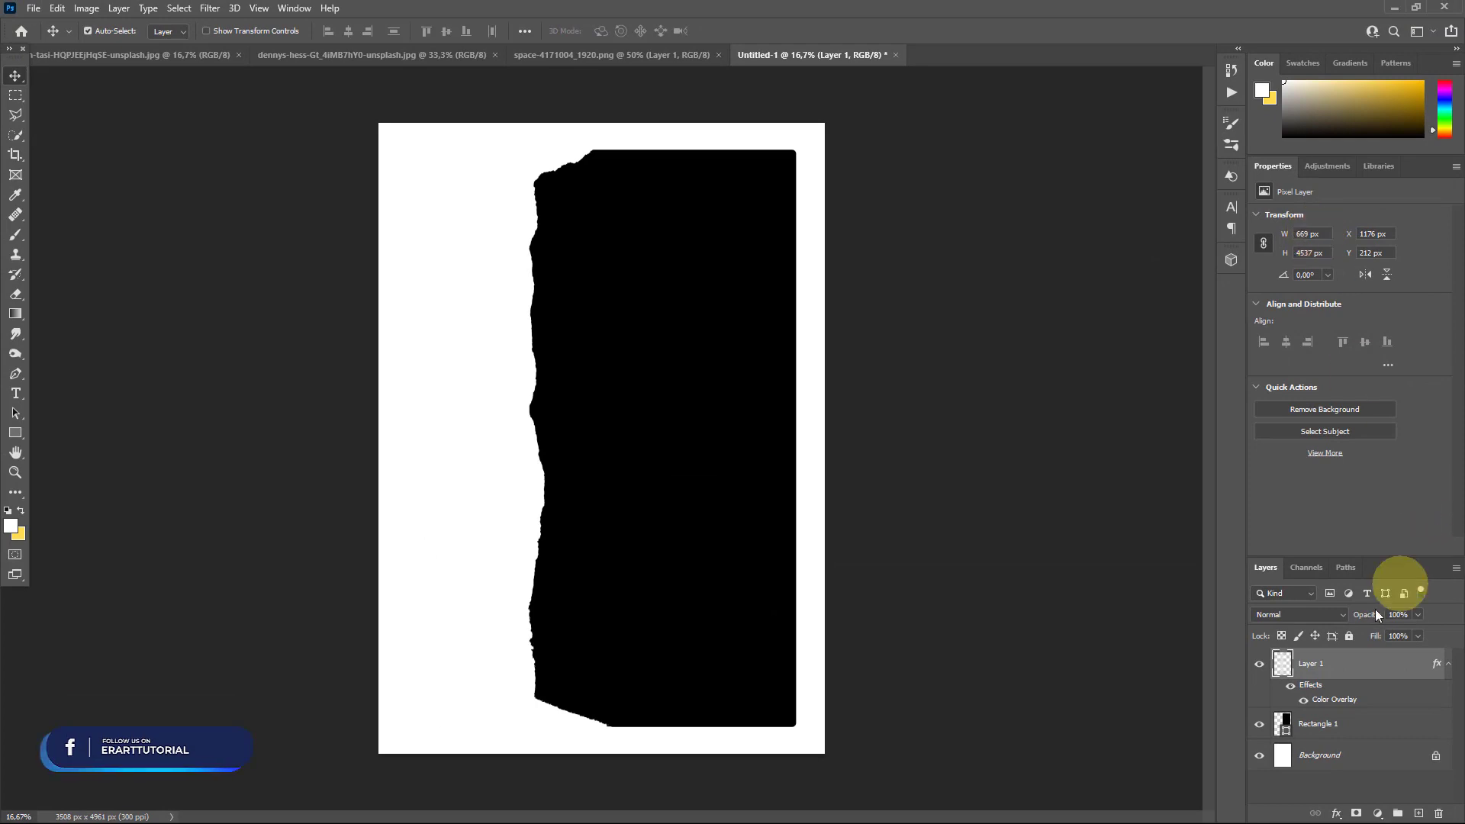
Set all four corner radii of Rectangle 1 to 0 px.
left_click(1284, 728)
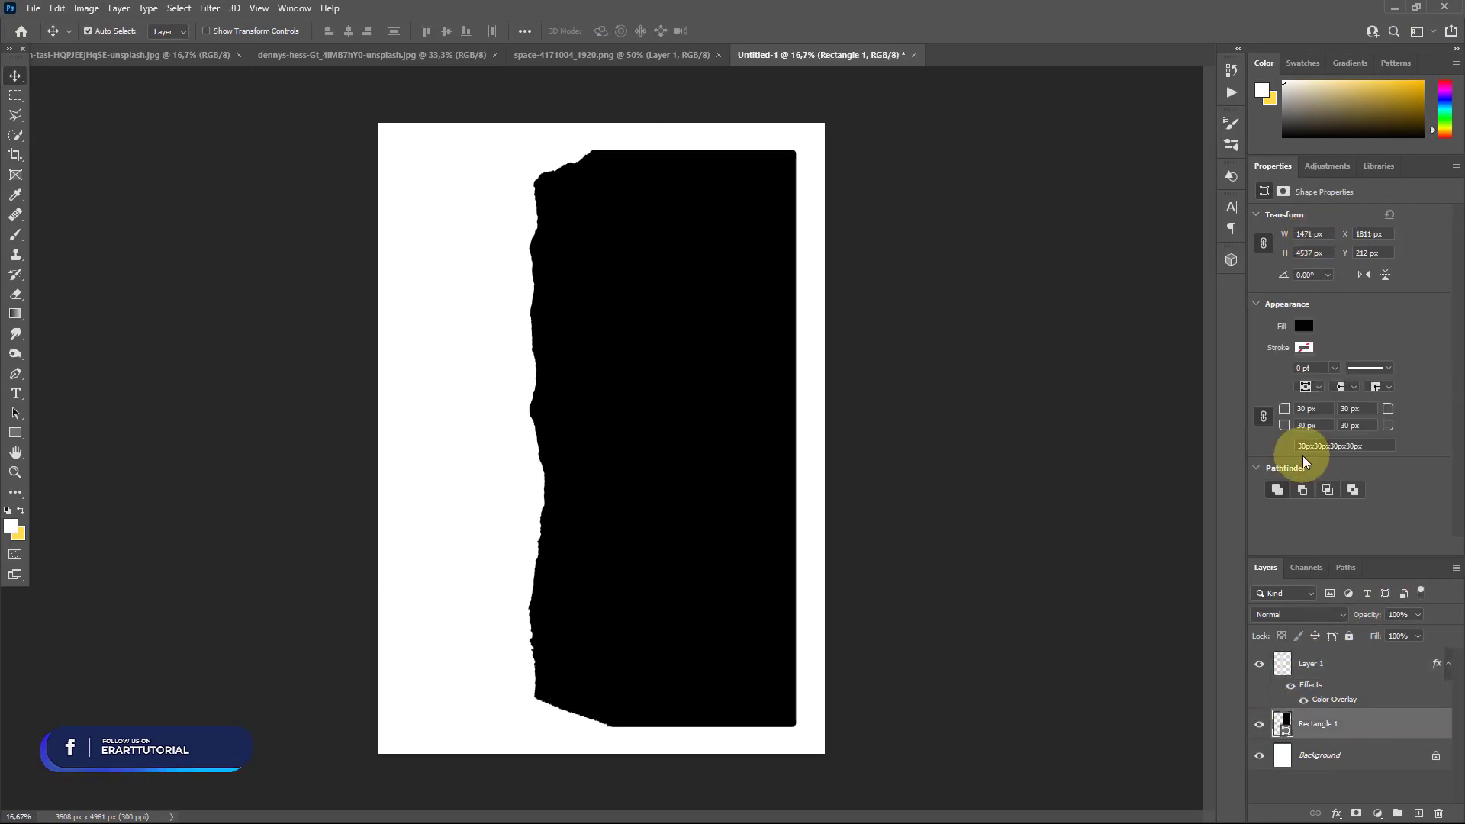
type("10")
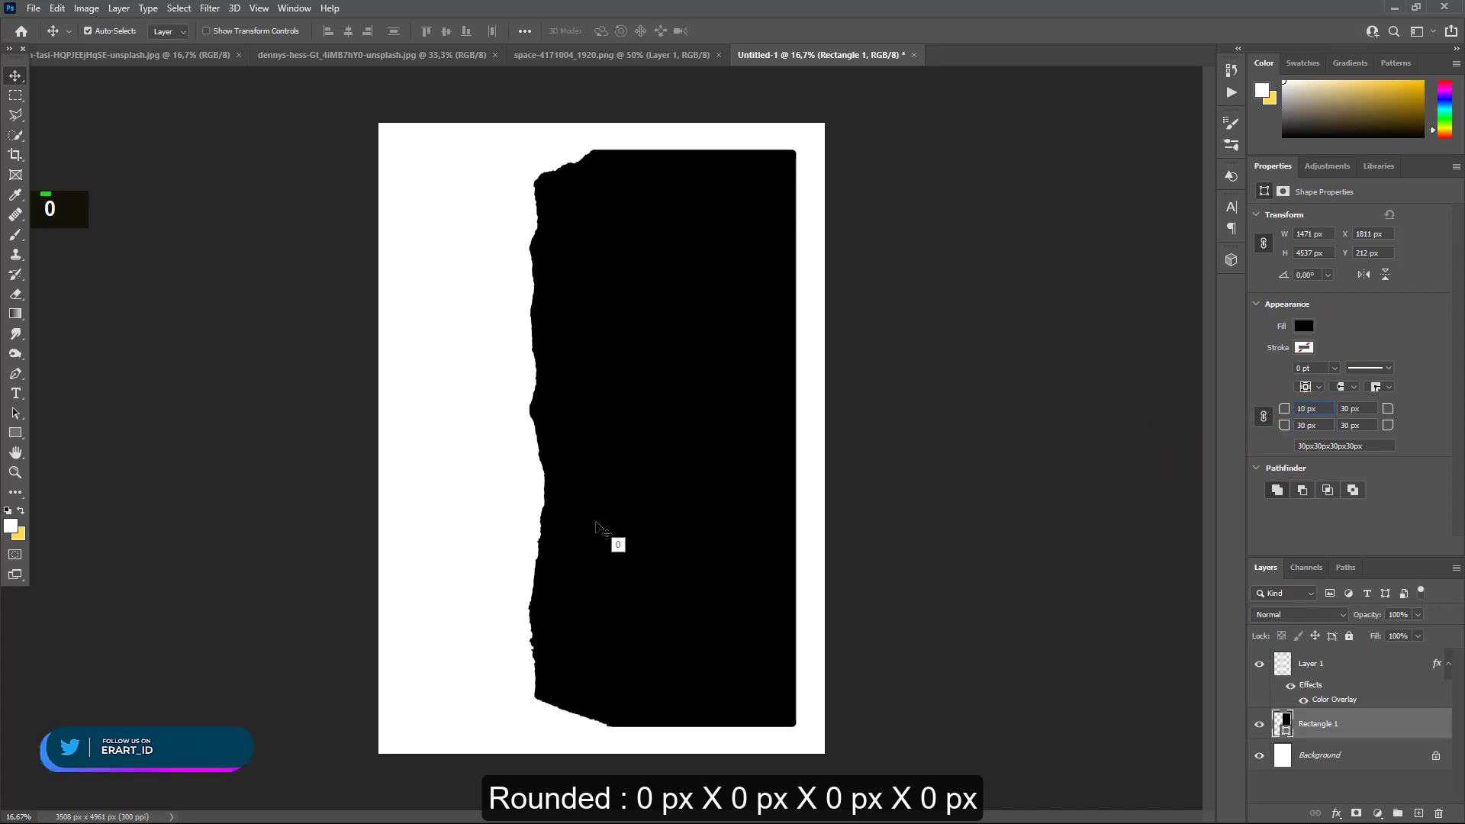
key("BackSpace")
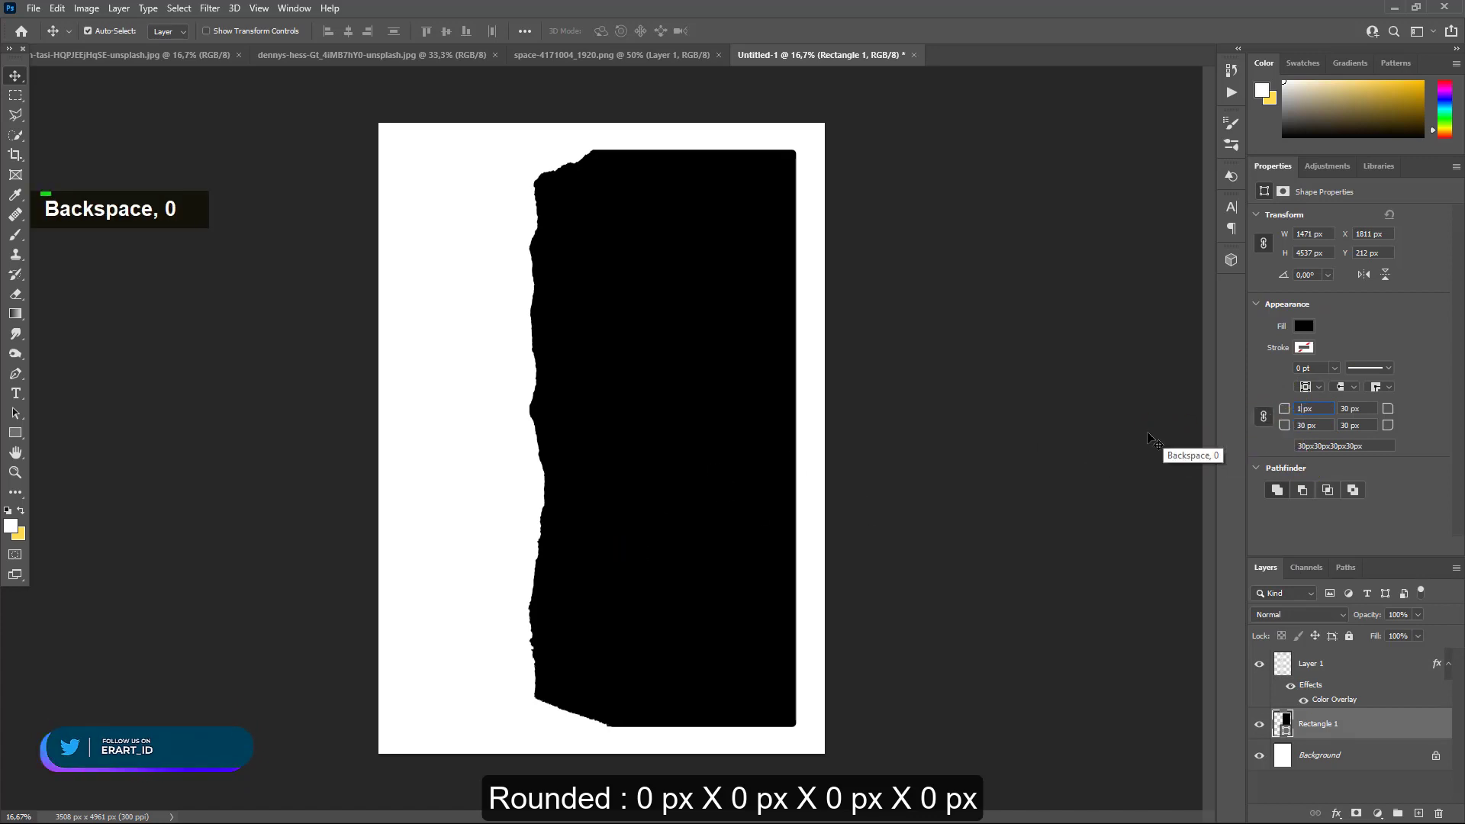
key("BackSpace")
type("0")
key("Return")
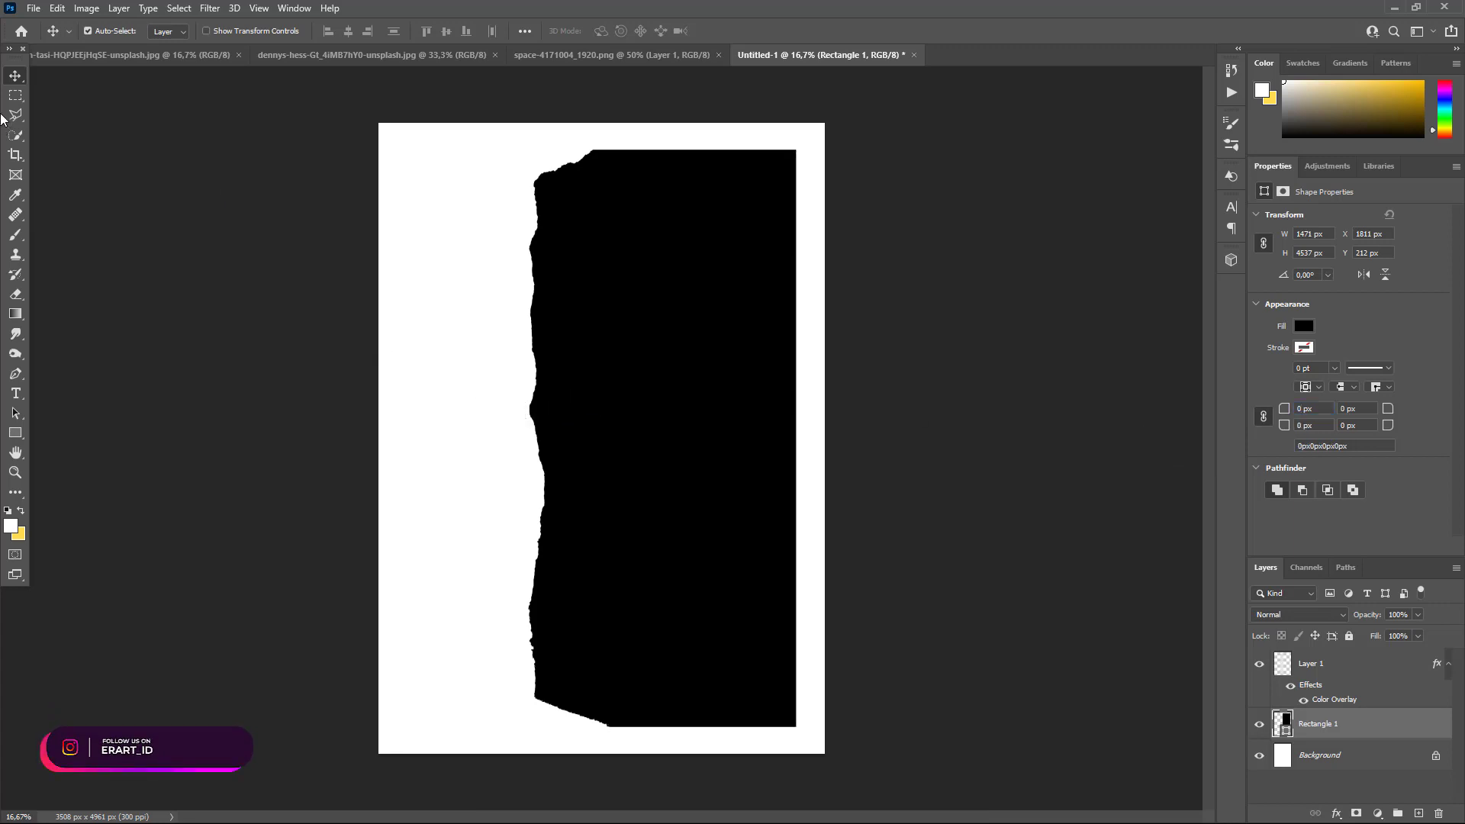
key("ctrl+t")
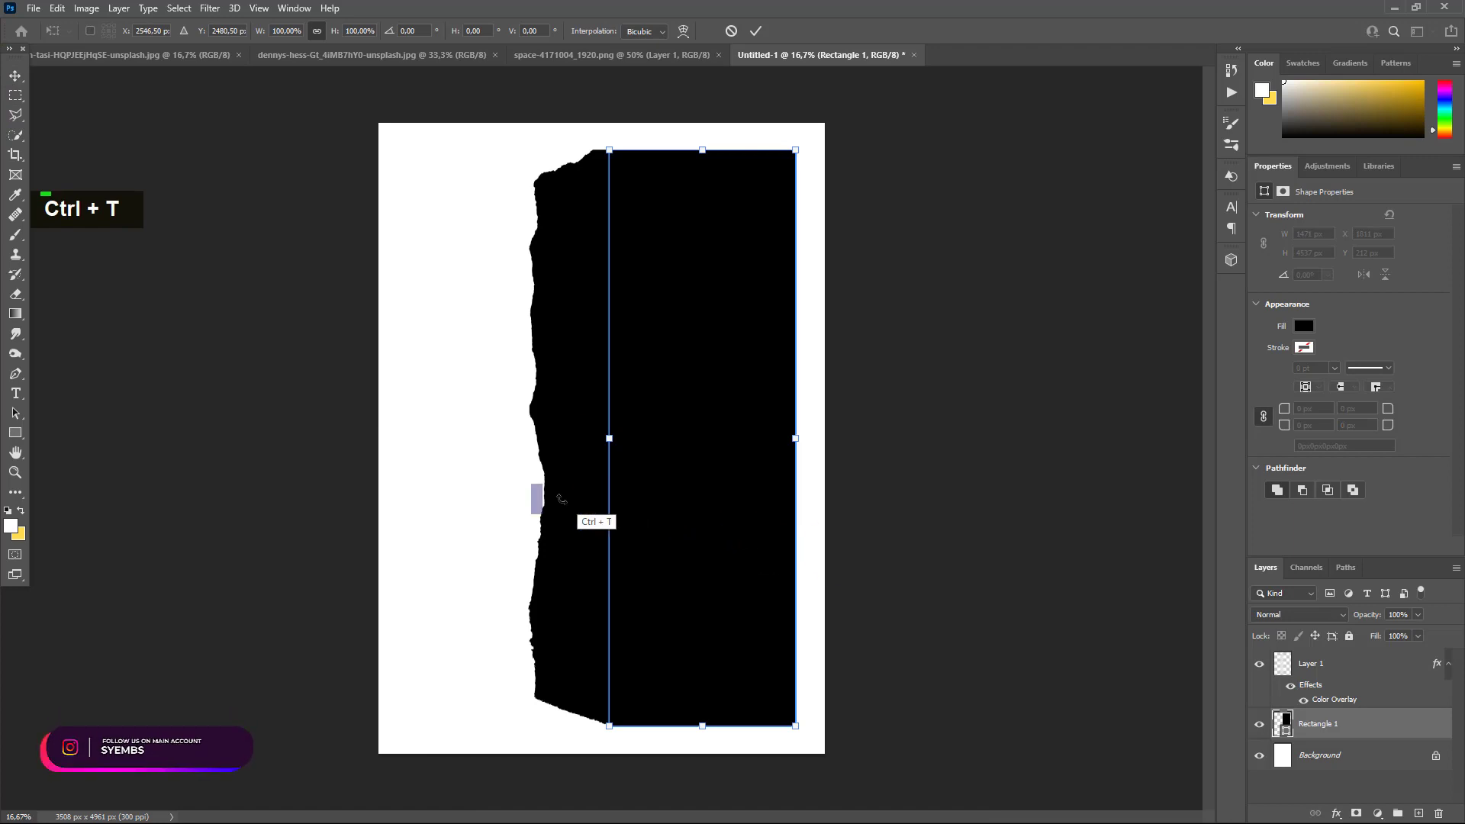
left_click(15, 75)
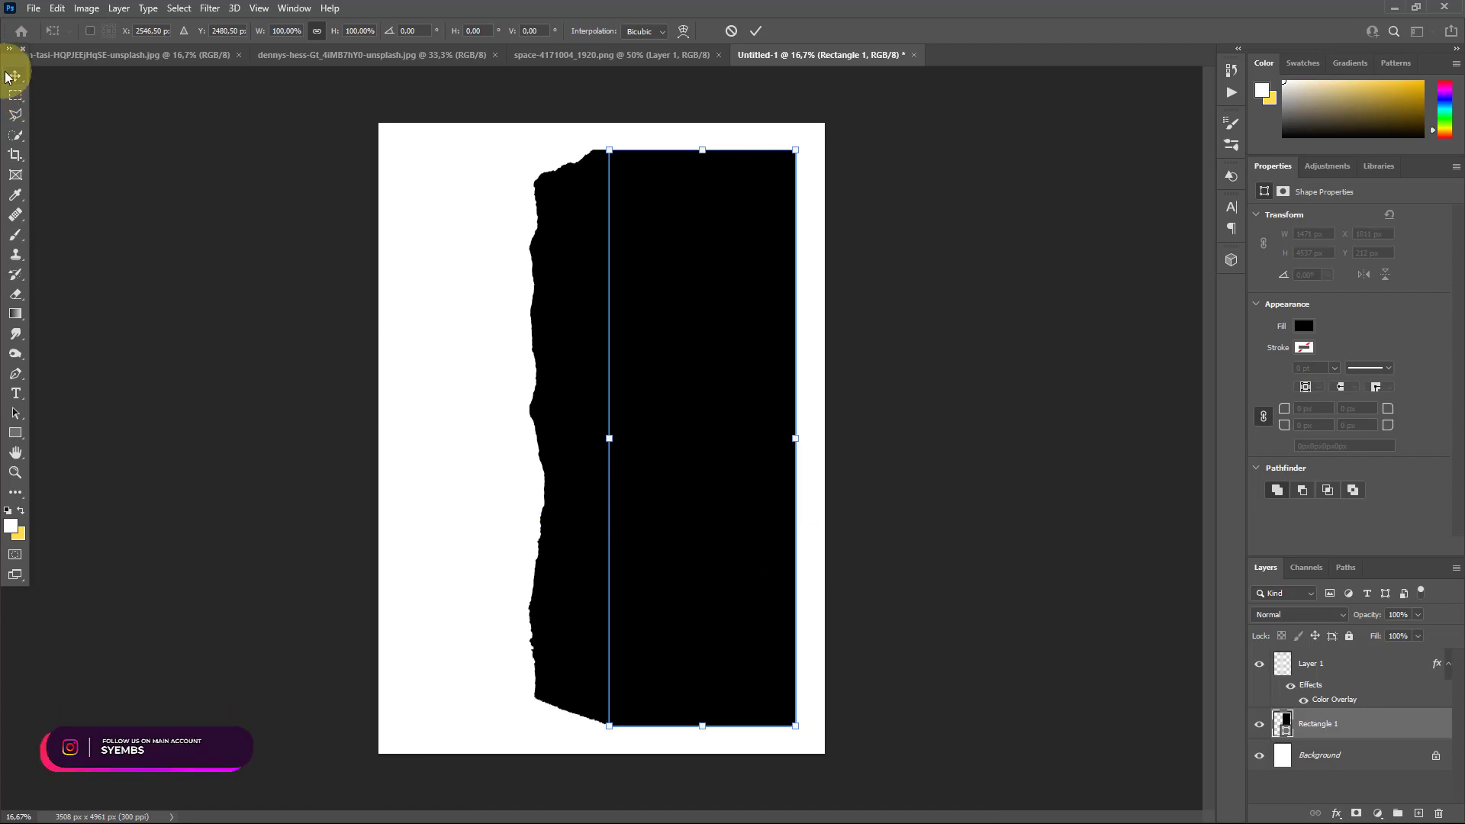
left_click(585, 499)
key("ctrl+t")
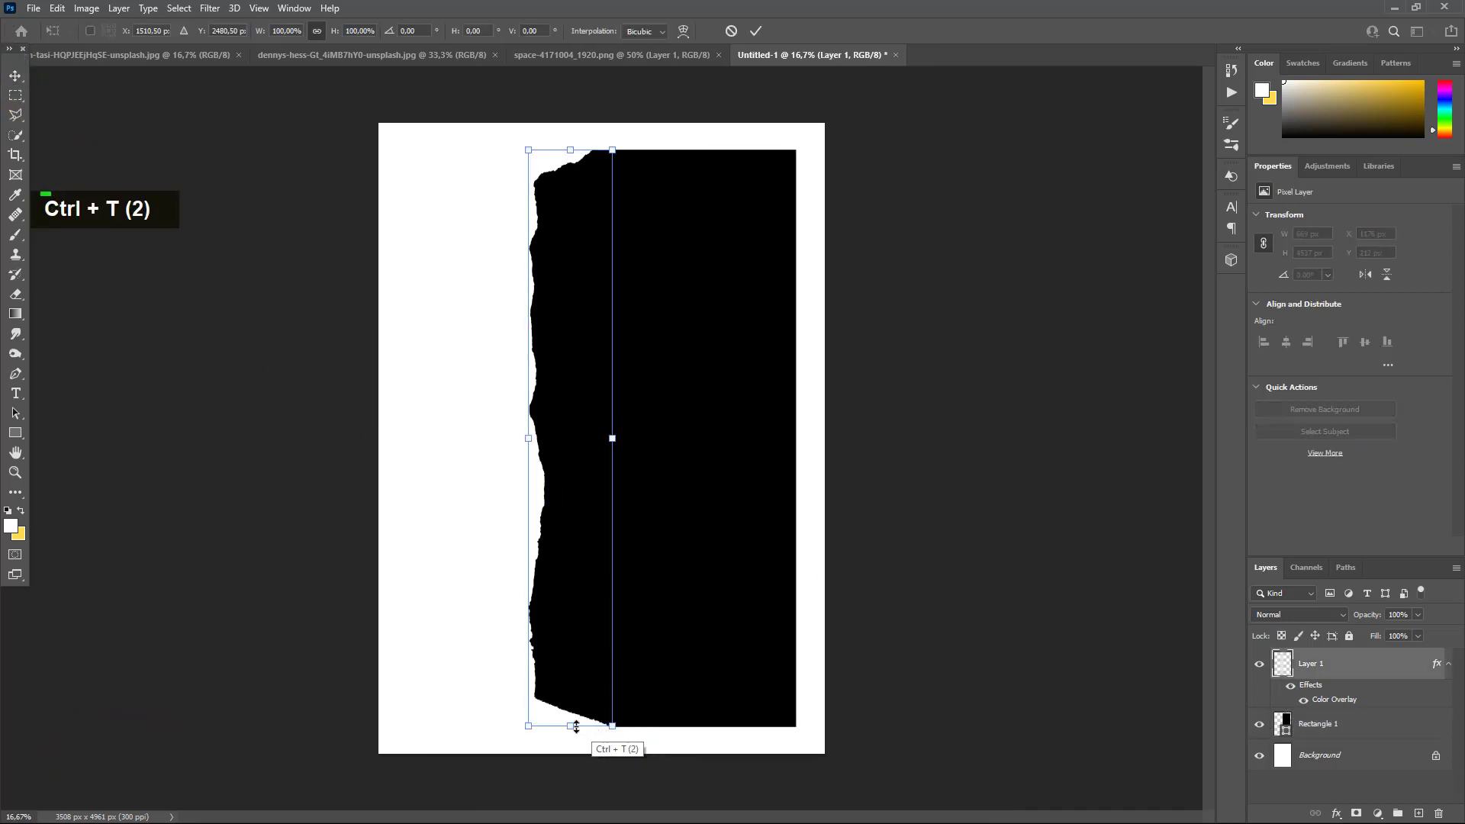
left_click_drag(587, 726, 626, 730)
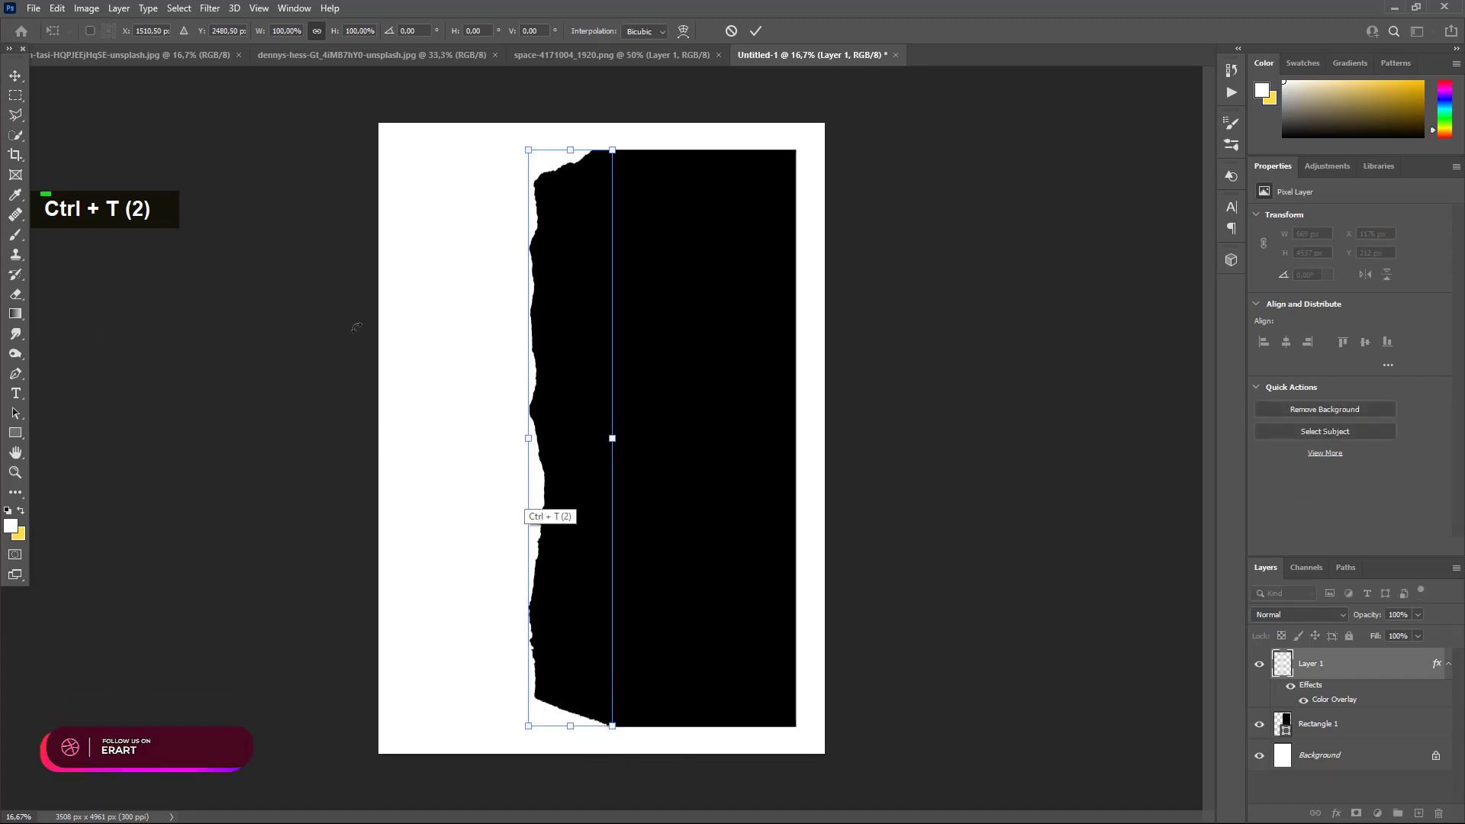
left_click(19, 76)
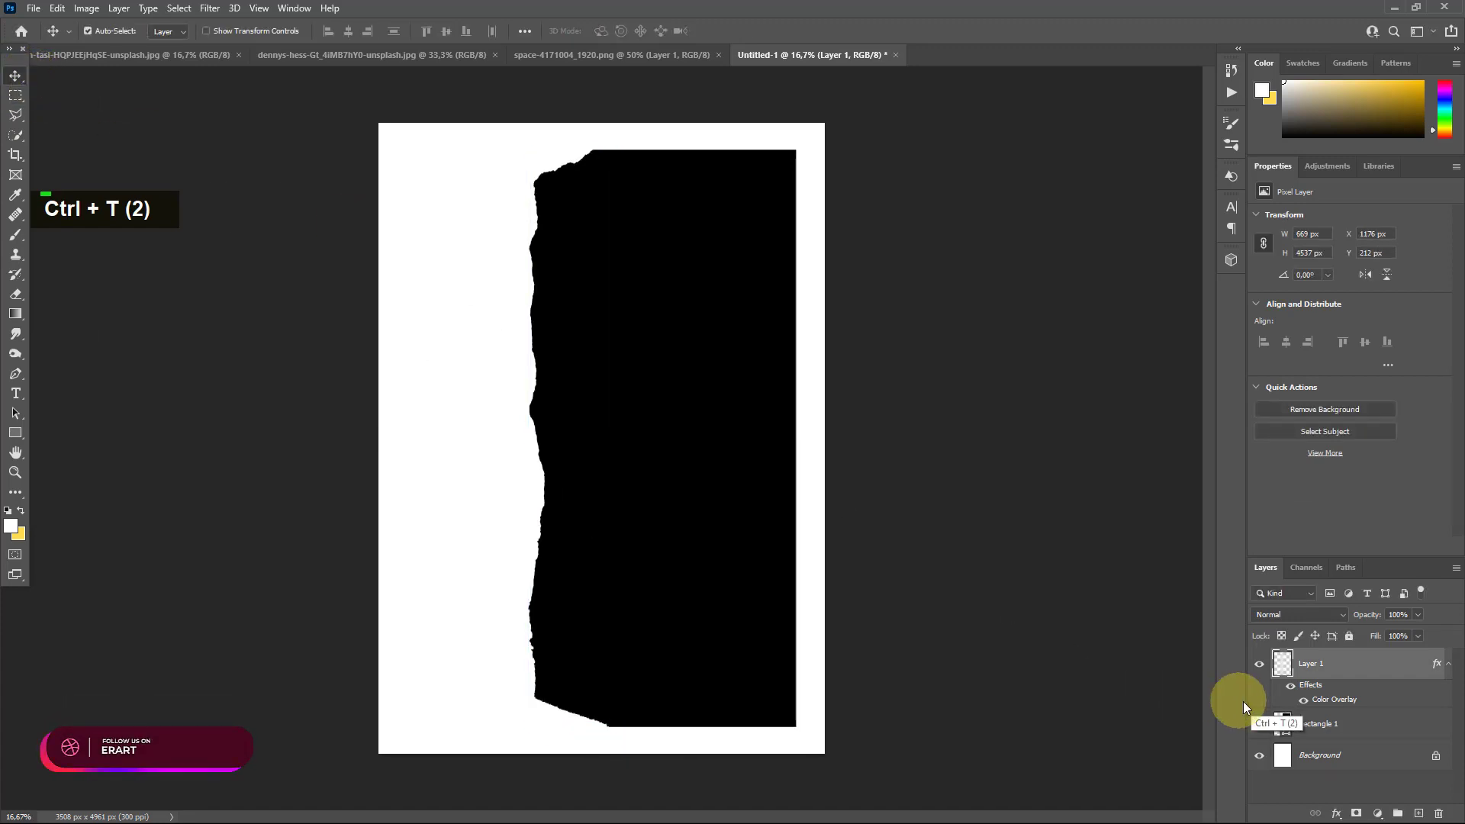
Narrow Rectangle 1 from its right side to about 48.2% of its width, keeping its left edge and height.
left_click(1319, 723)
key("ctrl+t")
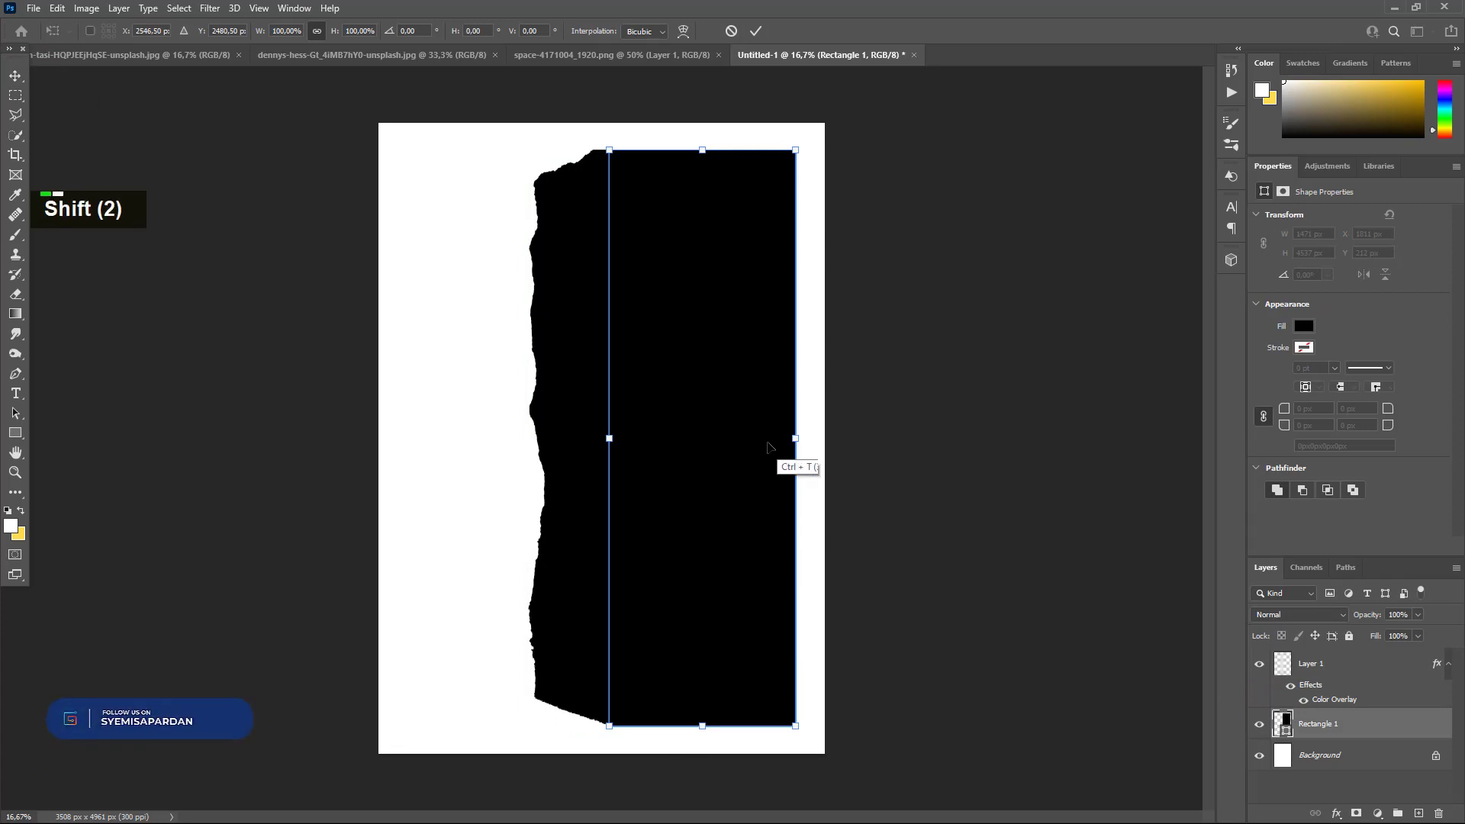
left_click_drag(795, 438, 698, 438)
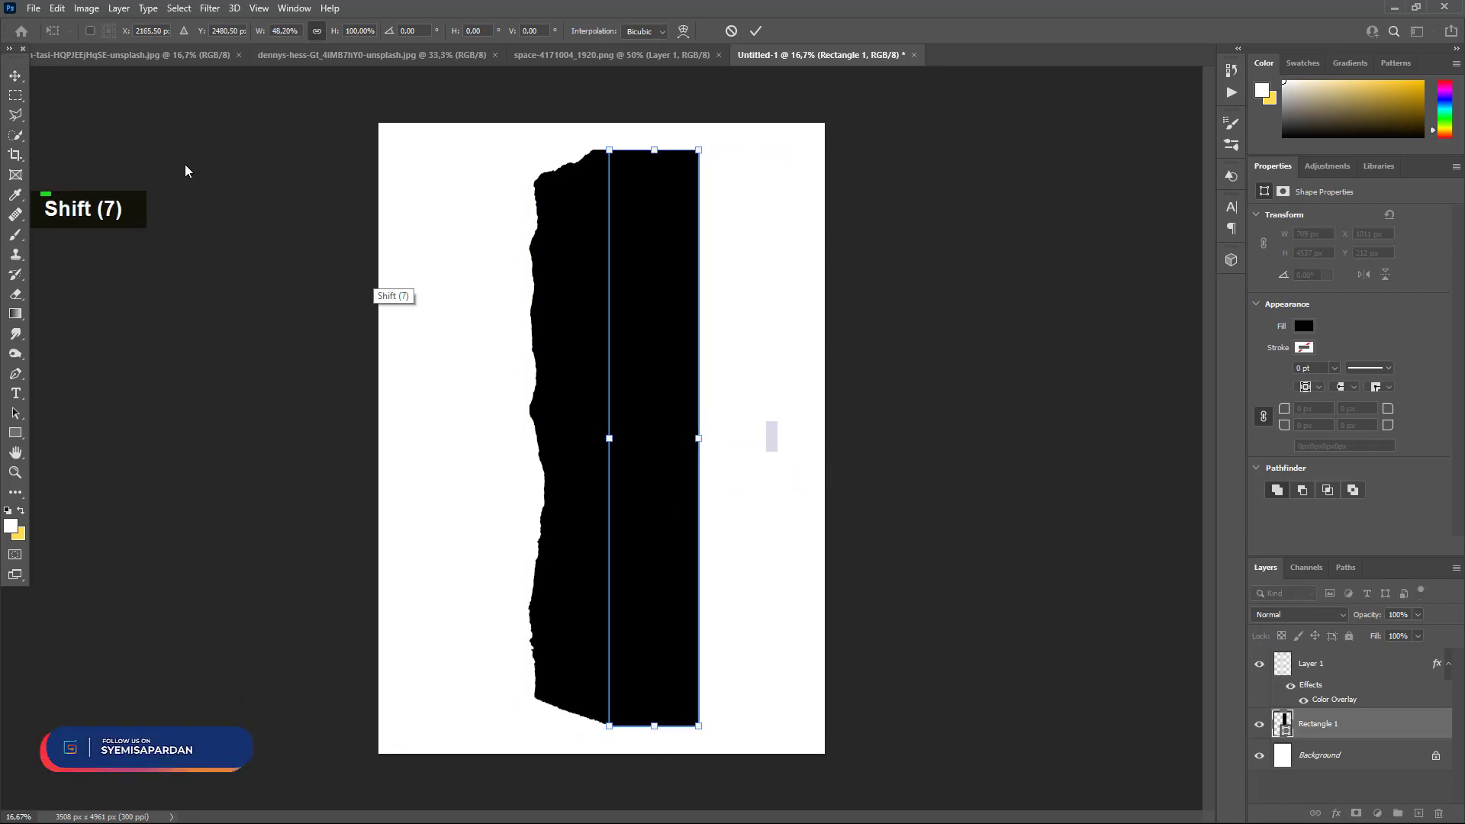
left_click(4, 90)
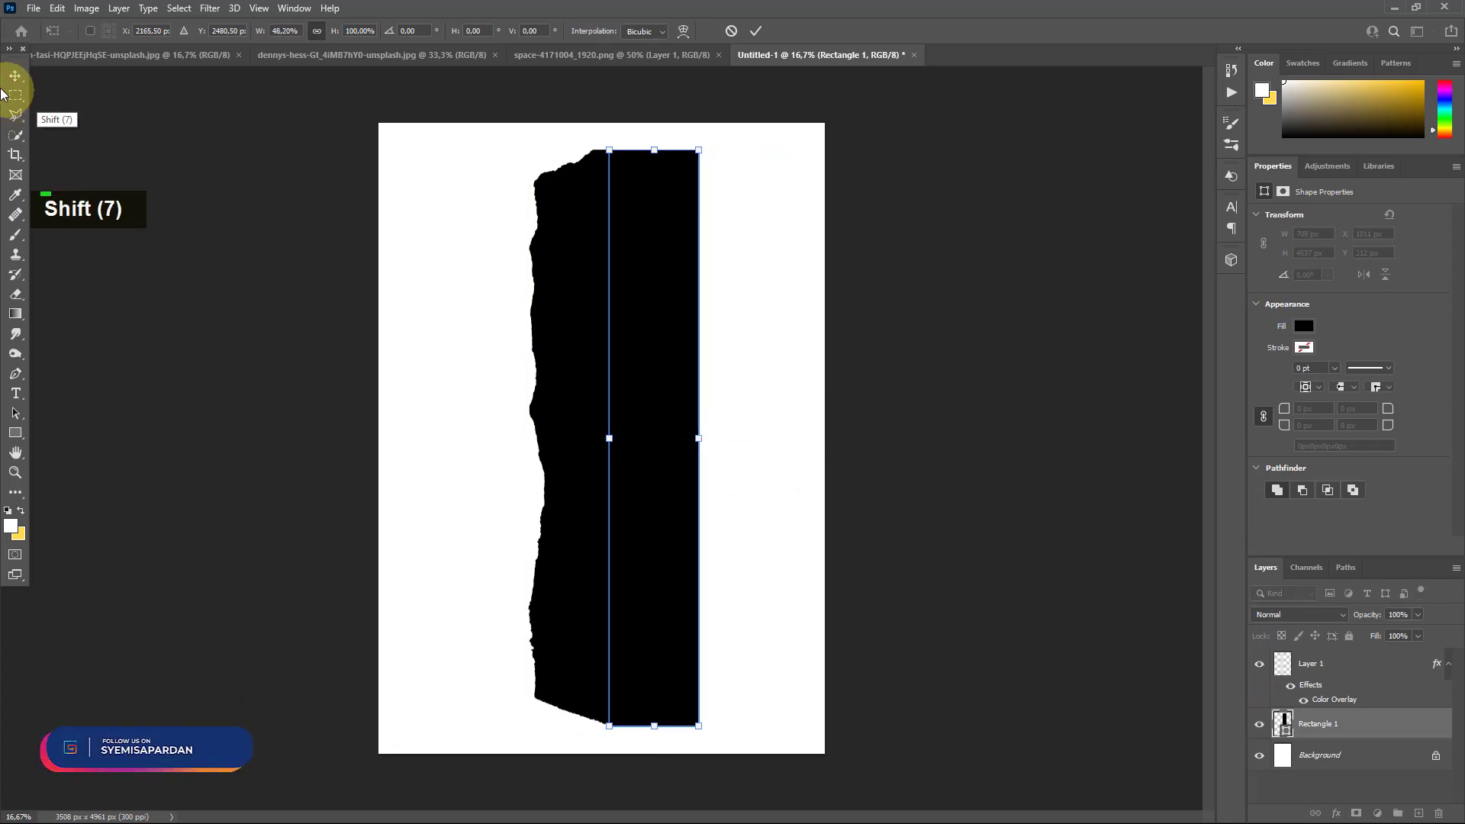
Group Layer 1 with Rectangle 1 and move the group horizontally to the right, leaving a narrow white margin on the page's right.
left_click(1320, 663, "shift")
key("ctrl+g")
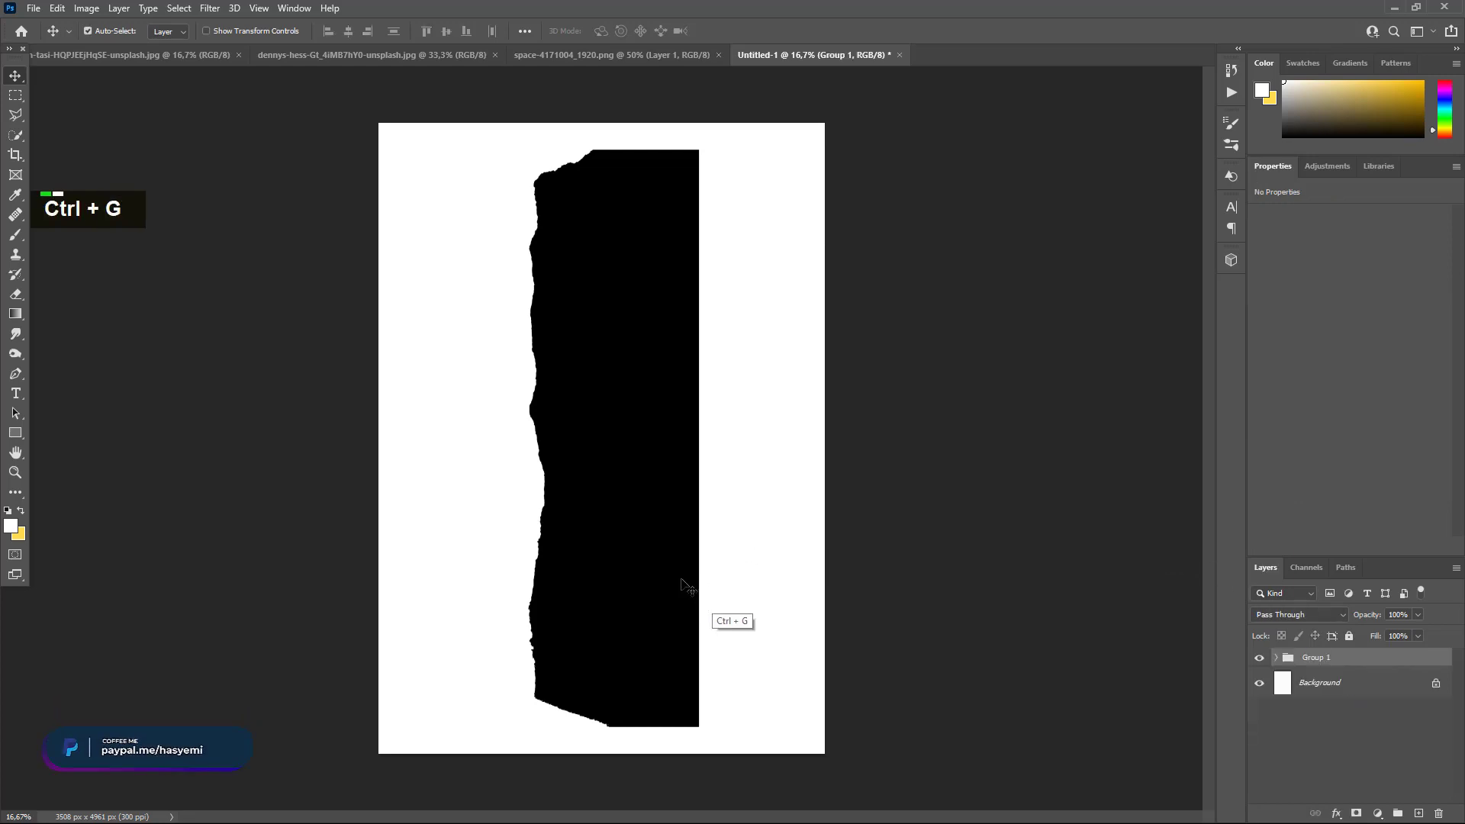
left_click_drag(640, 450, 722, 440)
key("shift")
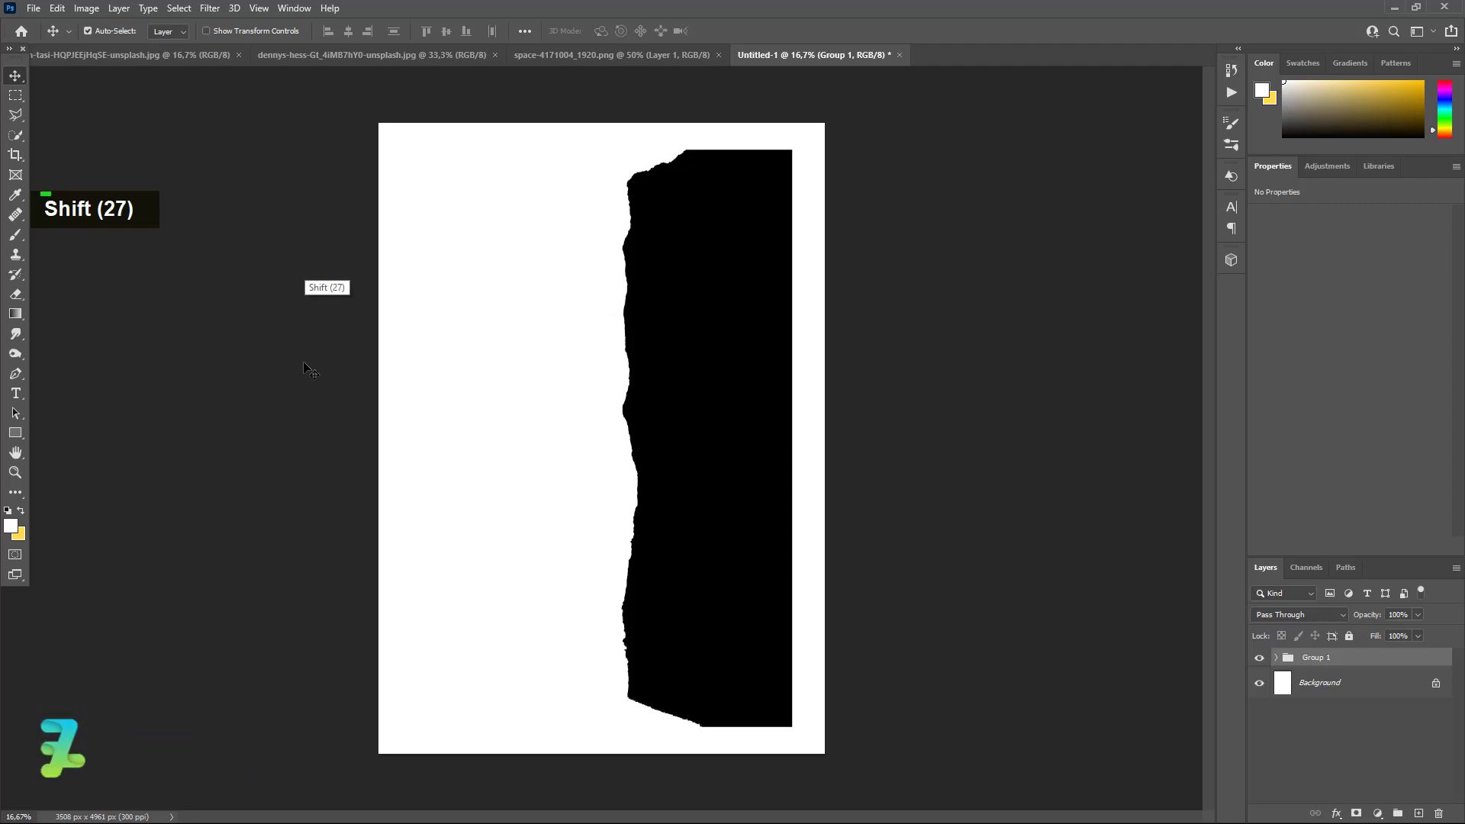
Float the red lunar eclipse photo in its own window and bring the Untitled-1 poster into view beside it.
left_click(561, 52)
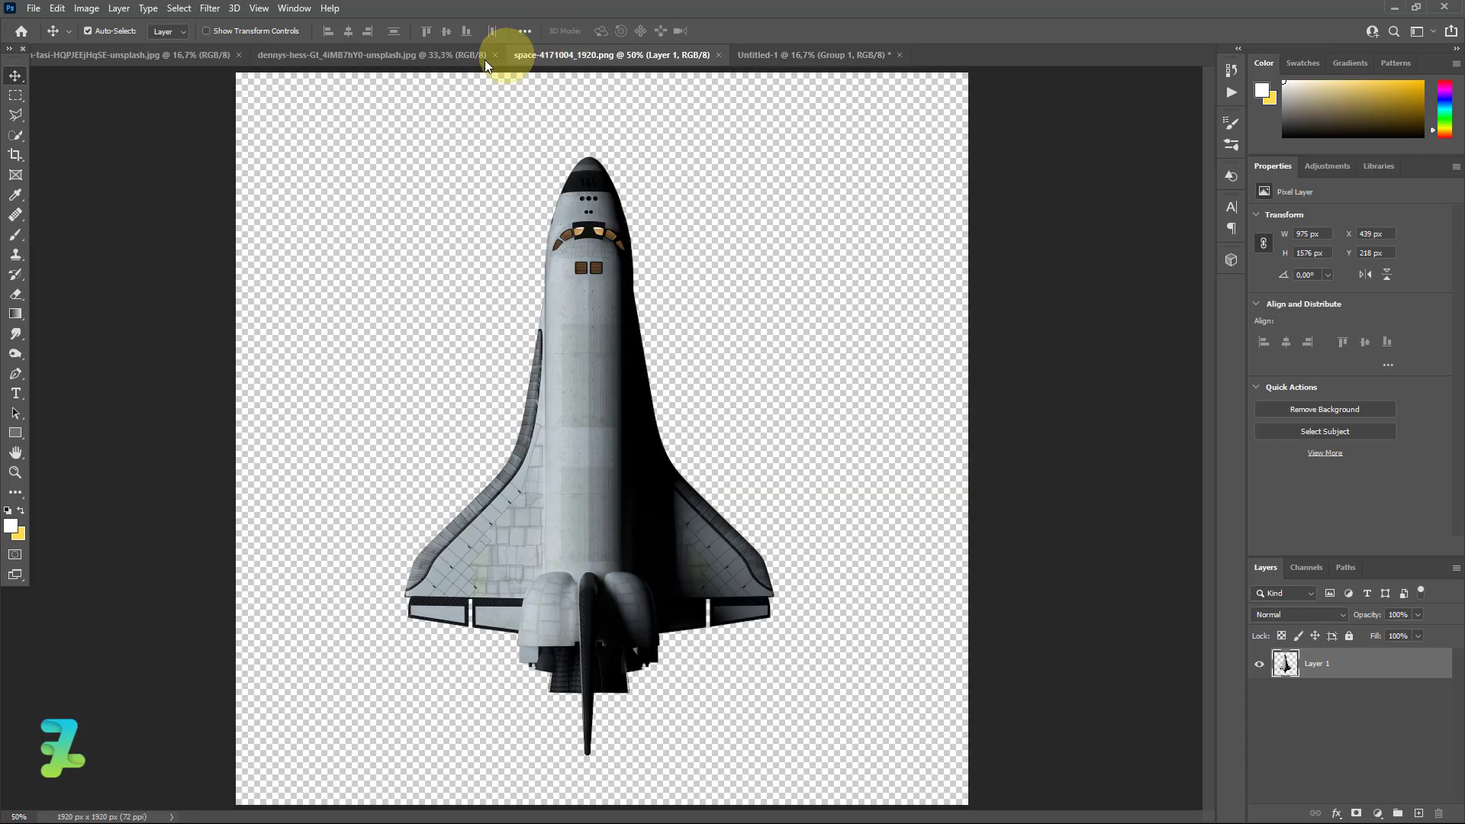
left_click(335, 59)
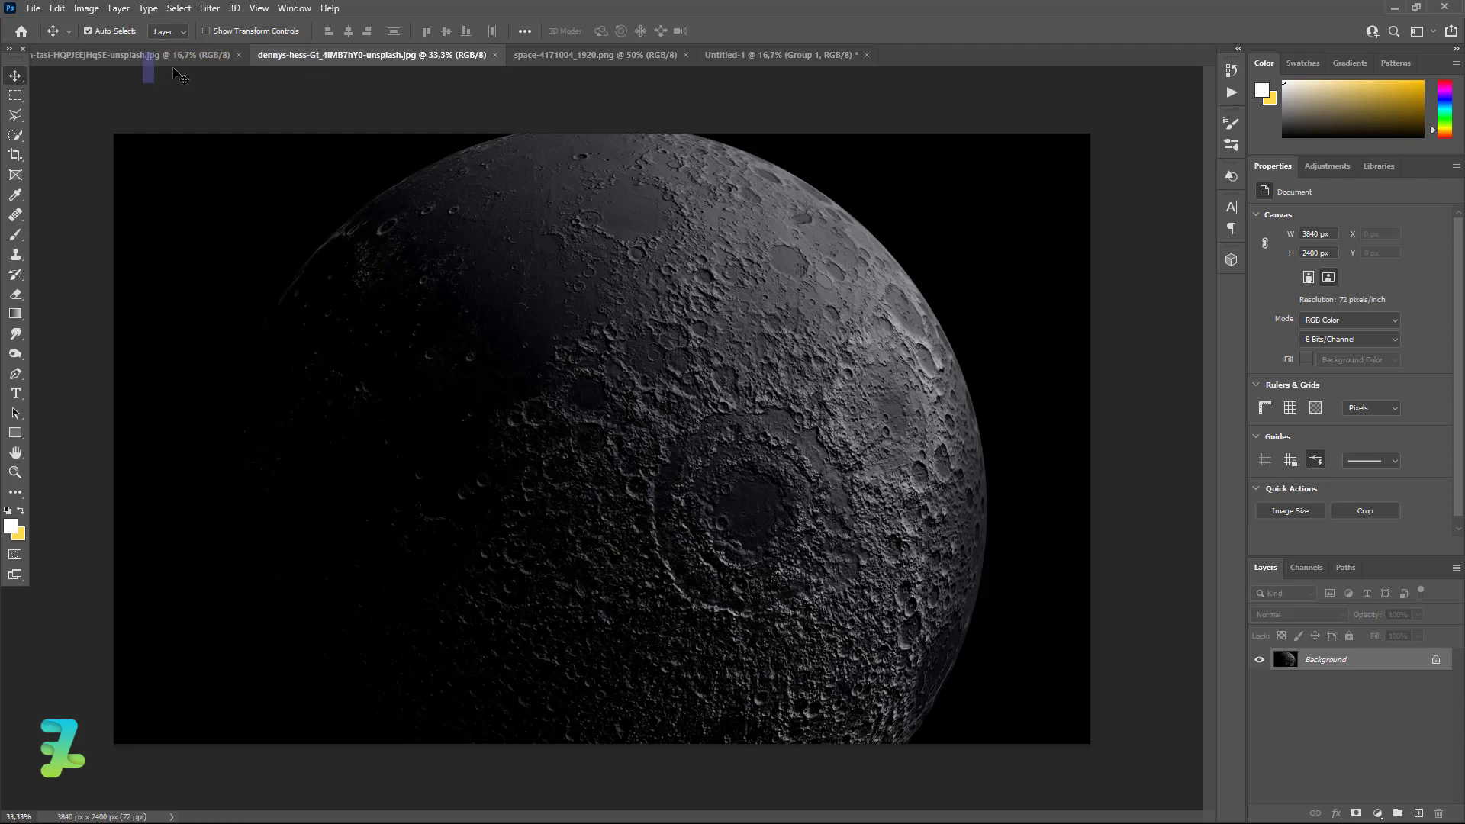
double_click(172, 61)
right_click(171, 61)
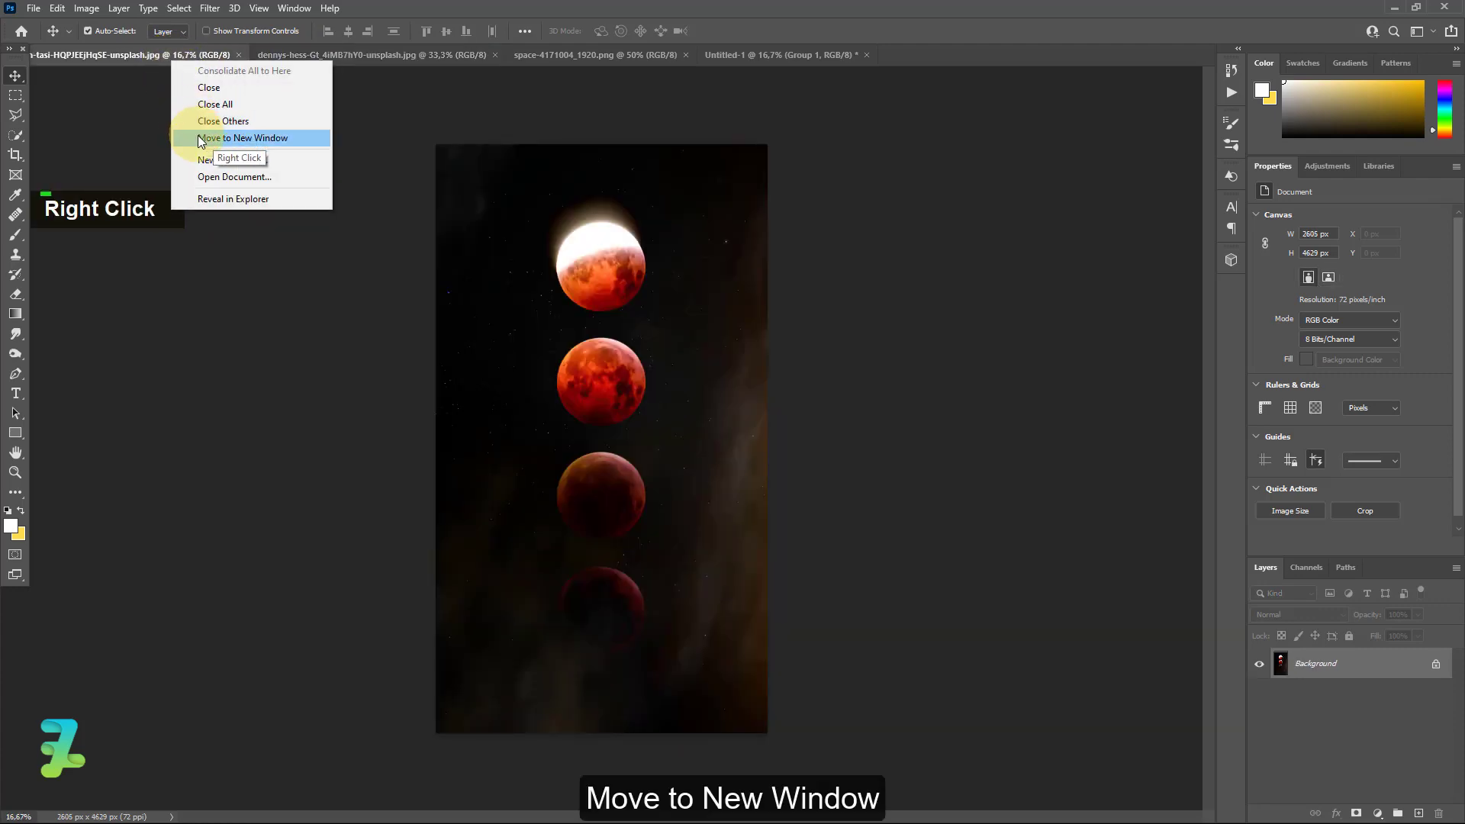
left_click(243, 139)
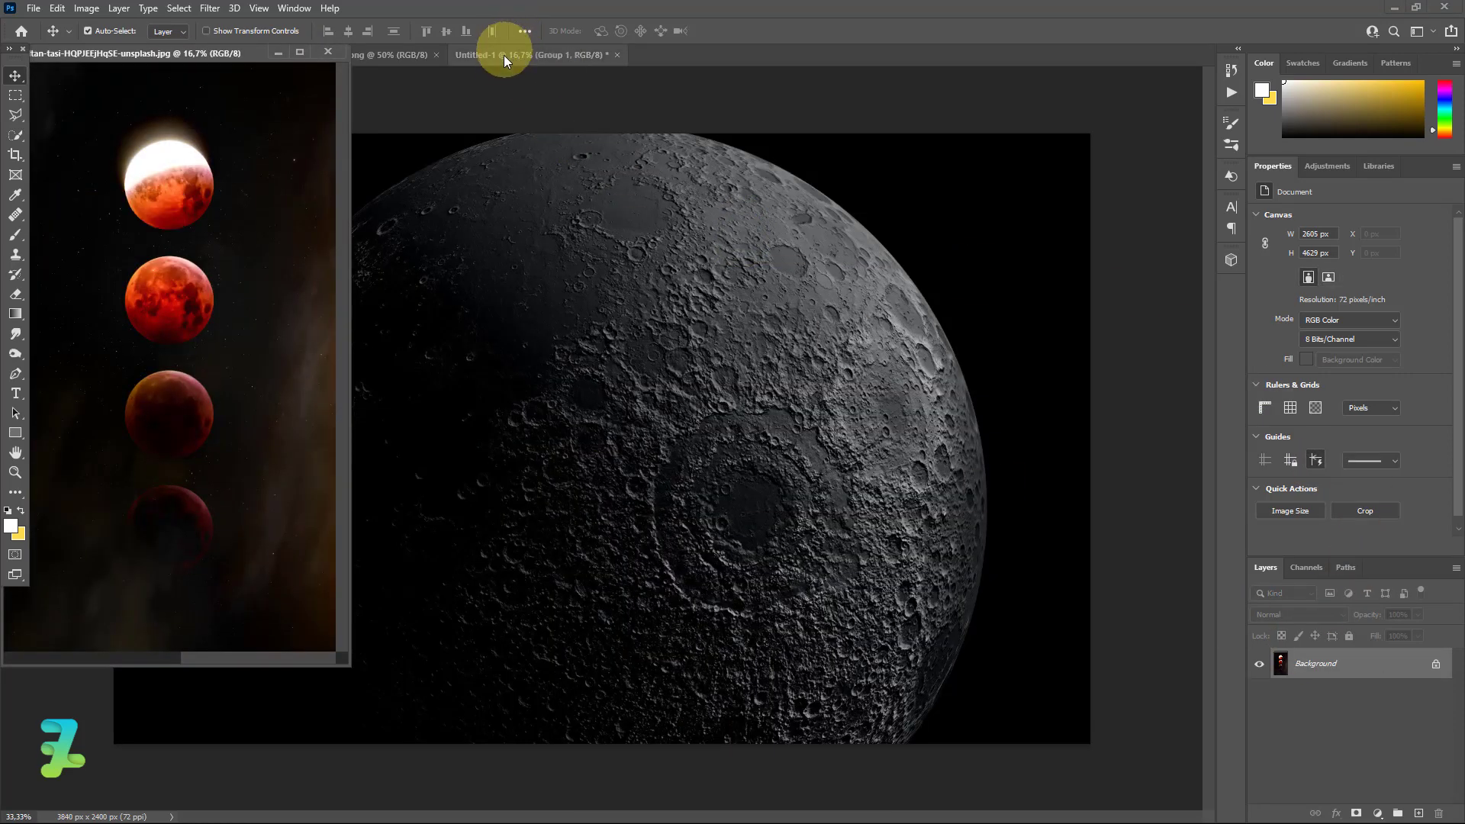
left_click(504, 55)
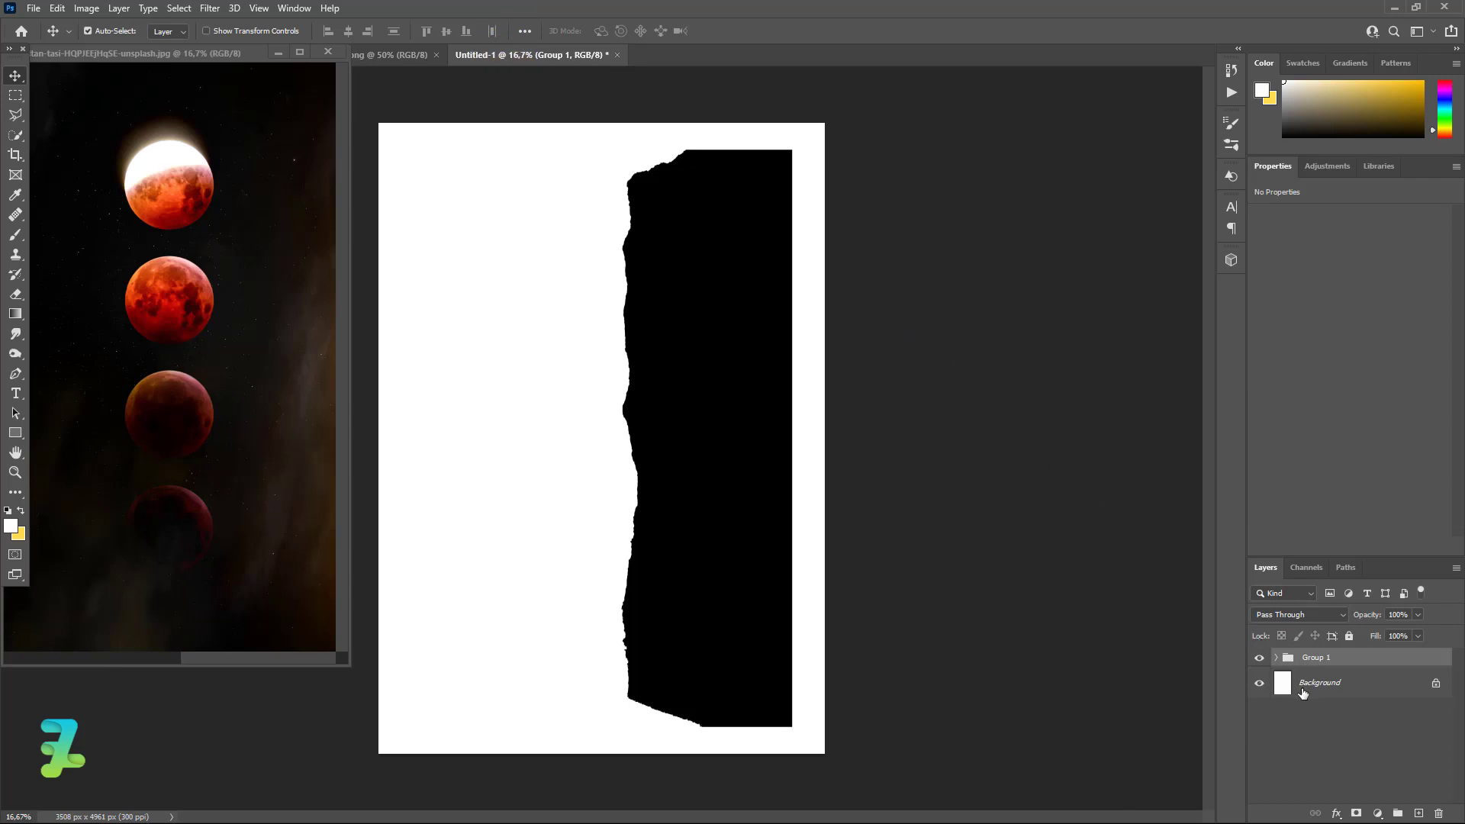
Copy the eclipse photo's layer into the Untitled-1 poster, dock the photo's window again and return to the poster.
left_click(290, 450)
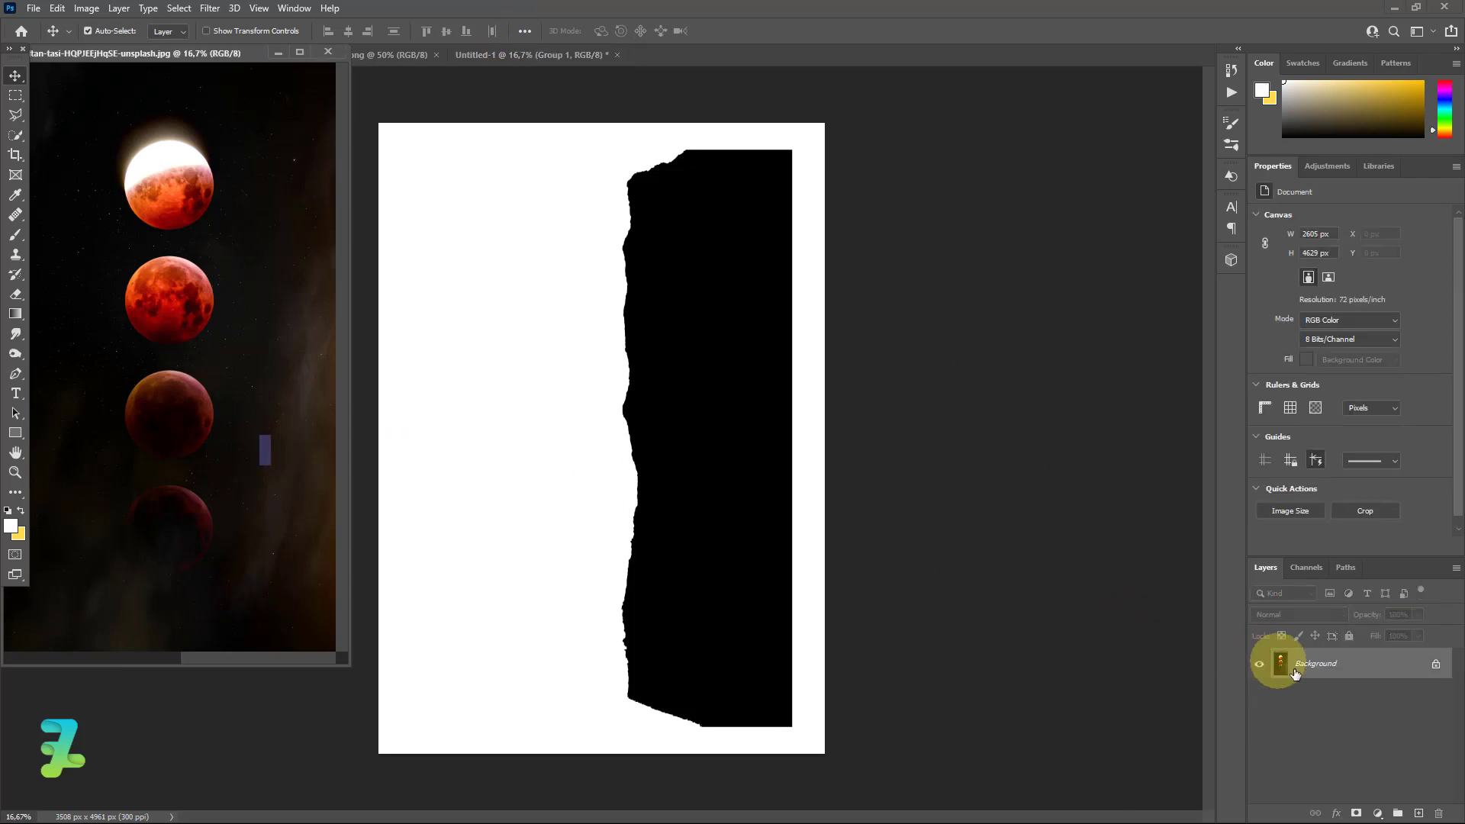
left_click_drag(1289, 662, 658, 319)
left_click_drag(149, 51, 719, 48)
left_click(551, 58)
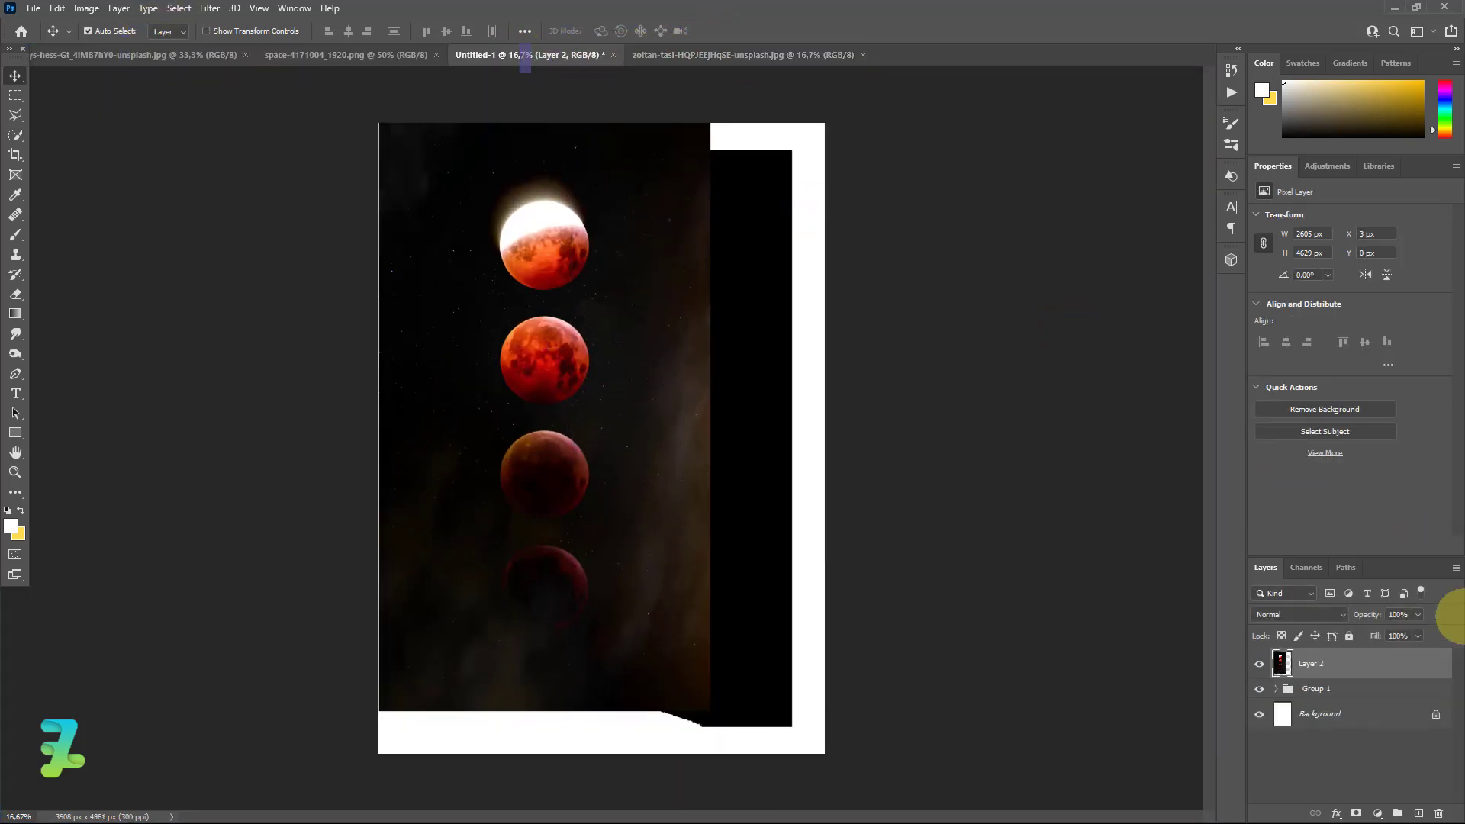
Clip the eclipse photo to Group 1 and move it to about X 1328 px, Y 120 px so the moons line up inside the panel.
left_click(1333, 661)
right_click(1366, 664)
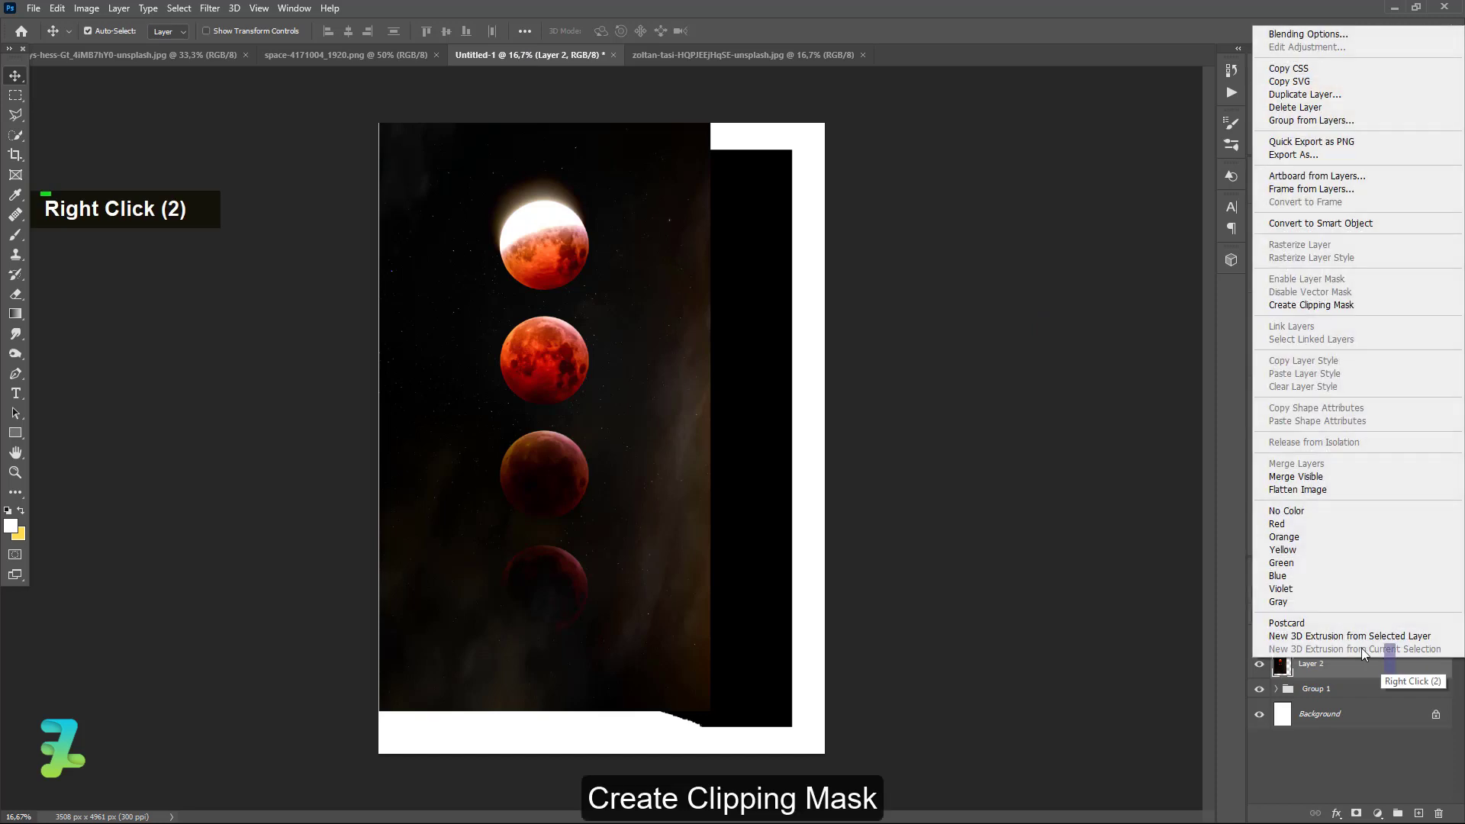
left_click(1282, 304)
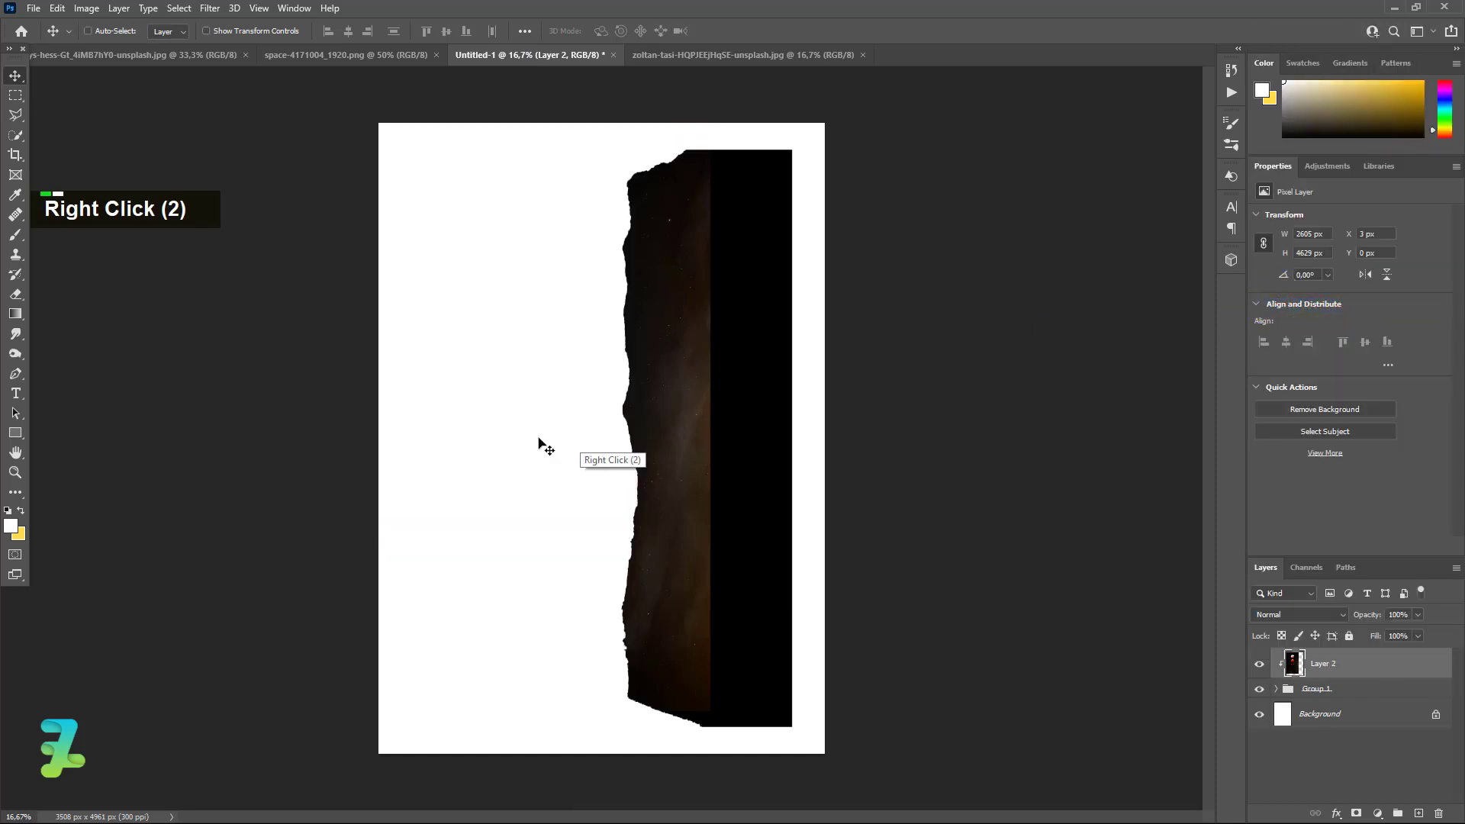
left_click_drag(596, 393, 764, 412)
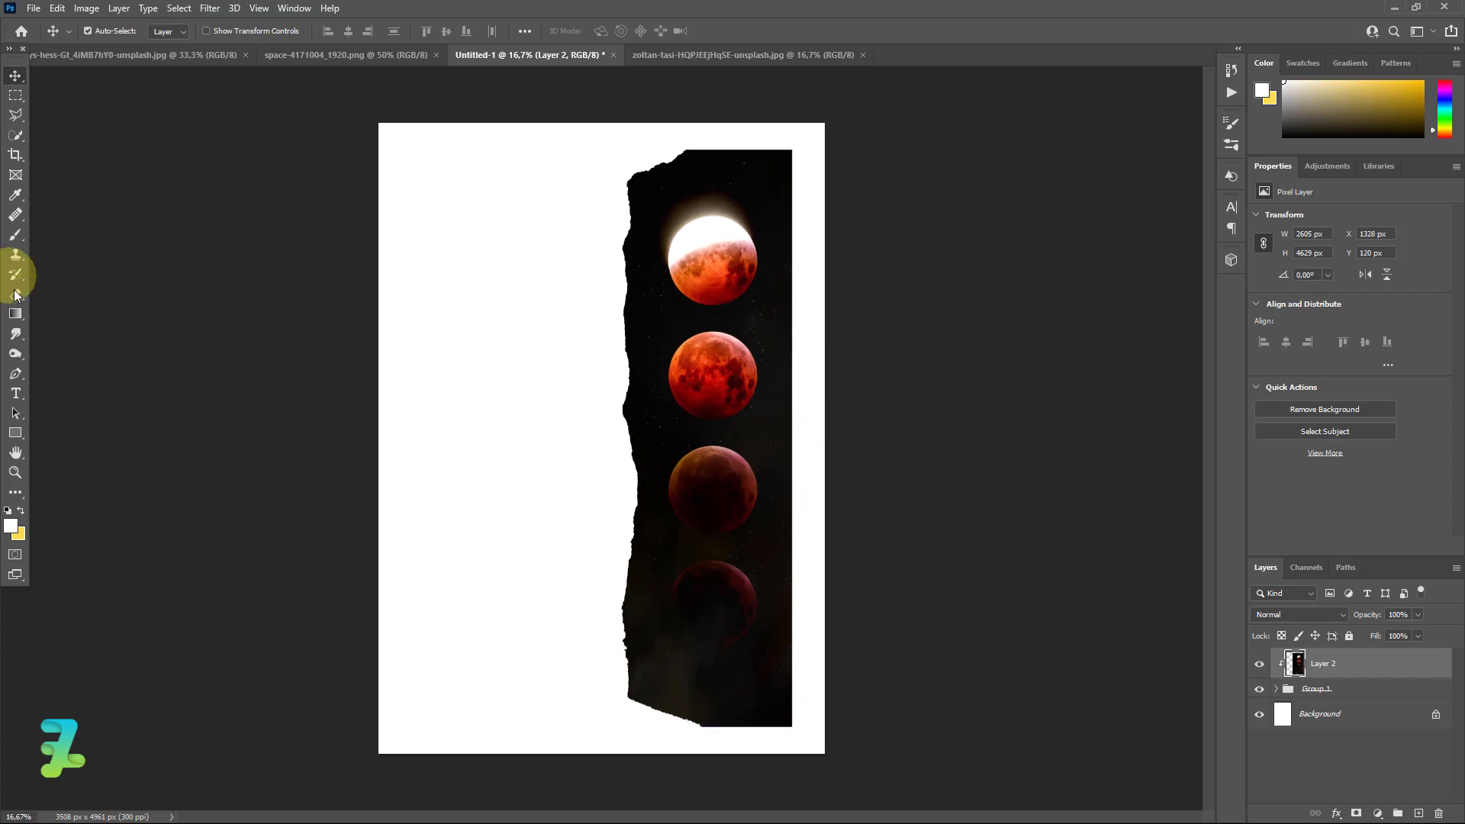
Activate the Type tool and set the foreground color to #000000.
left_click(15, 394)
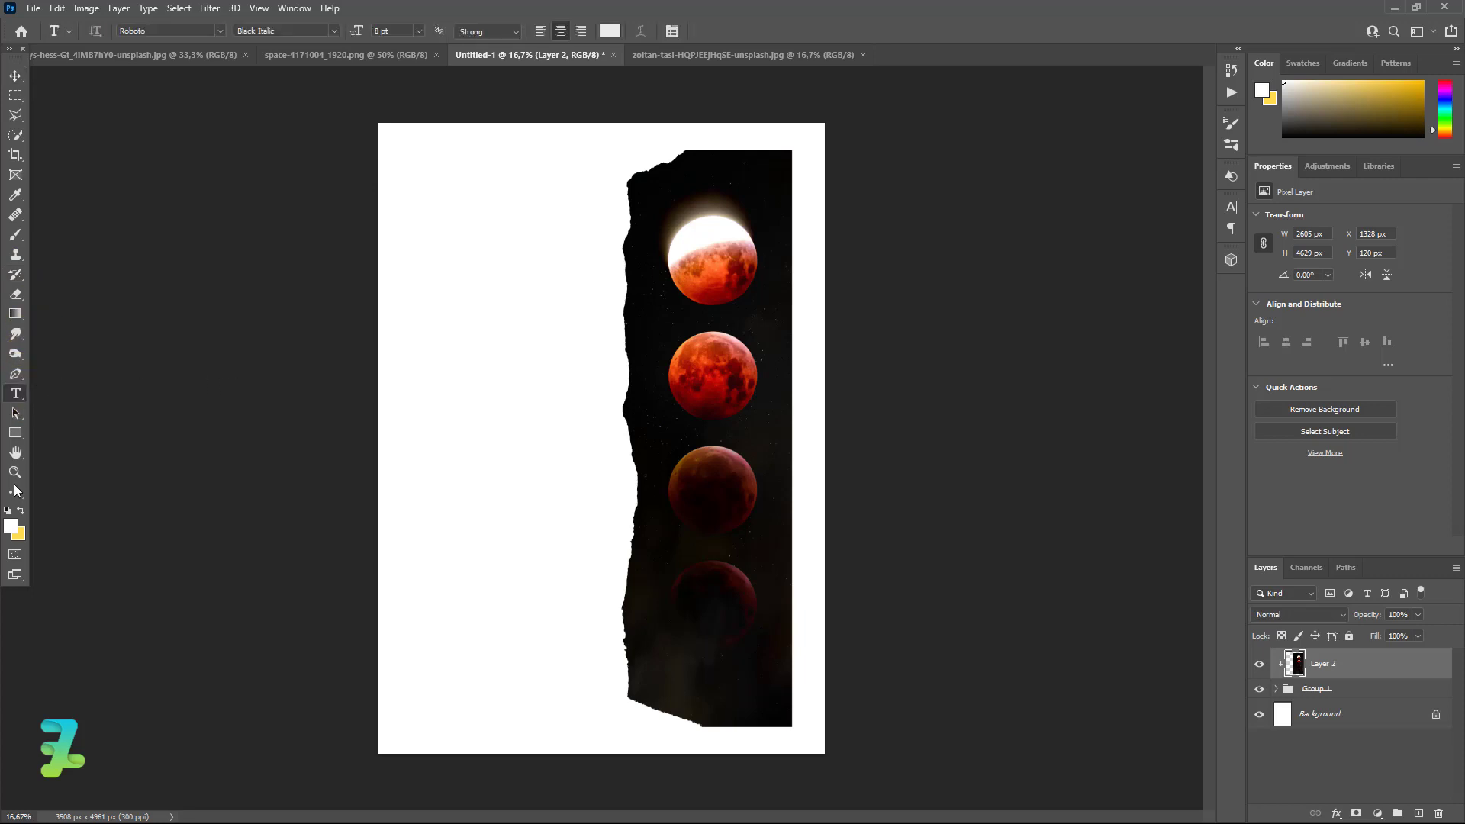
left_click(11, 525)
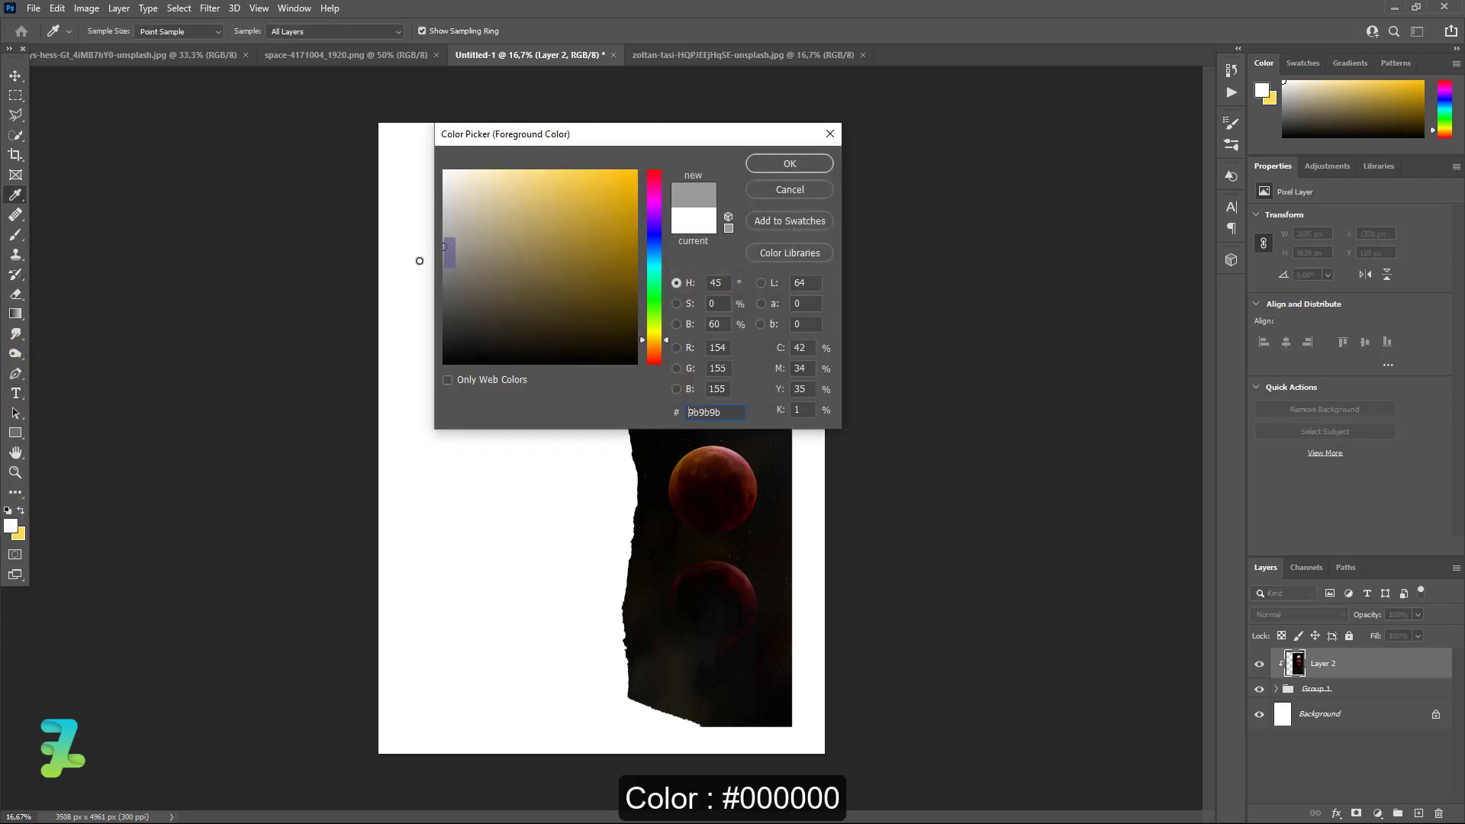
left_click(790, 164)
Add the text MOON at 200 pt on the white area and enlarge its text box to about 3256 px wide by 1122 px high.
left_click(444, 323)
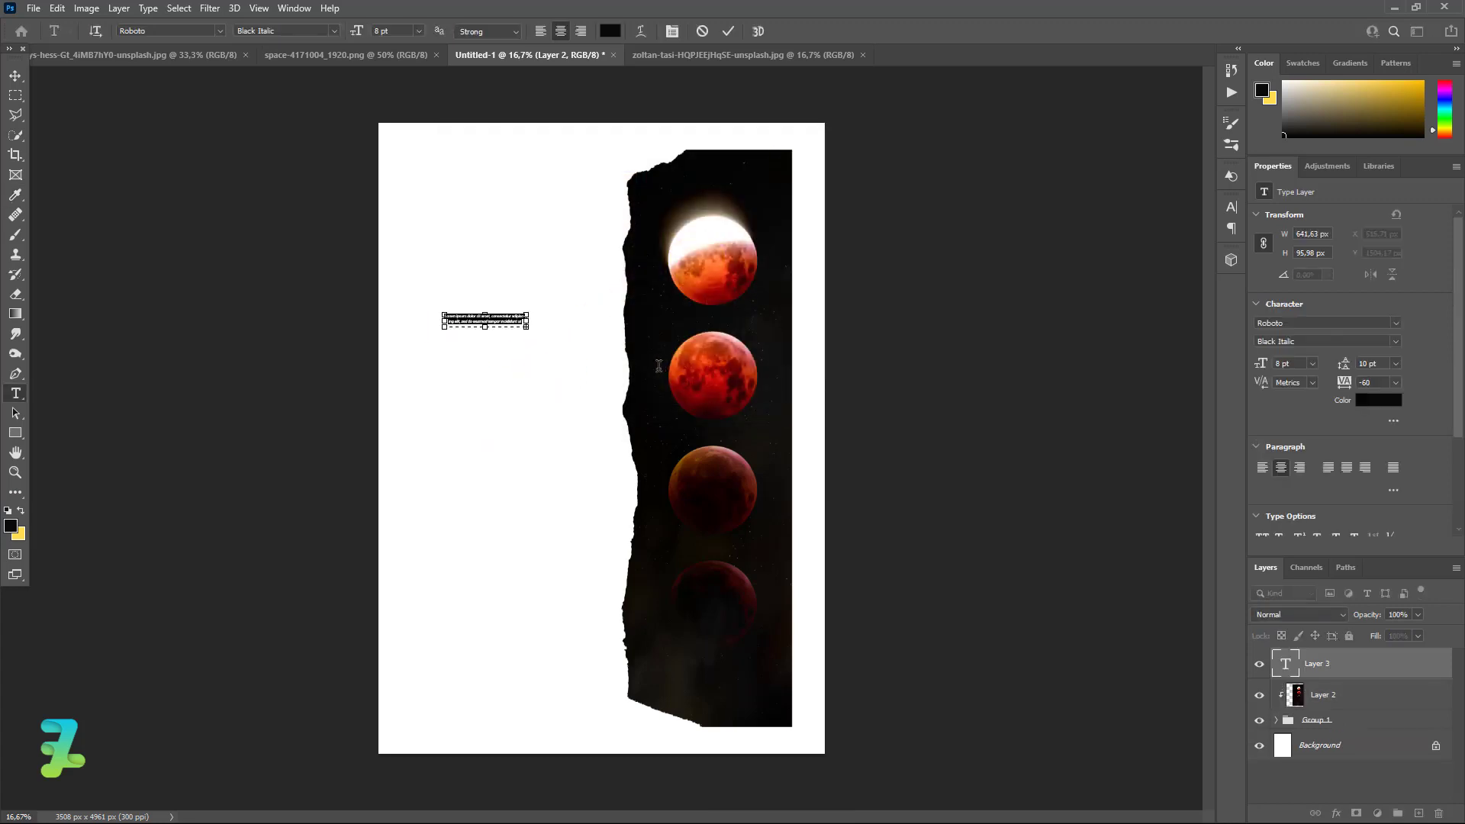
key("Caps_Lock")
type("MO")
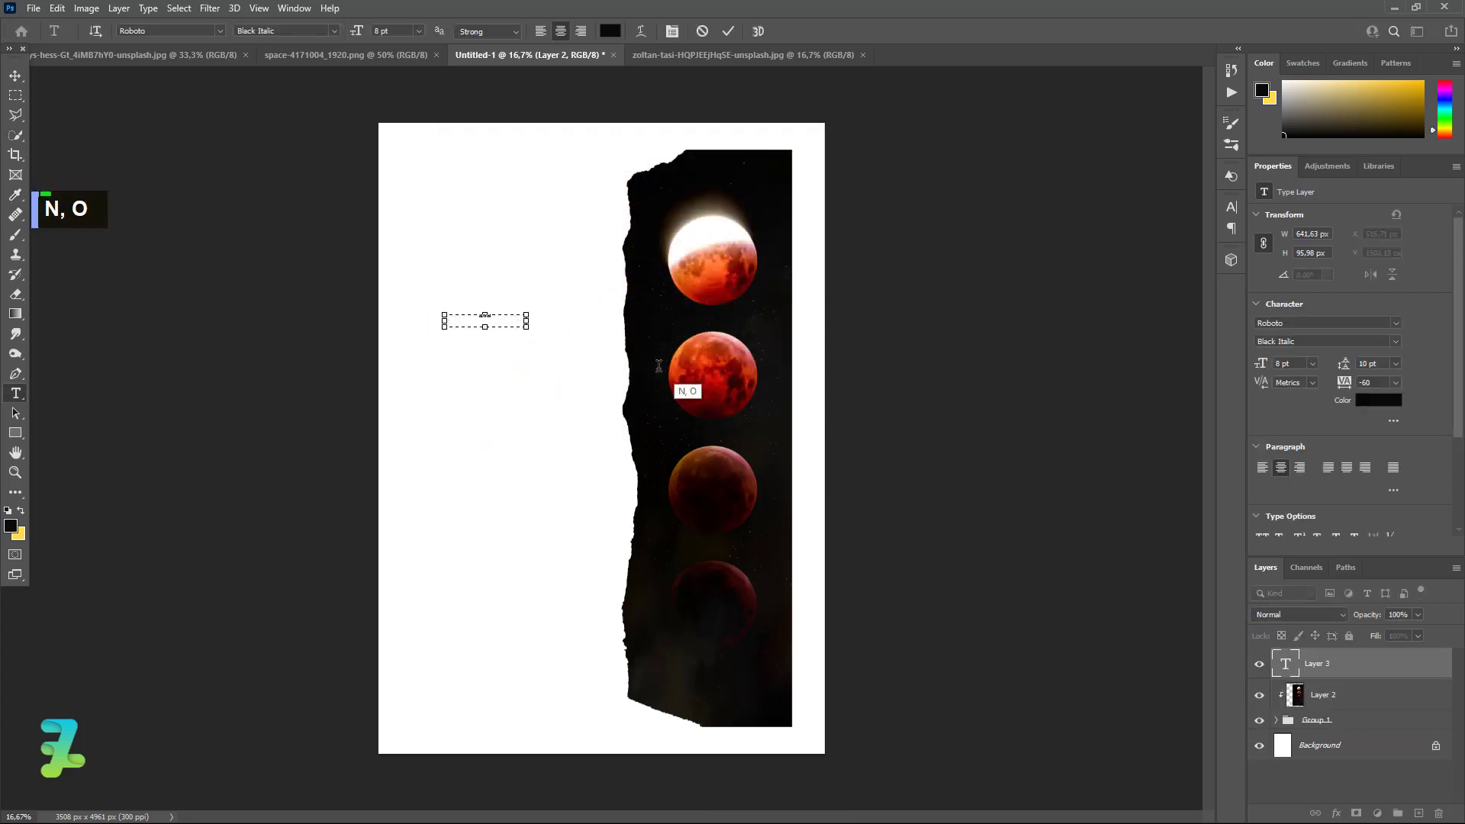
left_click(376, 31)
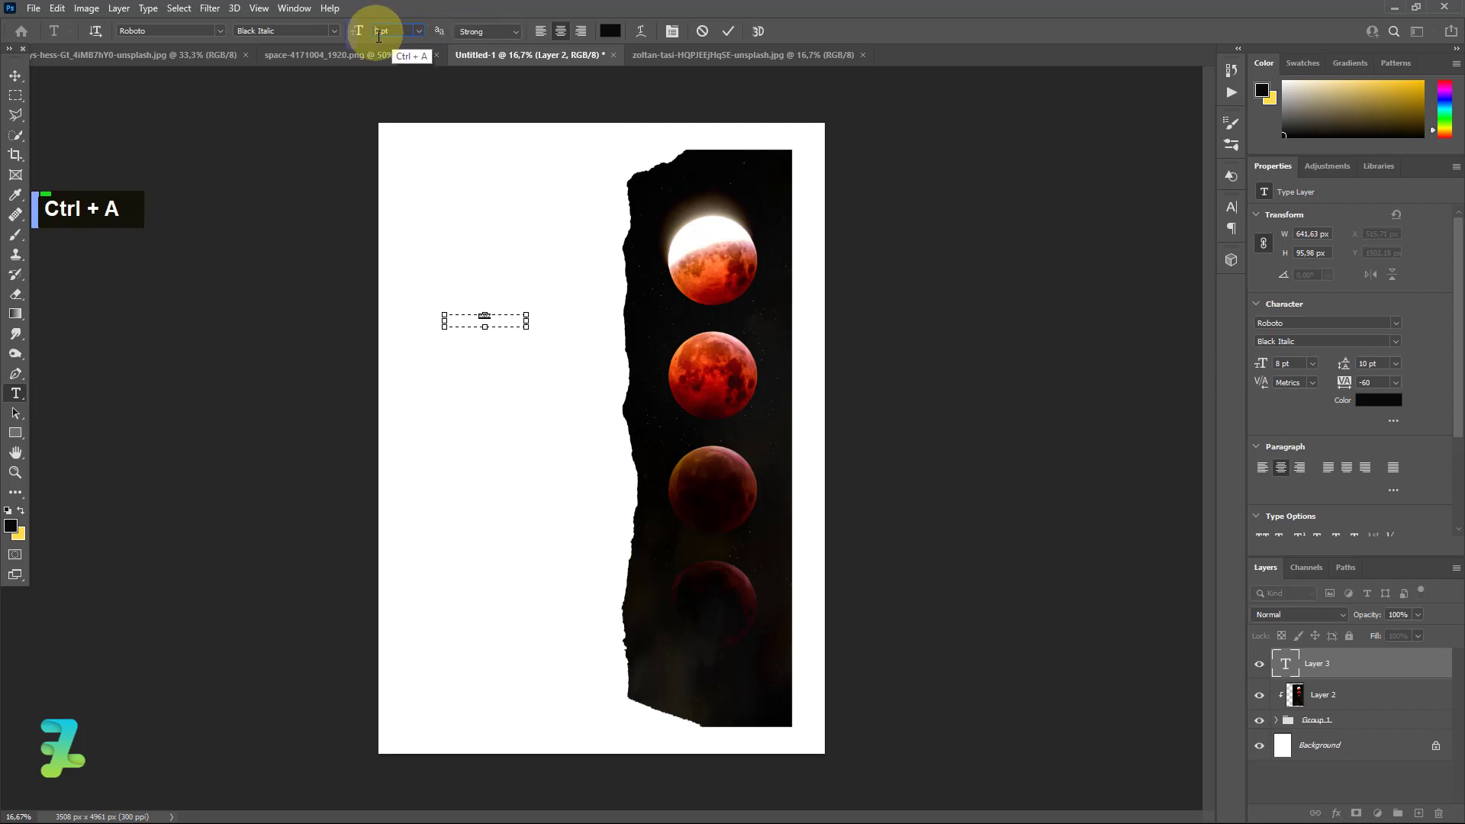
key("Right")
key("BackSpace")
type("20")
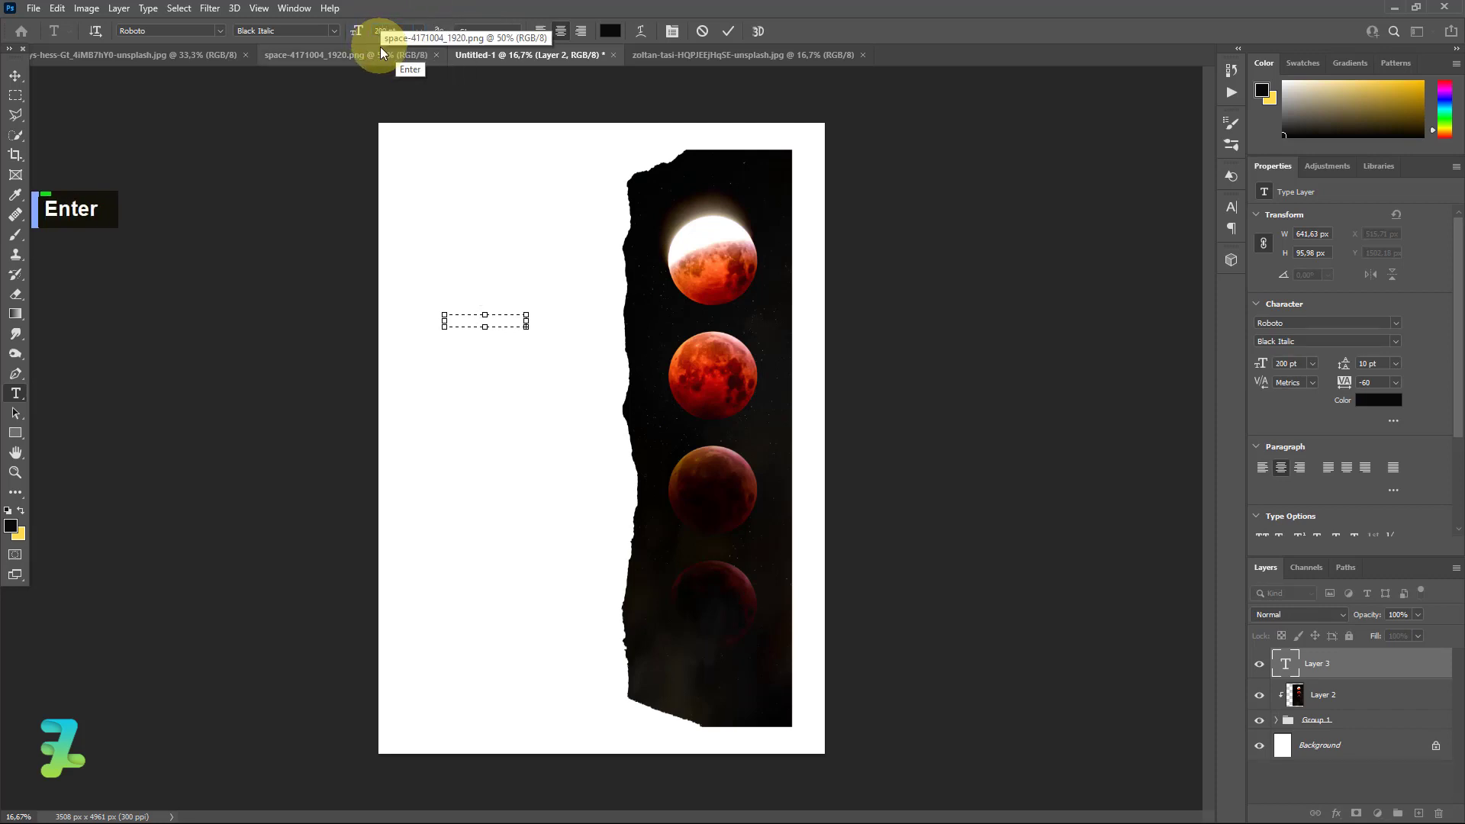
left_click_drag(526, 327, 693, 459)
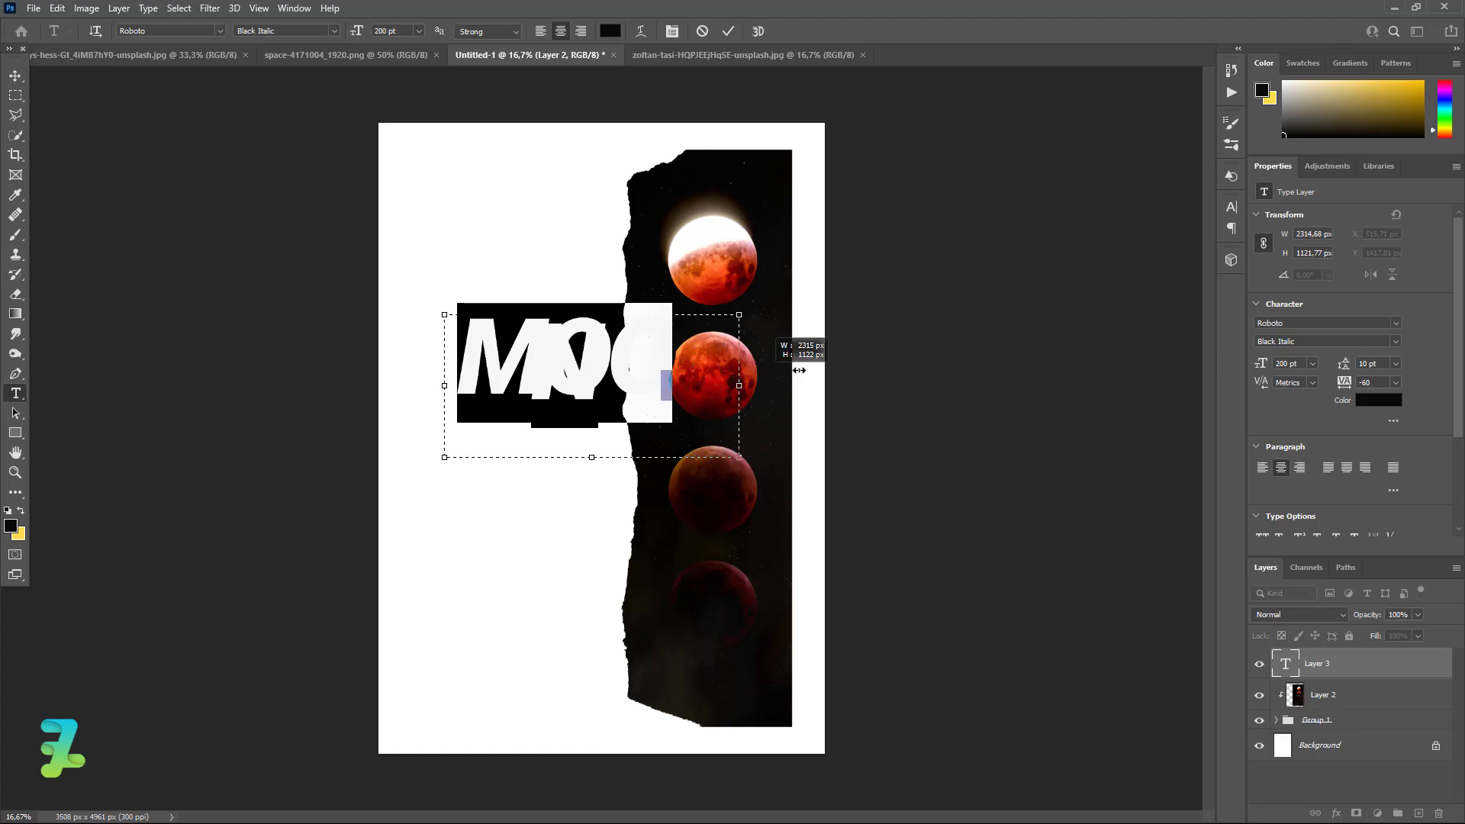
left_click_drag(799, 370, 860, 374)
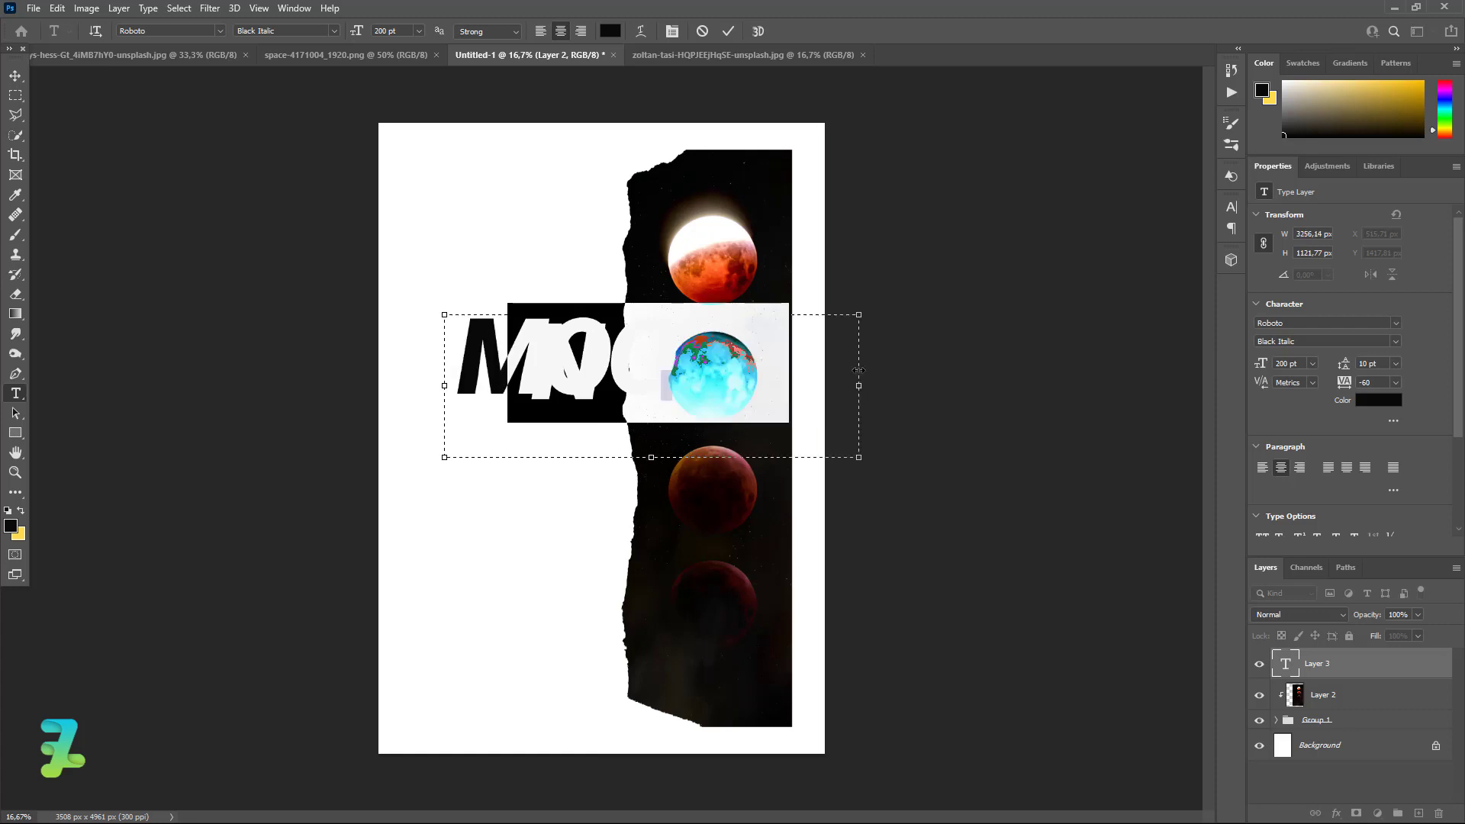
Move the MOON text to the page's lower left and place its layer directly beneath Group 1.
left_click(13, 79)
left_click_drag(622, 350, 534, 634)
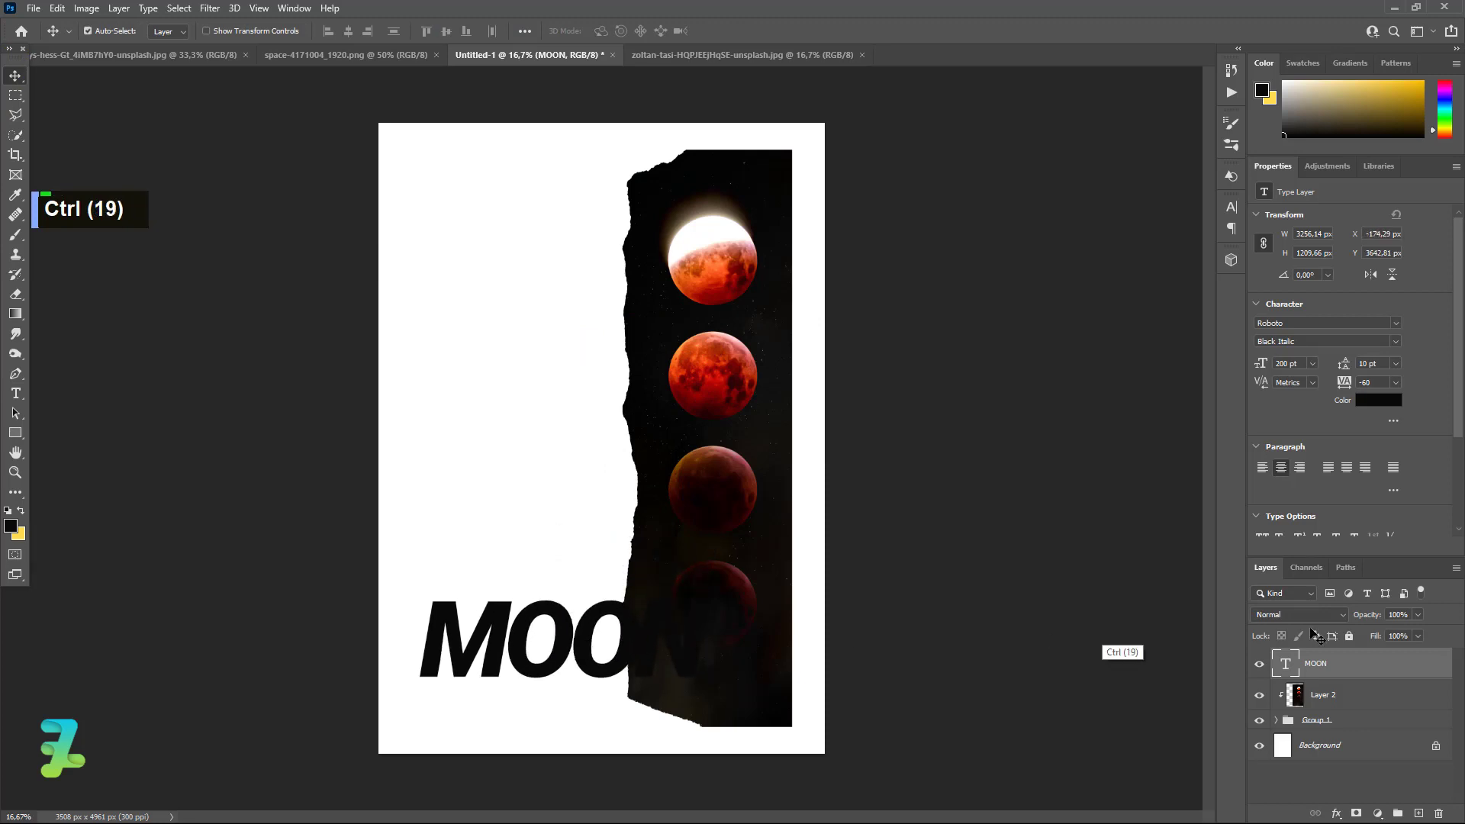
left_click_drag(1297, 663, 1290, 733)
mouse_move(505, 619)
left_mouse_down()
mouse_move(464, 624)
mouse_move(489, 627)
left_mouse_up()
Scale the MOON text proportionally to about 74.4% and position it so the N just meets the torn edge.
key("ctrl+t")
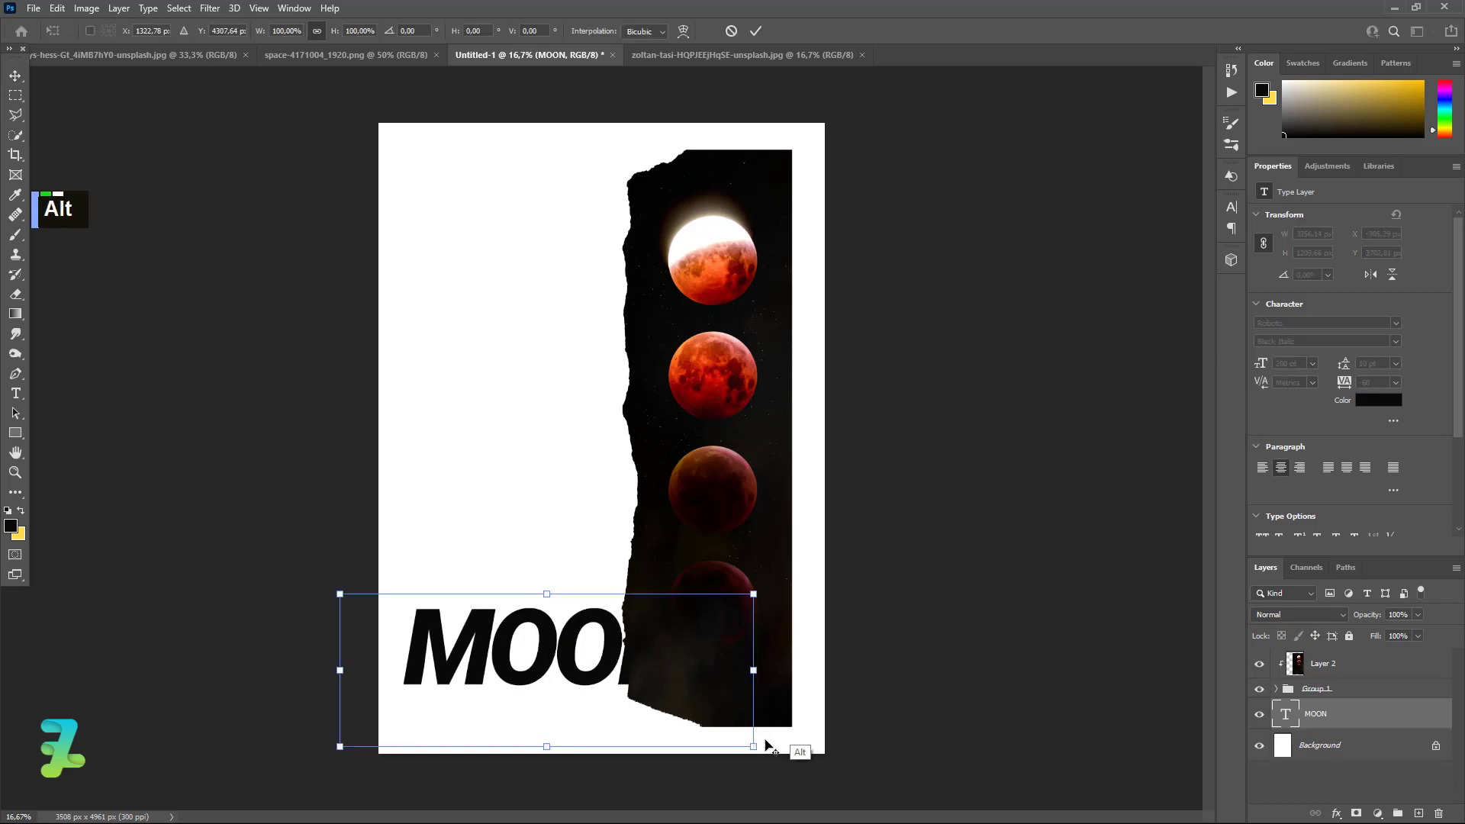
left_click_drag(754, 749, 699, 727)
left_click_drag(529, 622, 508, 633)
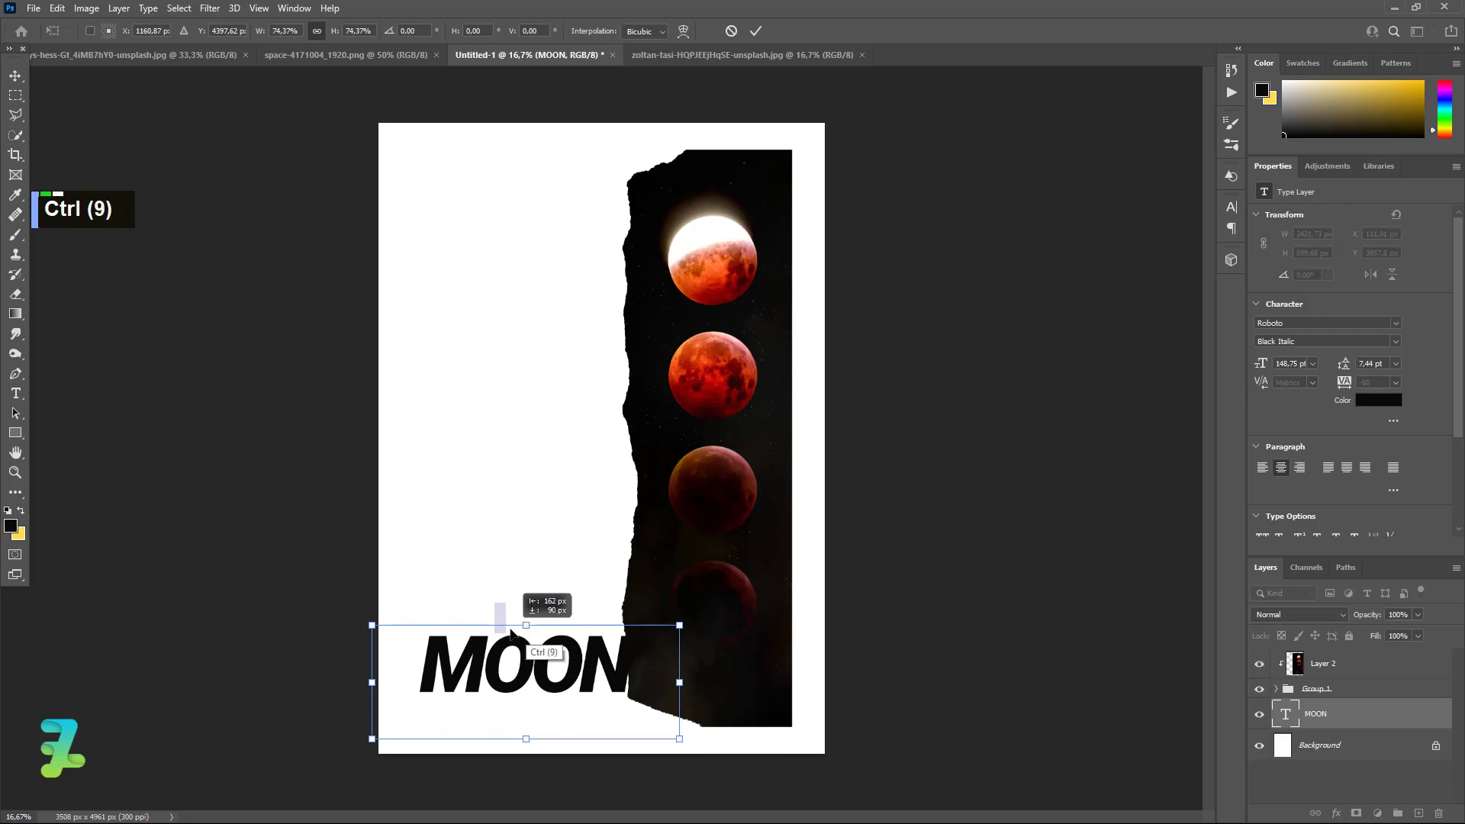
left_click(15, 76)
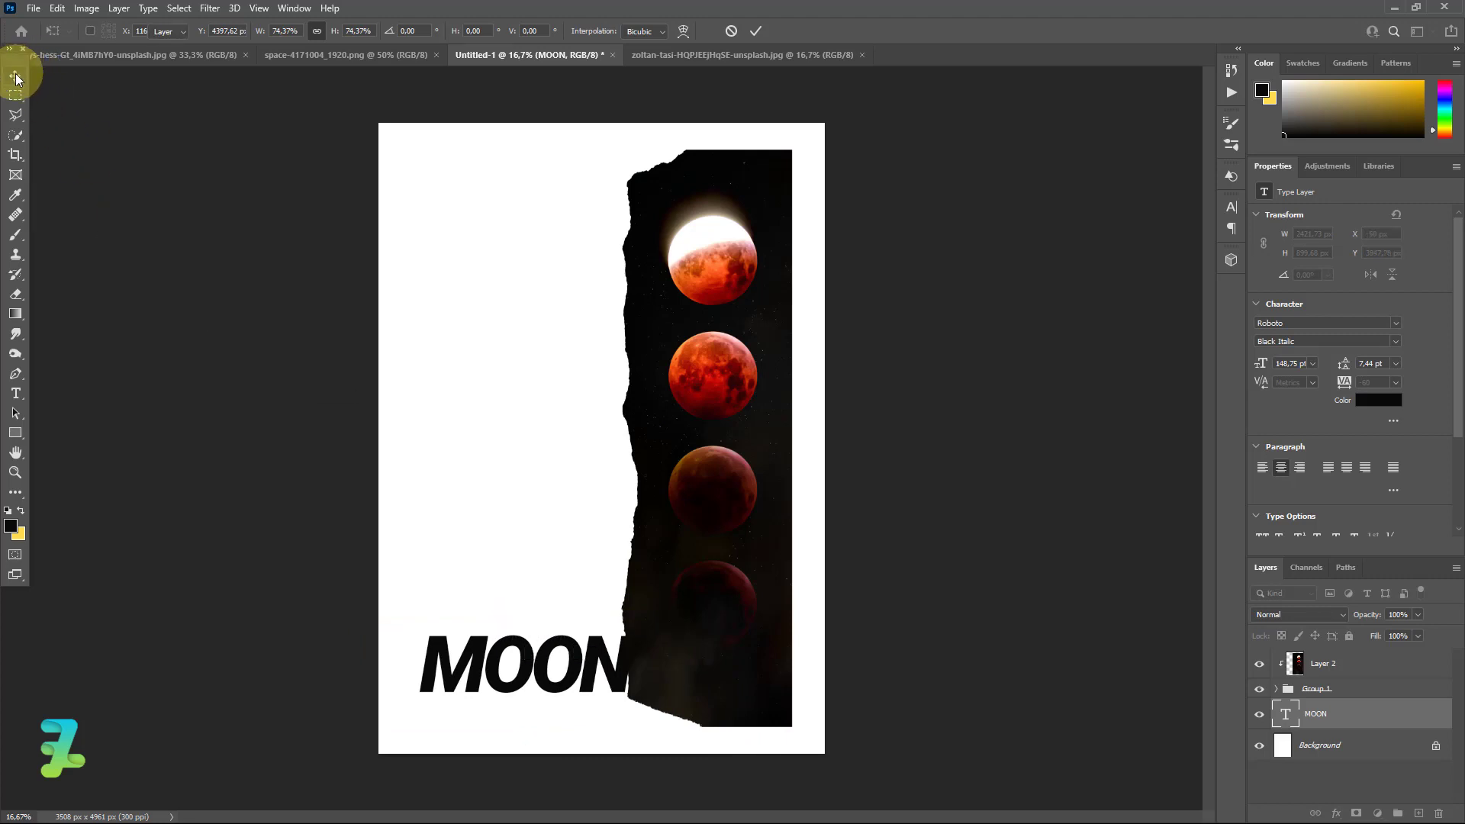
Nudge the MOON text to about X -50 px, Y 3936 px.
key("Right")
key("Right")
key("Right")
key("Up")
key("Up")
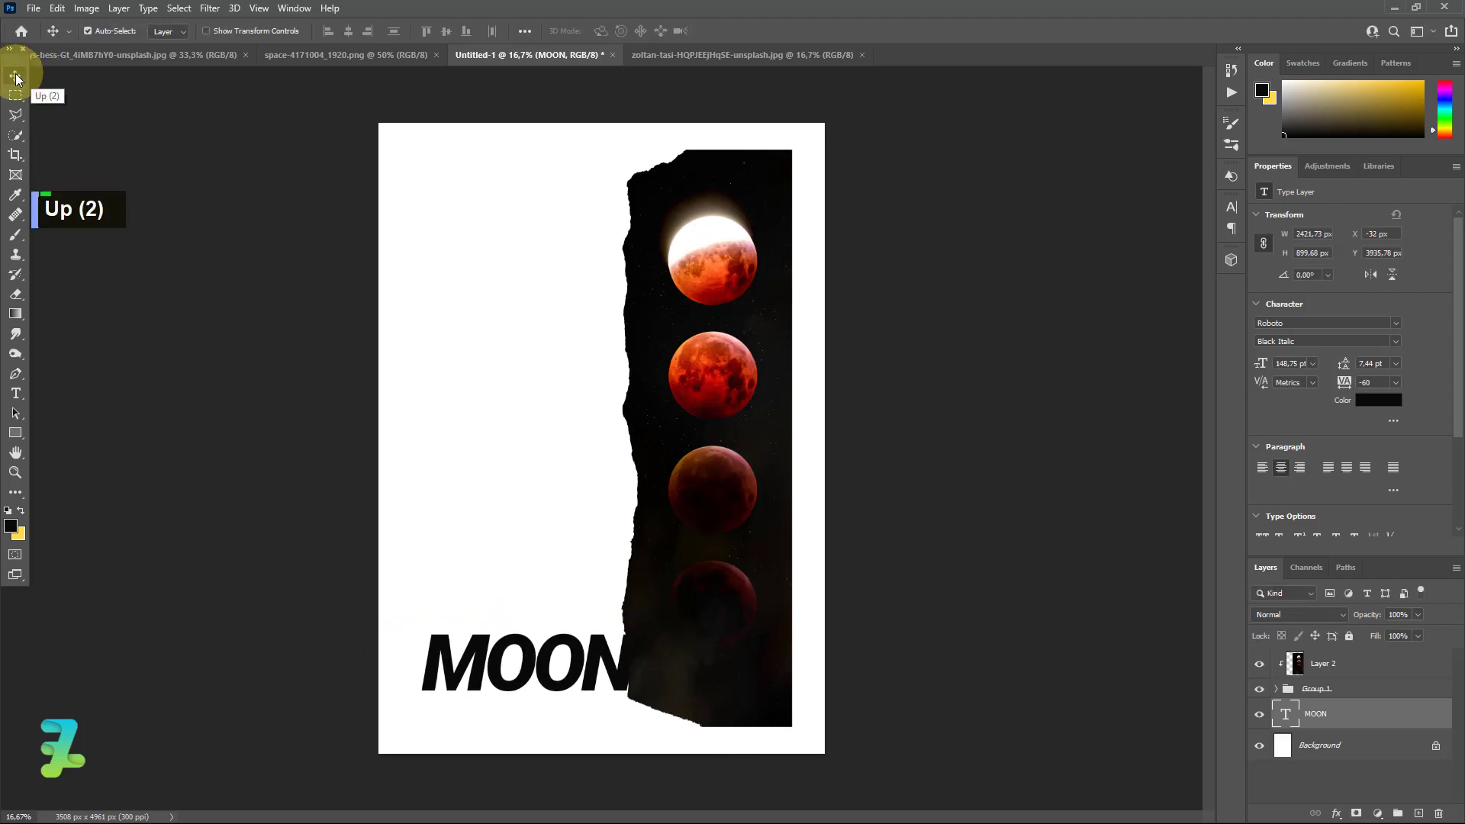
key("Left")
key("Left")
key("Left")
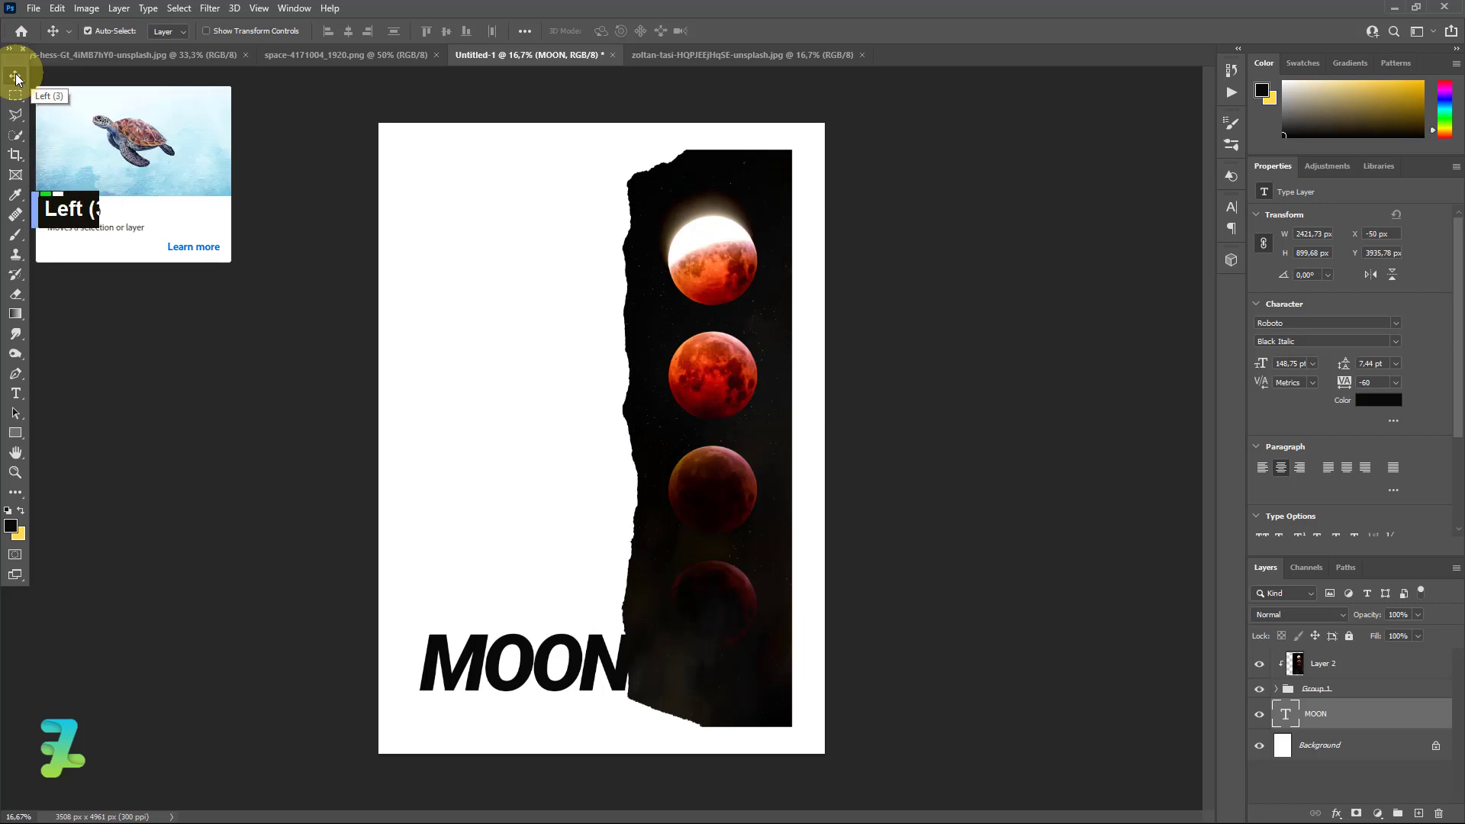
Duplicate the MOON text twice and stack the copies straight above the original, with the topmost at about Y 3006 px.
key("ctrl+j")
left_click_drag(619, 652, 603, 534)
key("ctrl+j")
left_click(599, 594, "ctrl")
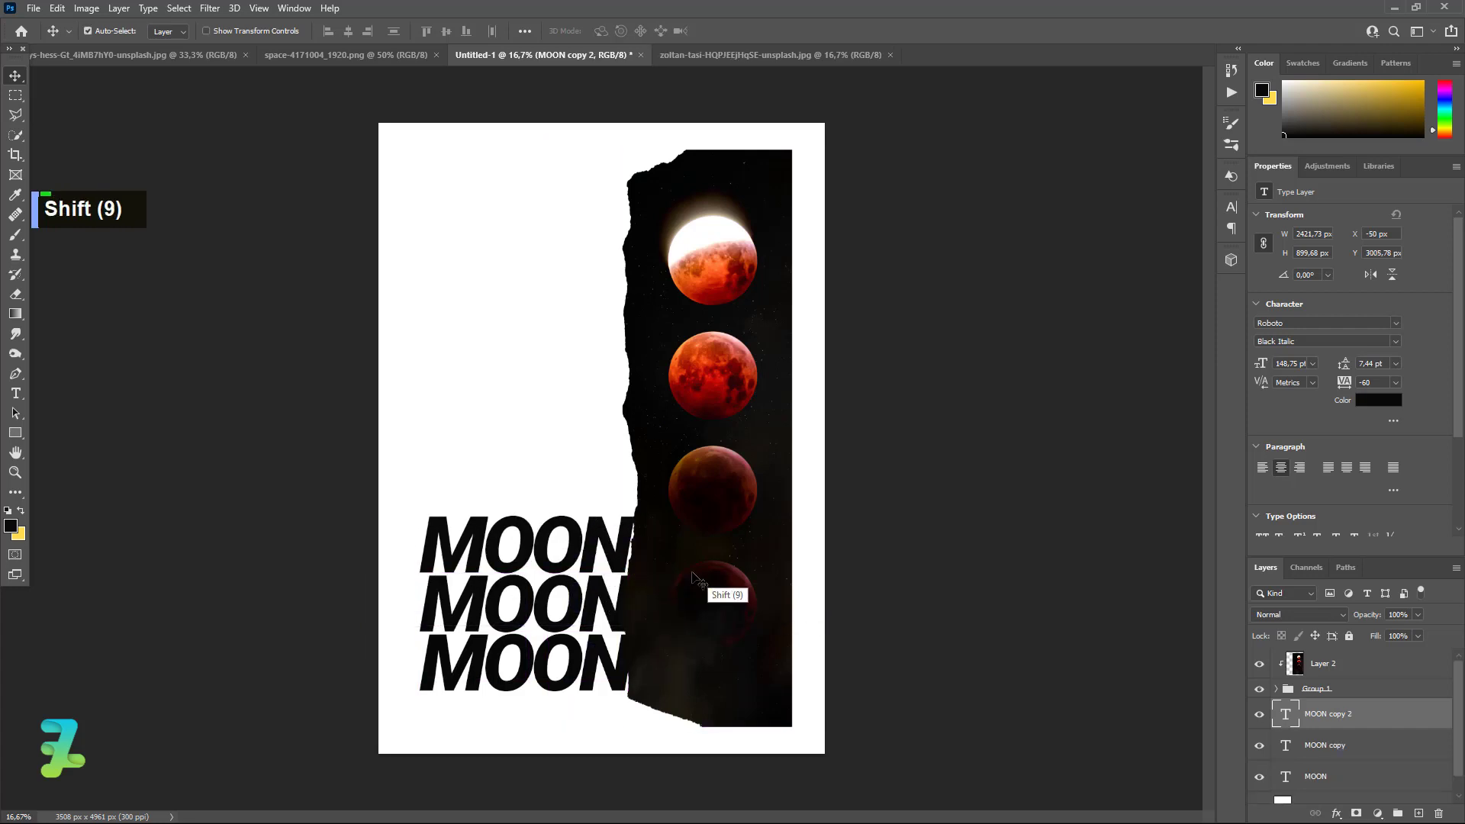
Copy the dark grey moon surface photo into the Untitled-1 poster, redock the photo's window and return to the poster.
left_click(138, 52)
right_click(139, 52)
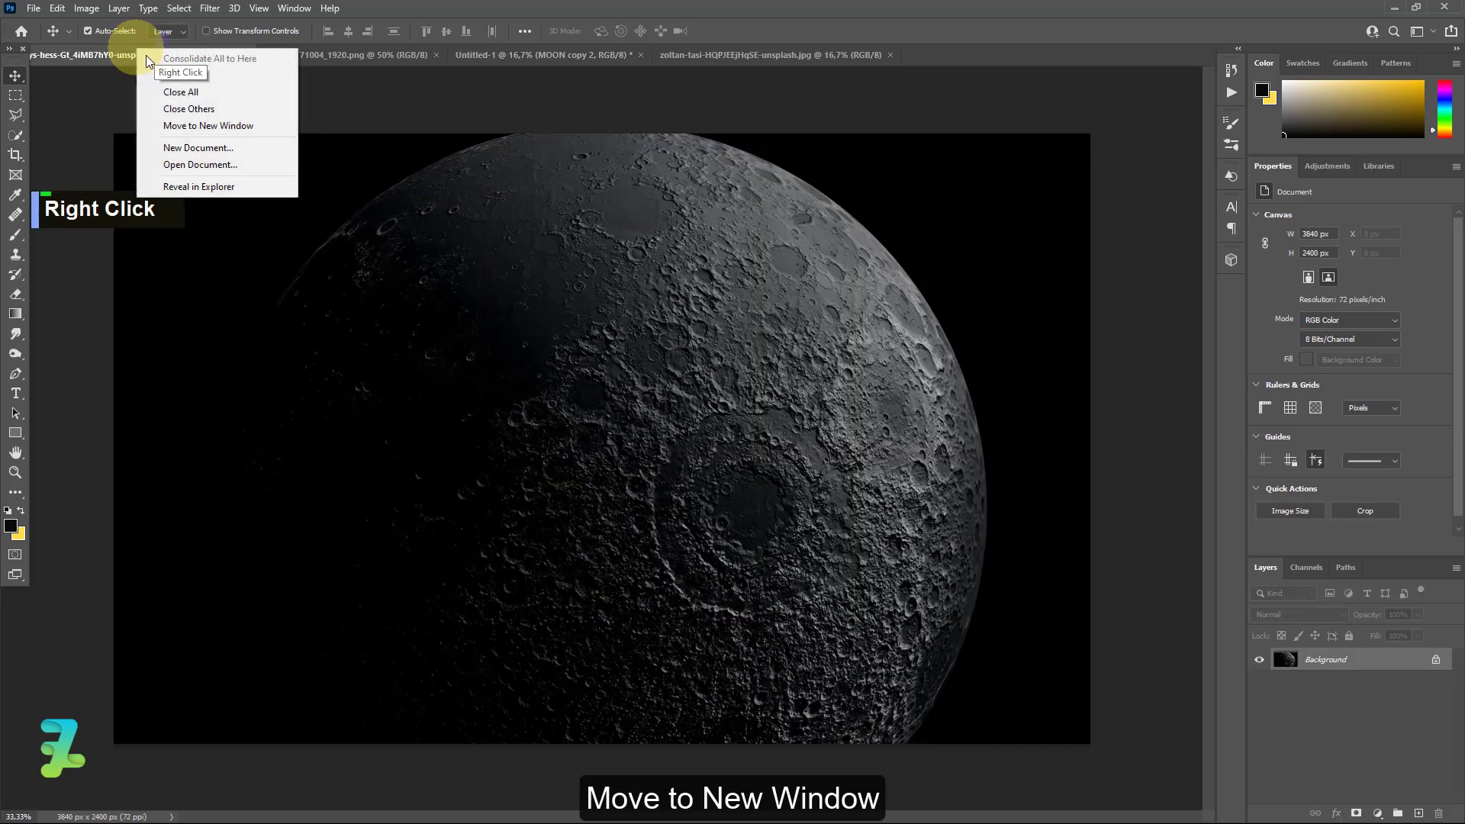
left_click(208, 126)
left_click_drag(250, 53, 973, 261)
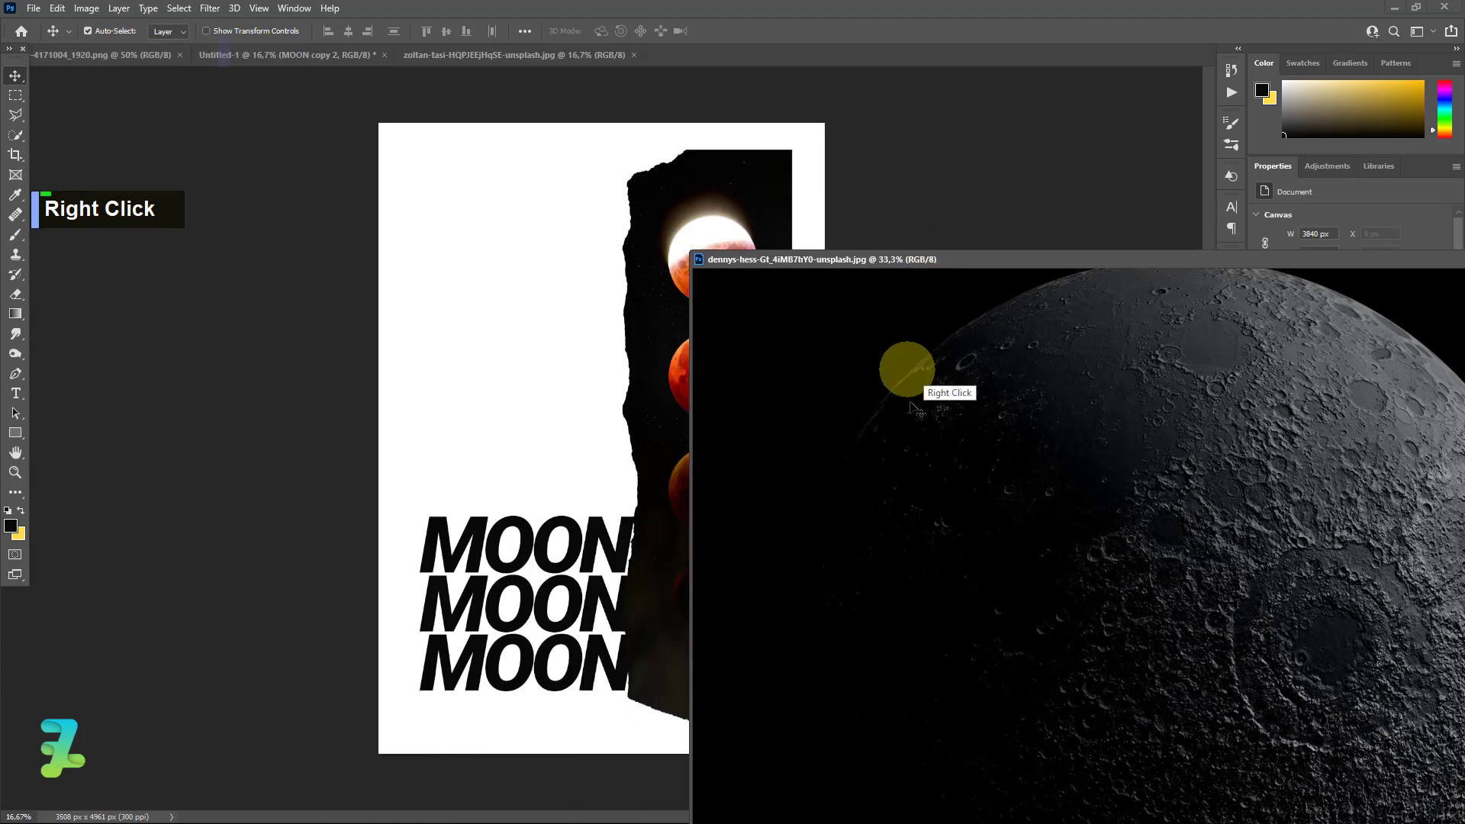
left_click_drag(959, 414, 574, 347)
left_click_drag(945, 258, 689, 55)
left_click(210, 55)
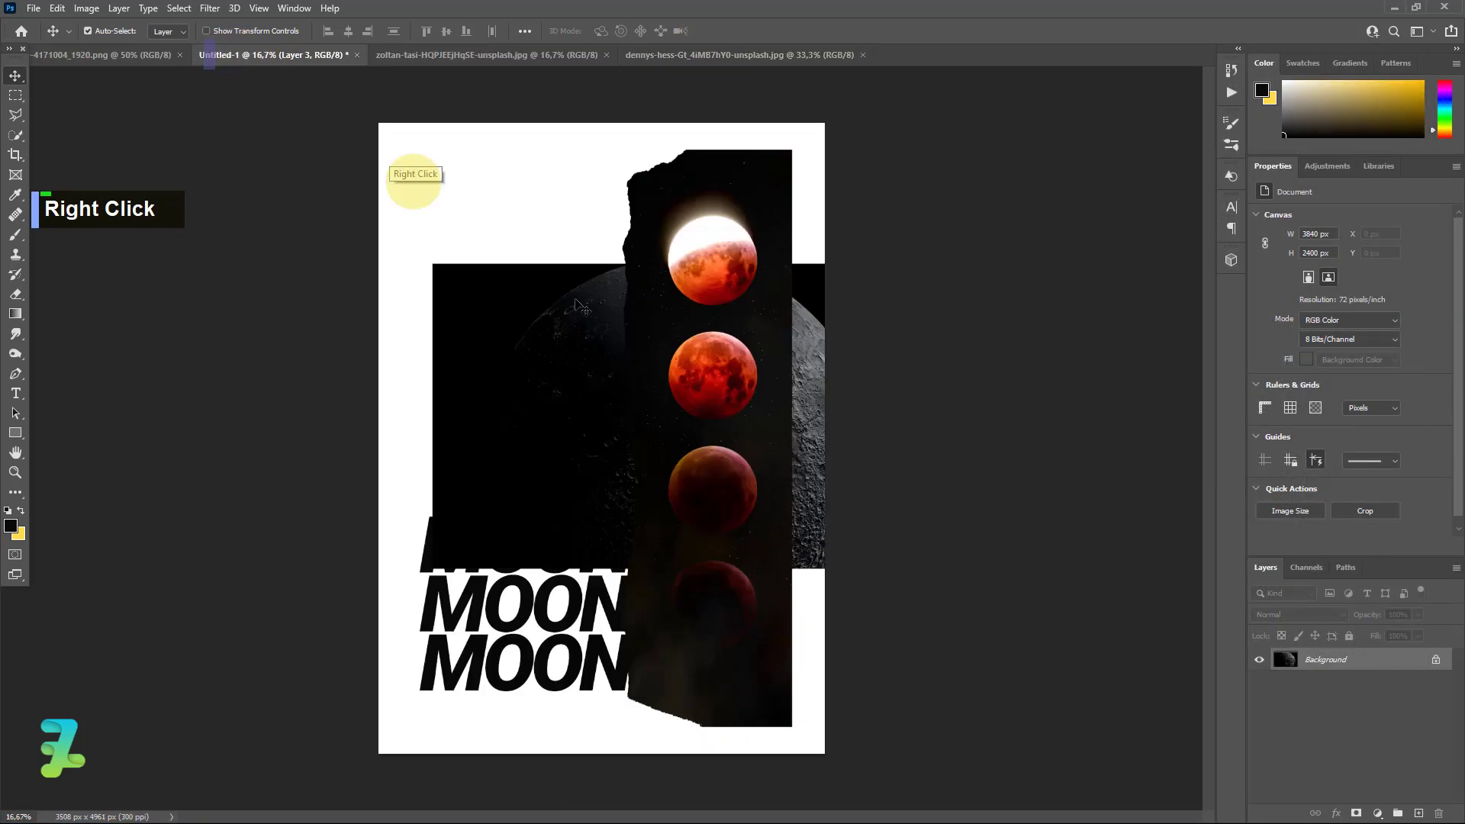
Place the moon surface photo's layer directly above Background and move the photo to the page's lower half.
left_click_drag(1284, 709, 1285, 773)
left_click_drag(600, 406, 577, 551)
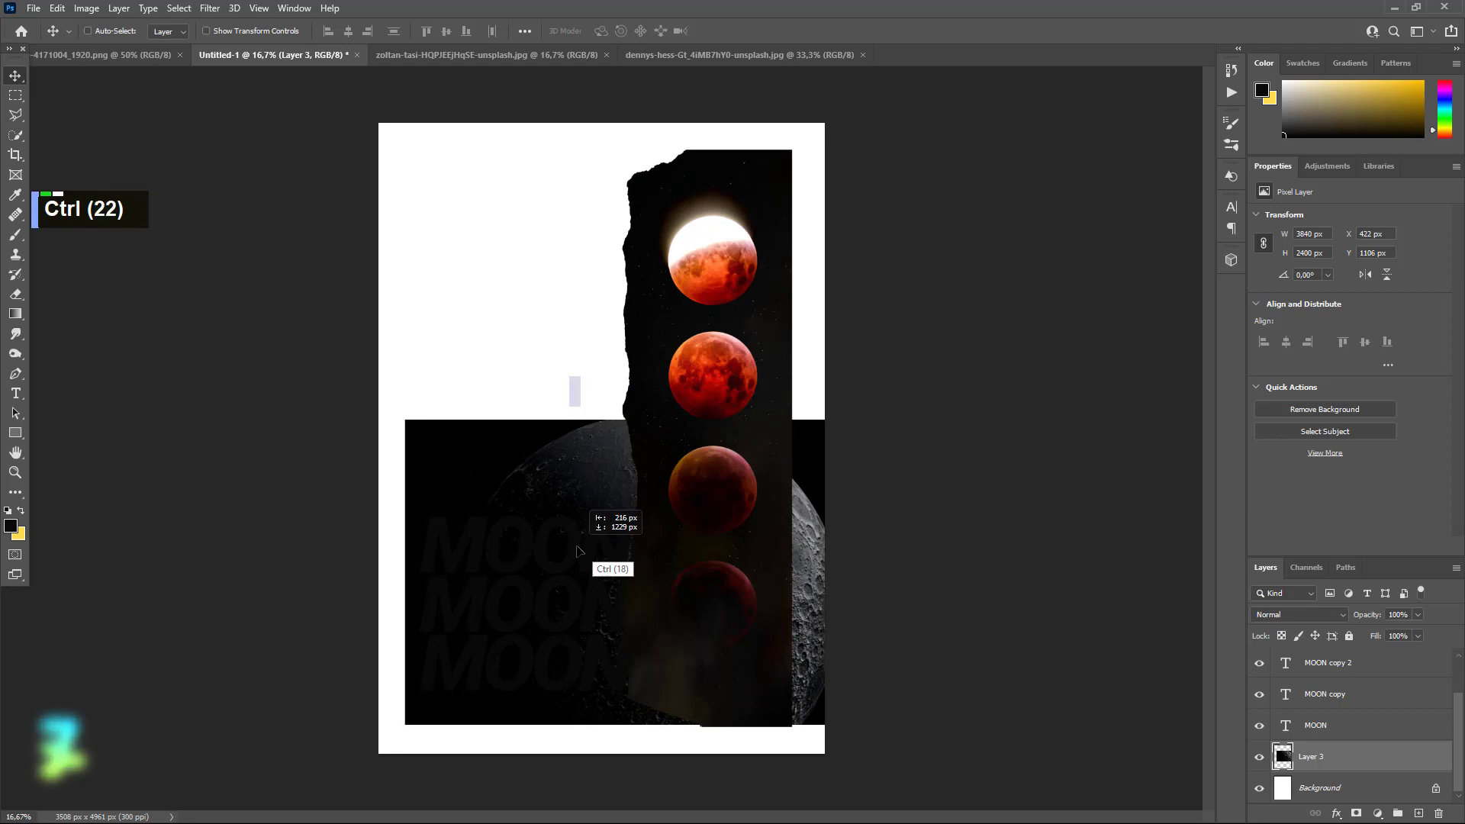
Scale the moon surface photo proportionally to about 78.92% and centre it horizontally on the canvas.
key("ctrl+t")
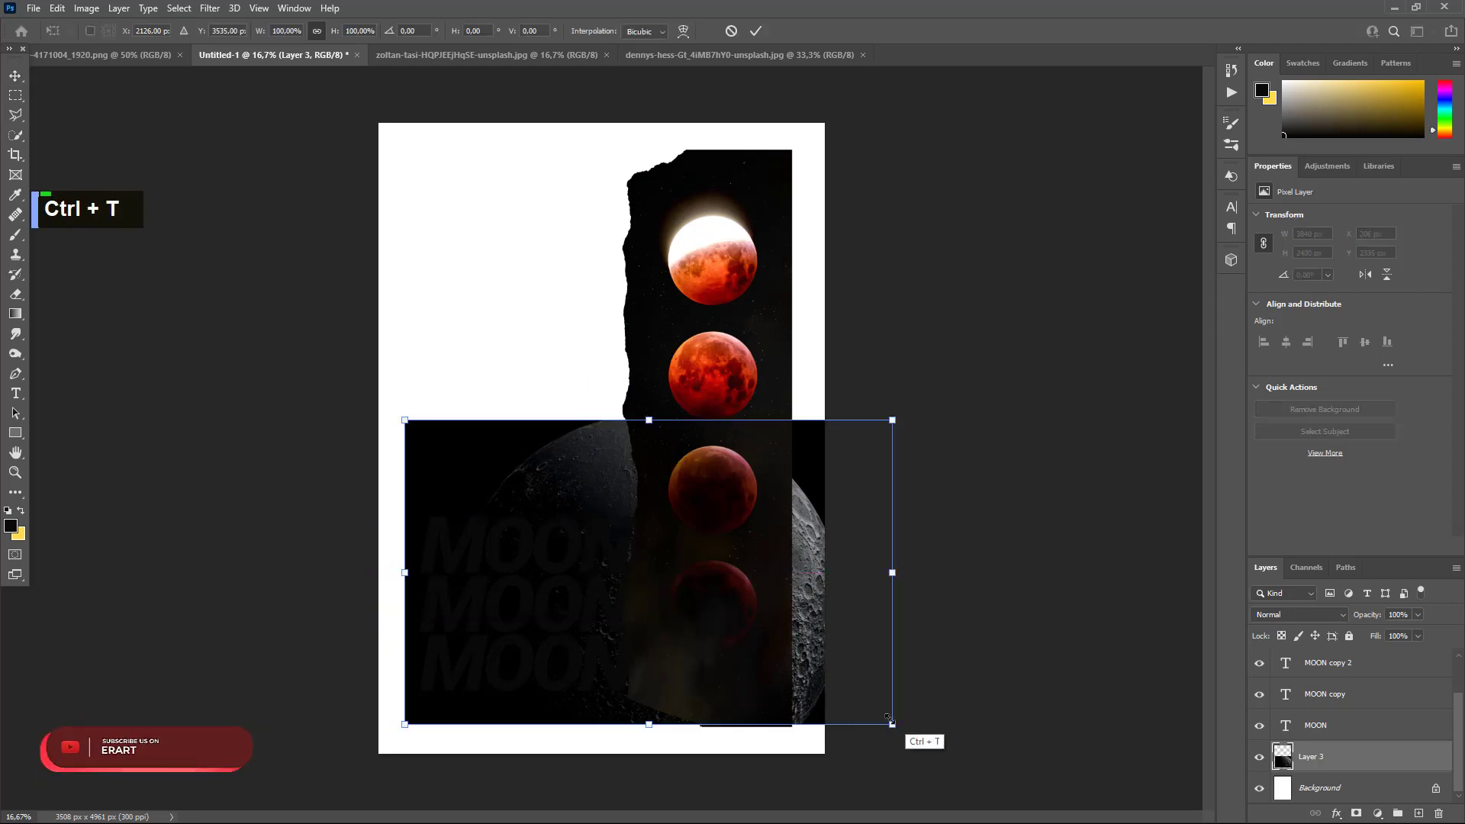
left_click_drag(888, 718, 767, 684)
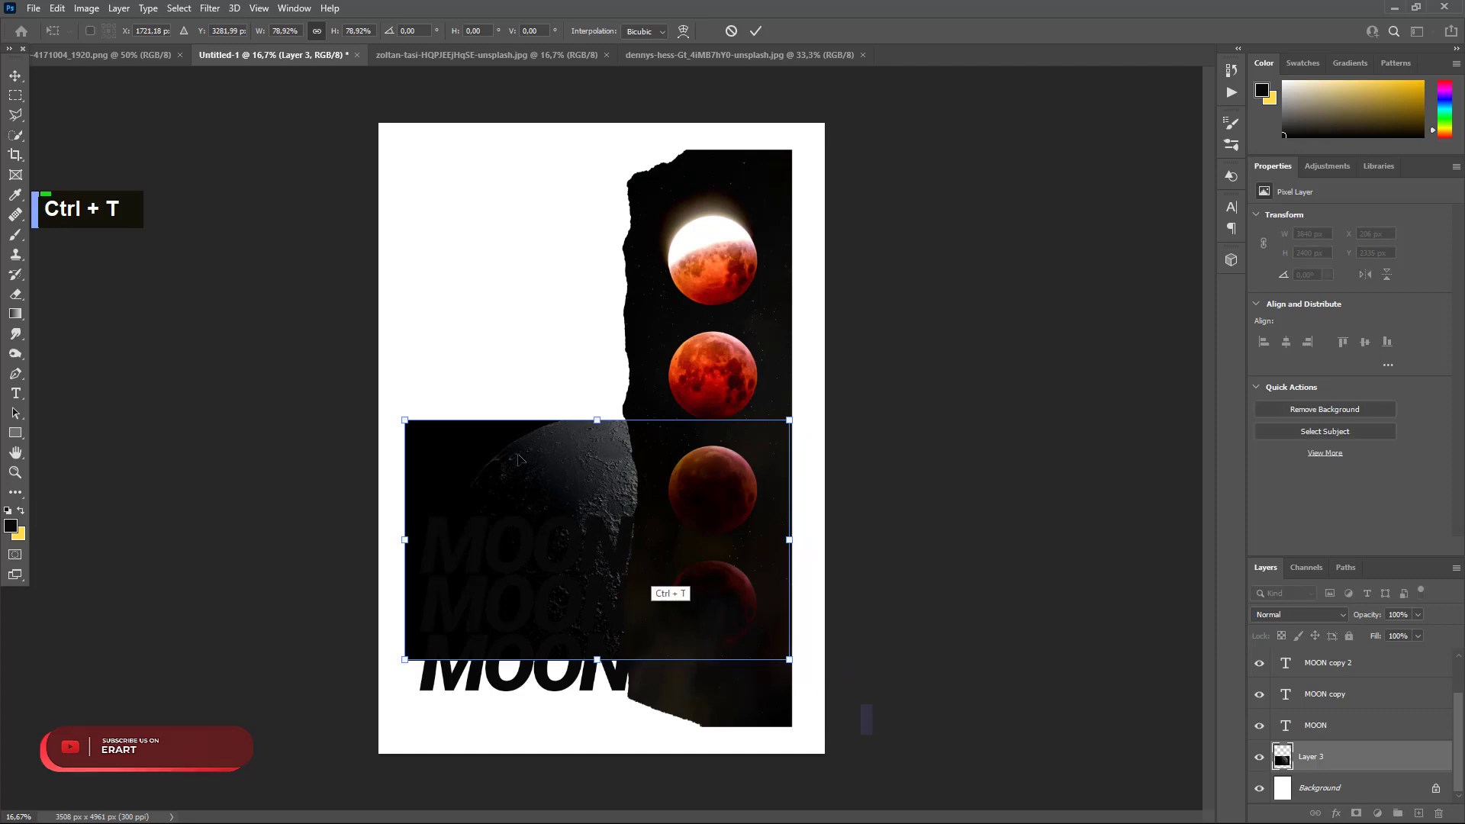
left_click(14, 76)
key("ctrl+a")
left_click(348, 34)
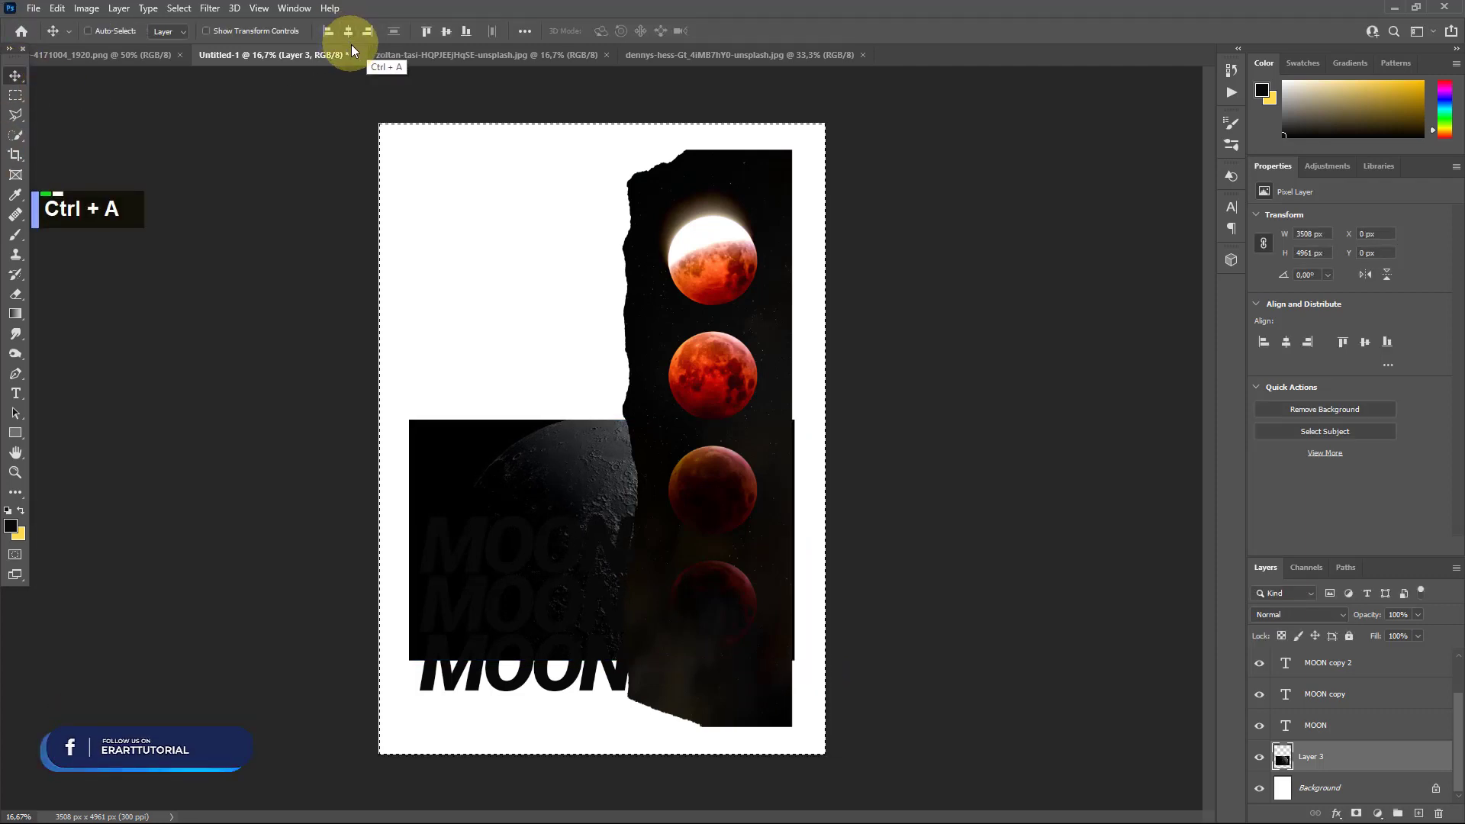
key("ctrl+d")
Shrink the moon surface photo to about 2998 × 1874 px and centre it horizontally on the canvas again.
key("ctrl+t")
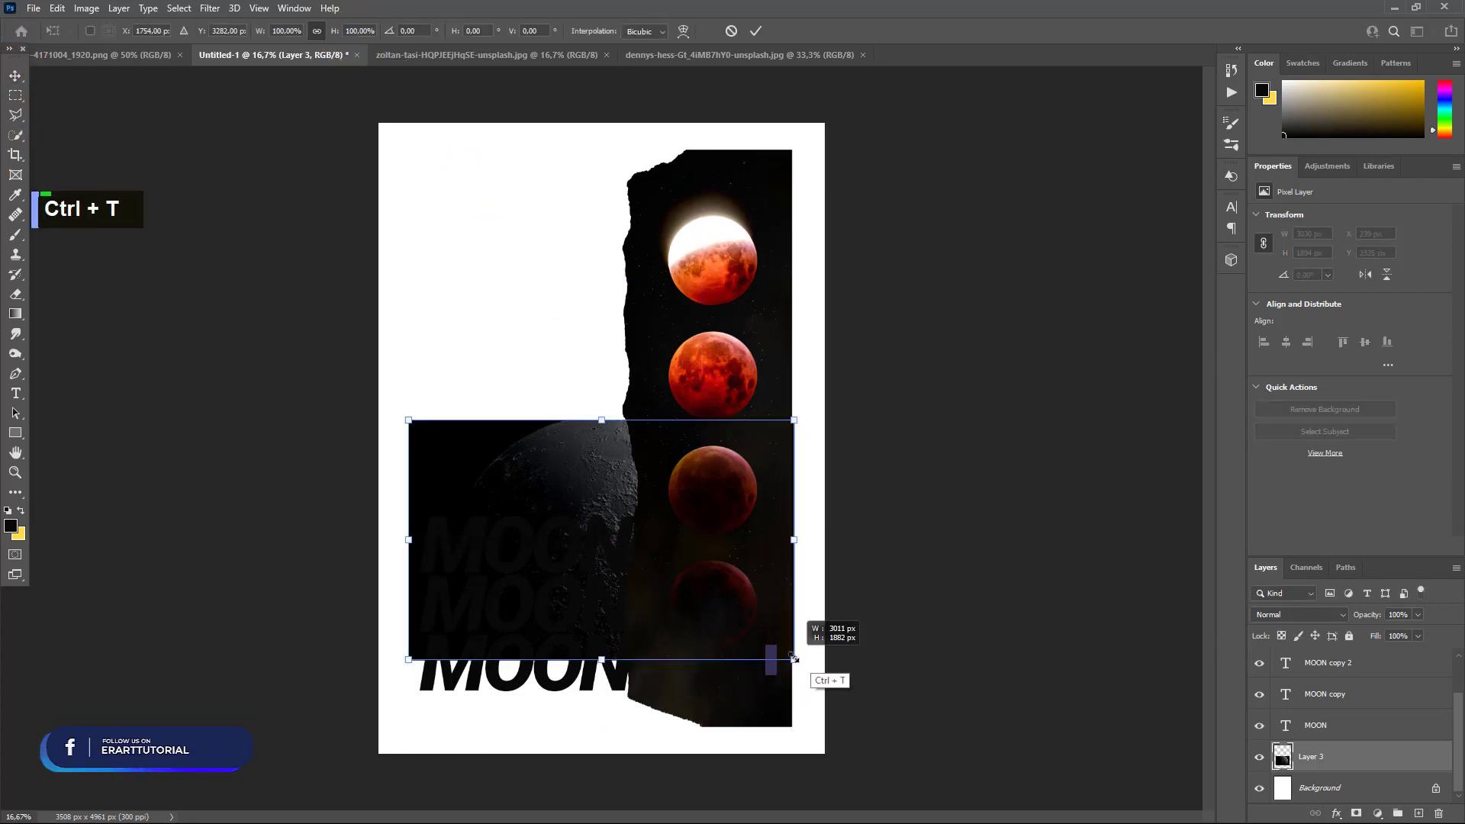
left_click(15, 76)
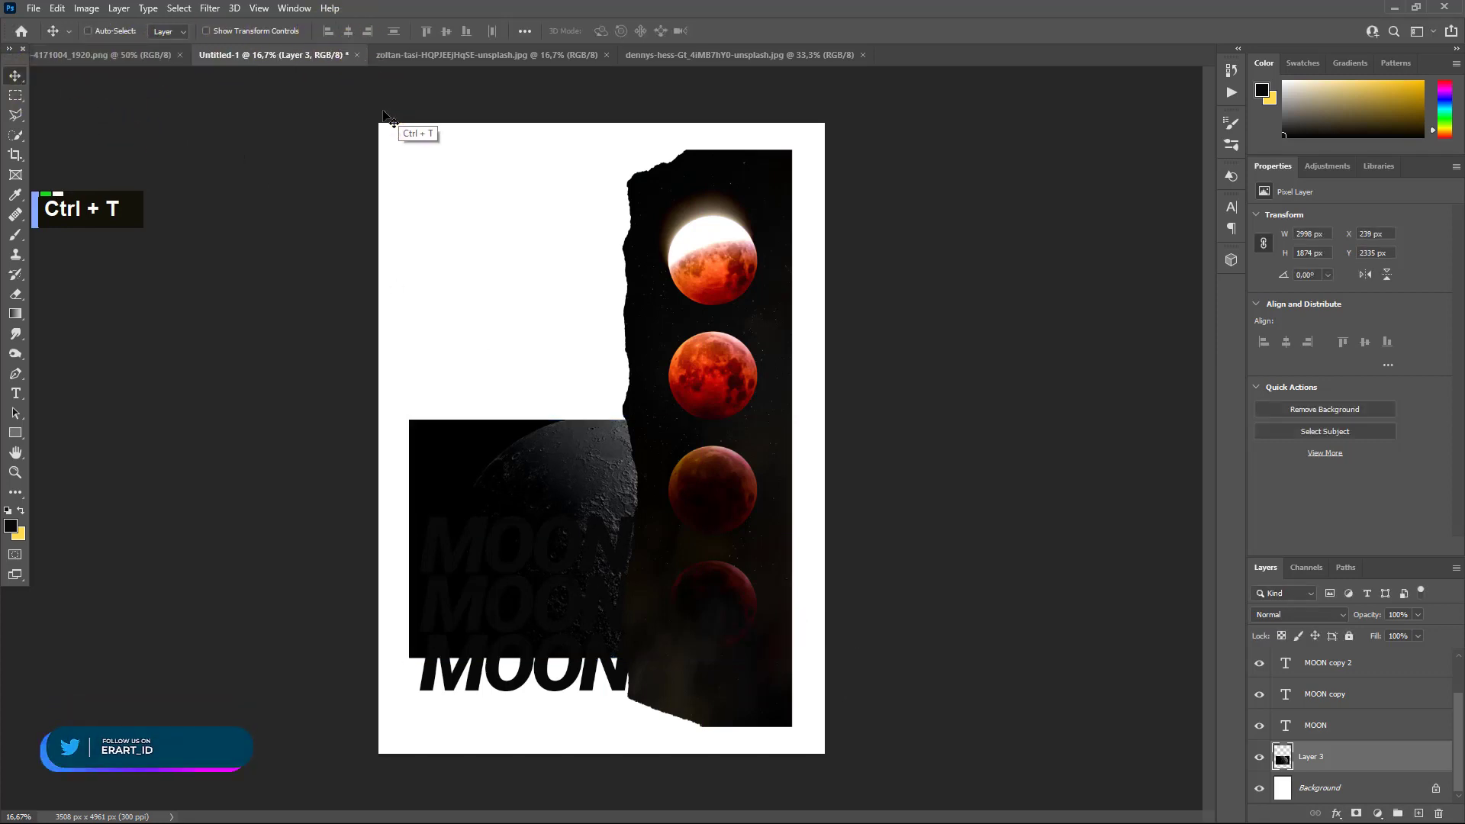
key("ctrl+a")
key("ctrl+a")
left_click(348, 35)
key("ctrl+d")
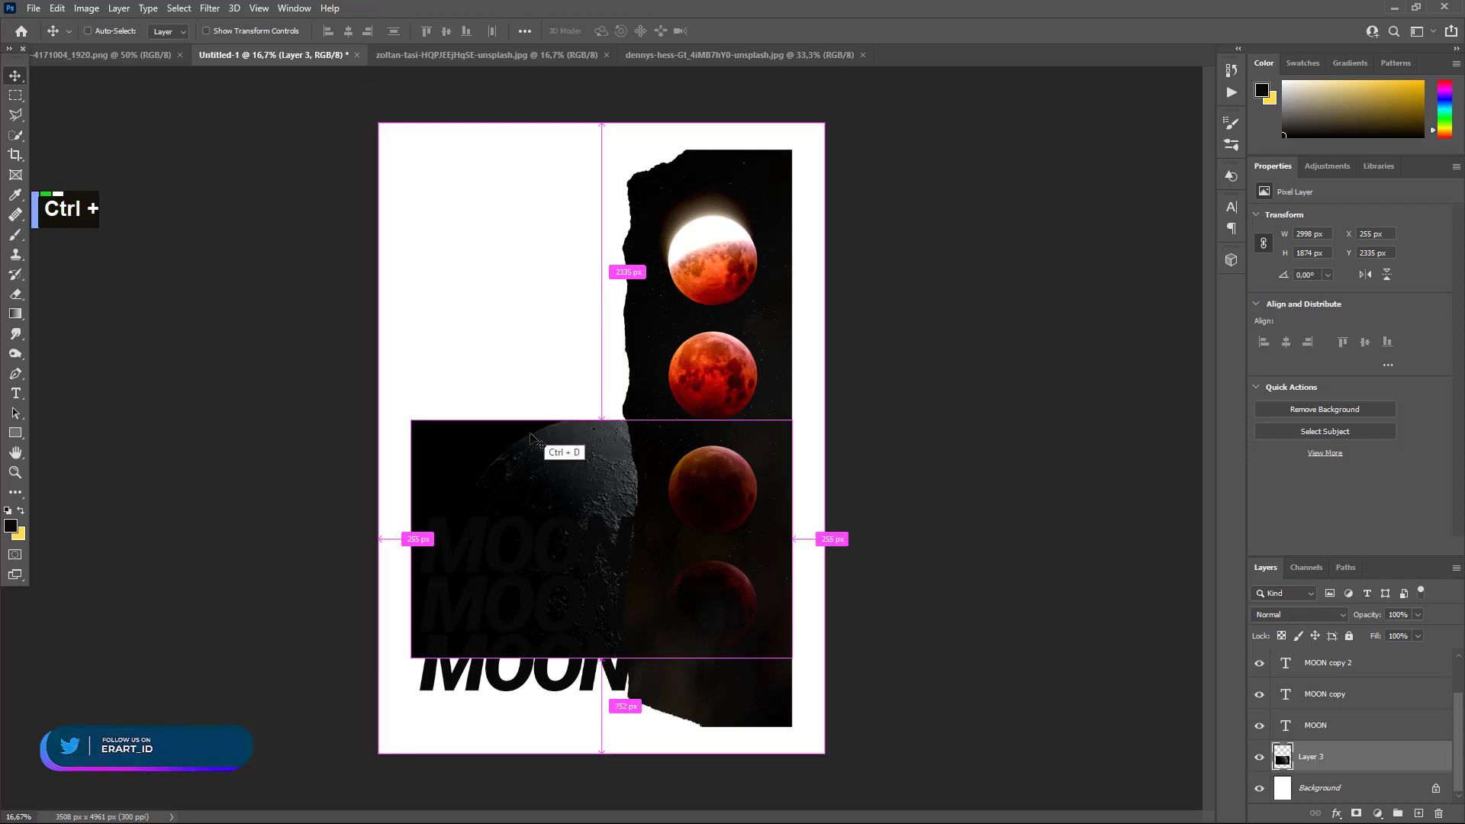
Move the moon surface photo straight down to about Y 2875 px, aligning its lower edge with the torn panel's.
left_click_drag(531, 440, 534, 542)
key("shift")
key("shift")
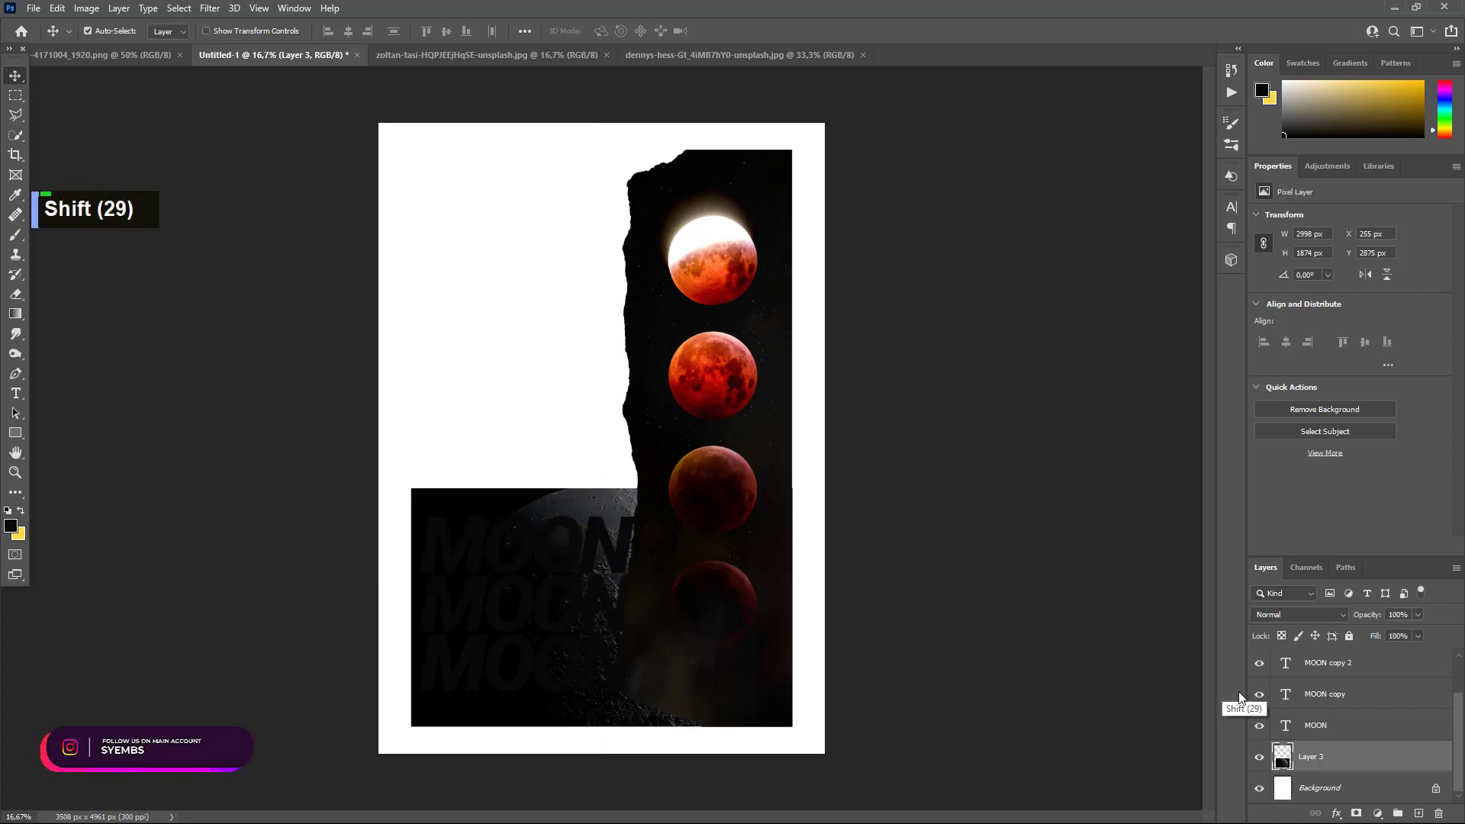
Group the three MOON text layers and move the group straight up until its lowest line overlaps the moon photo's upper edge.
scroll(1330, 730, "up", 1)
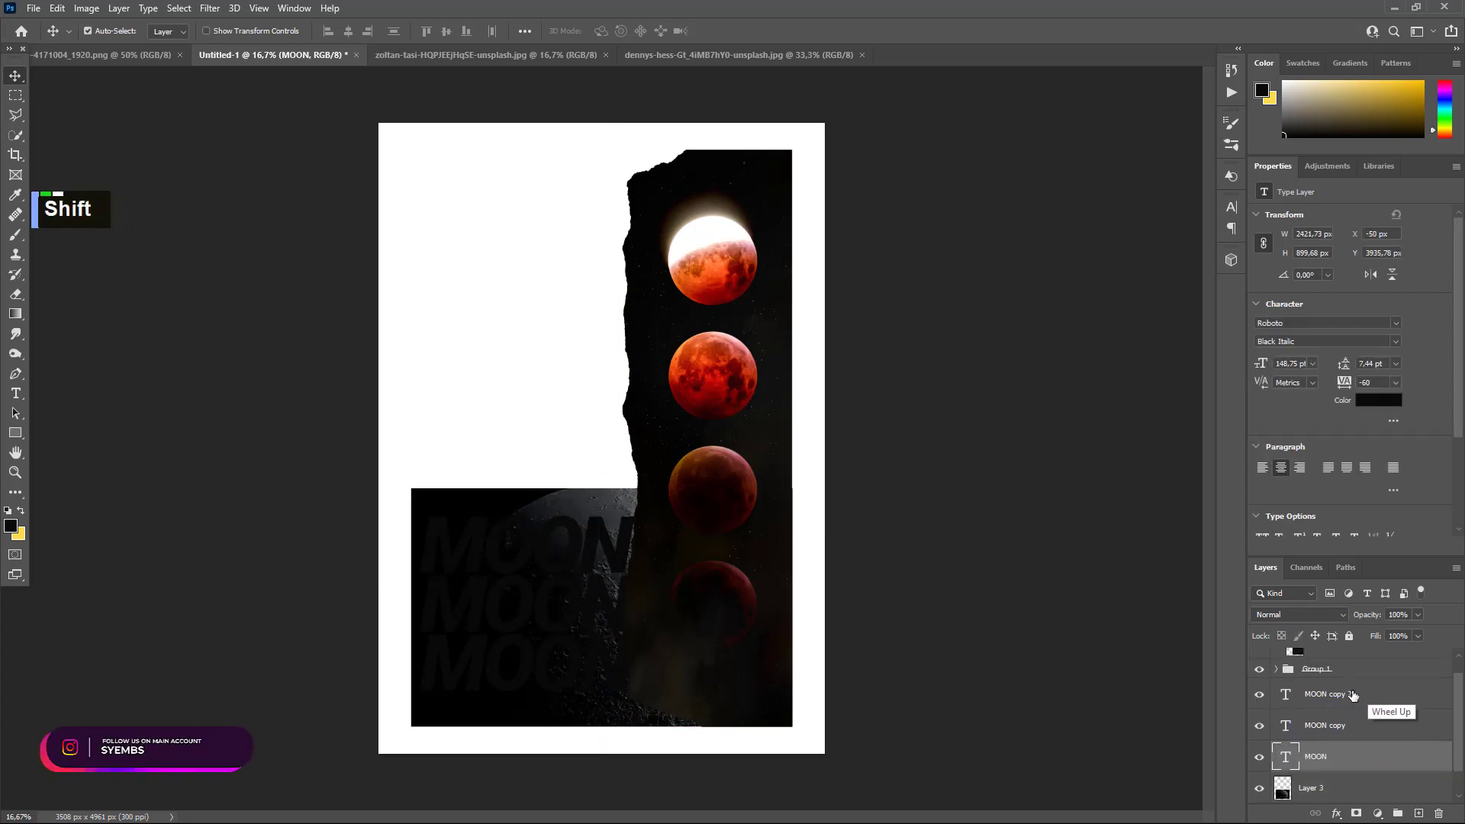
left_click(1353, 694, "shift")
key("ctrl+g")
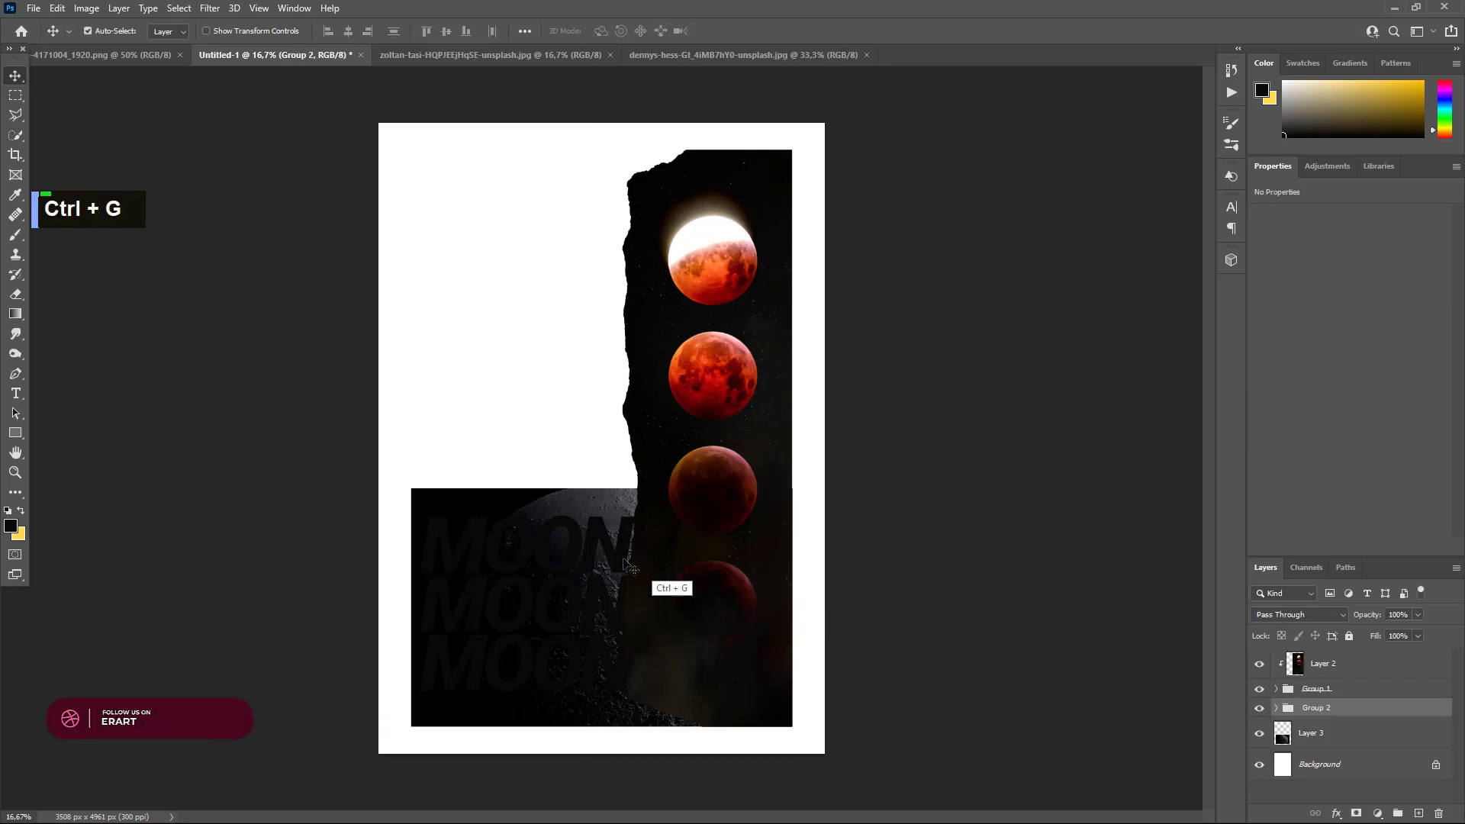
left_click_drag(616, 556, 618, 374)
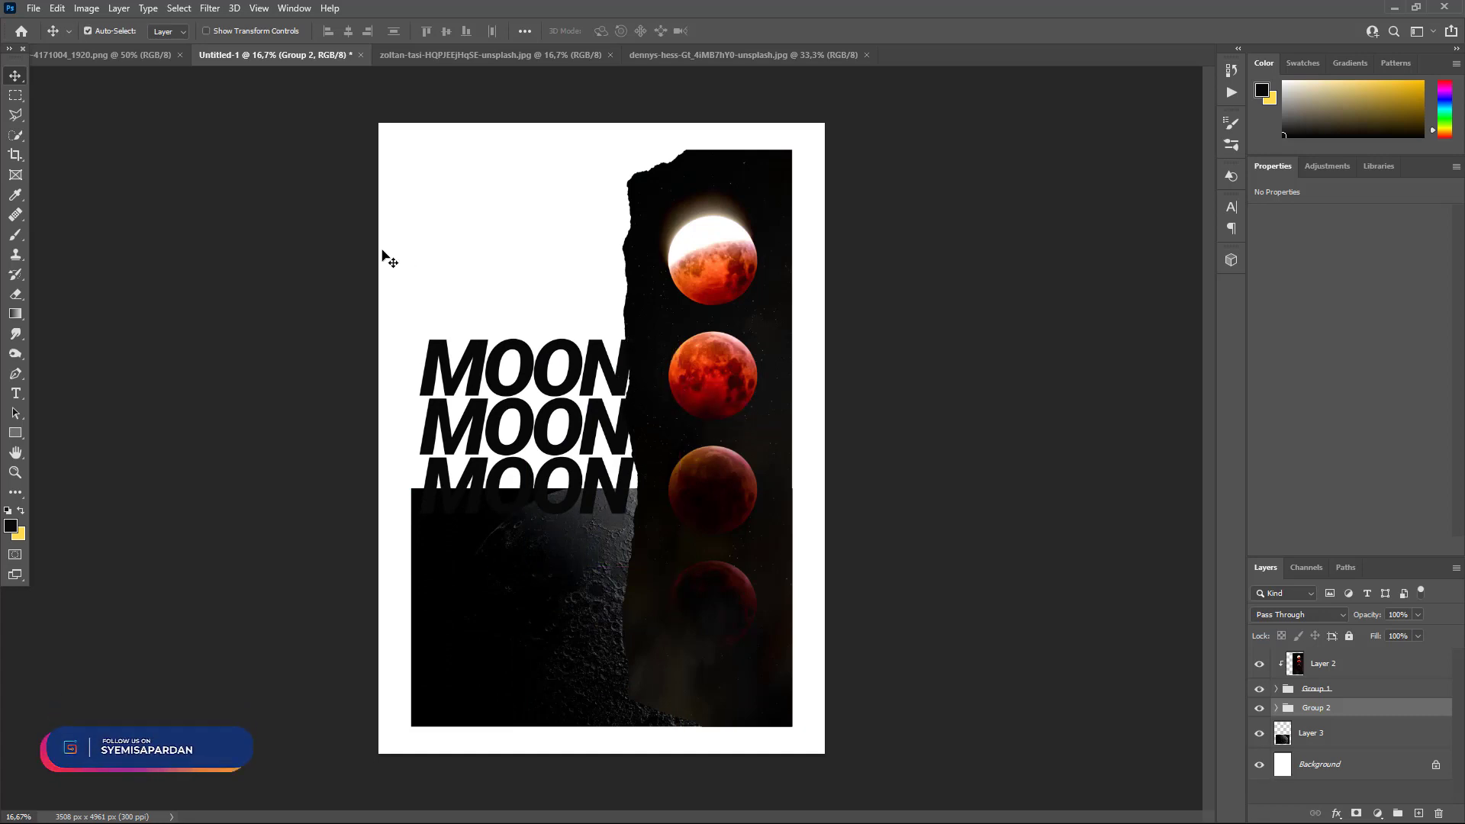
Copy the space shuttle from space-4171004_1920.png into the poster above Group 2 and close the source image.
left_click(112, 53)
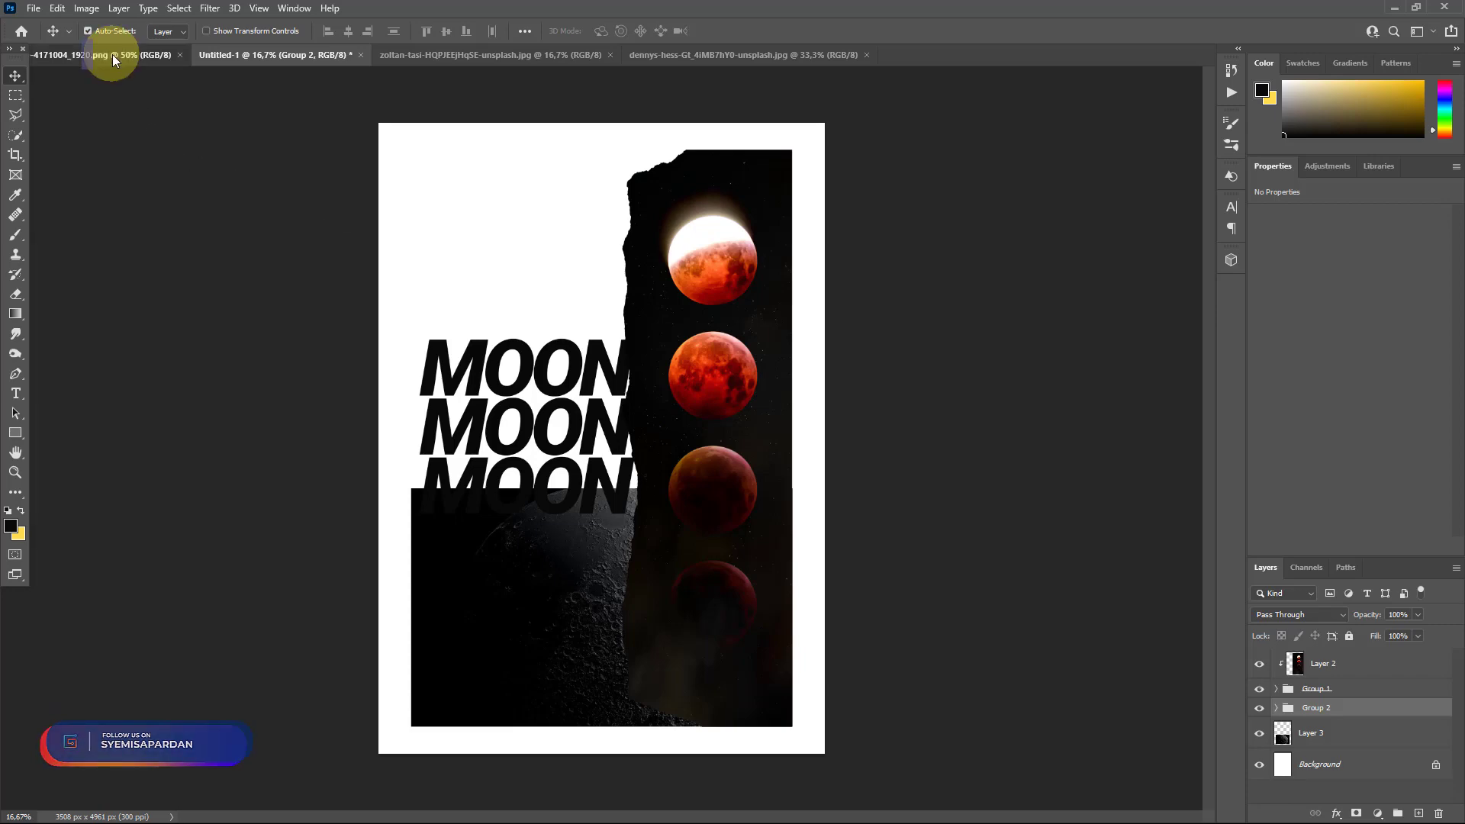
right_click(112, 53)
left_click(152, 131)
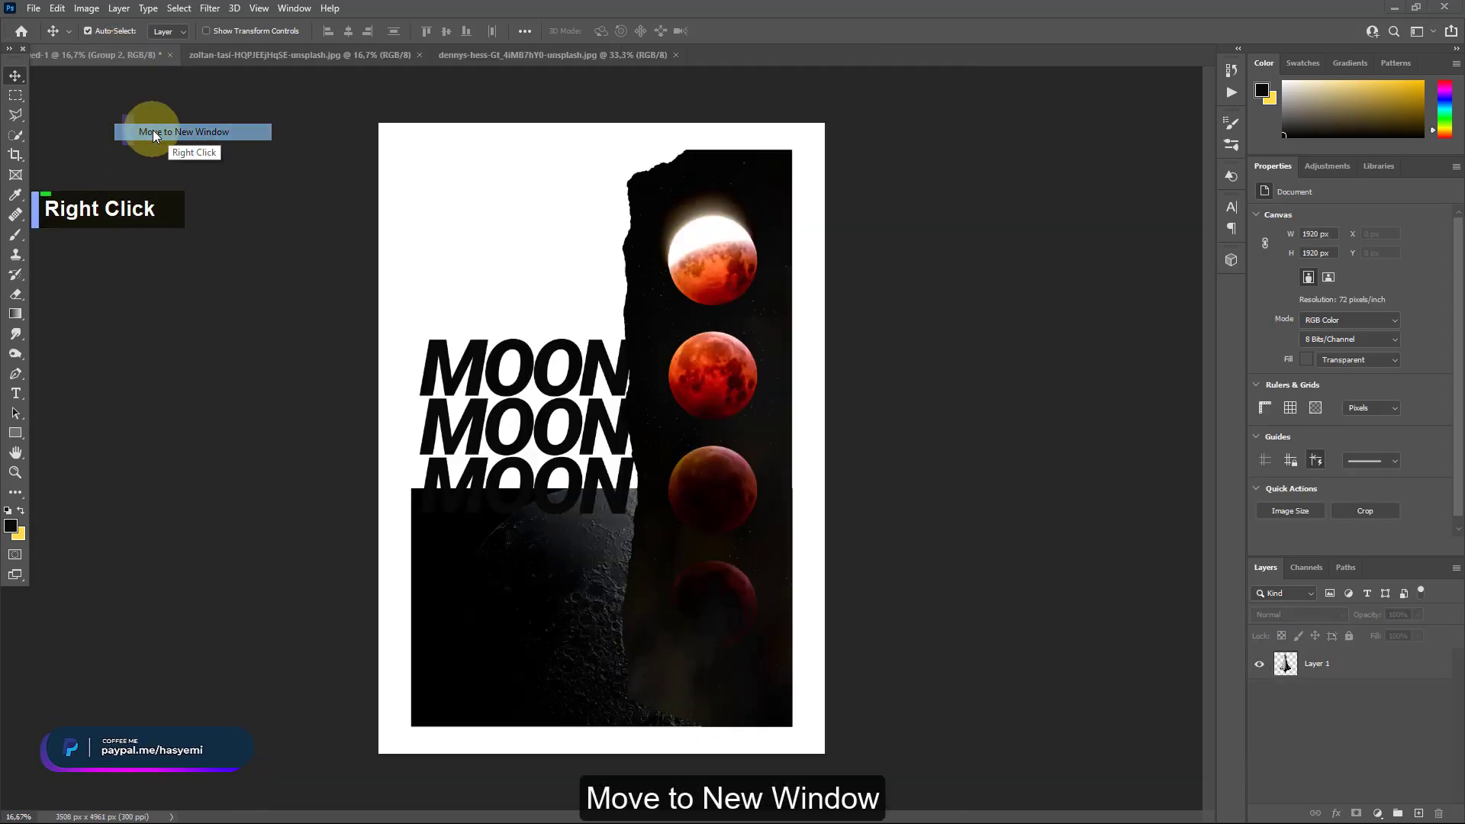
left_click_drag(271, 51, 295, 383)
left_click_drag(391, 595, 672, 309)
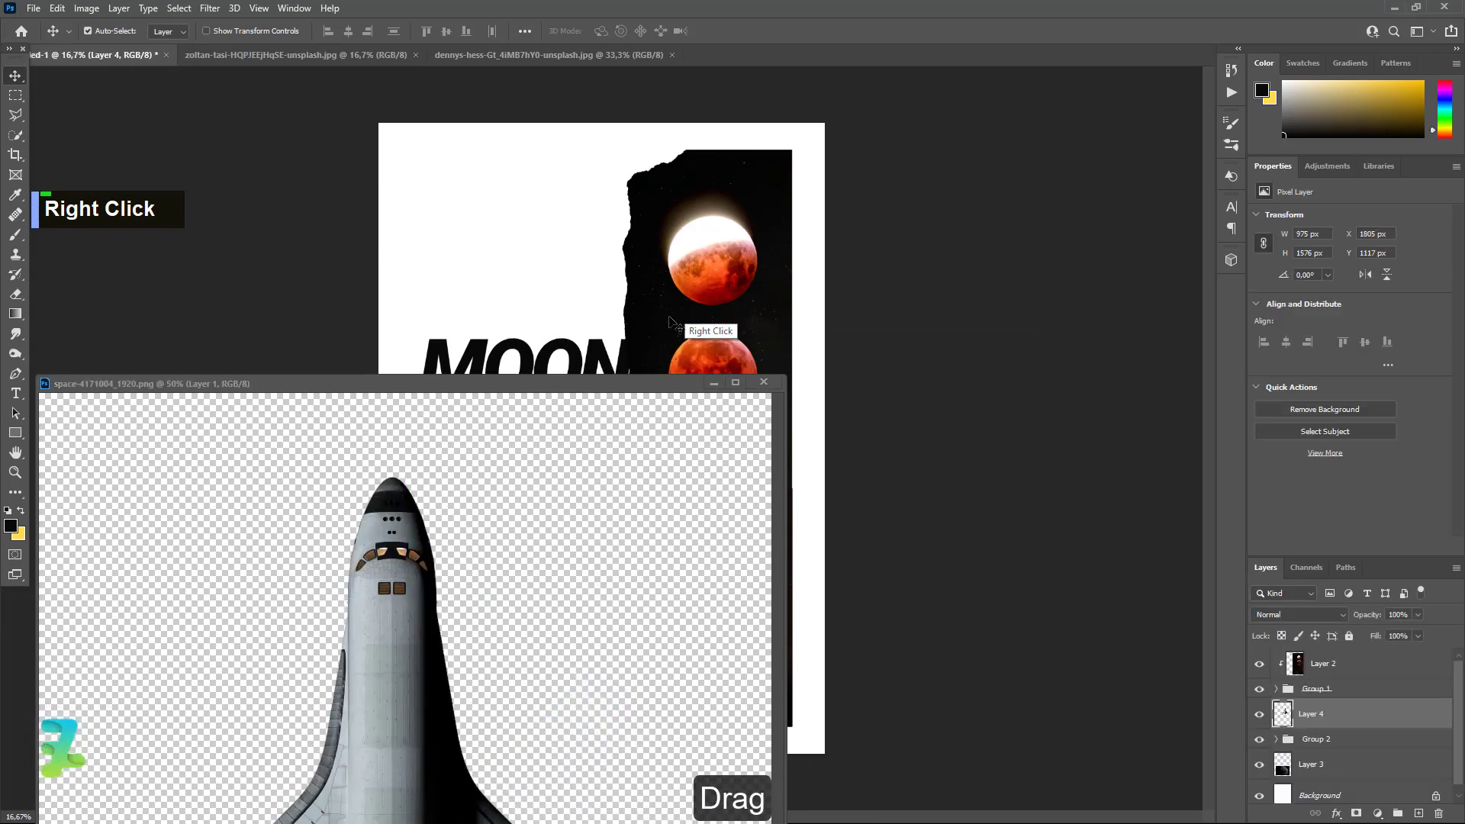
left_click(763, 383)
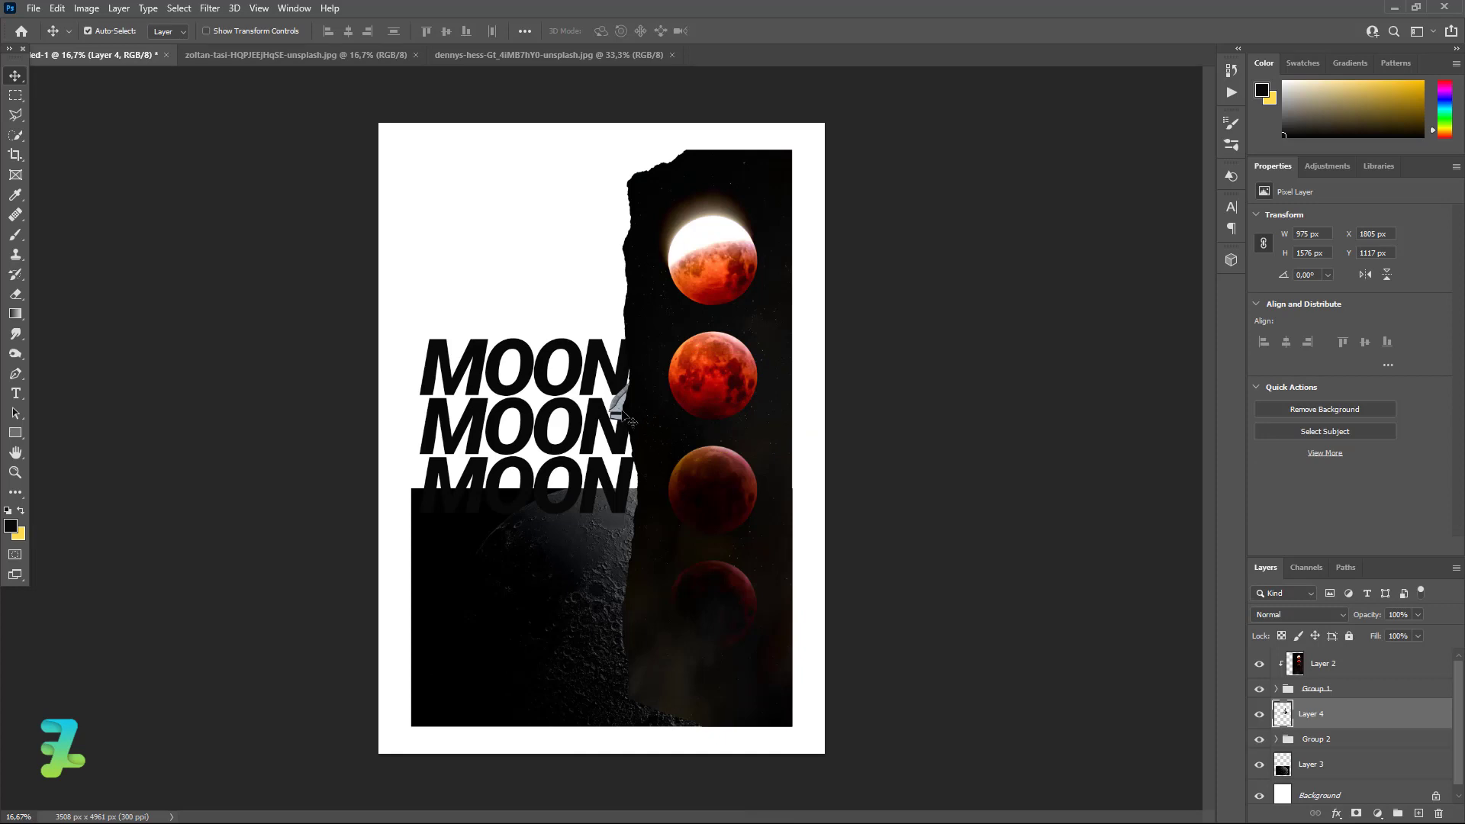
Move the shuttle onto the moon surface photo below the MOON titles, at about X 654 px, Y 3150 px.
left_click_drag(620, 415, 466, 666)
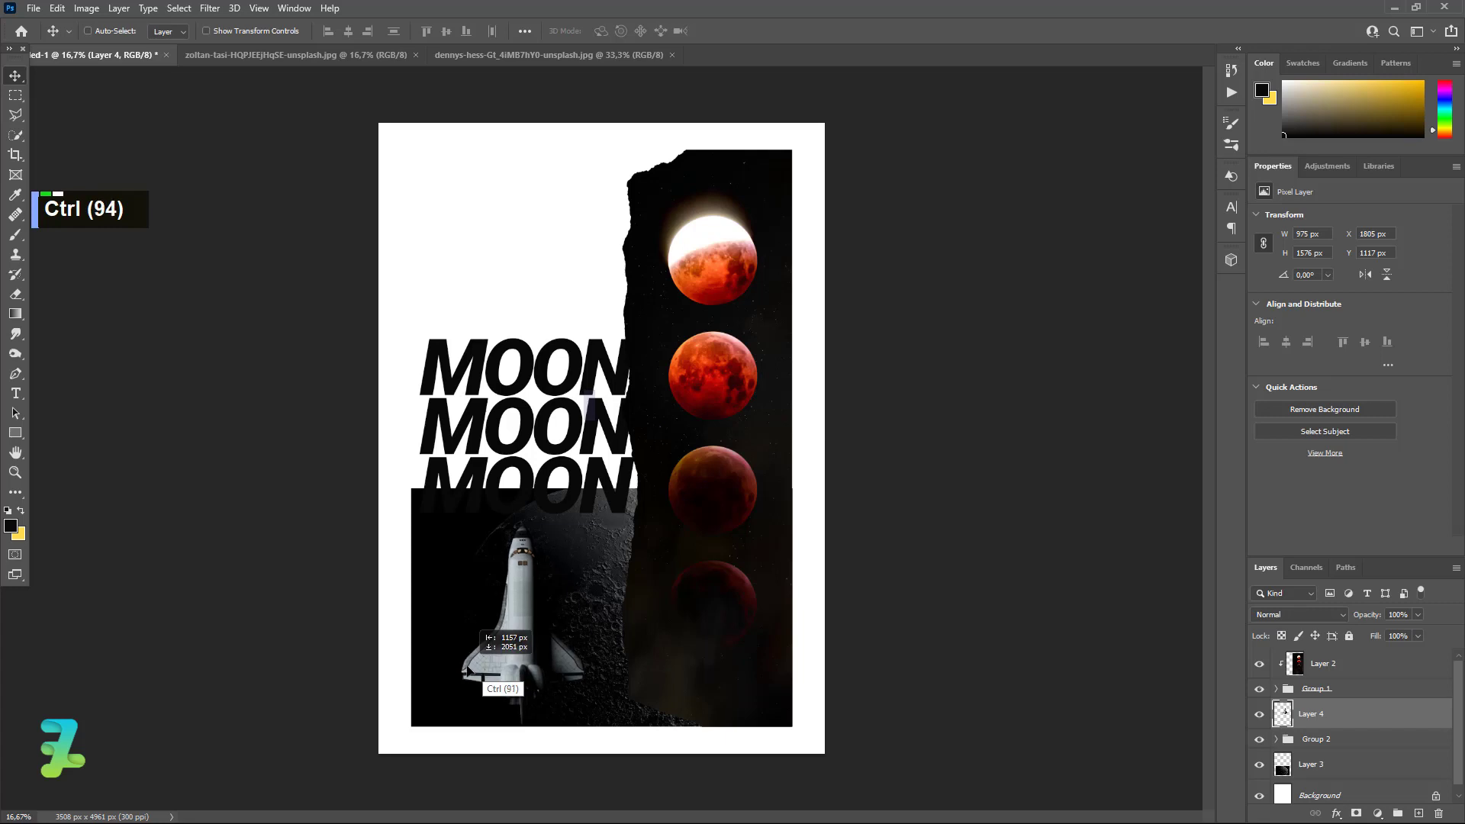
left_click_drag(467, 670, 467, 670)
key("Up")
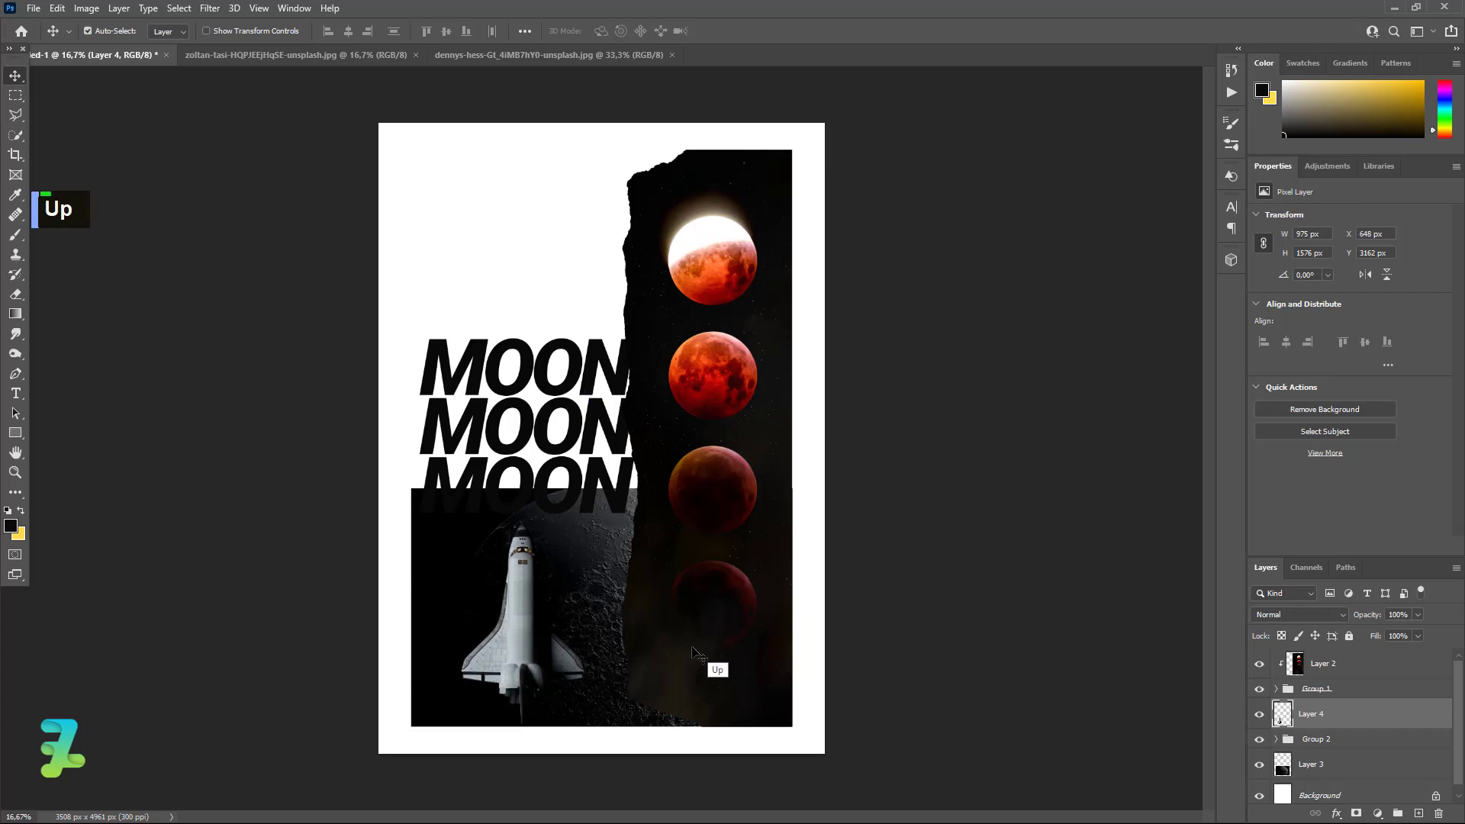
key("Right")
key("Up")
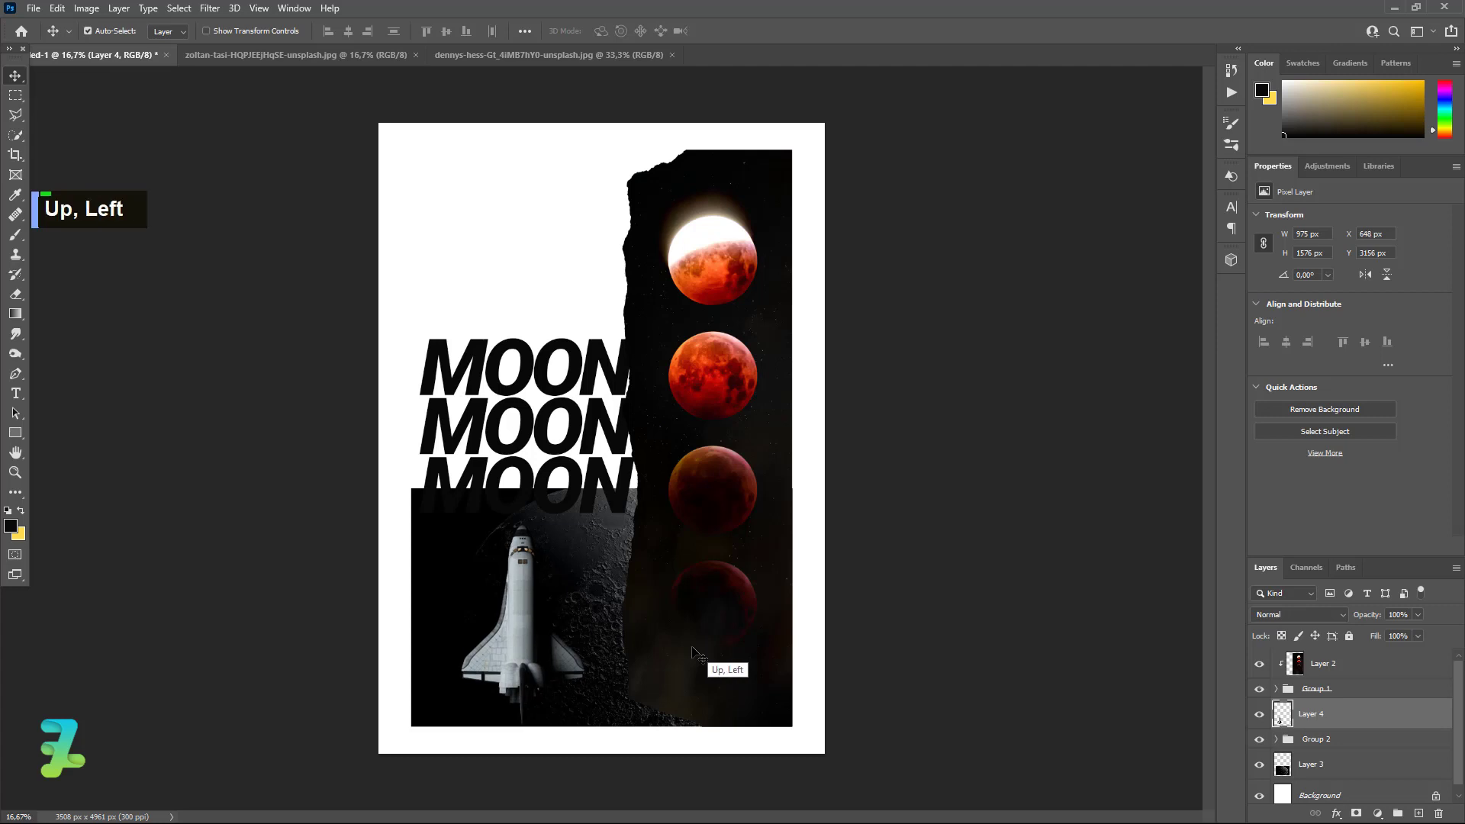
key("Right")
key("Up")
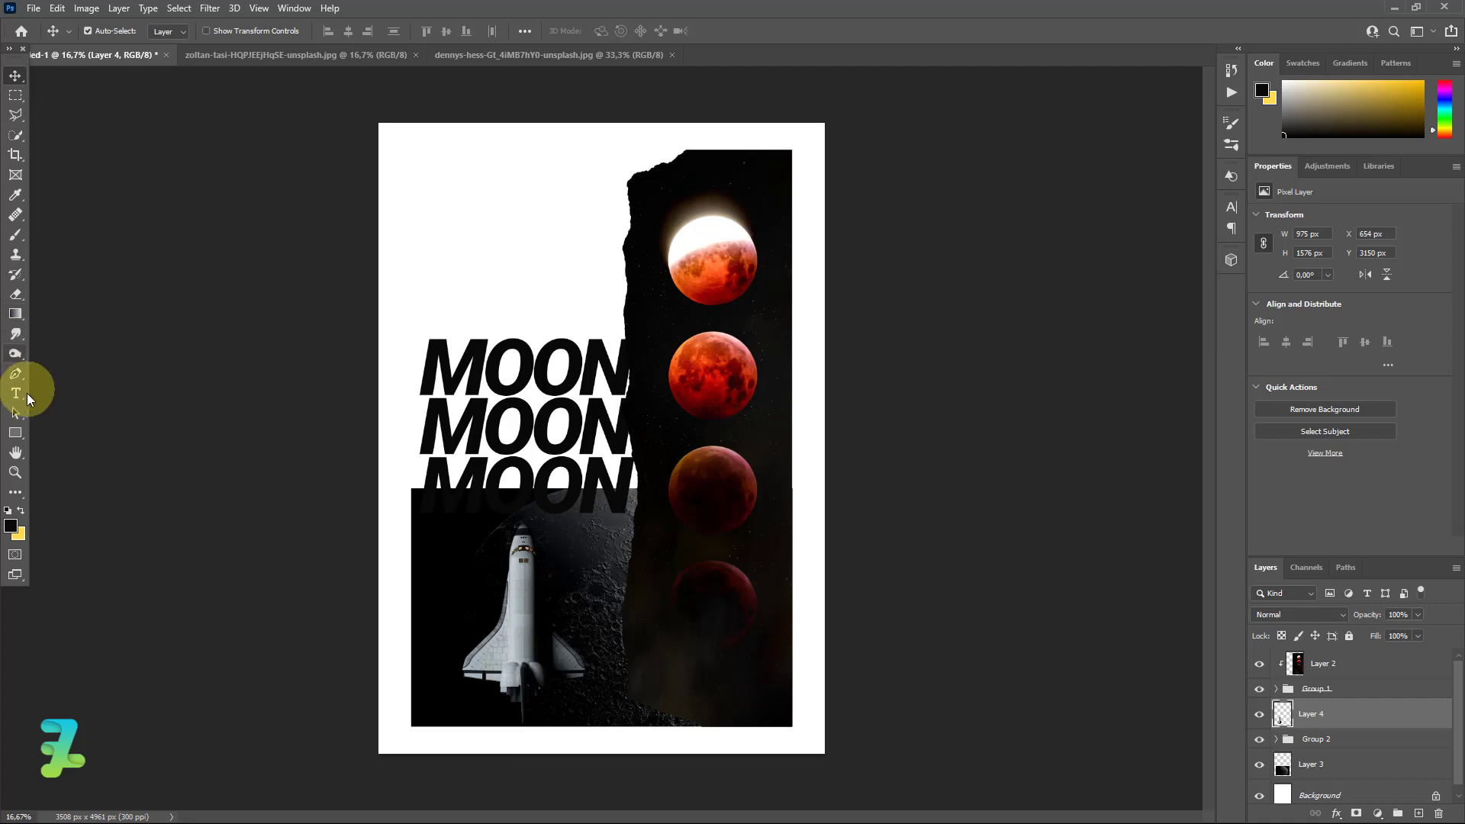
Add a text layer reading M in Roboto Black Italic on the white area above the MOON titles.
left_click(16, 439)
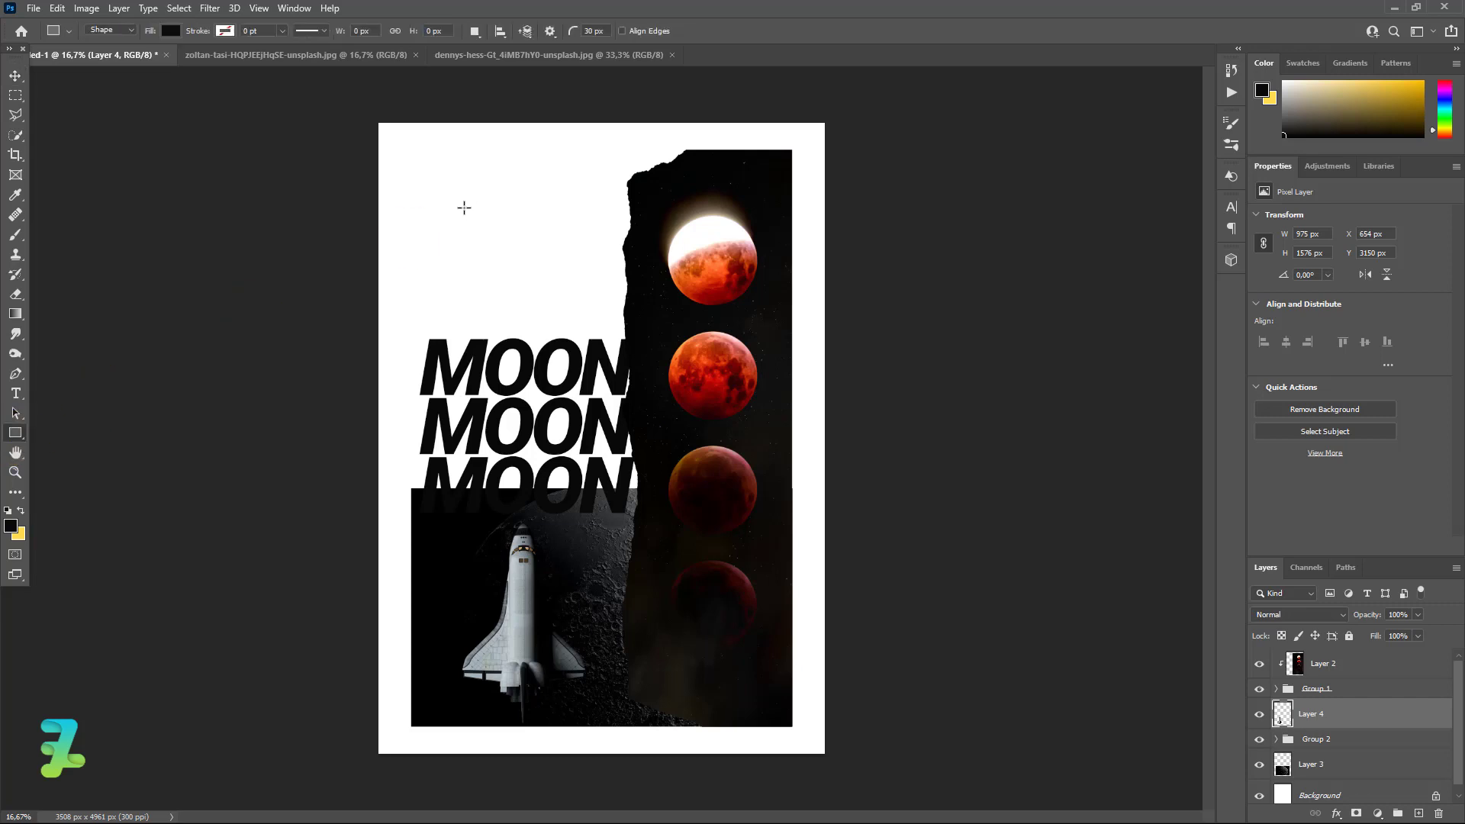
left_click(16, 393)
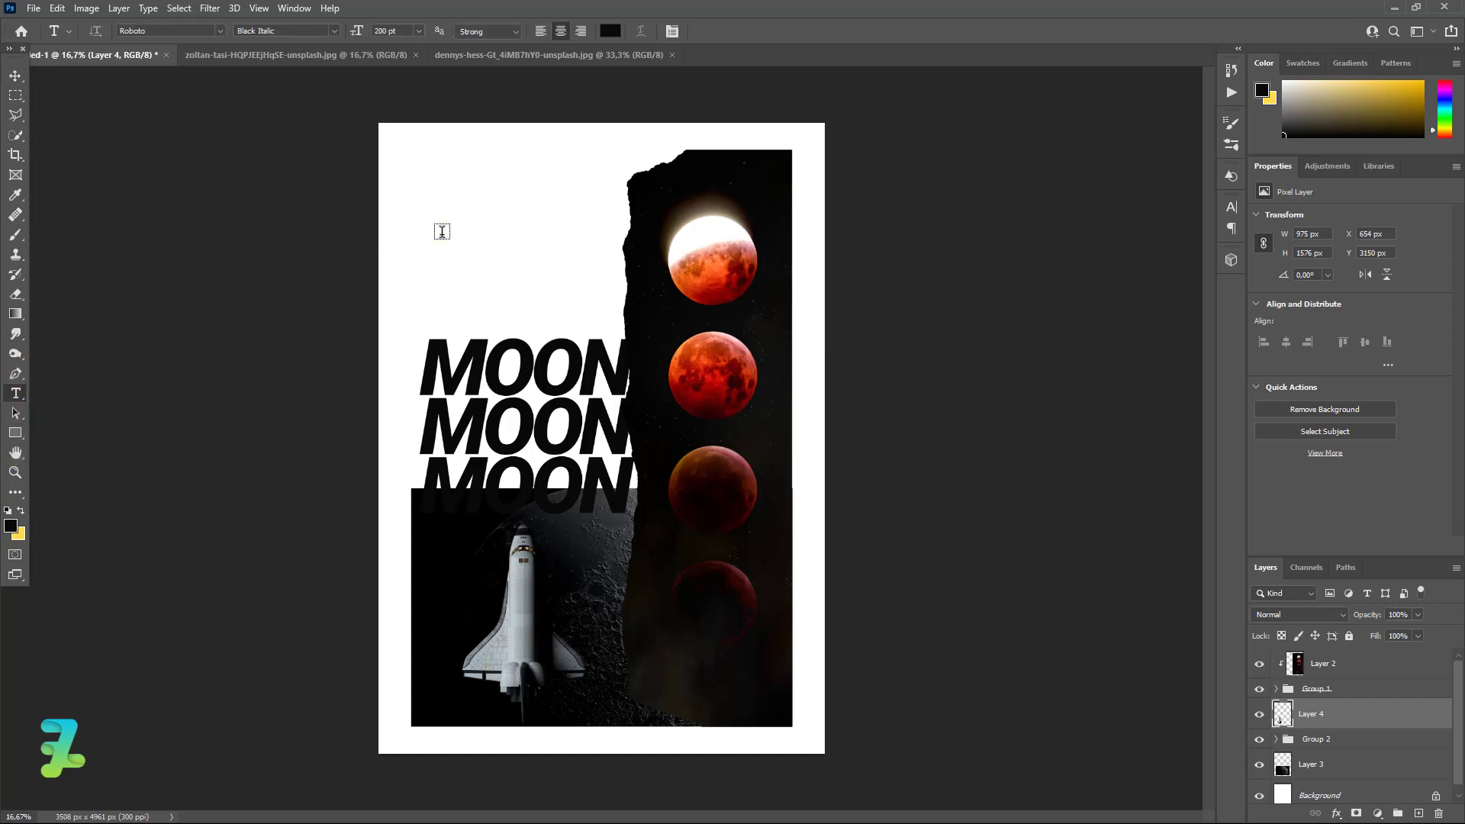
left_click(442, 232)
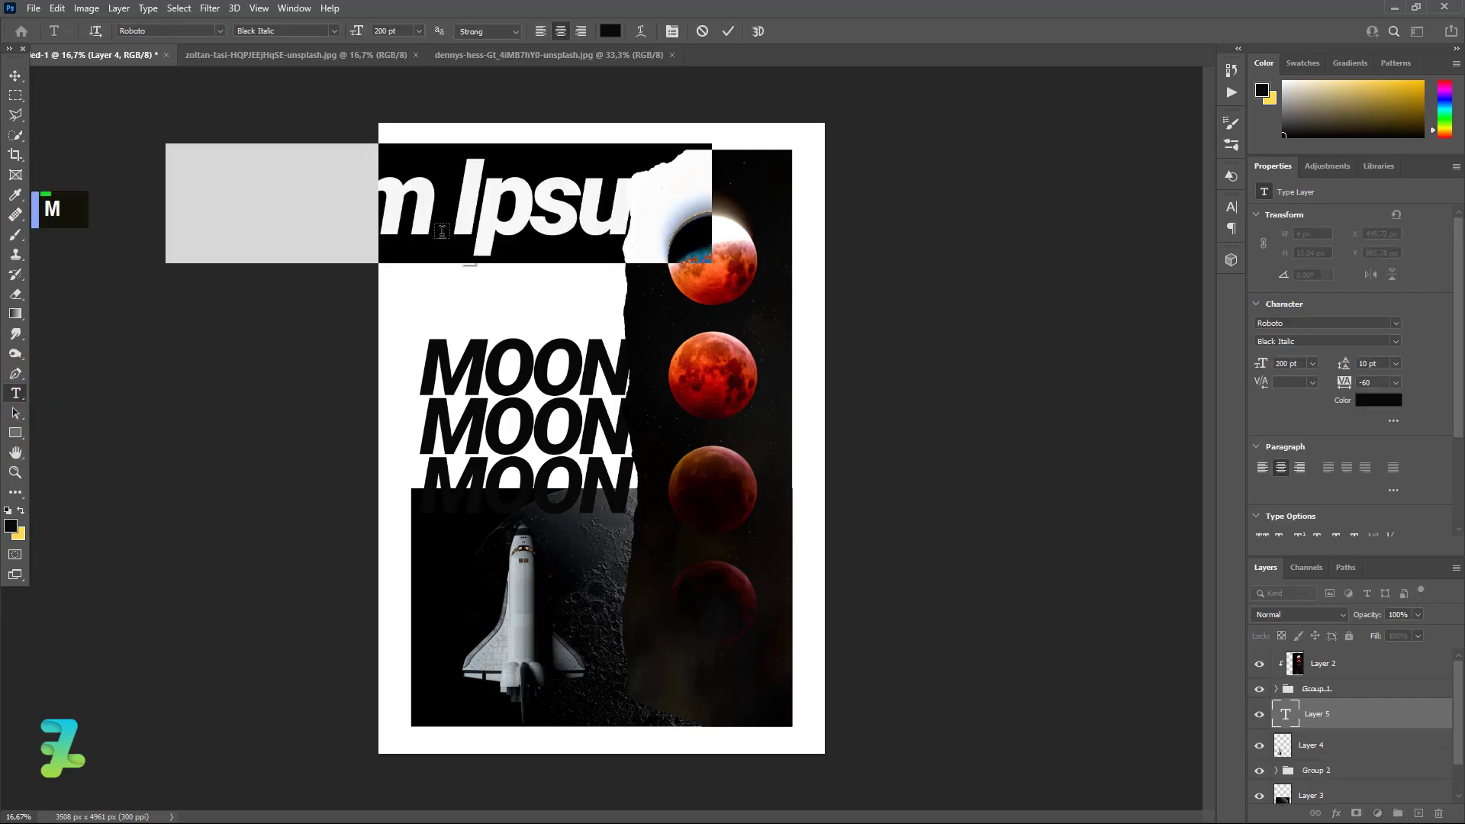
type("M")
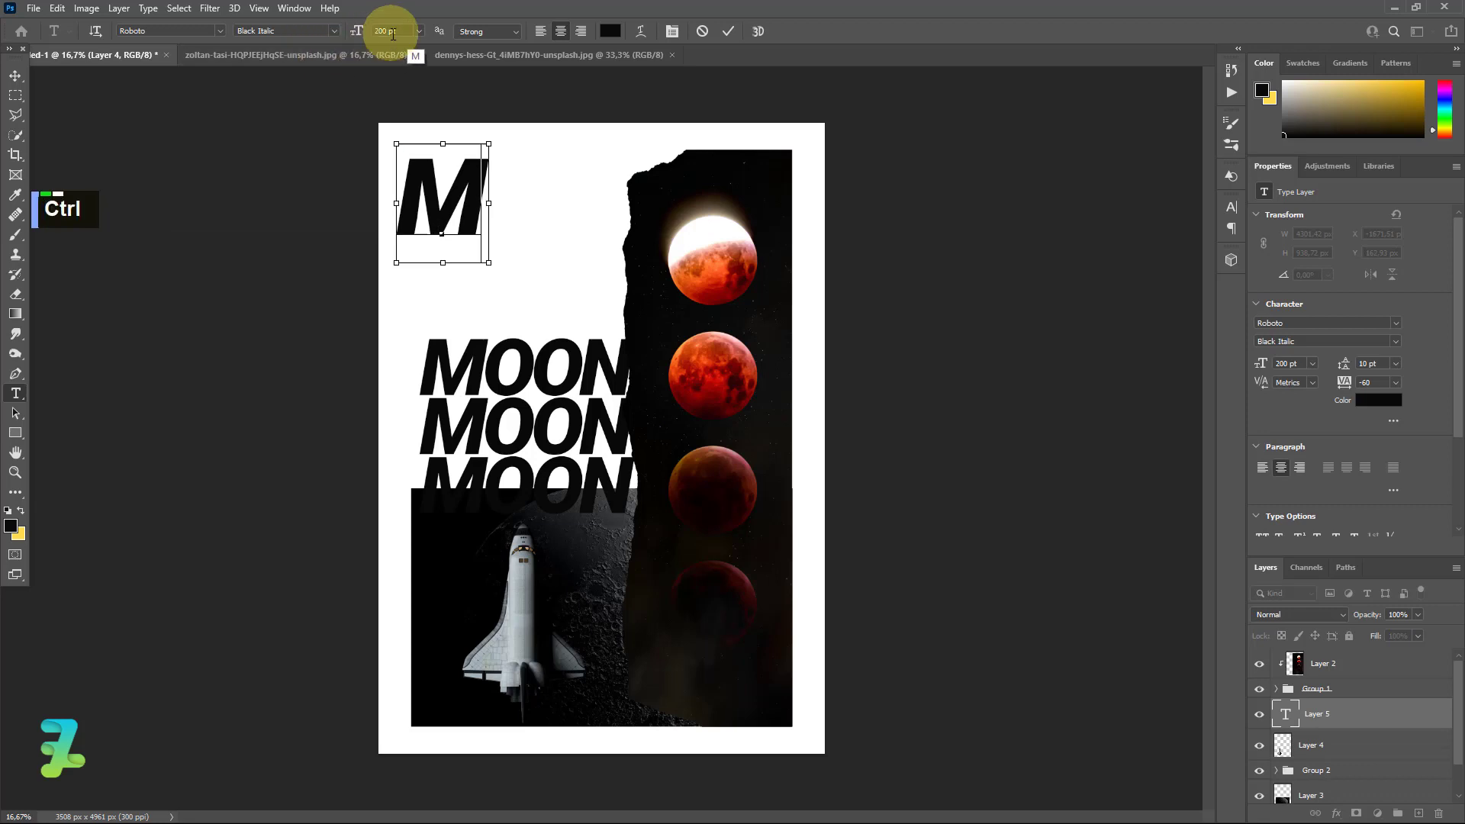
Set the M's font size to 600 pt.
key("ctrl+a")
left_click(385, 31)
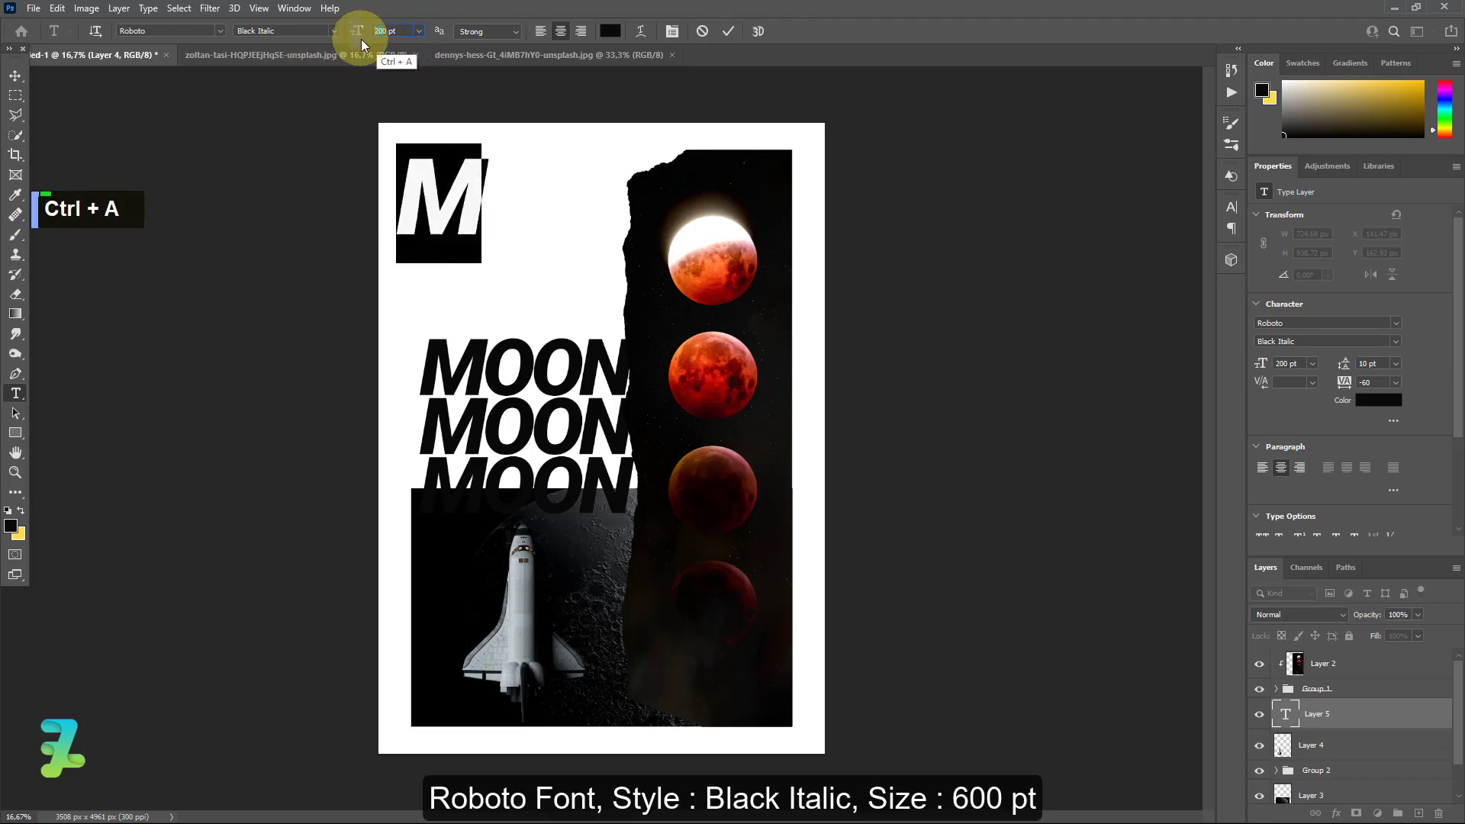
type("800")
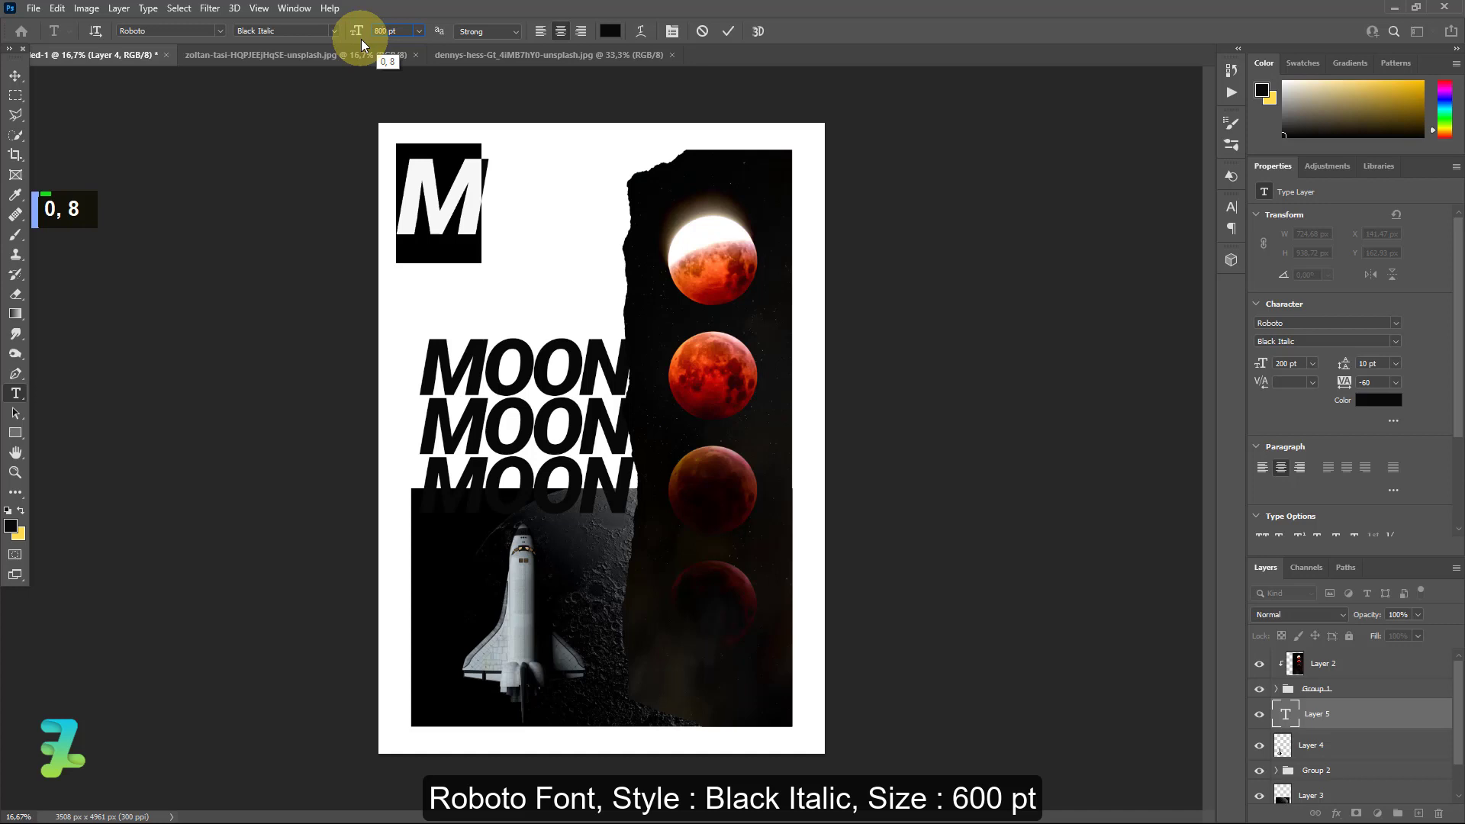
key("Return")
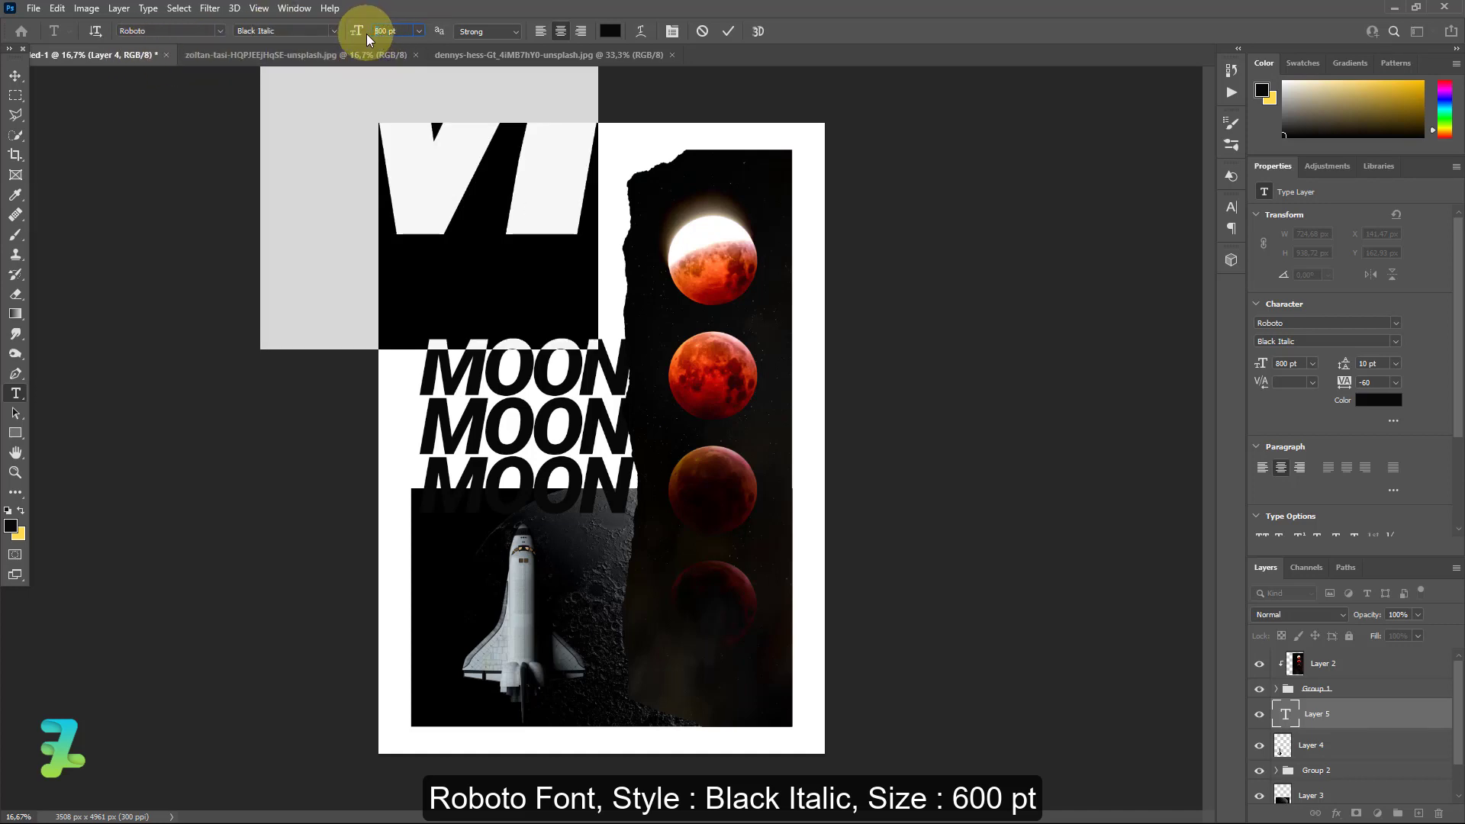
type("600")
key("Return")
left_click(15, 75)
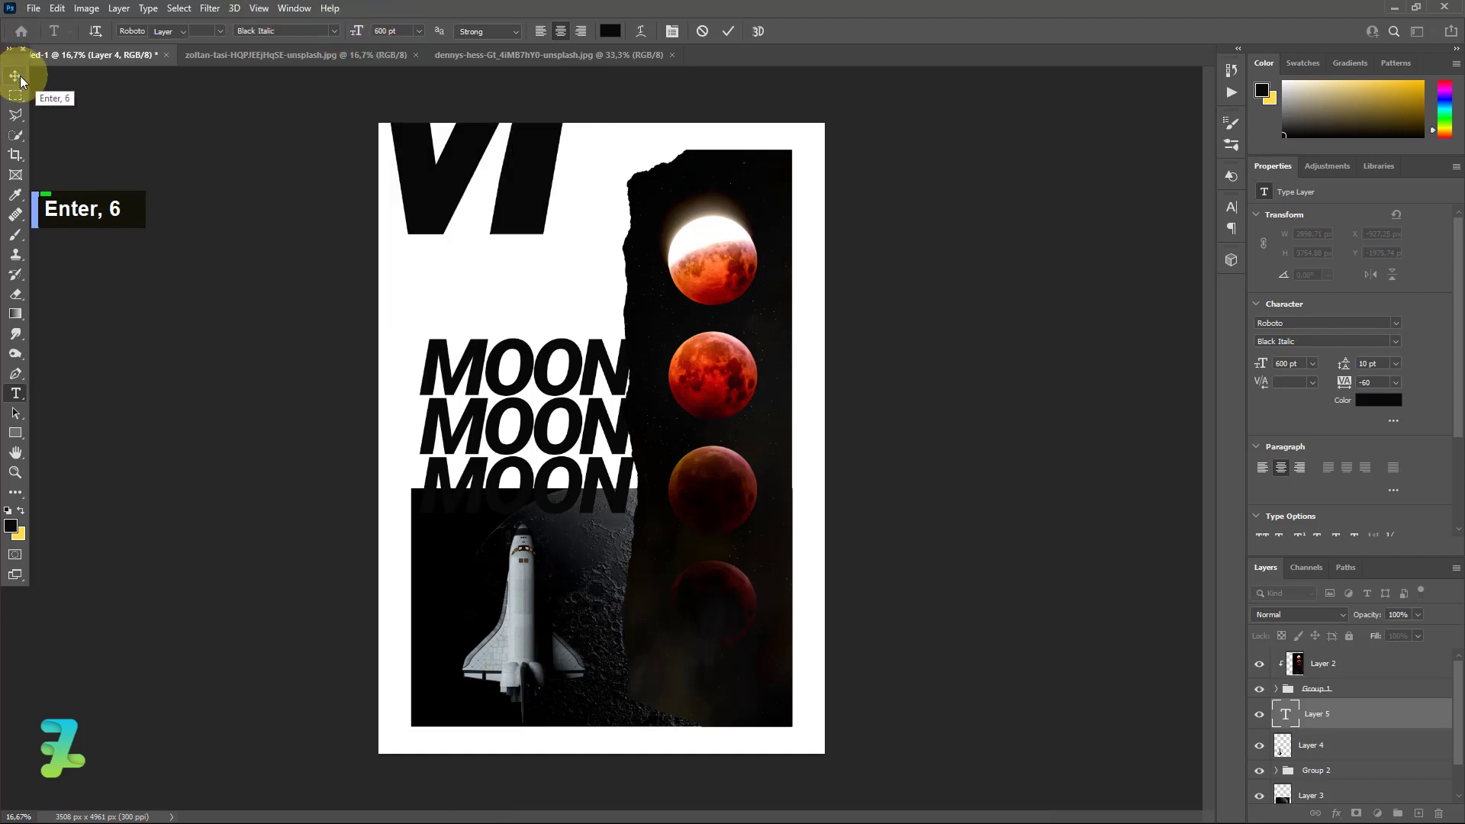
Place the M on the white area above the MOON titles and scale it proportionally to 68.69%.
left_click_drag(509, 171, 619, 295)
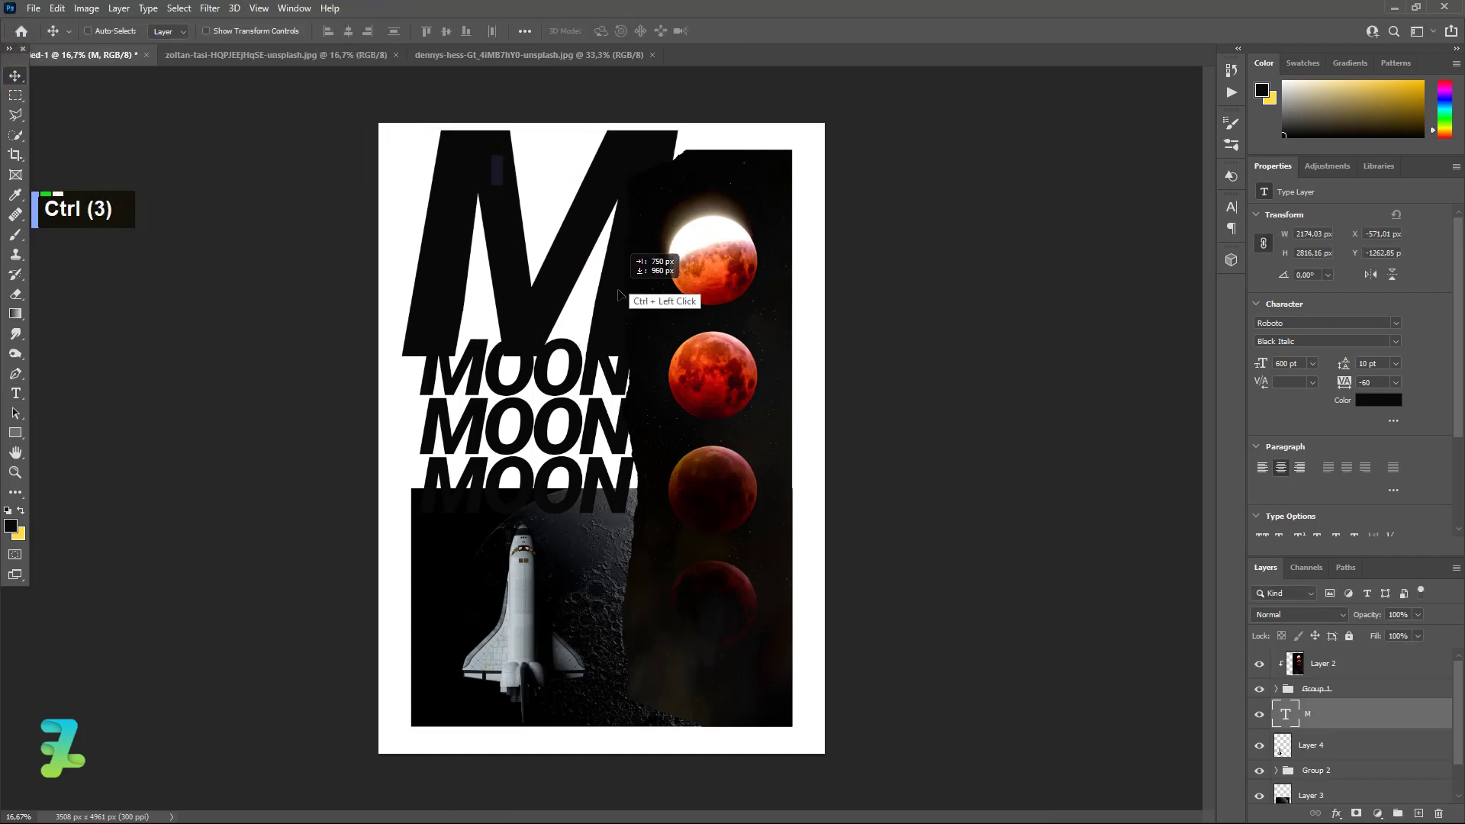
key("ctrl+t")
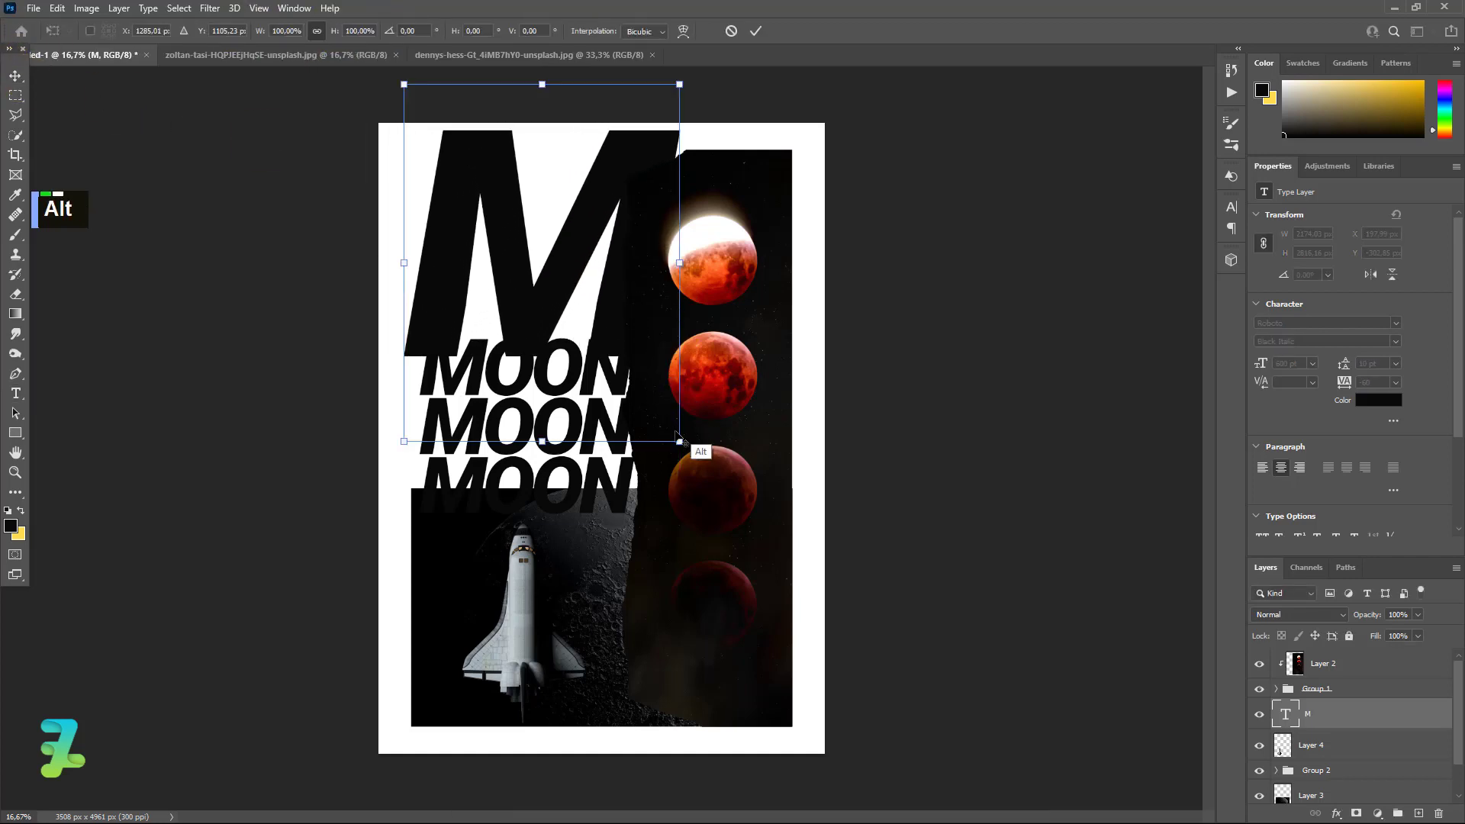
left_click(643, 409, "alt")
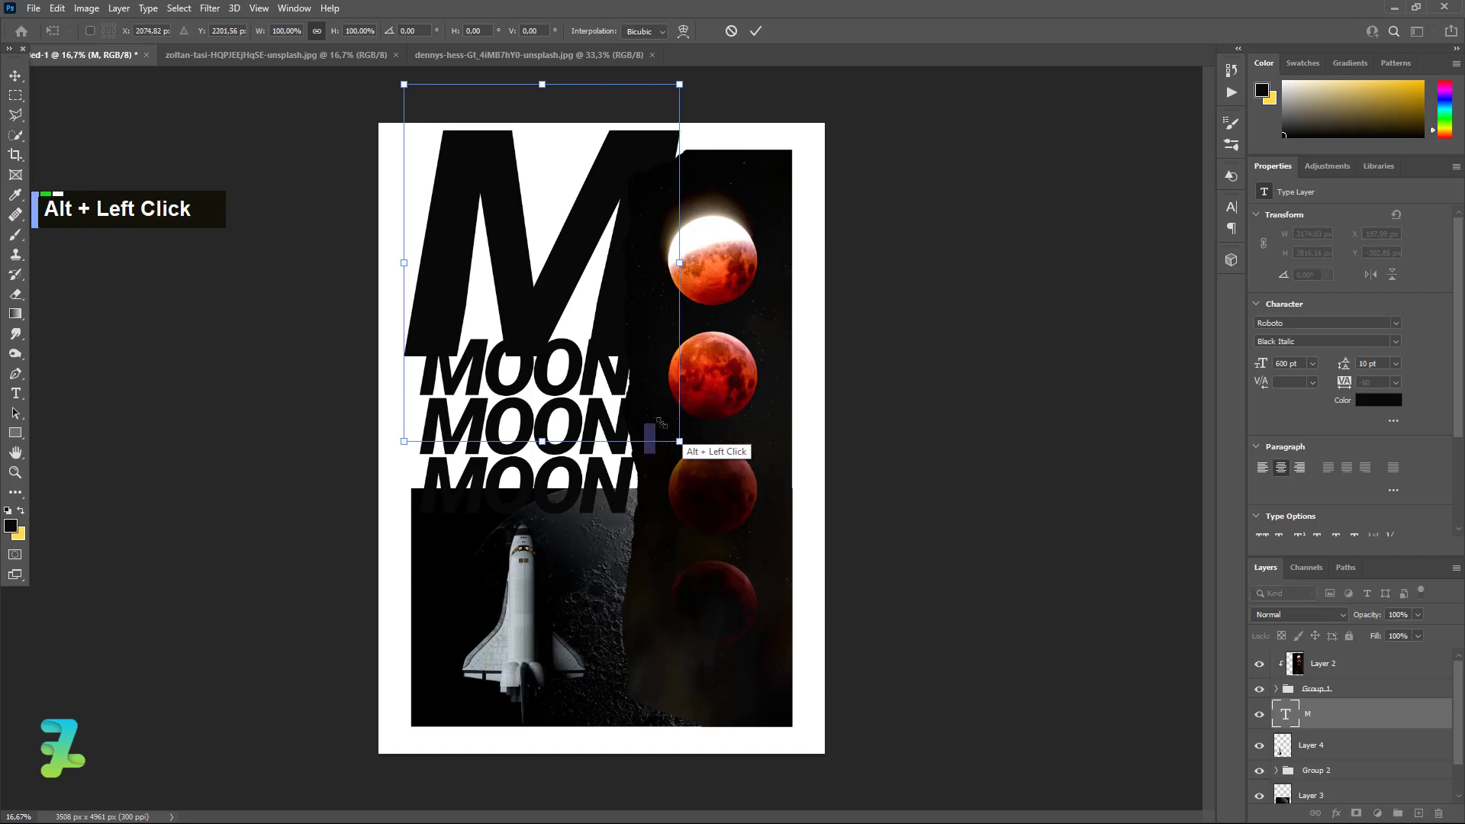
left_click_drag(680, 441, 669, 429)
left_click_drag(638, 295, 620, 249)
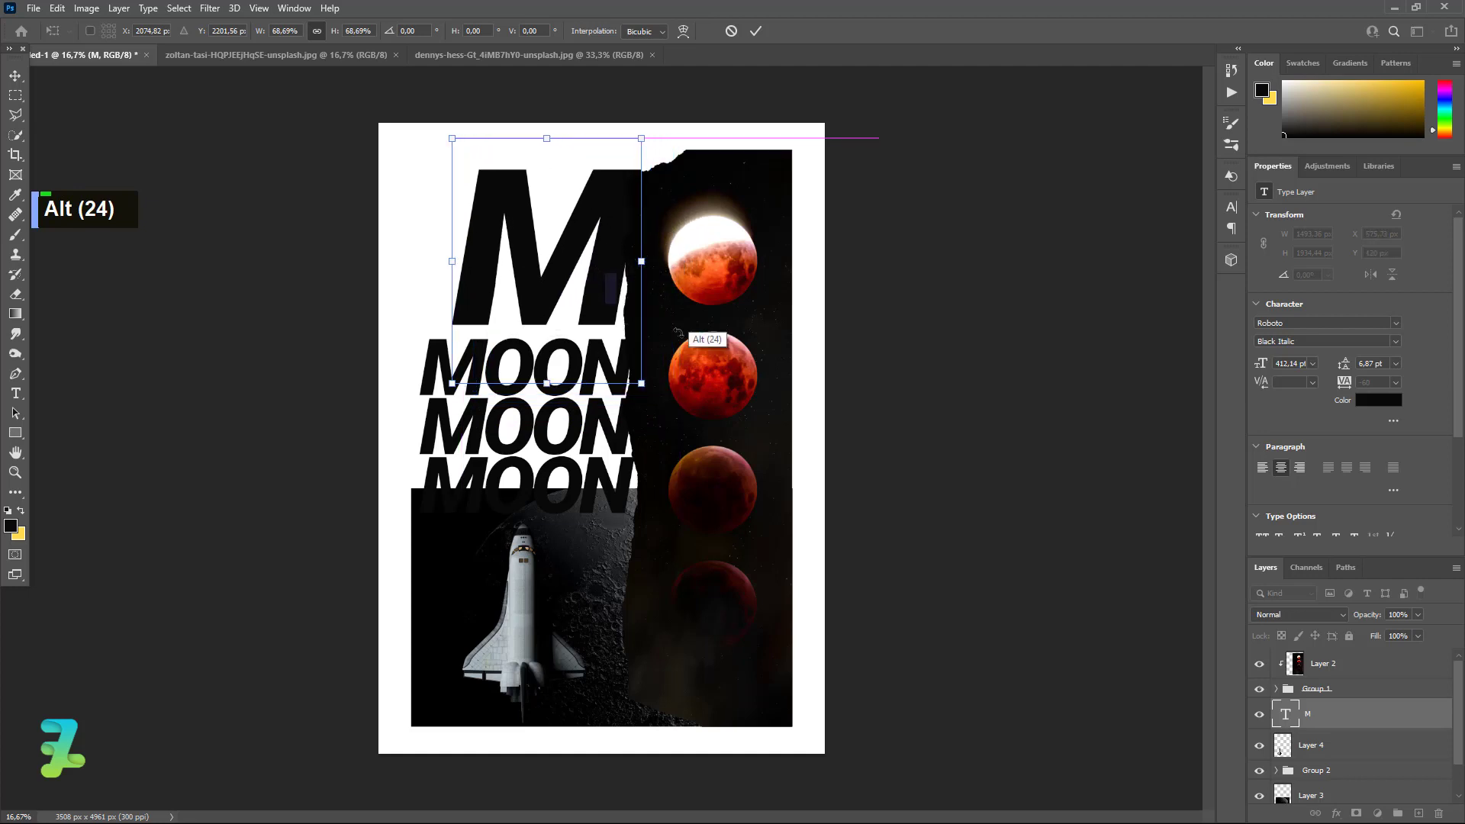
Rotate the M by -90° and move it back above the MOON titles, against the torn panel.
left_click_drag(675, 365, 540, 222)
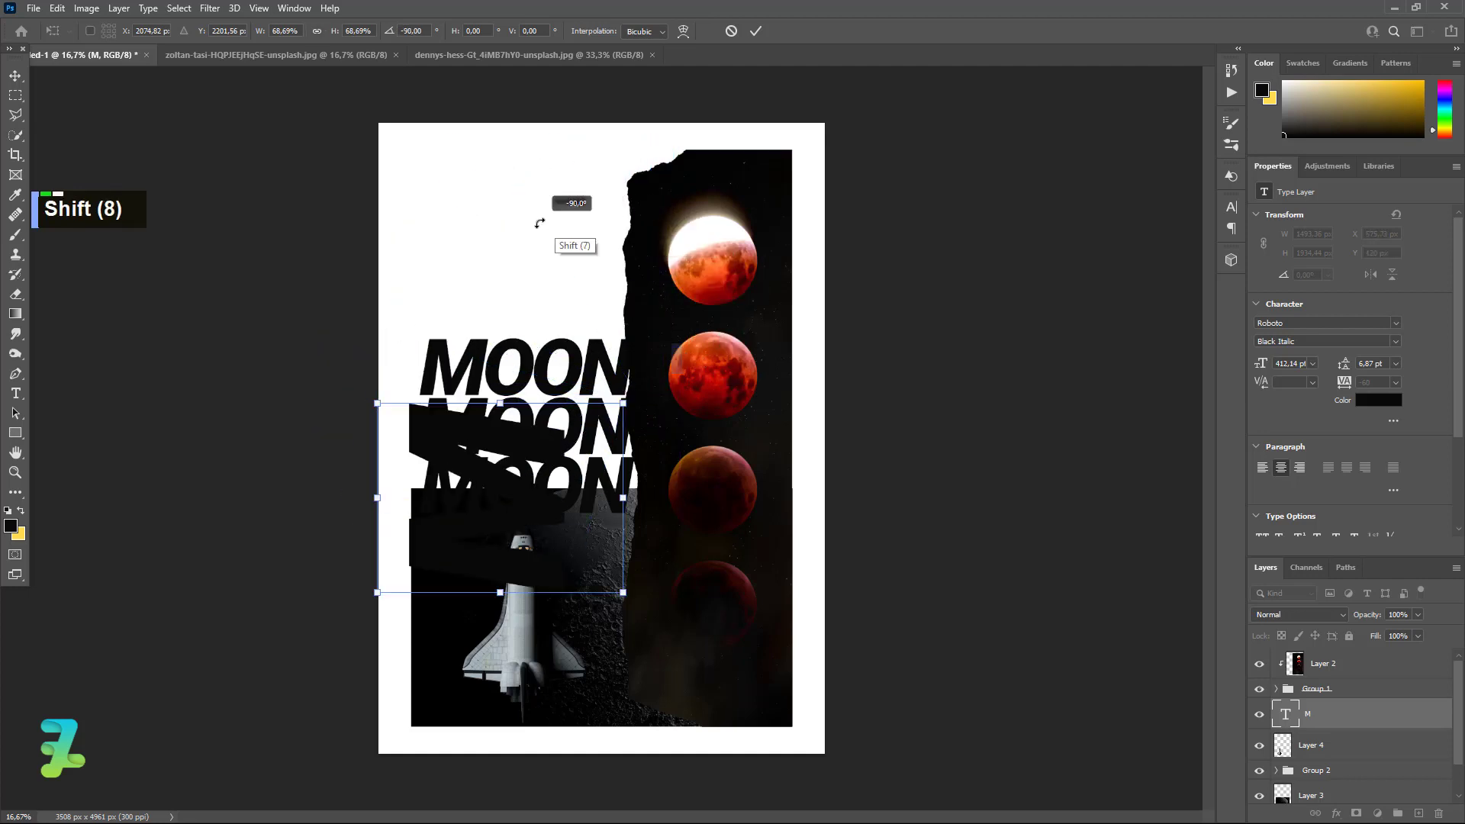
left_click(15, 75)
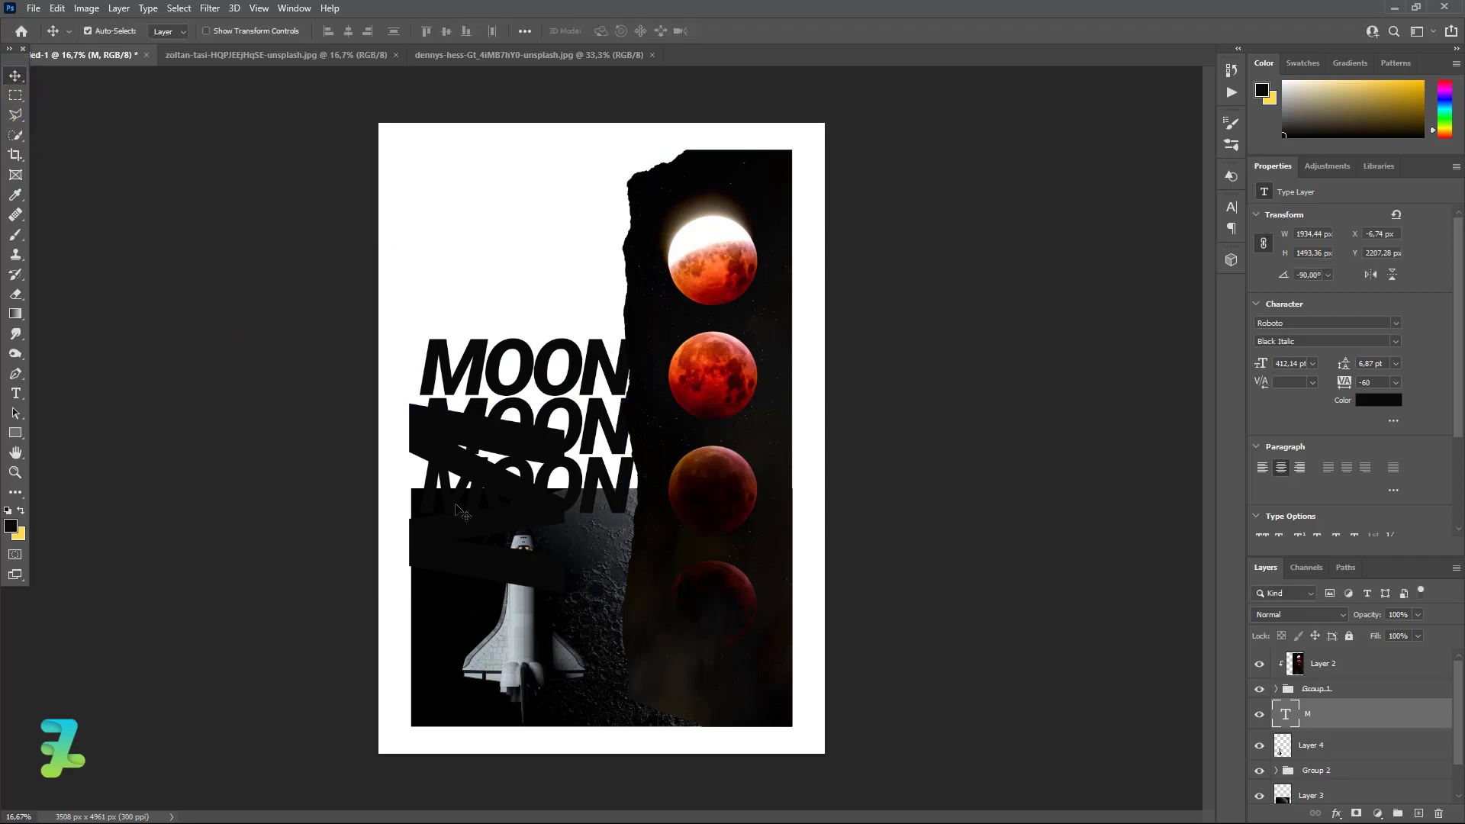
left_click_drag(526, 511, 620, 253)
Change the M's font style to Roboto Bold.
double_click(1285, 711)
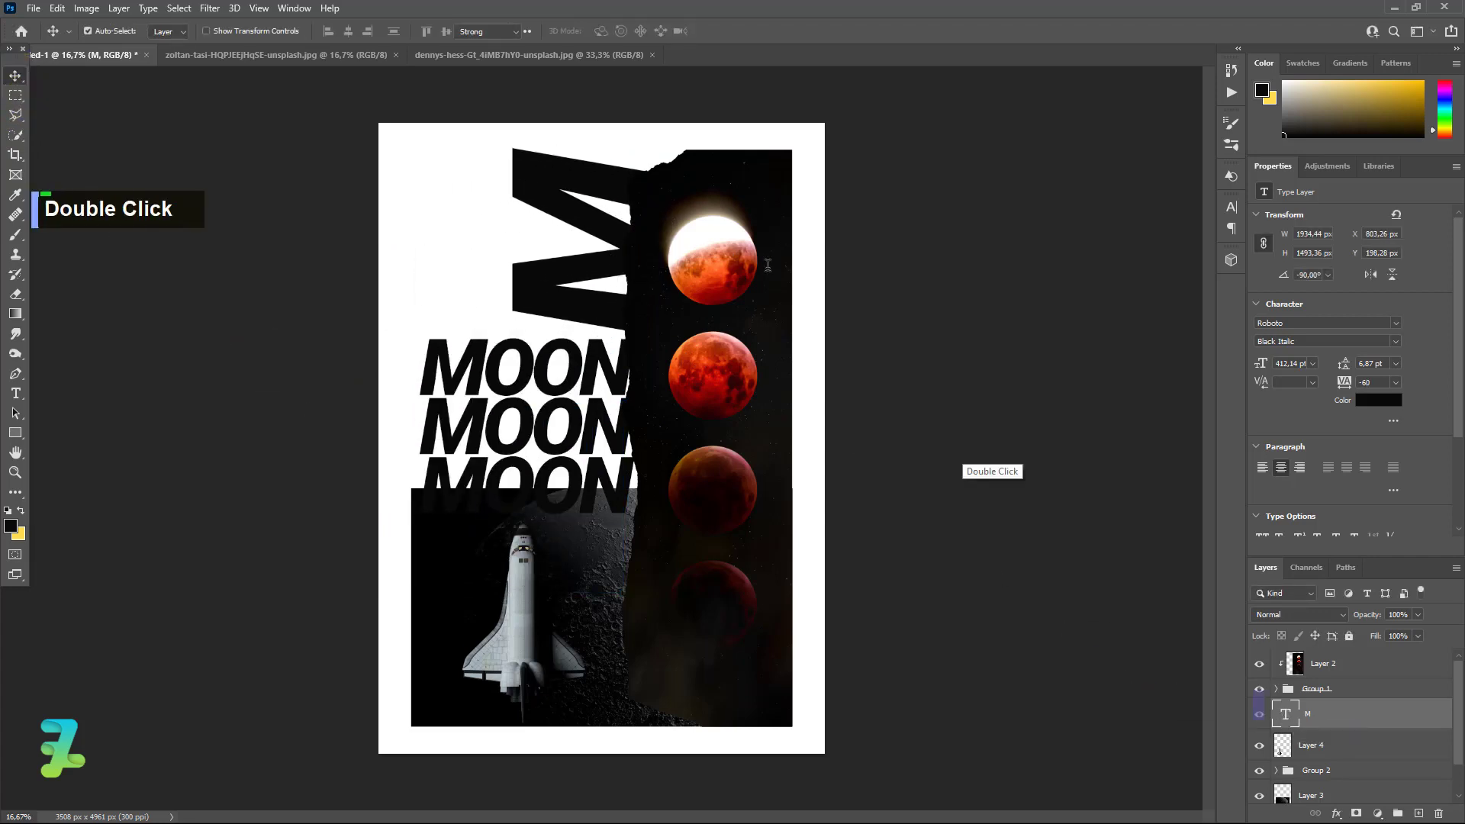
left_click(334, 30)
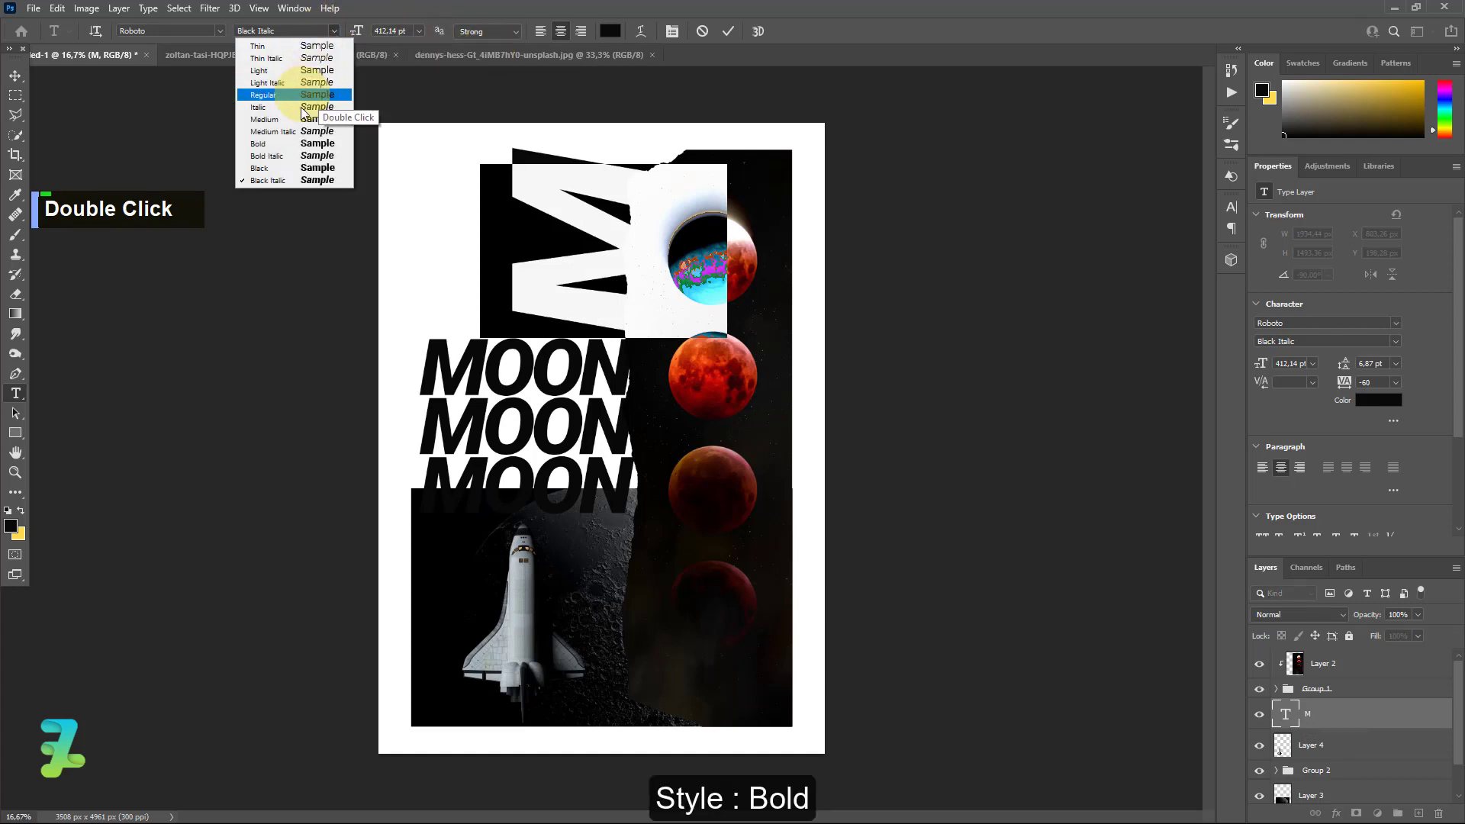
left_click(287, 143)
left_click(8, 81)
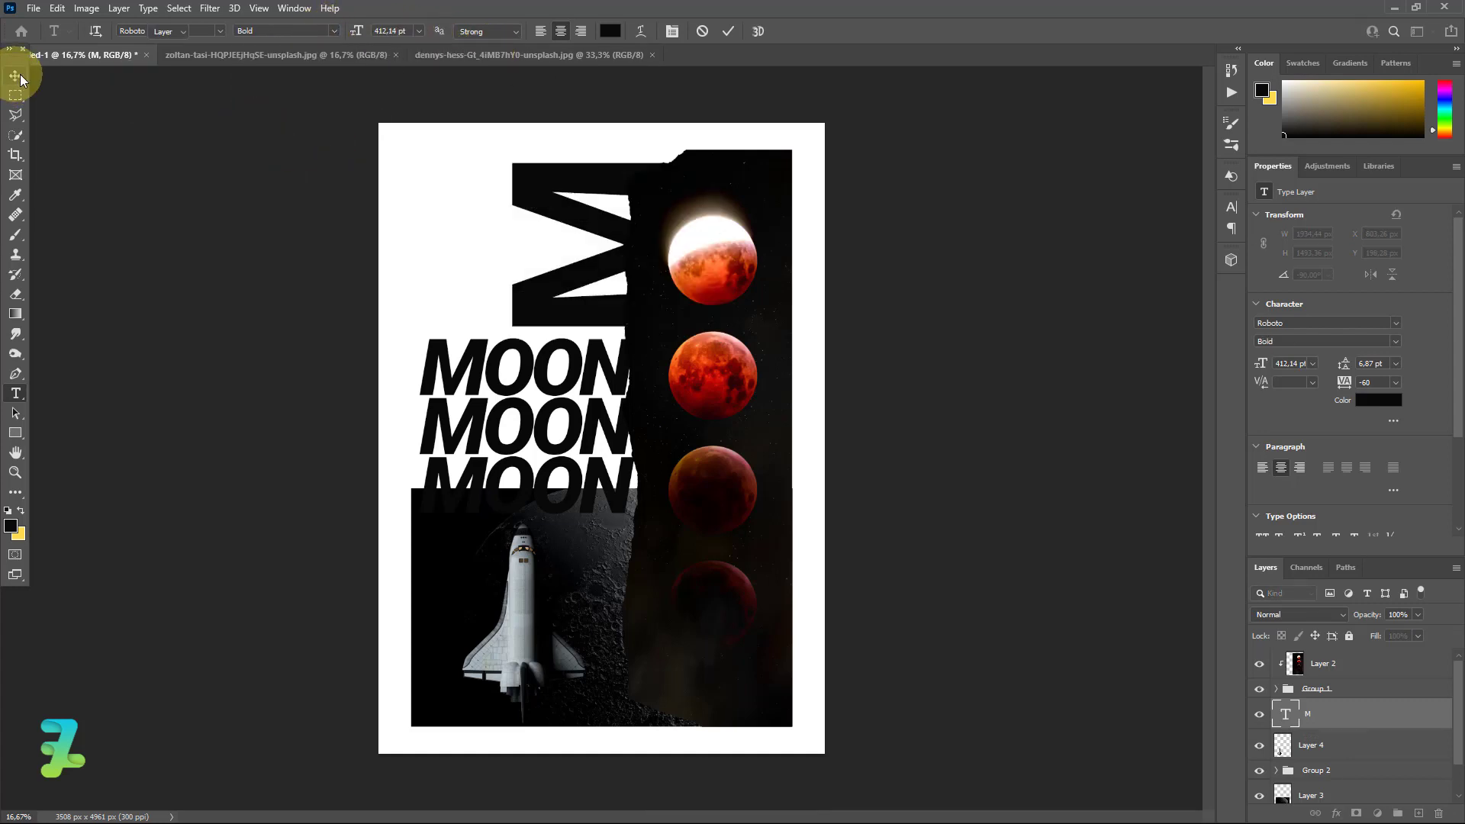
Align the rotated M with the torn panel's upper edge at about Y 200 px and put its layer inside Group 1.
left_click(565, 211, "ctrl")
left_click_drag(565, 210, 627, 211)
key("Up")
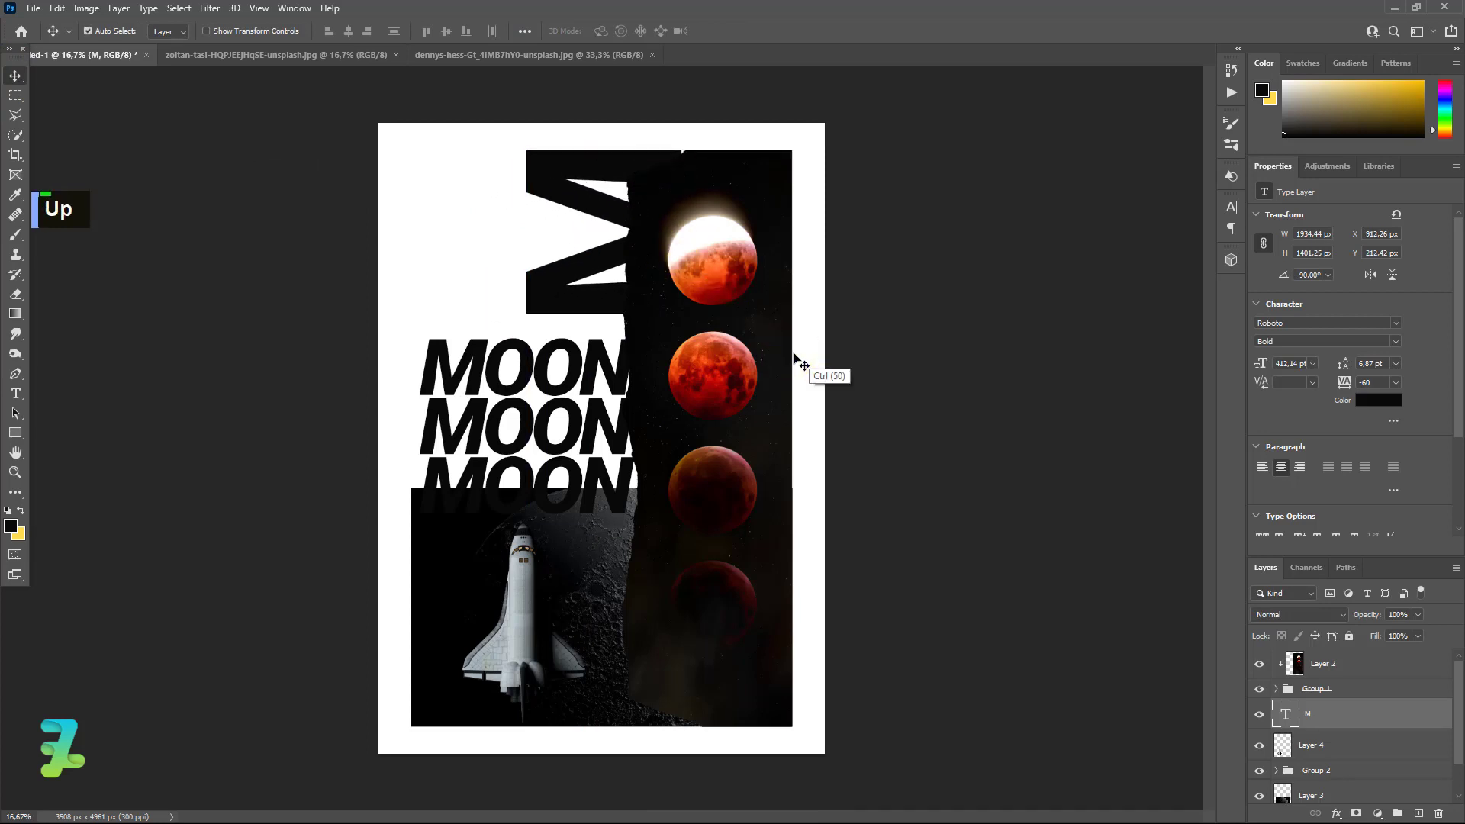
key("Right")
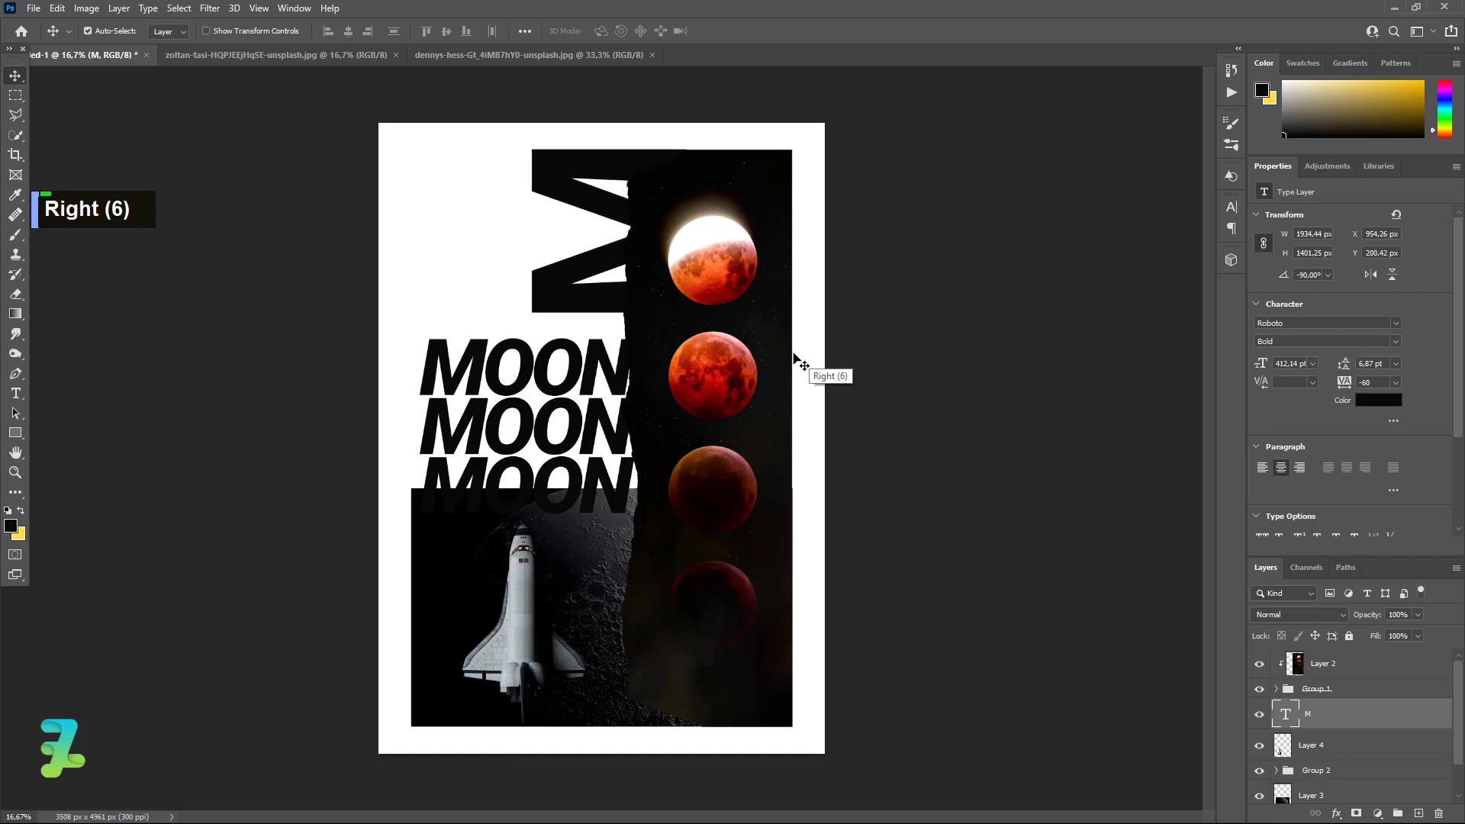
key("Down")
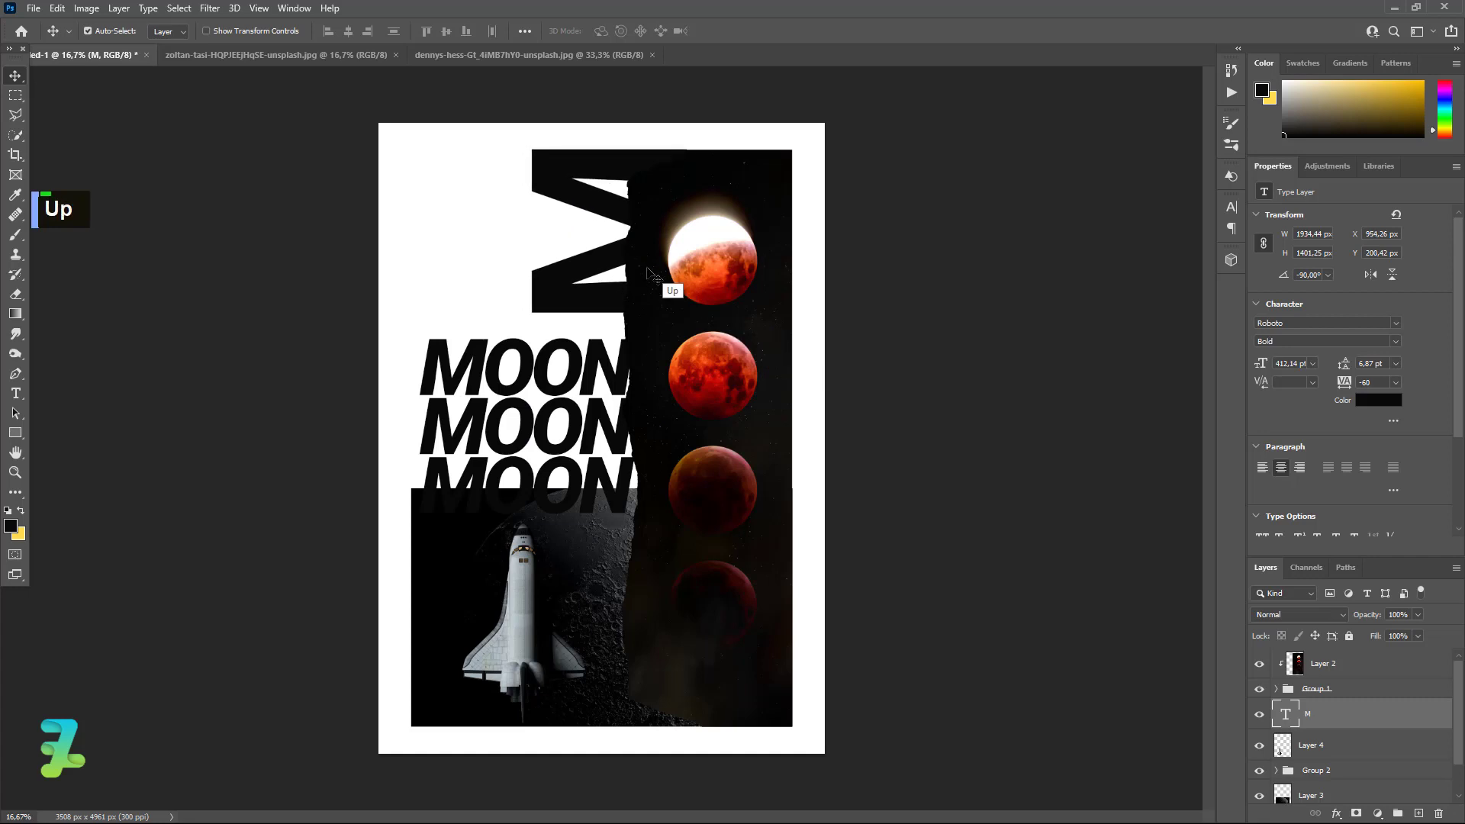
key("Left")
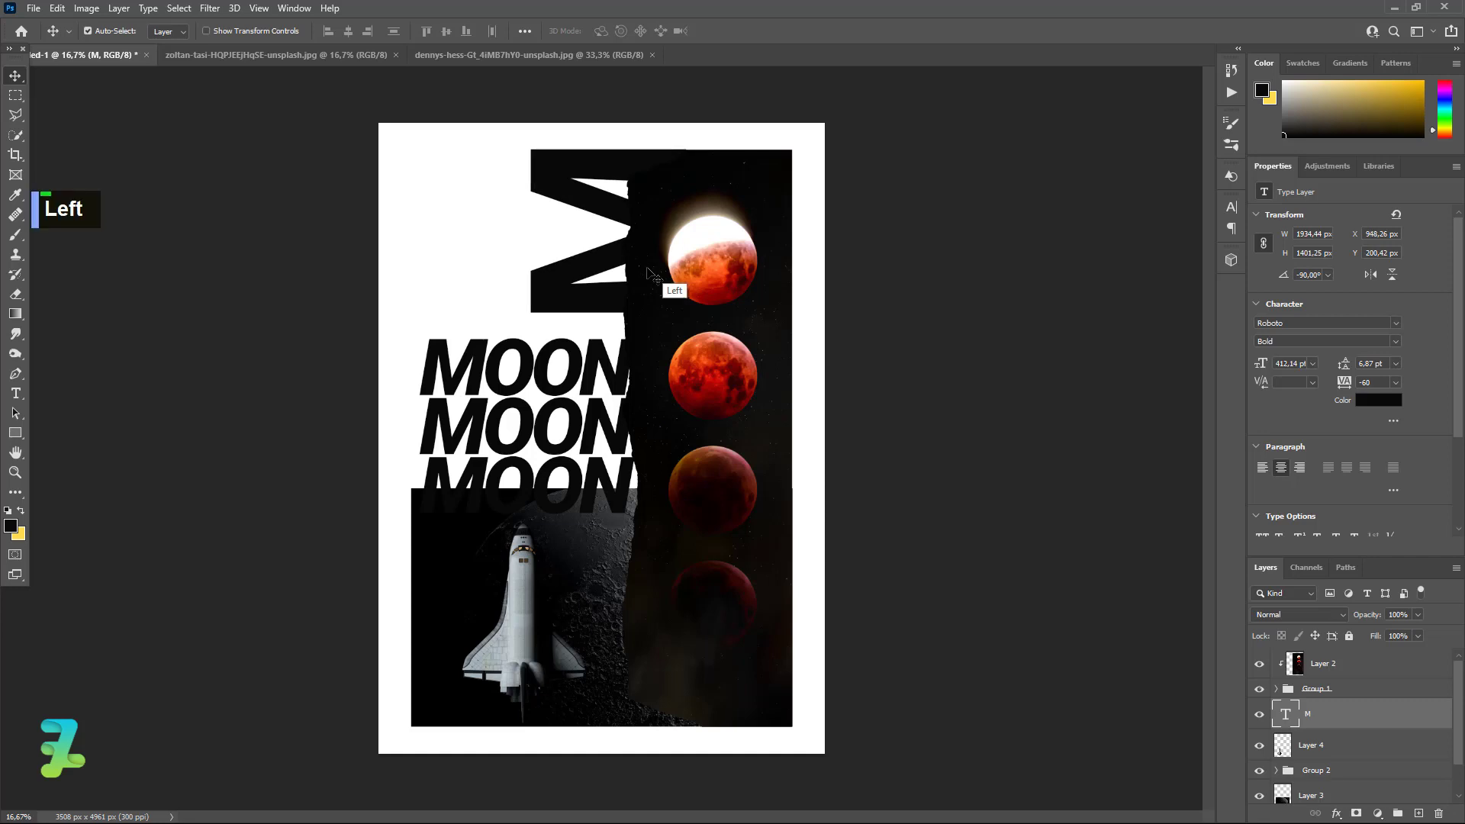
key("Right")
key("Left")
key("Left")
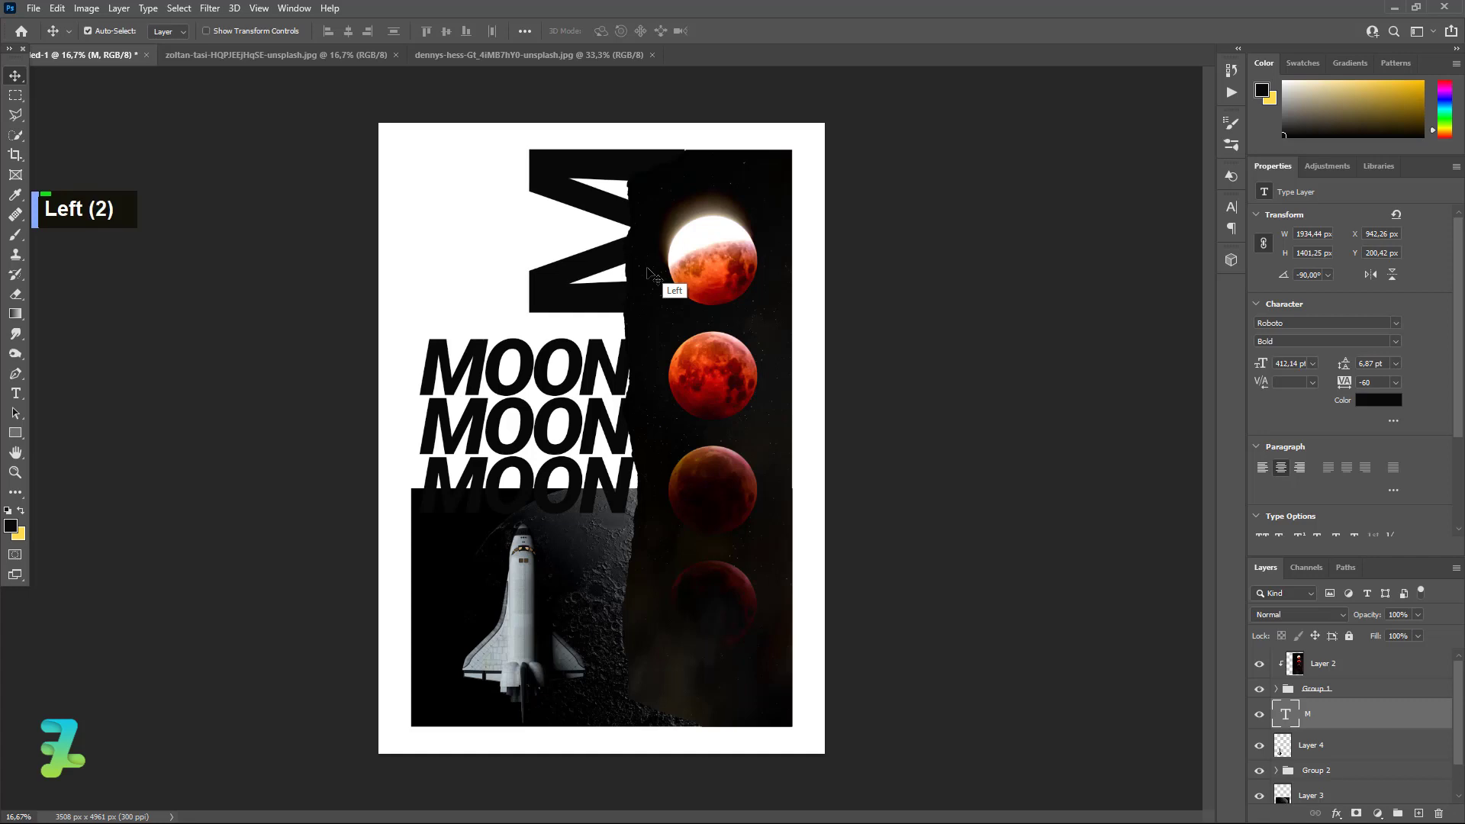
key("Right")
key("Left")
left_click_drag(1383, 684, 1374, 687)
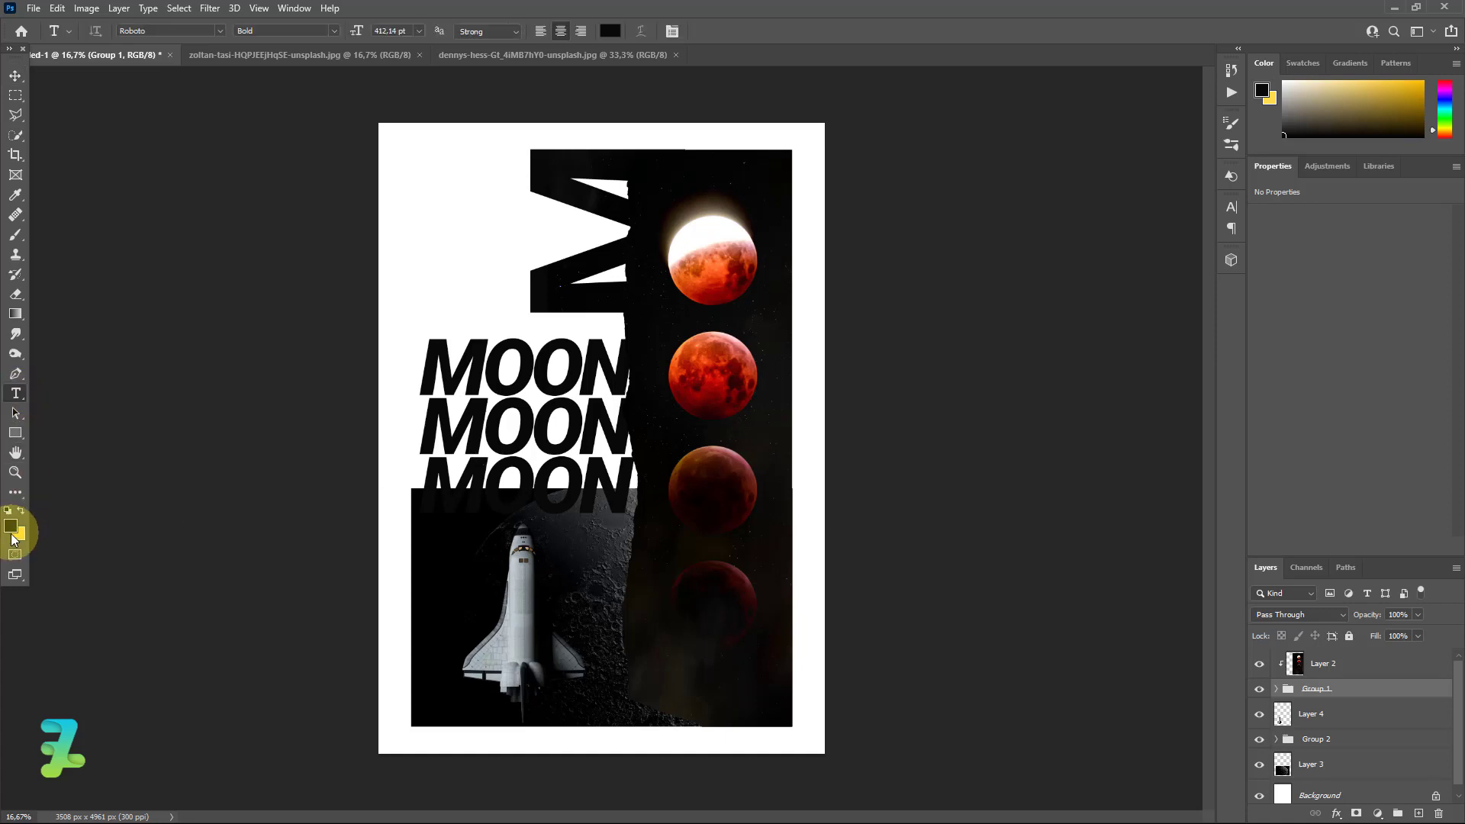
Set the foreground color to white #ffffff and start a text layer above Layer 2, beside the shuttle.
left_click(11, 525)
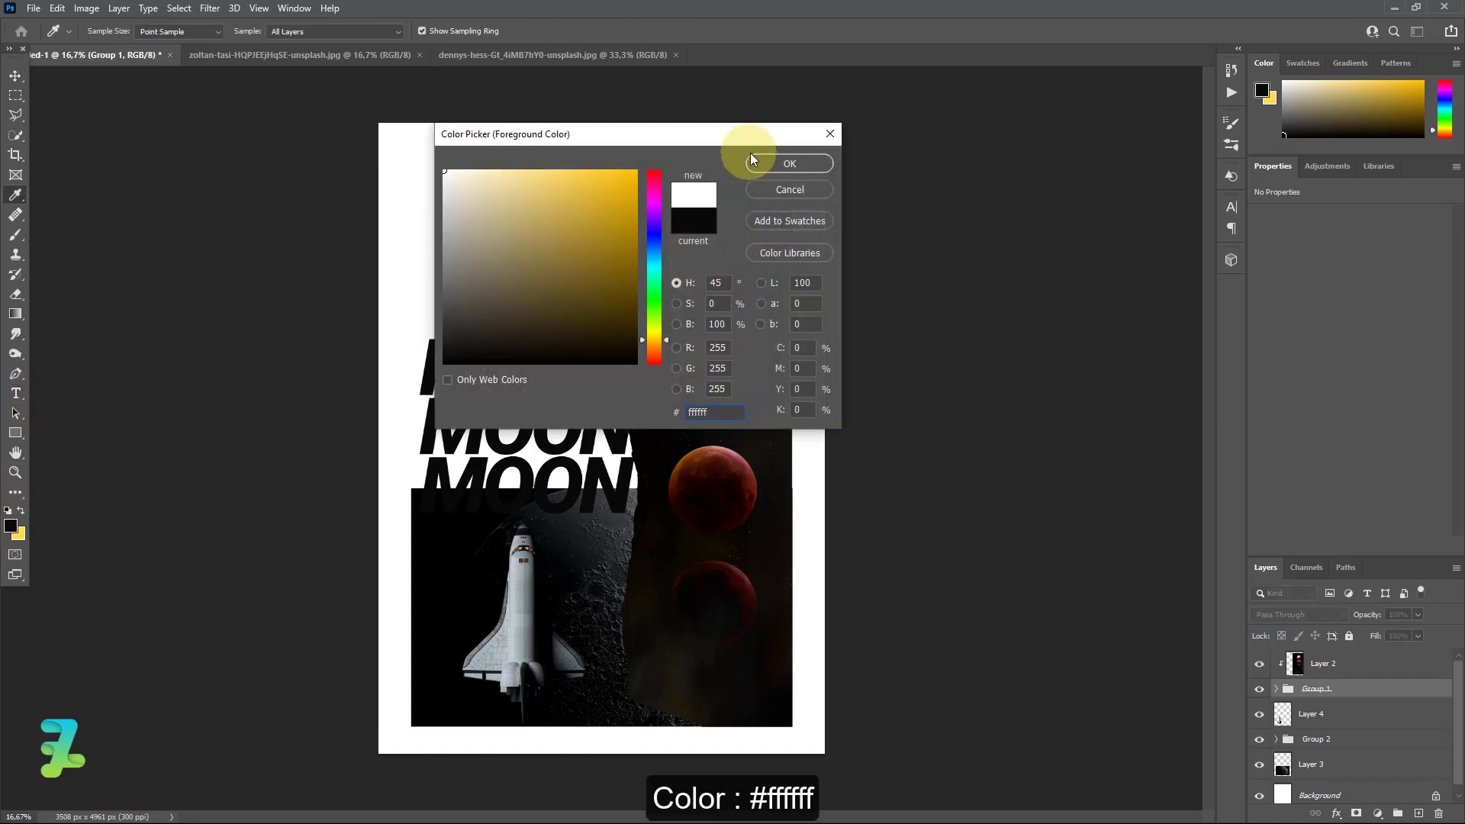
left_click(789, 163)
key("t")
left_click(1361, 657)
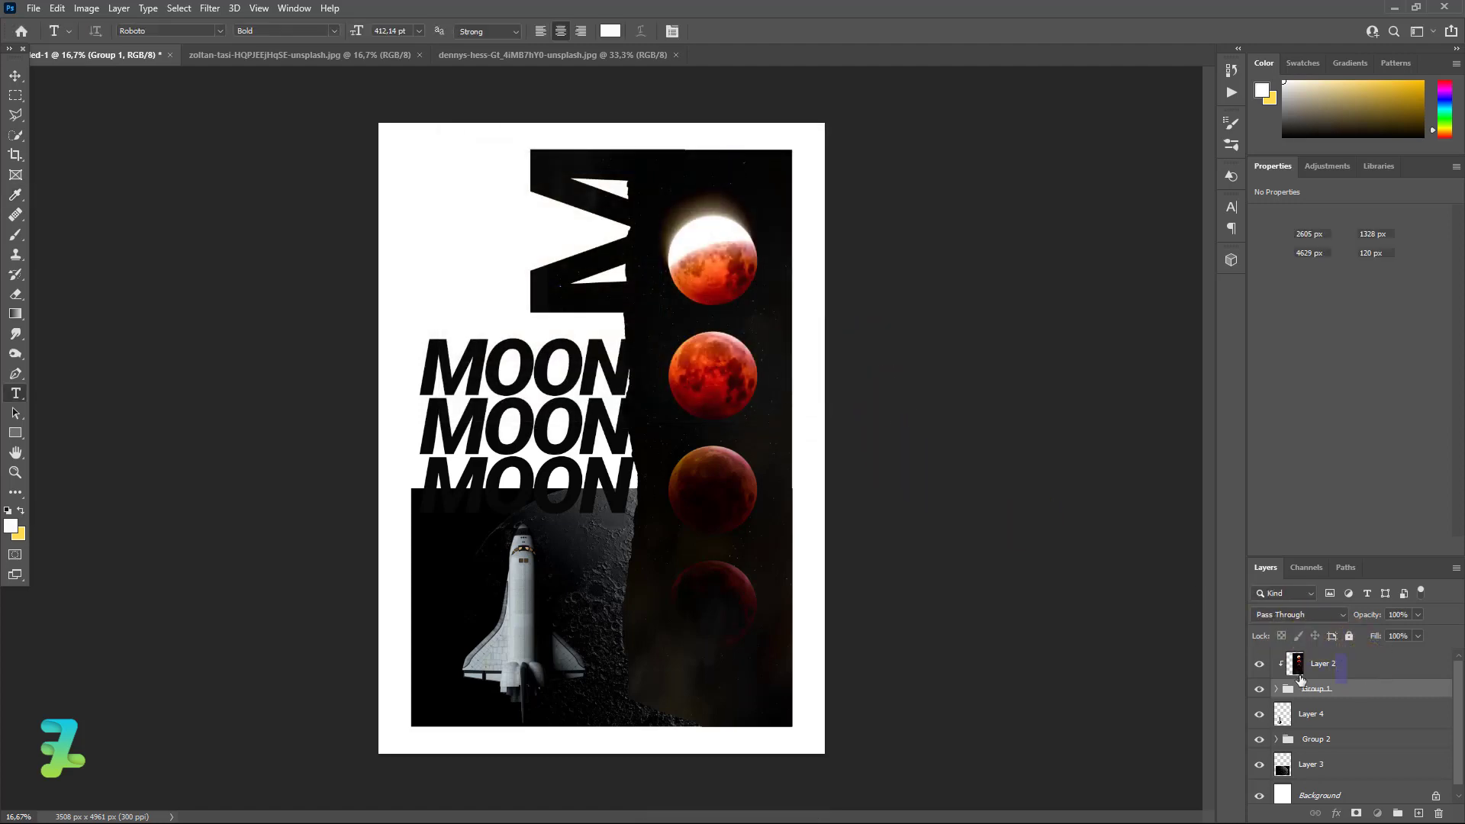
left_click(458, 583)
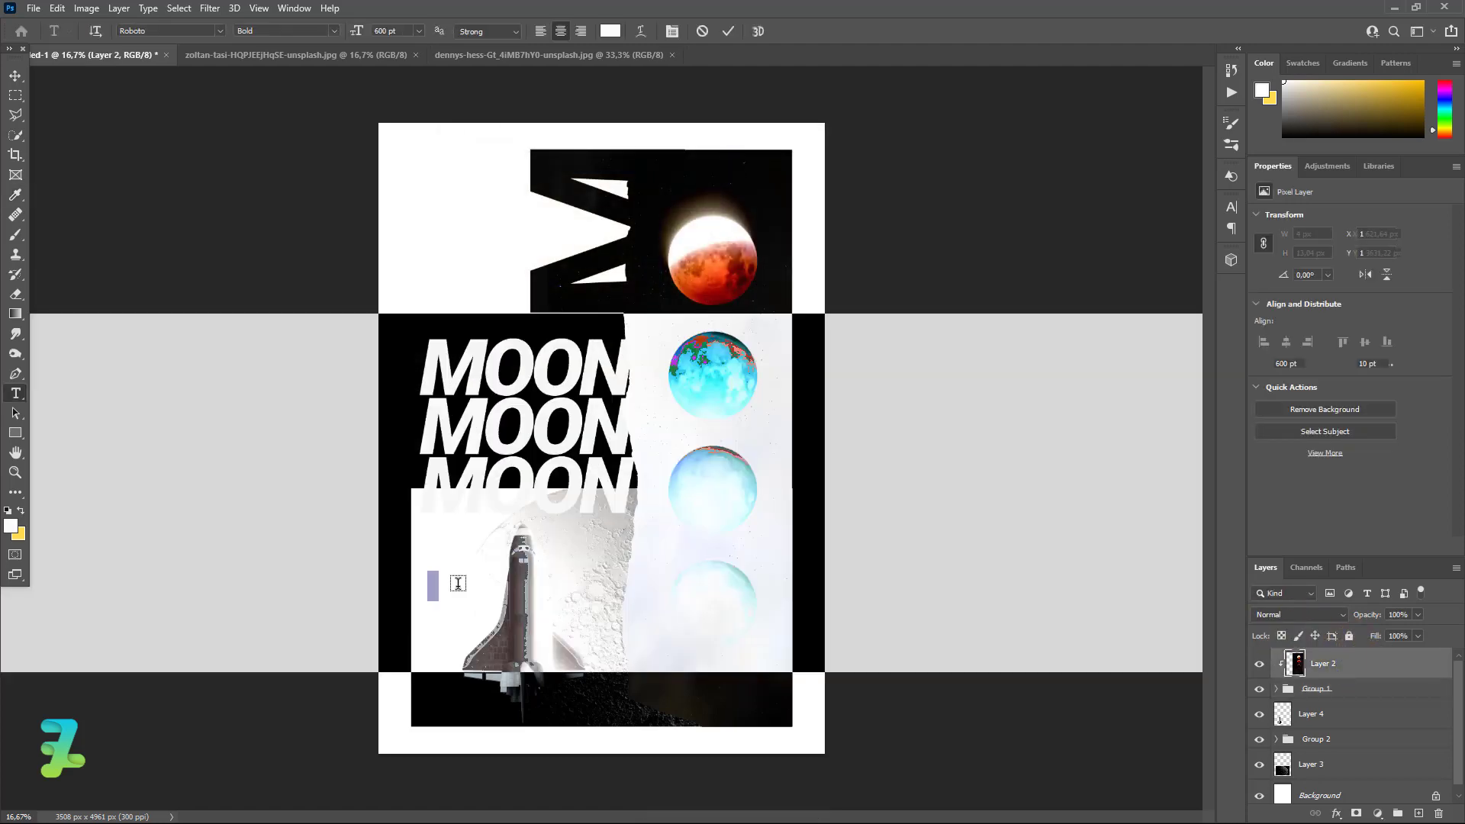
type("Tipsm")
key("Caps_Lock")
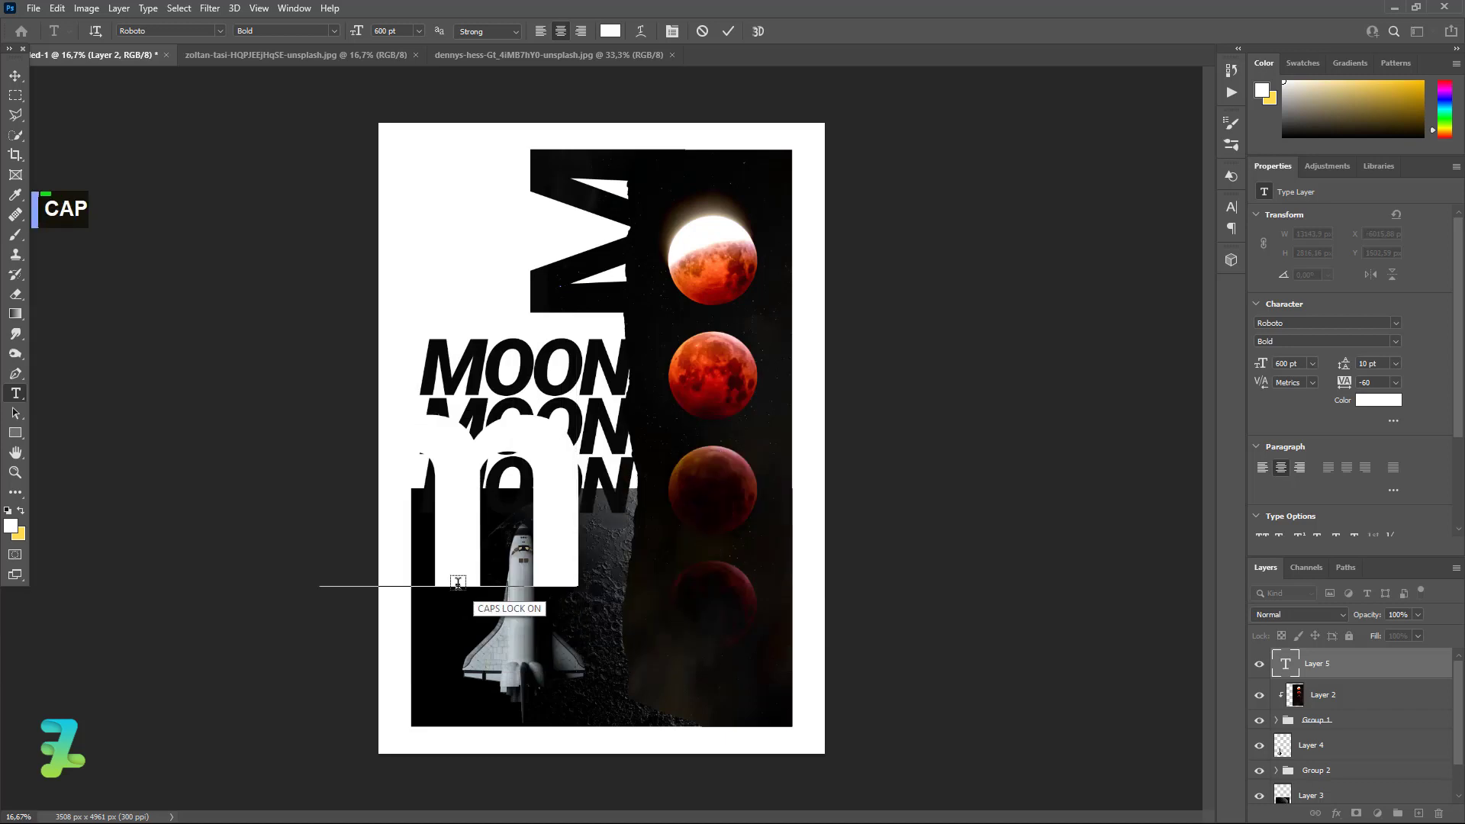
type("OO")
key("ctrl+a")
type("Moon")
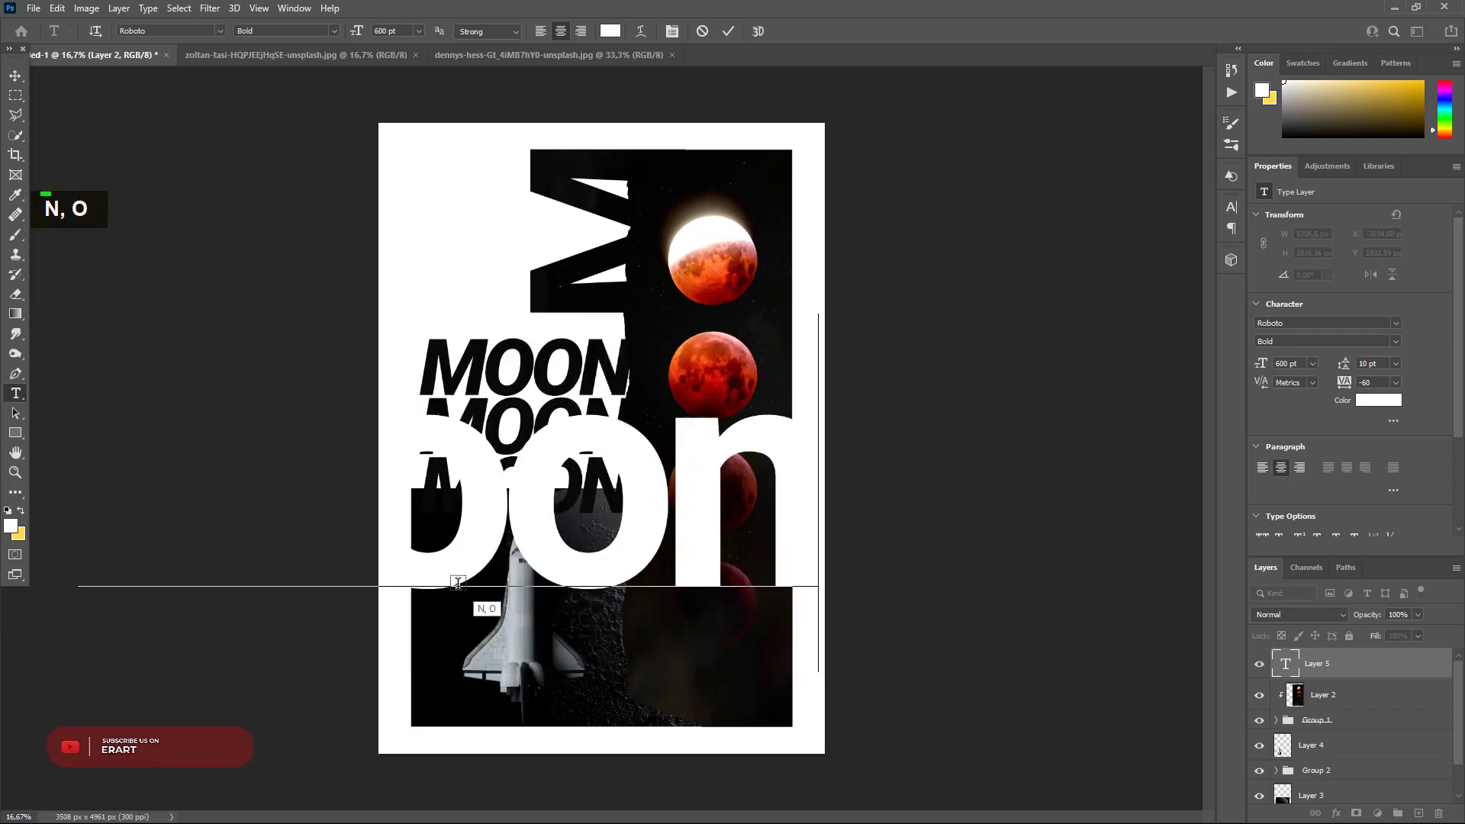
key("ctrl+a")
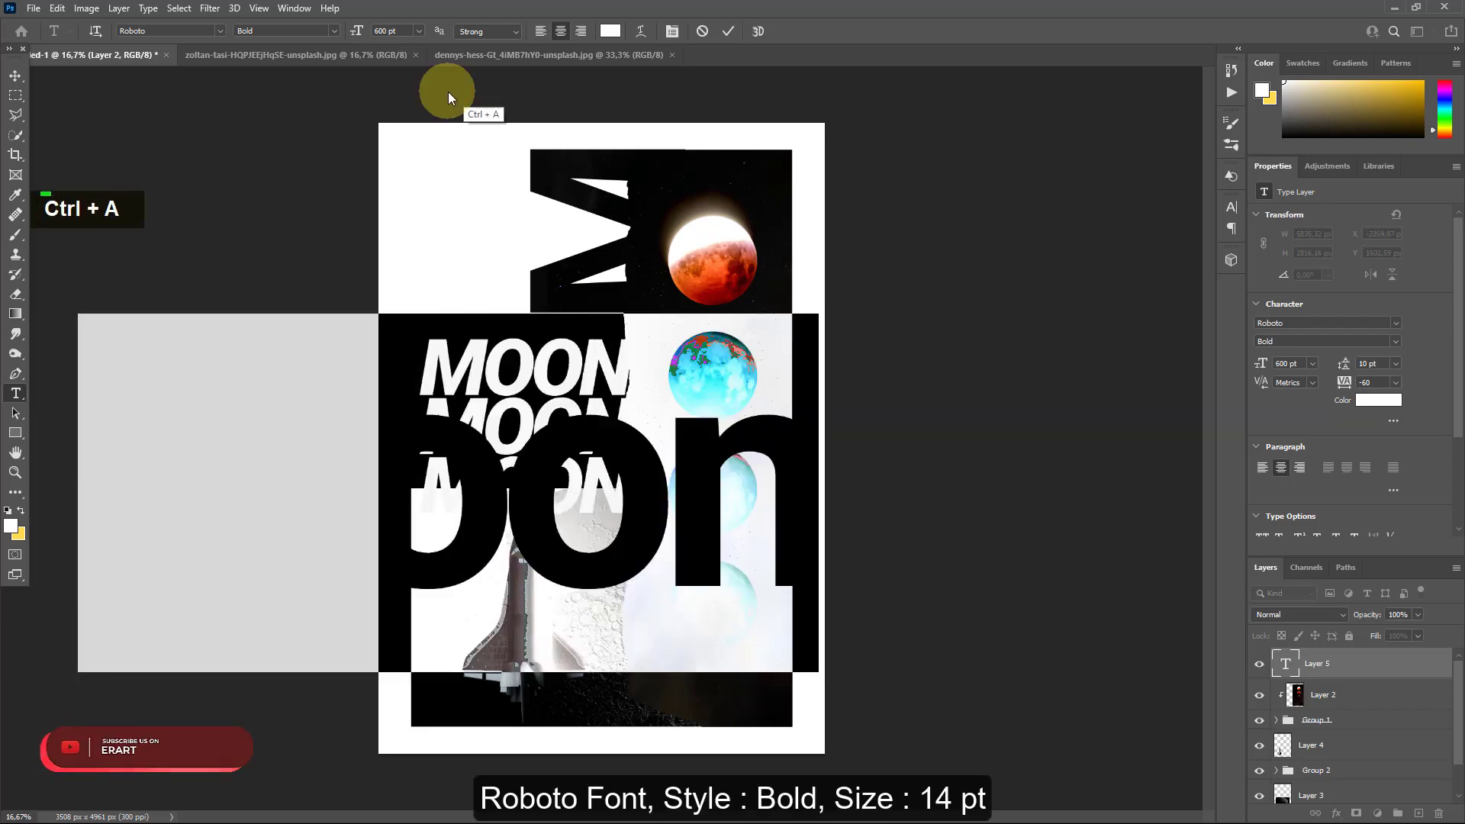
type("MO")
key("BackSpace")
key("BackSpace")
key("Caps_Lock")
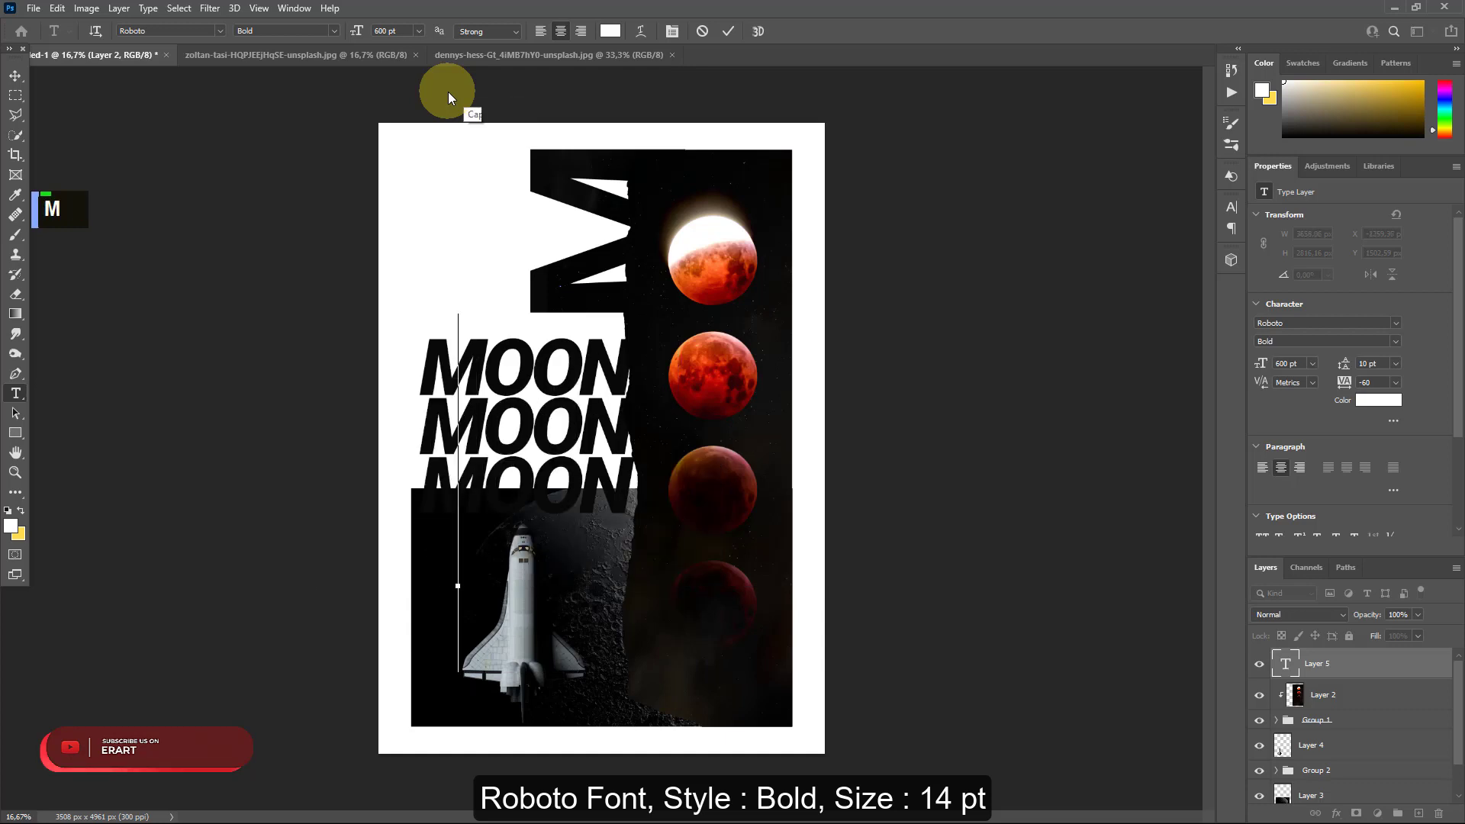
Enter the lowercase text moon and set it to 14 pt.
type("moon")
key("ctrl+a")
key("ctrl+a")
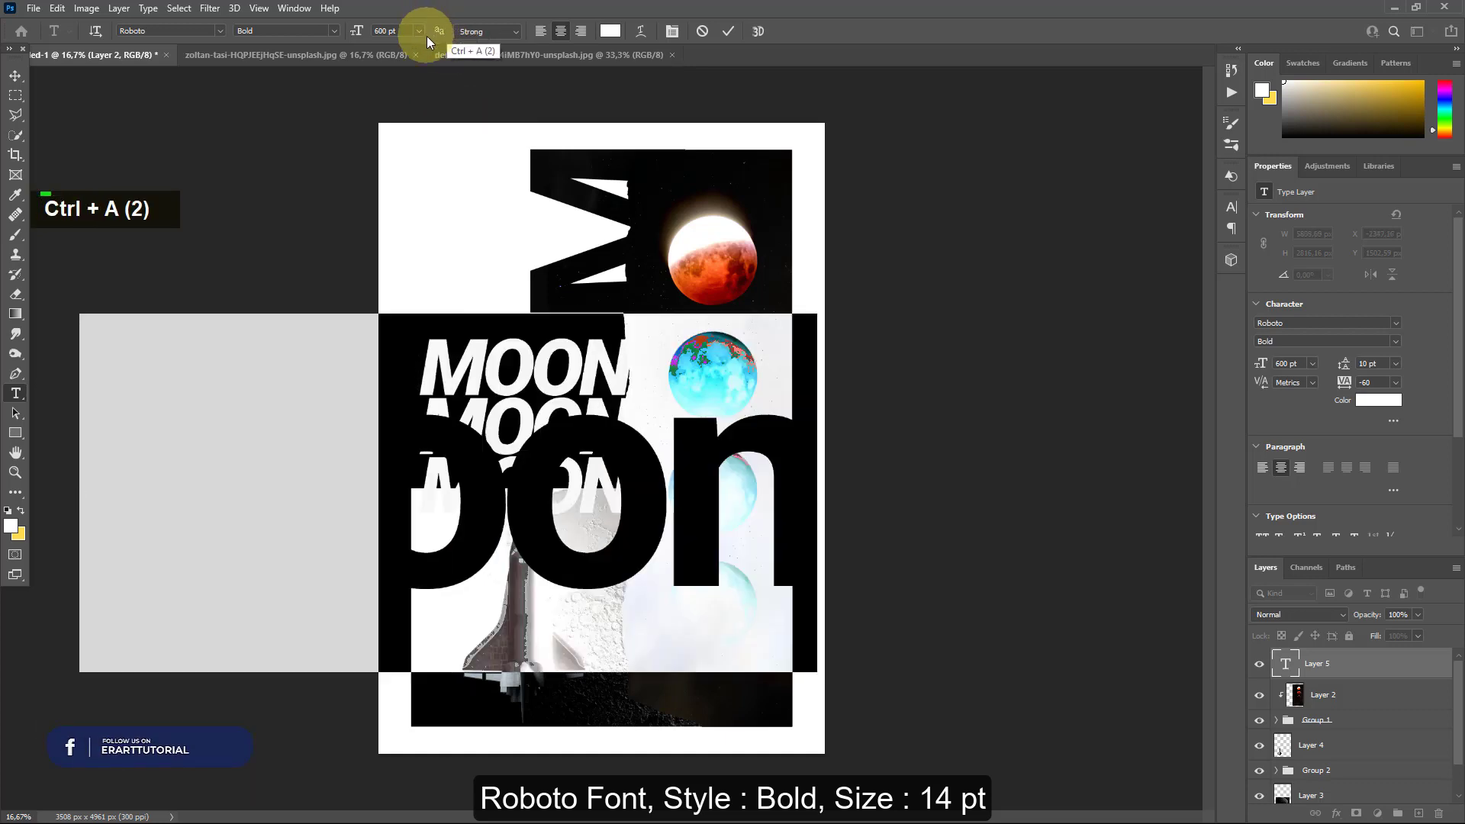
left_click(421, 33)
left_click(409, 130)
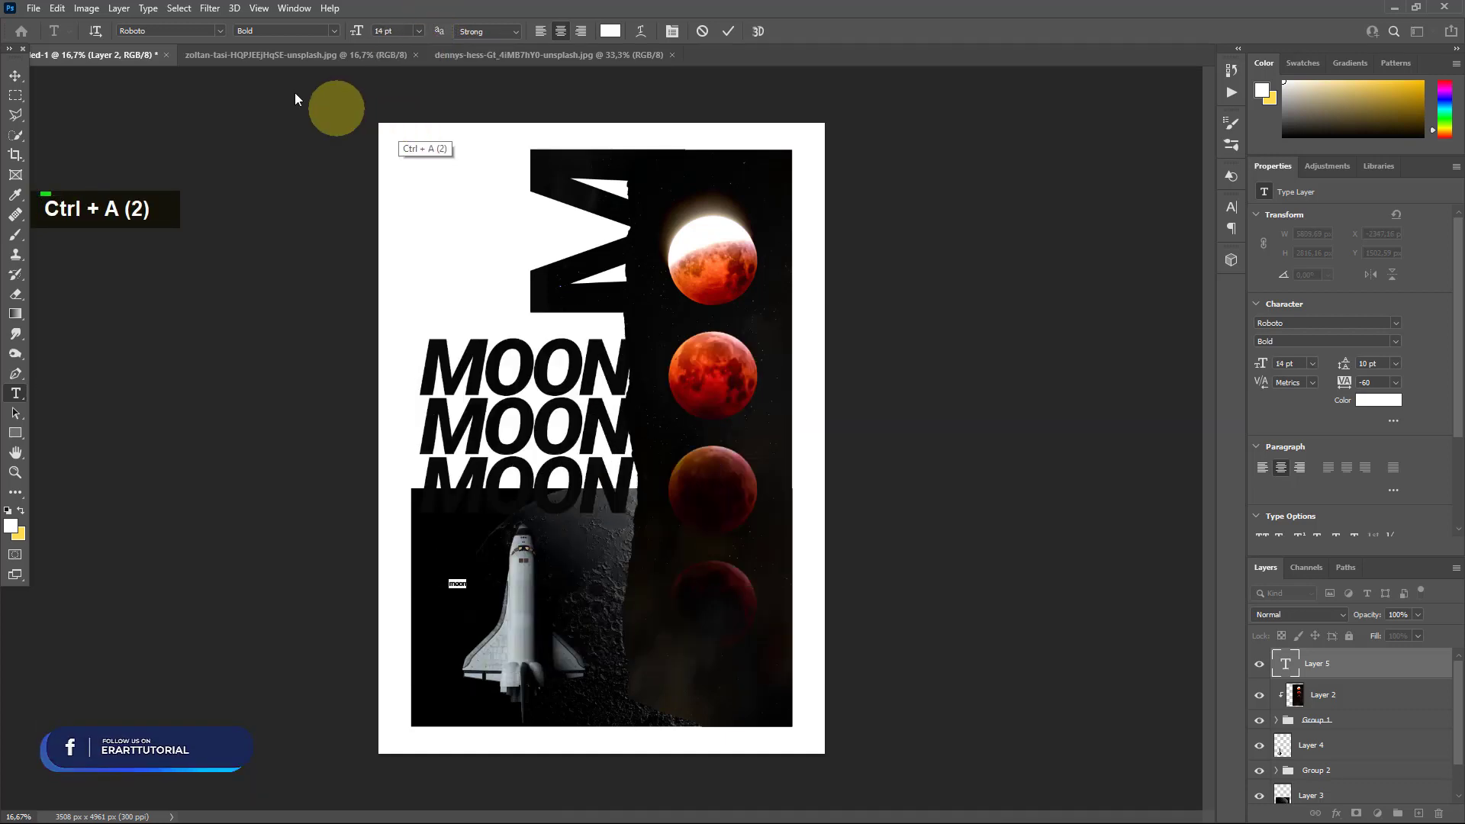
left_click(13, 79)
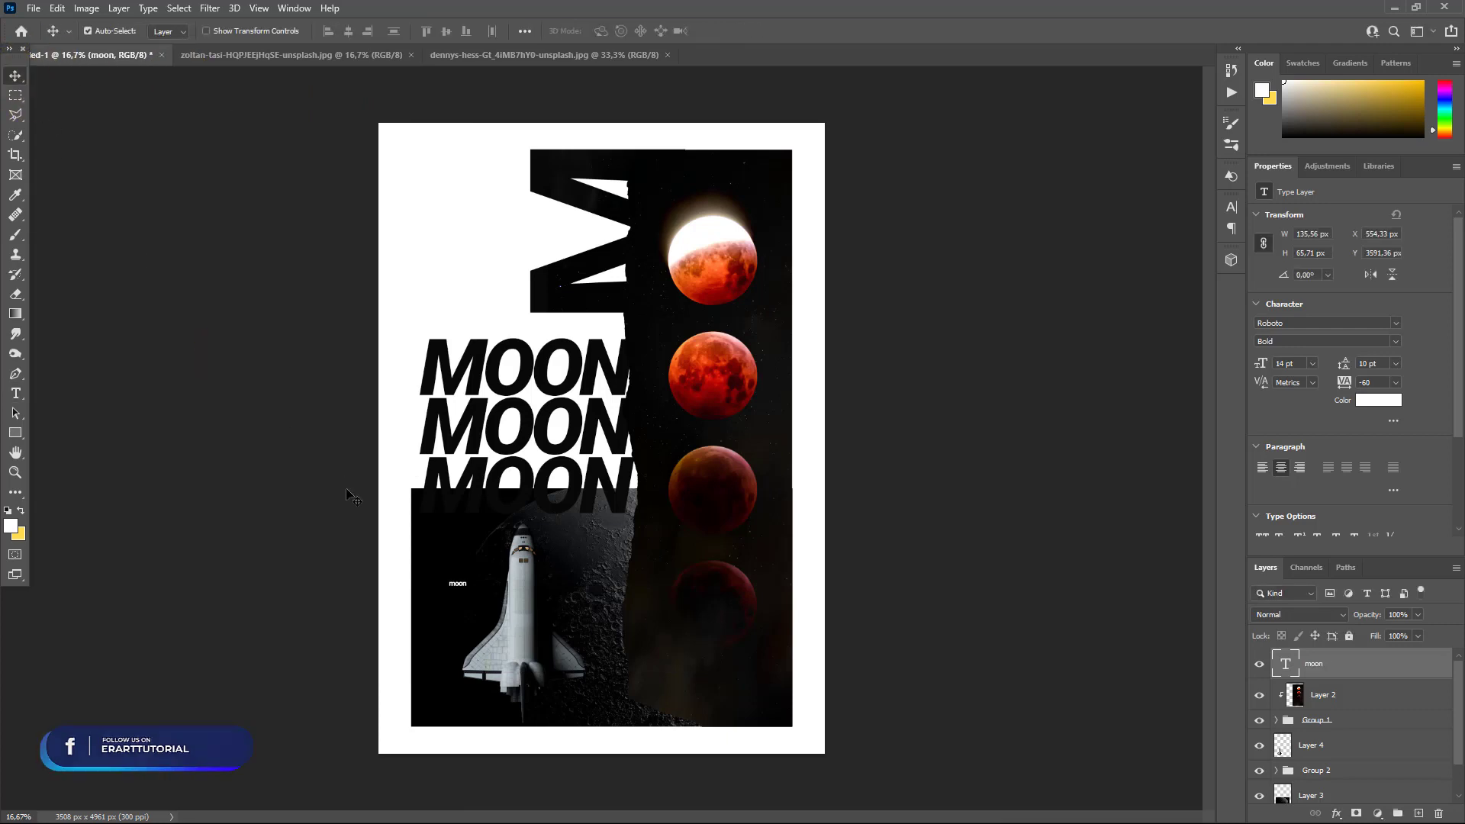
Place the small moon text in the moon photo's lower-left corner and a duplicate near its upper-right corner, at about X 1846 px, Y 2991 px.
key("ctrl+equal")
key("ctrl+equal")
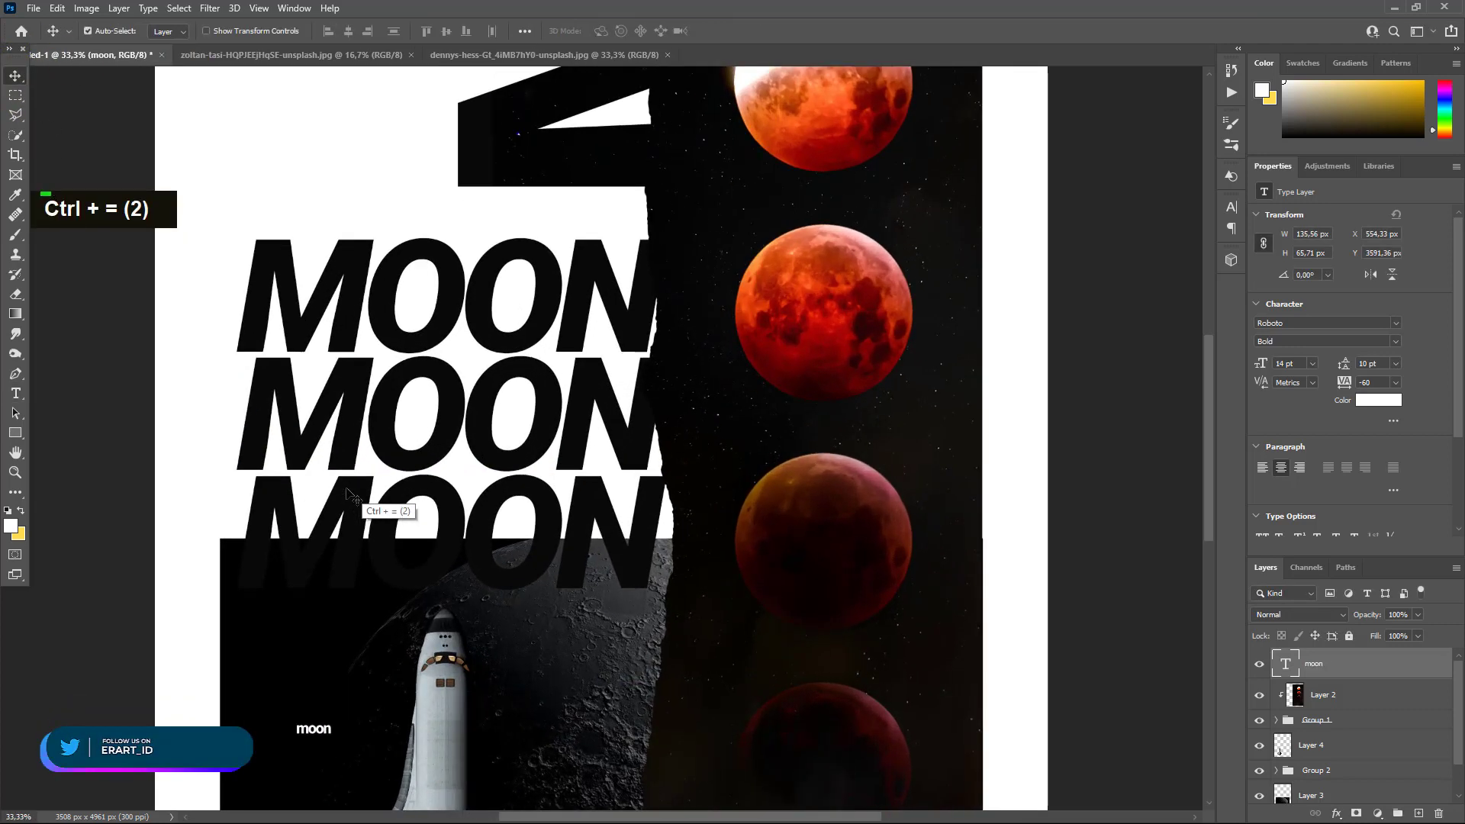
scroll(355, 500, "down", 8)
scroll(334, 626, "down", 13)
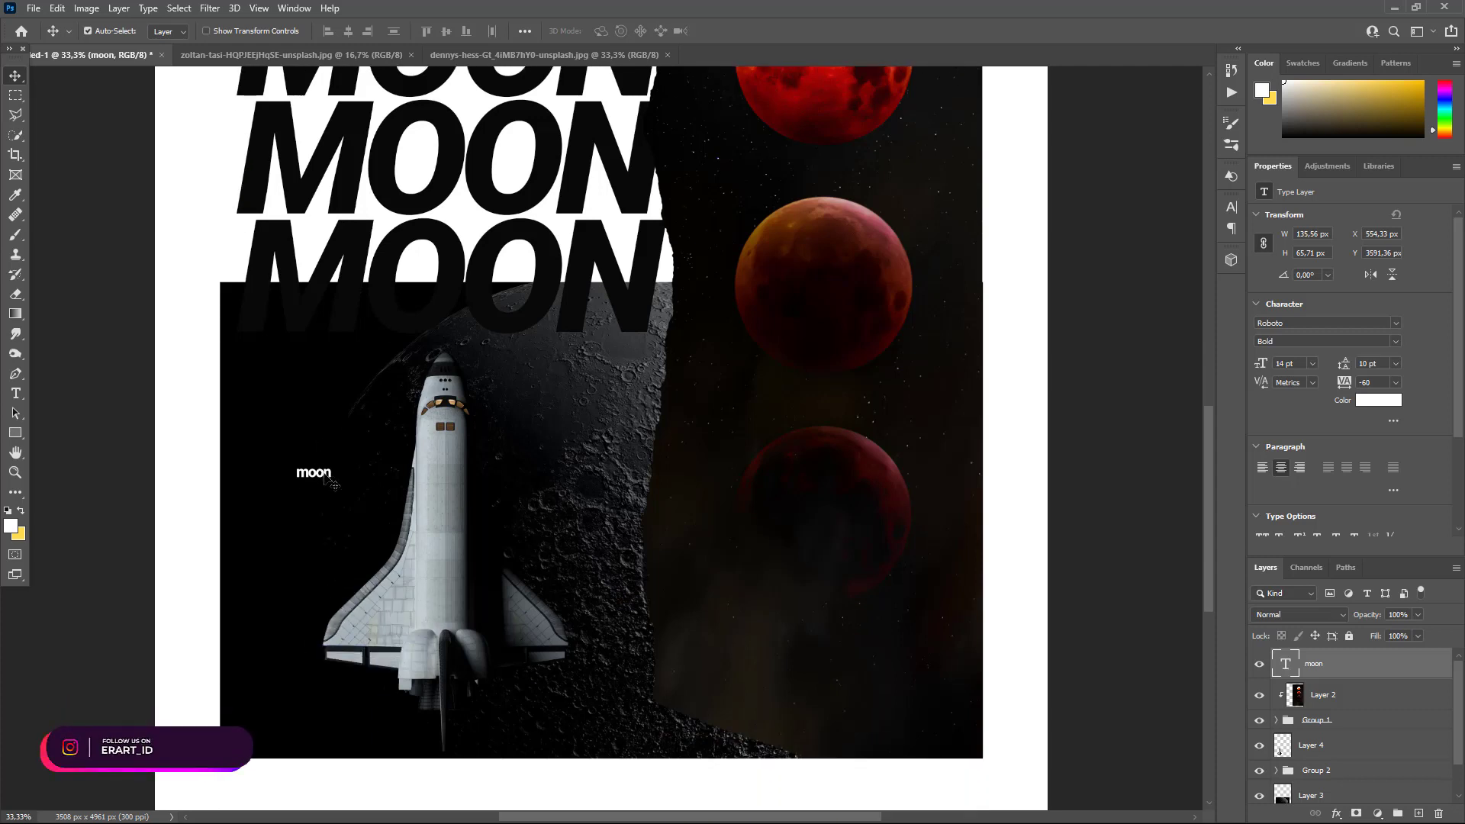
left_click_drag(327, 478, 643, 322)
key("ctrl+j")
Scale the eclipse image on Layer 2 proportionally from its center to 111.68%.
scroll(738, 492, "up", 4)
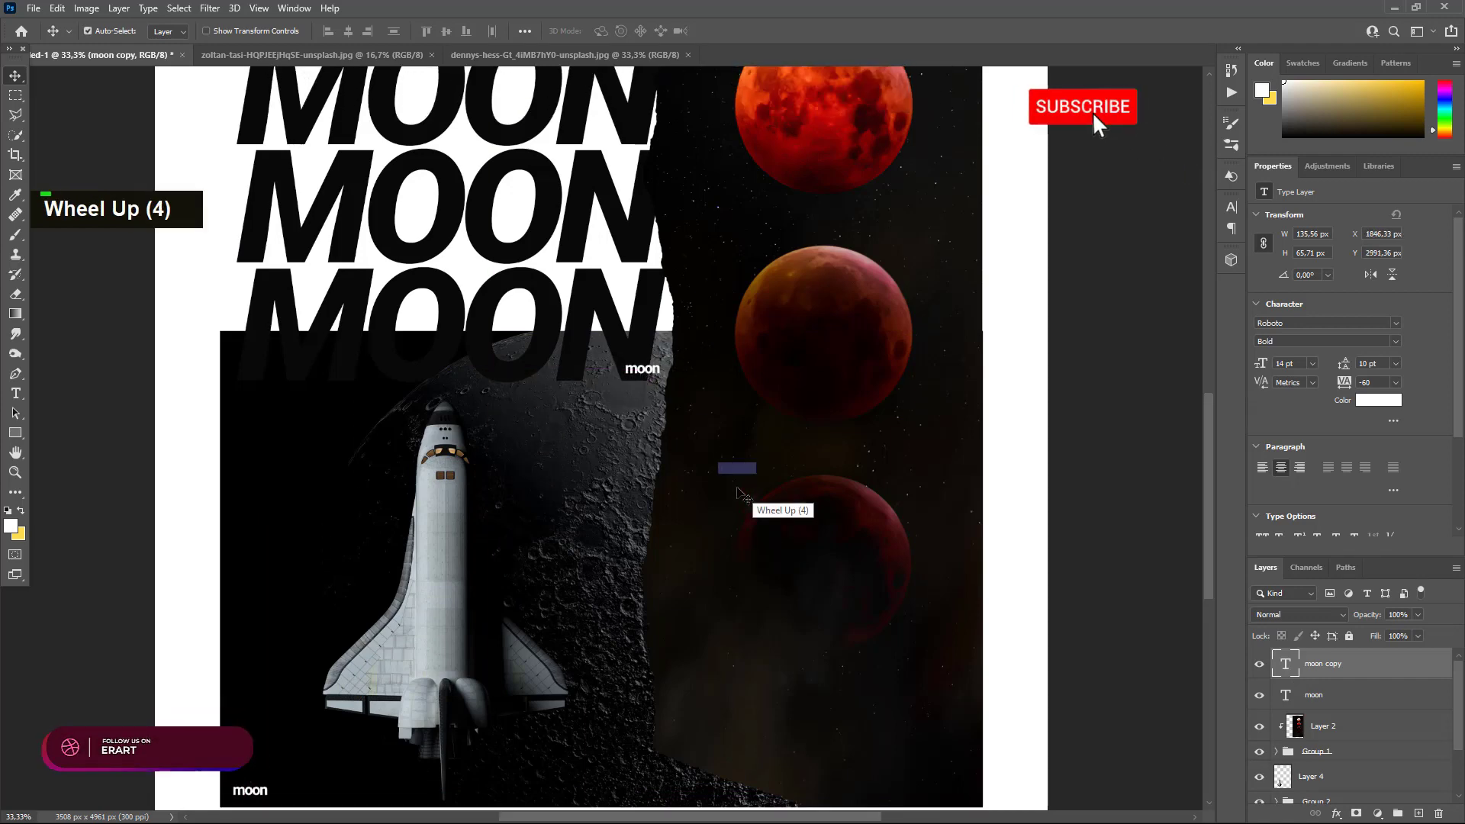
scroll(739, 492, "up", 13)
scroll(738, 493, "up", 20)
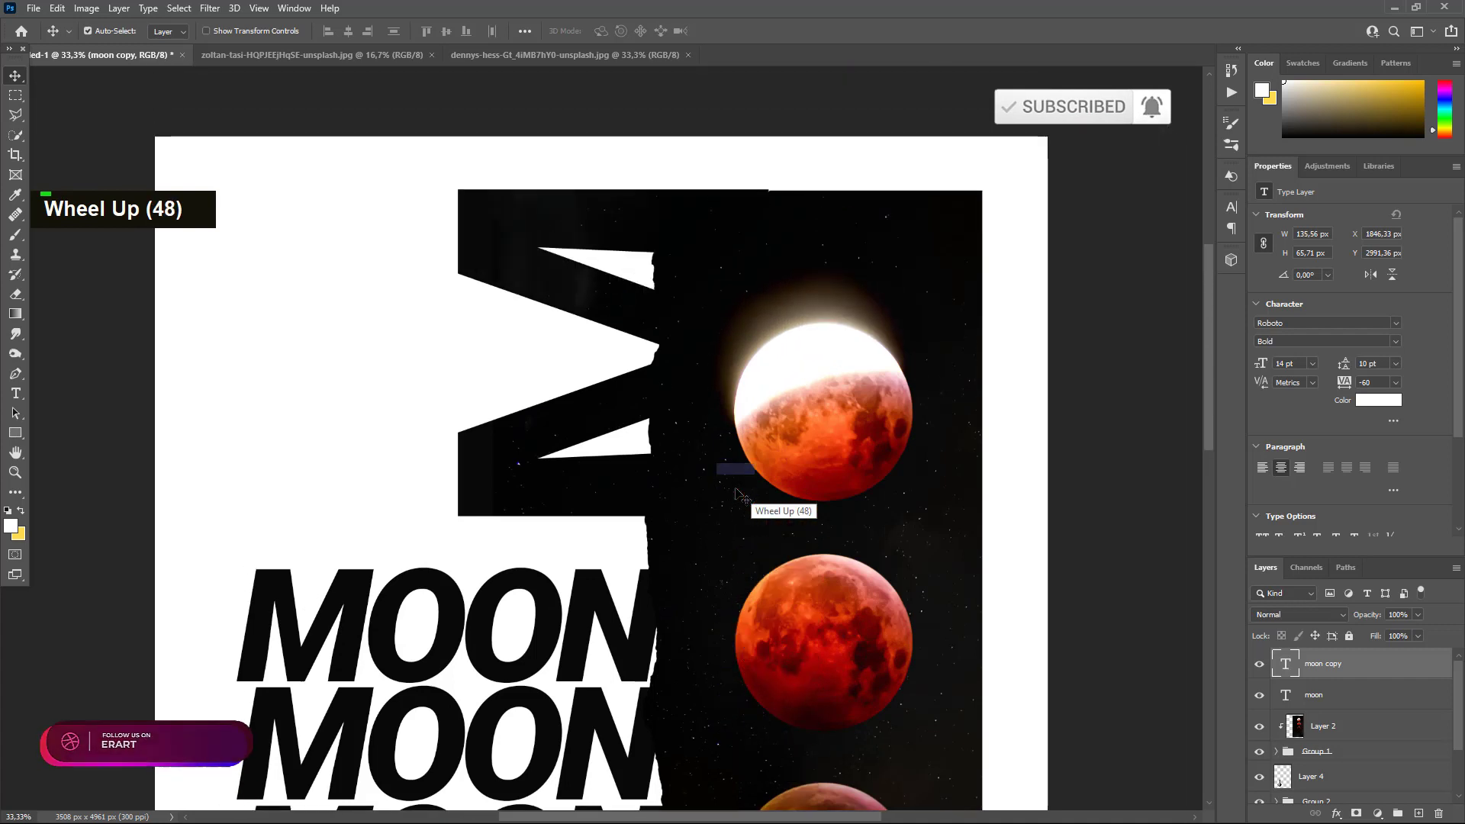
scroll(738, 493, "up", 1)
left_click(533, 450)
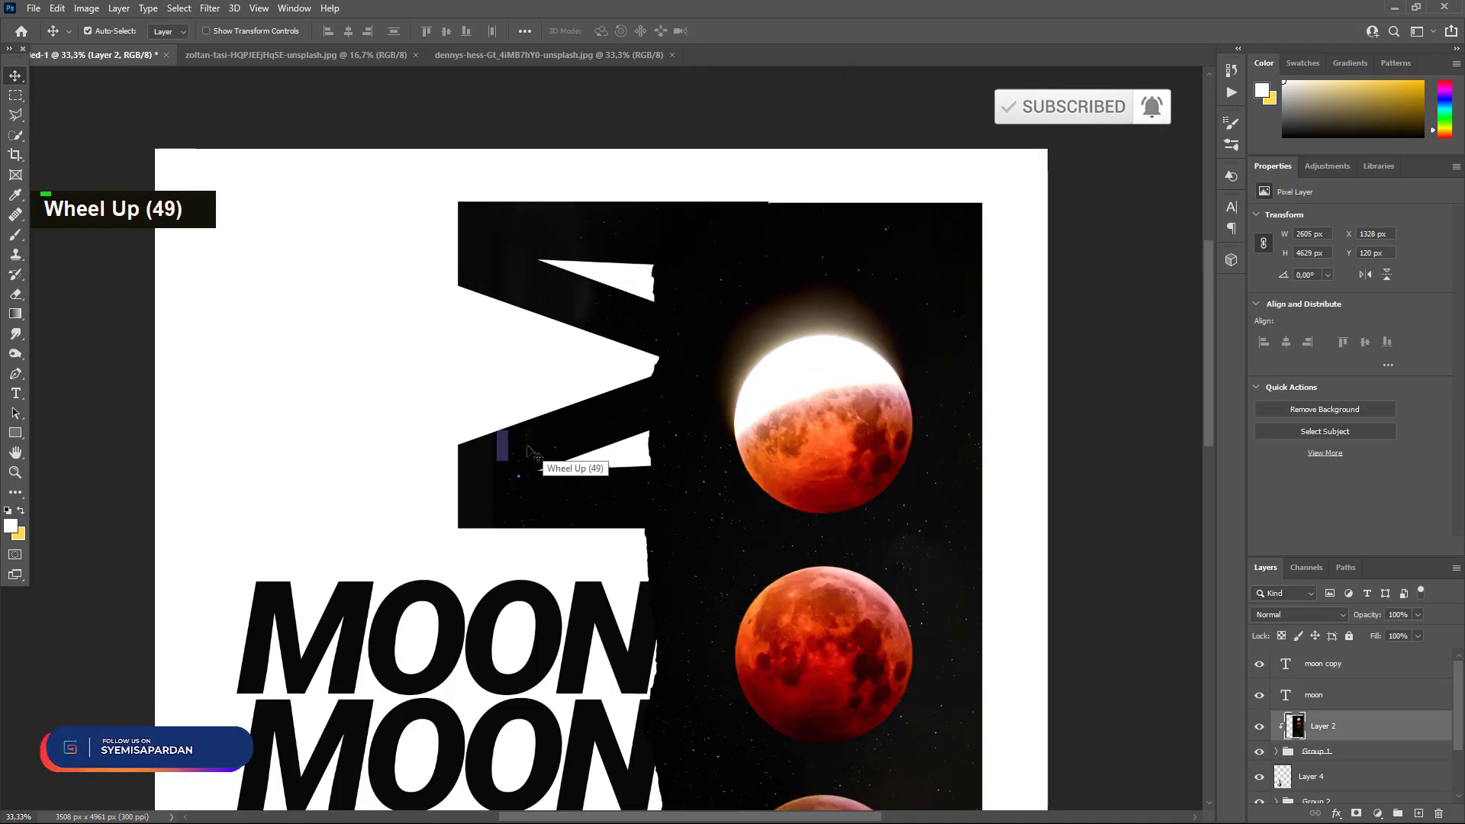
key("ctrl+t")
key("ctrl+minus")
key("ctrl+minus")
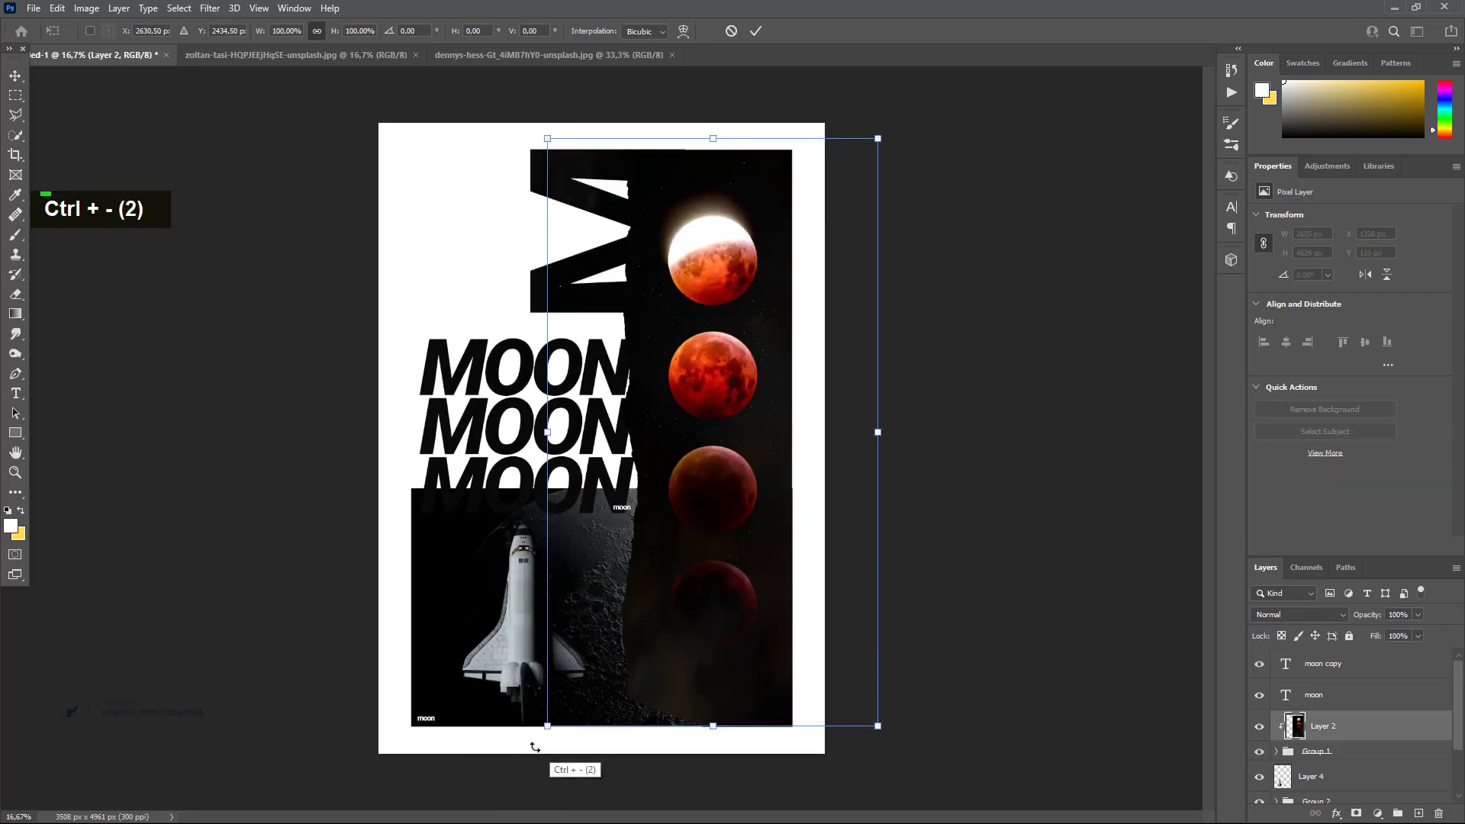
left_click_drag(547, 726, 518, 756)
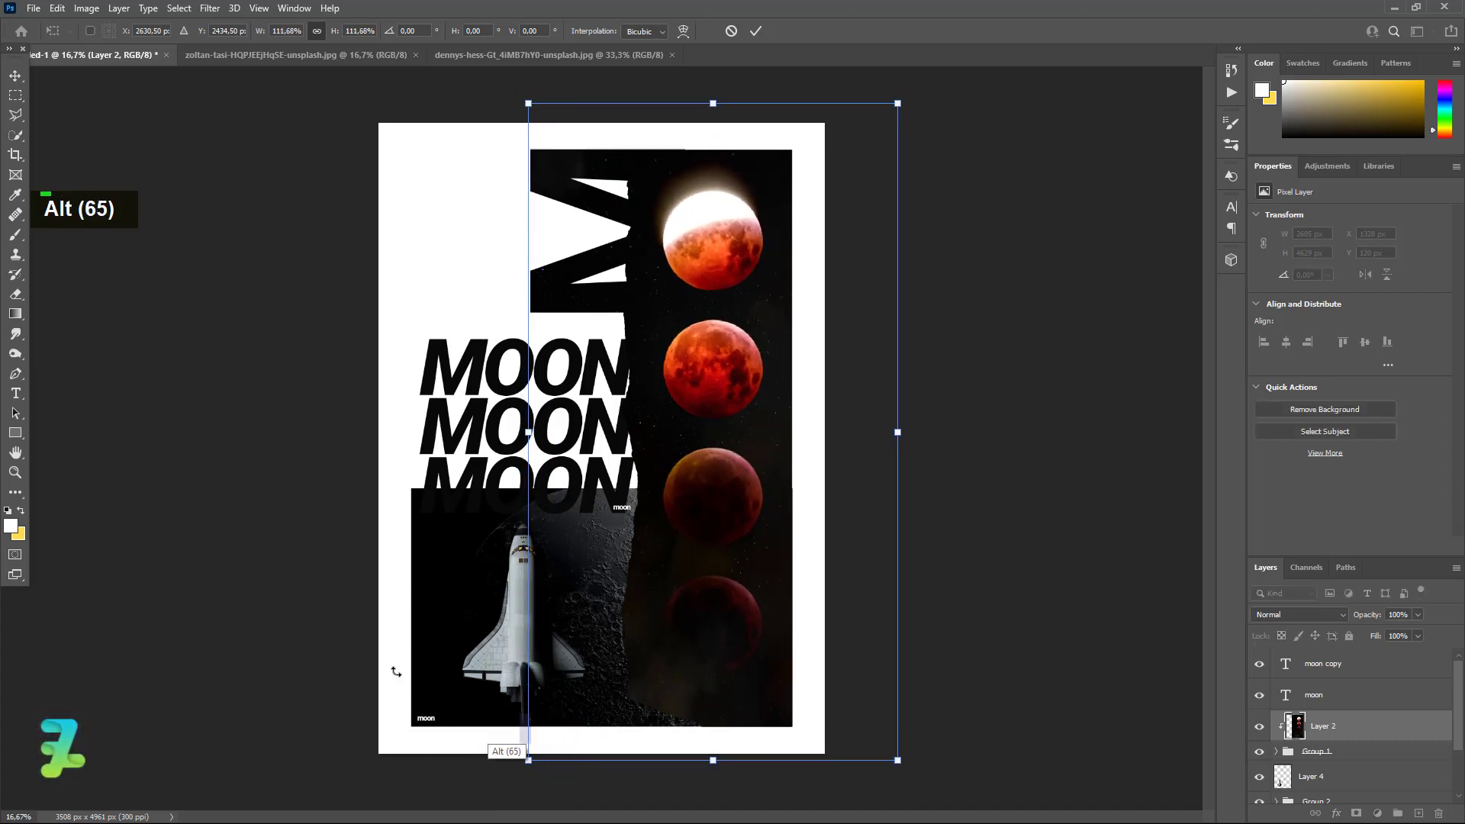
left_click(15, 76)
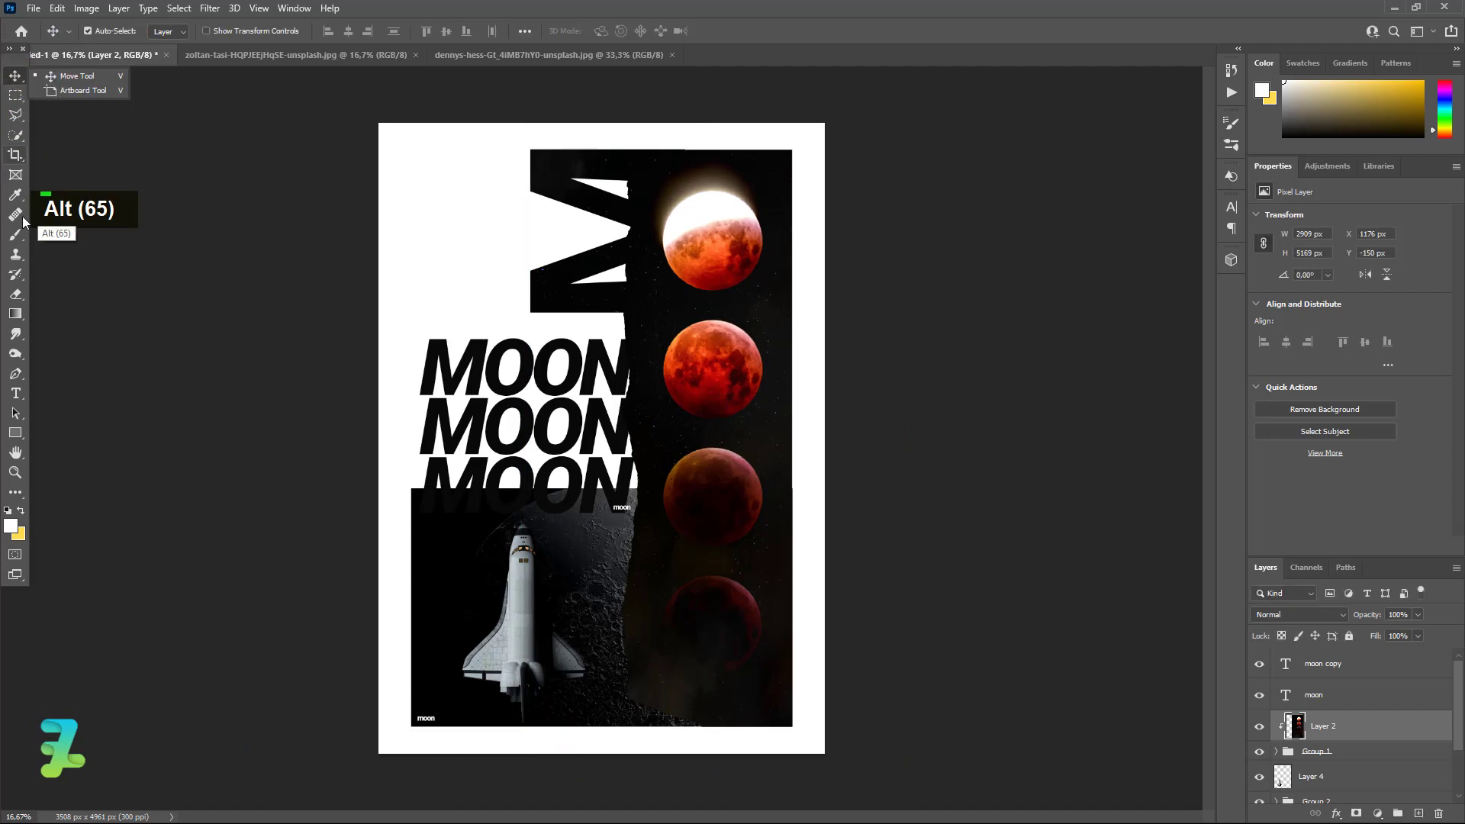
Add a 36 pt Roboto Black text layer in the poster's upper-left white area and paste the quote beginning "As far as I'm concerned".
left_click(15, 393)
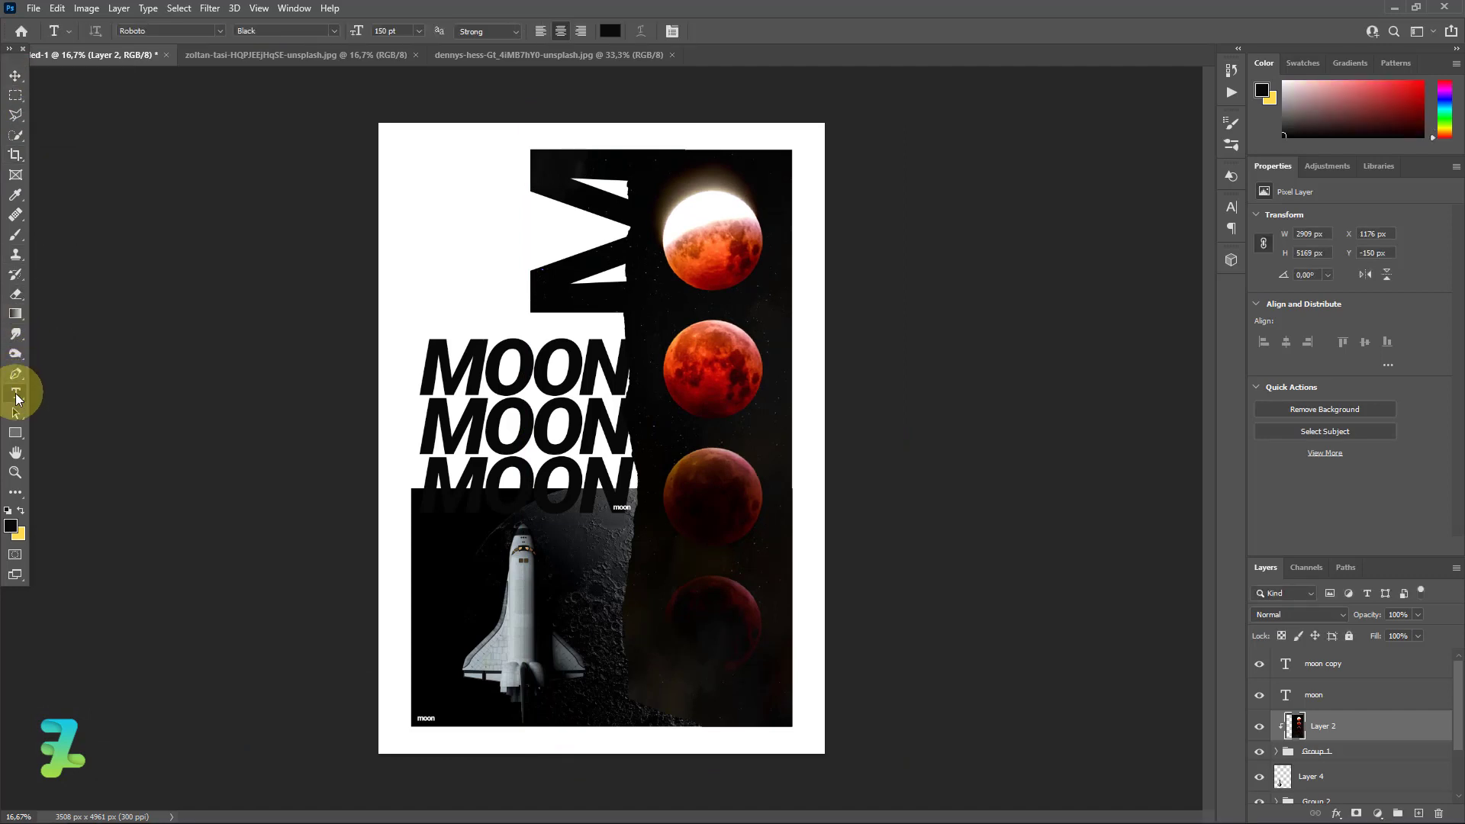
left_click(416, 31)
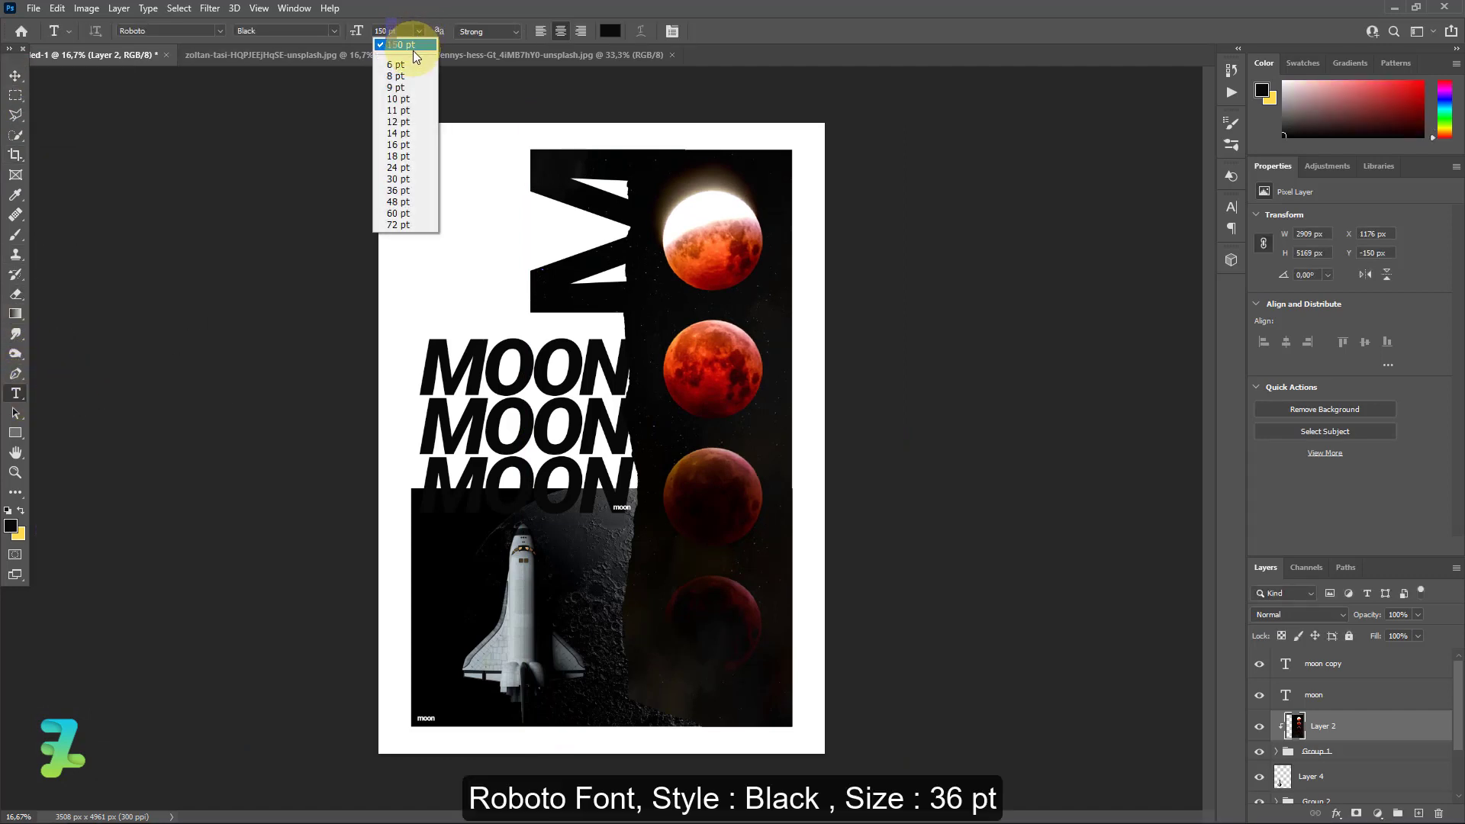
left_click(395, 190)
left_click(408, 171)
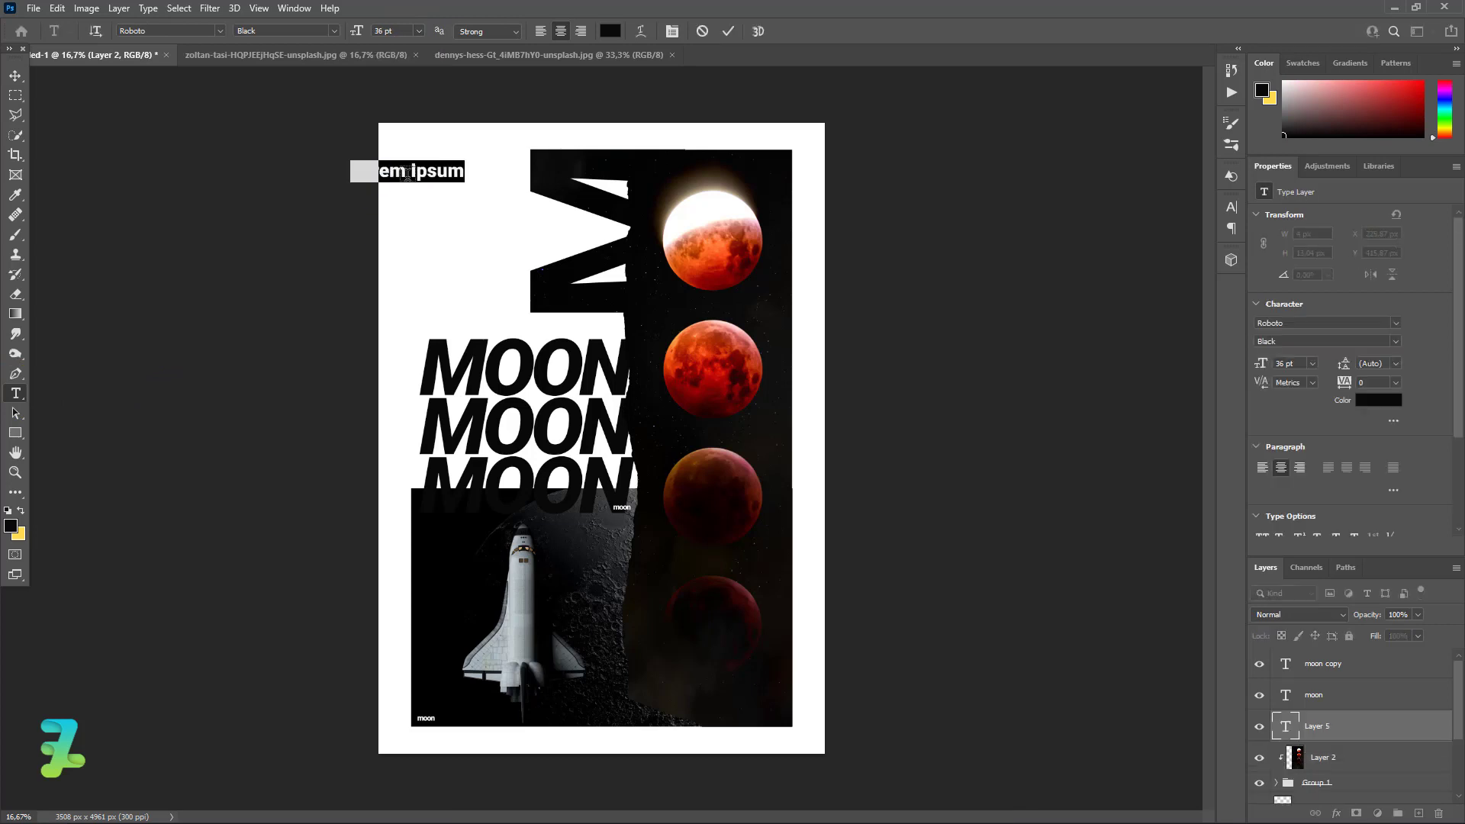
key("ctrl+v")
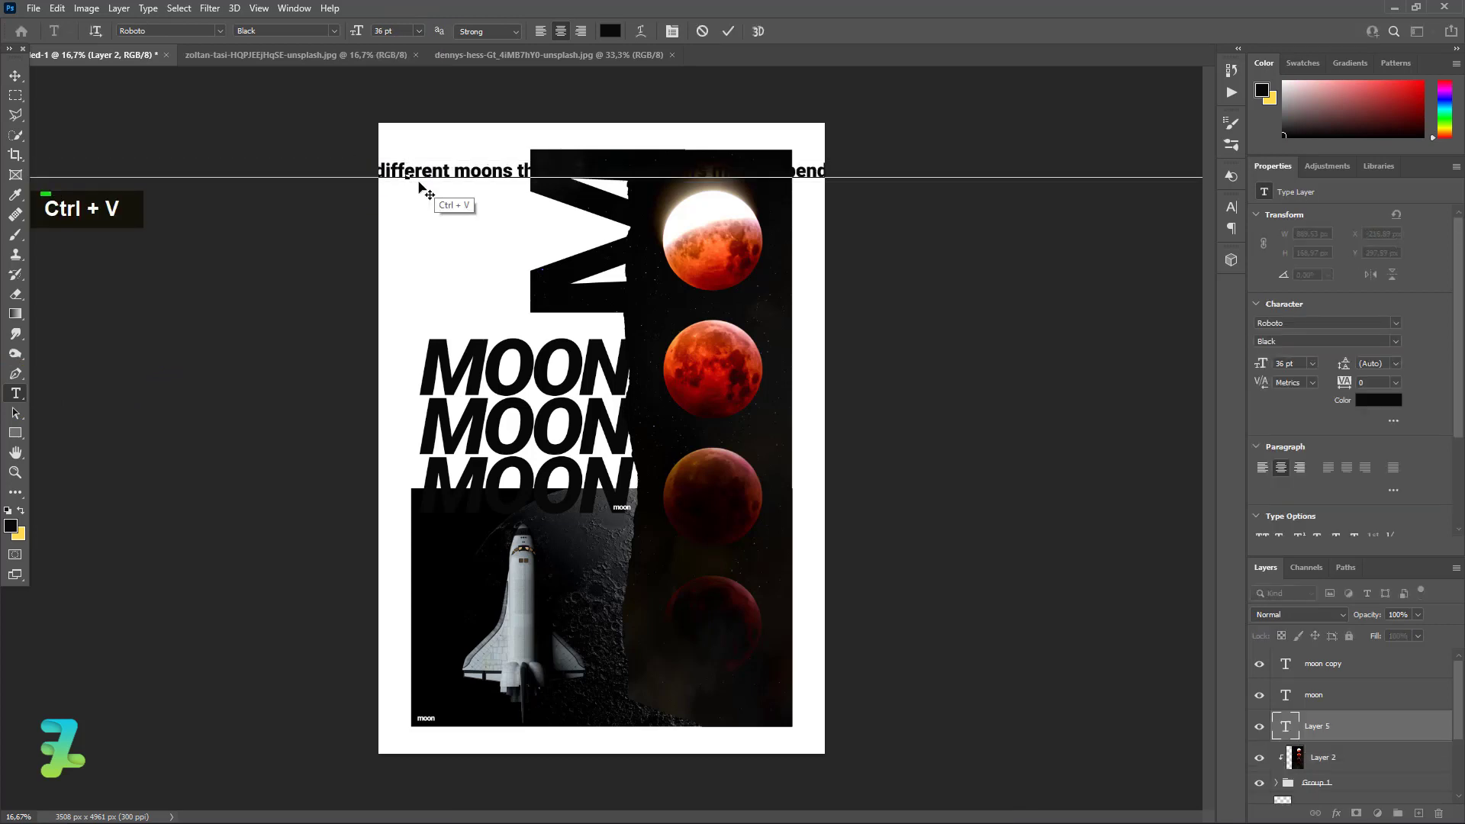
Move the pasted quote so its beginning sits near the poster's upper-left corner, at about X 222 px, Y 214 px.
left_click(15, 76)
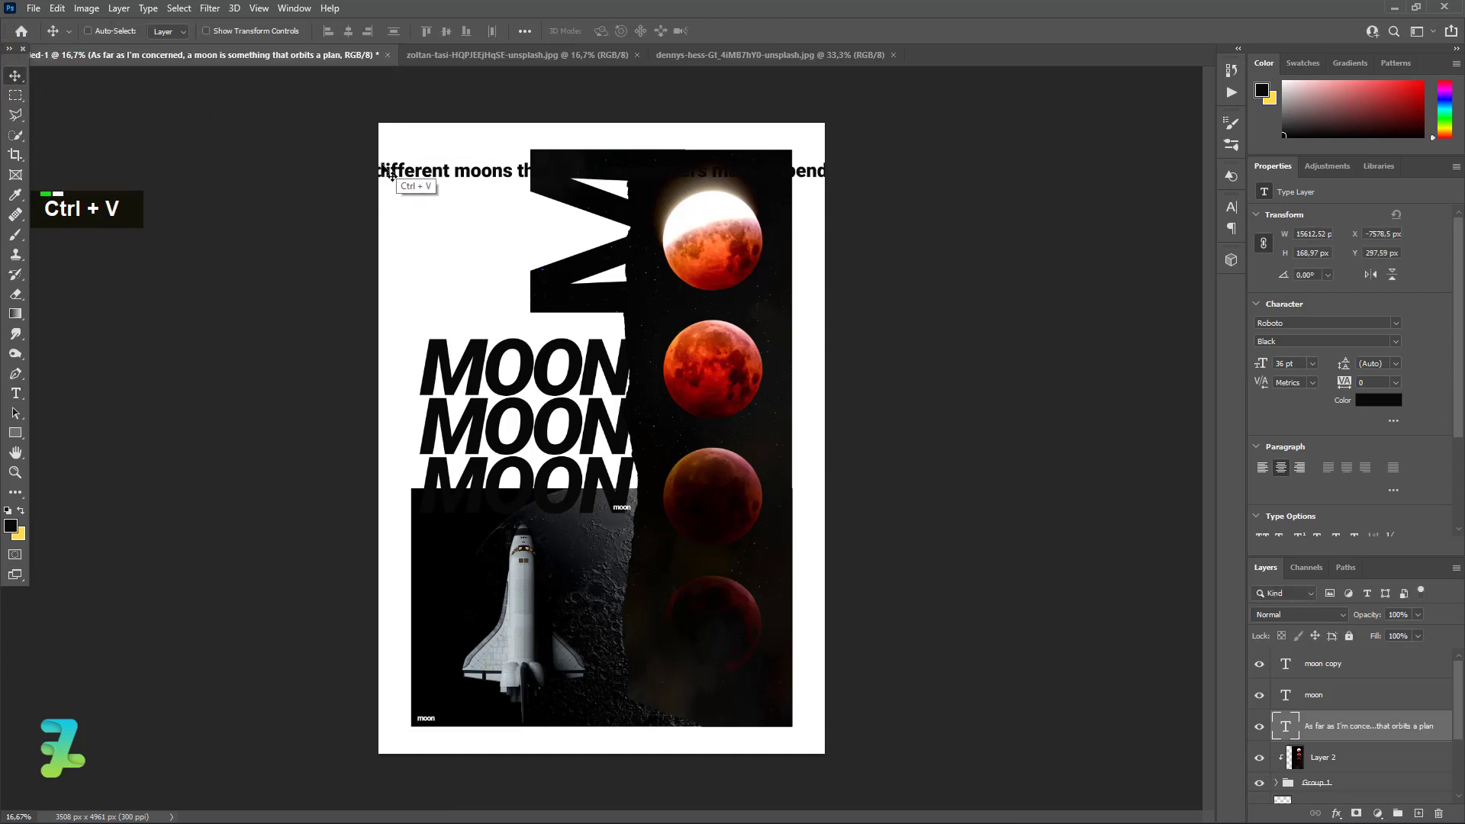
left_click_drag(381, 166, 956, 161)
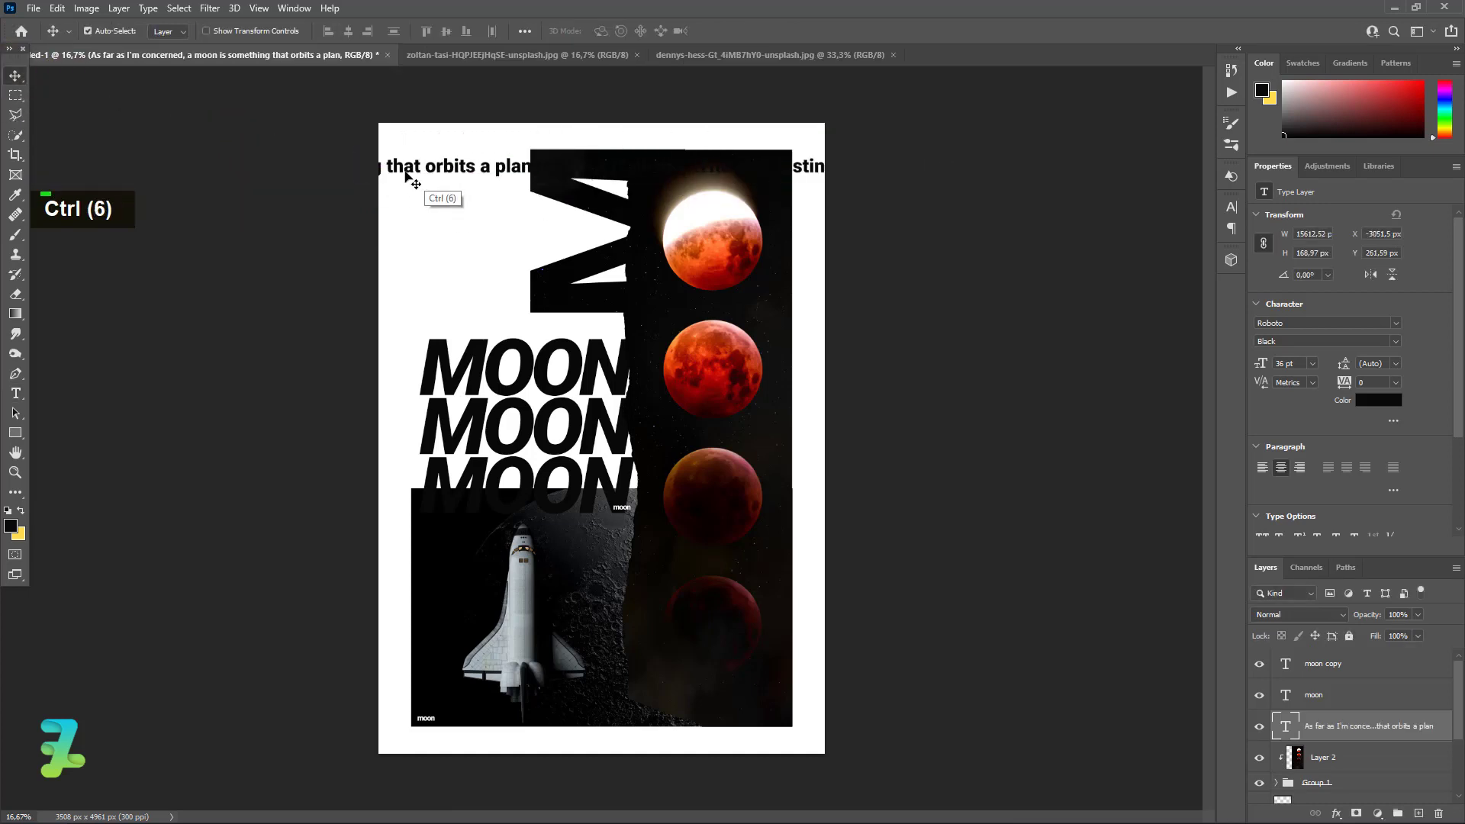
left_click_drag(412, 183, 821, 164)
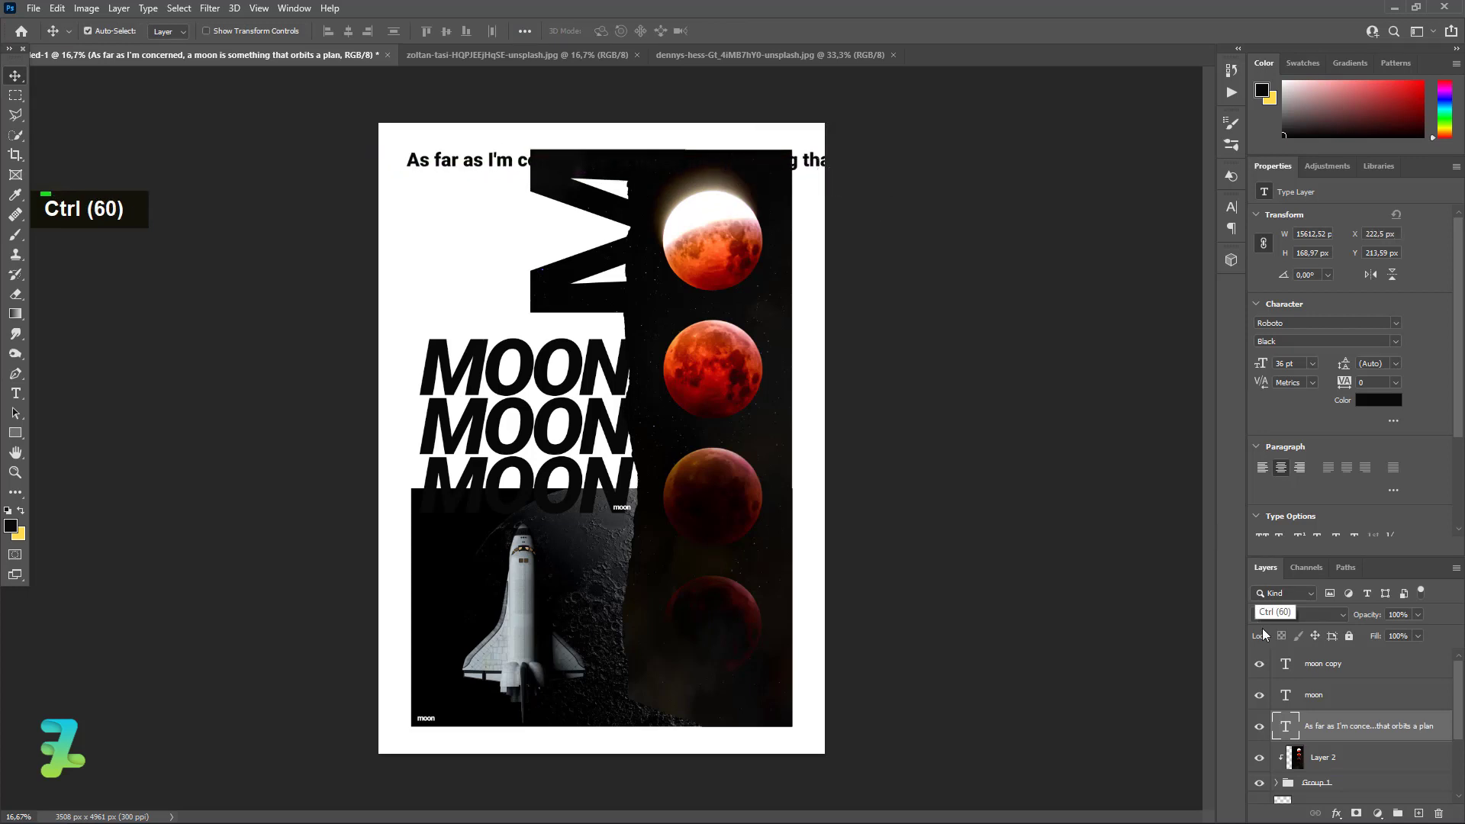
Set the quote's font size to 18 pt and move its start to the upper-left margin, at about X 255 px, Y 208 px.
double_click(1289, 723)
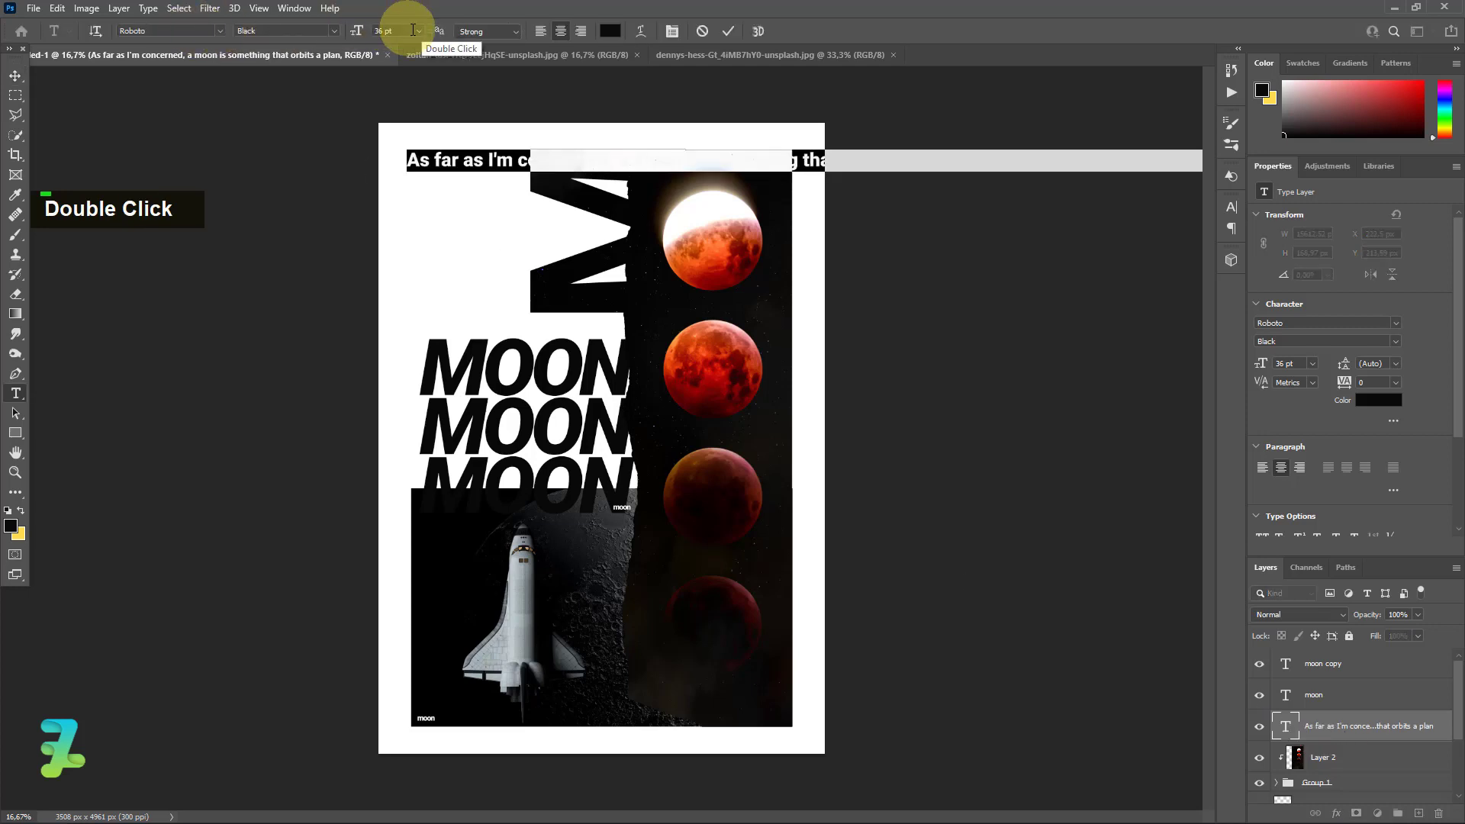
left_click(418, 31)
left_click(400, 156)
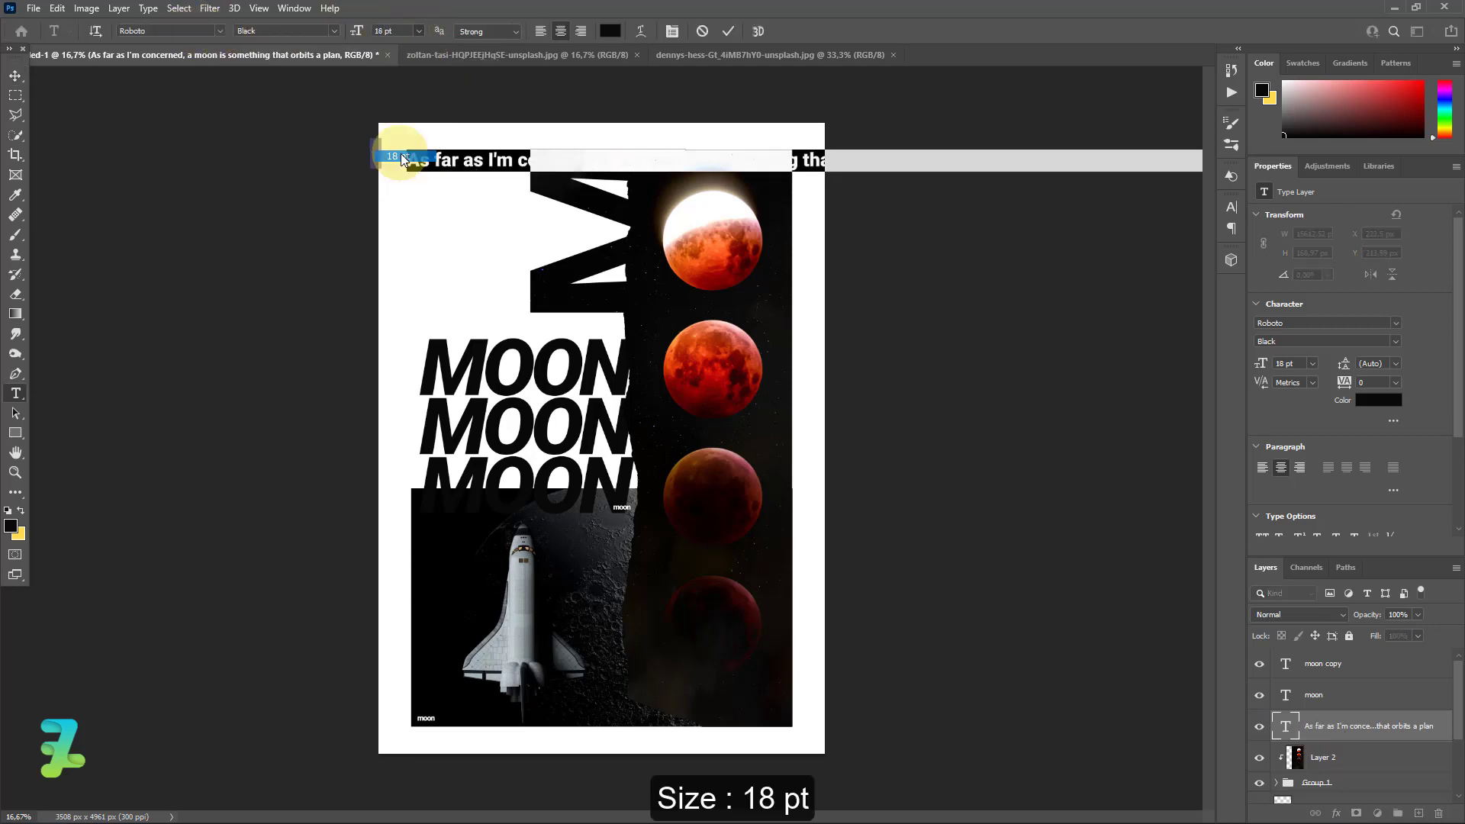
left_click(15, 75)
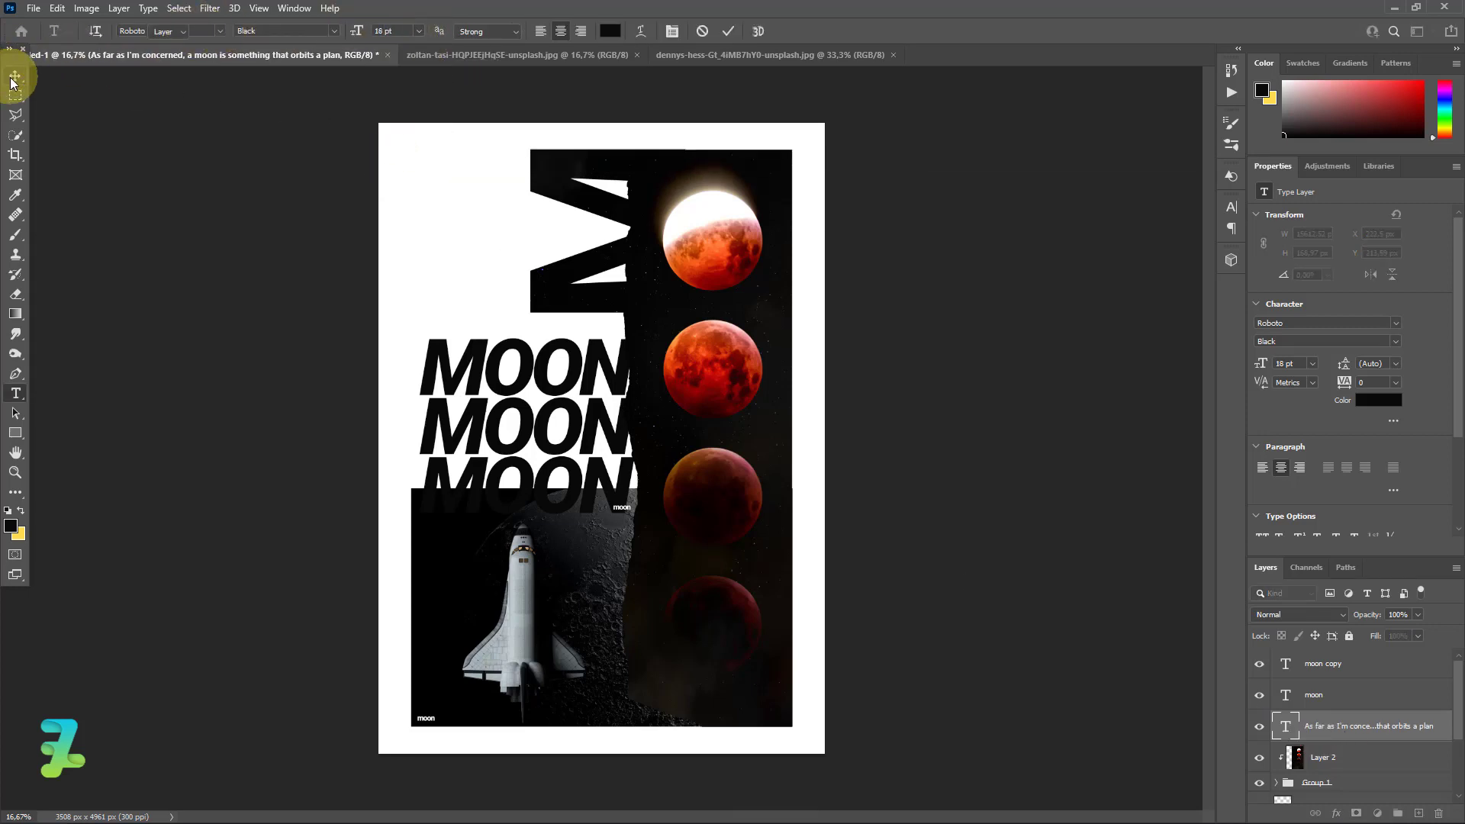
key("ctrl+t")
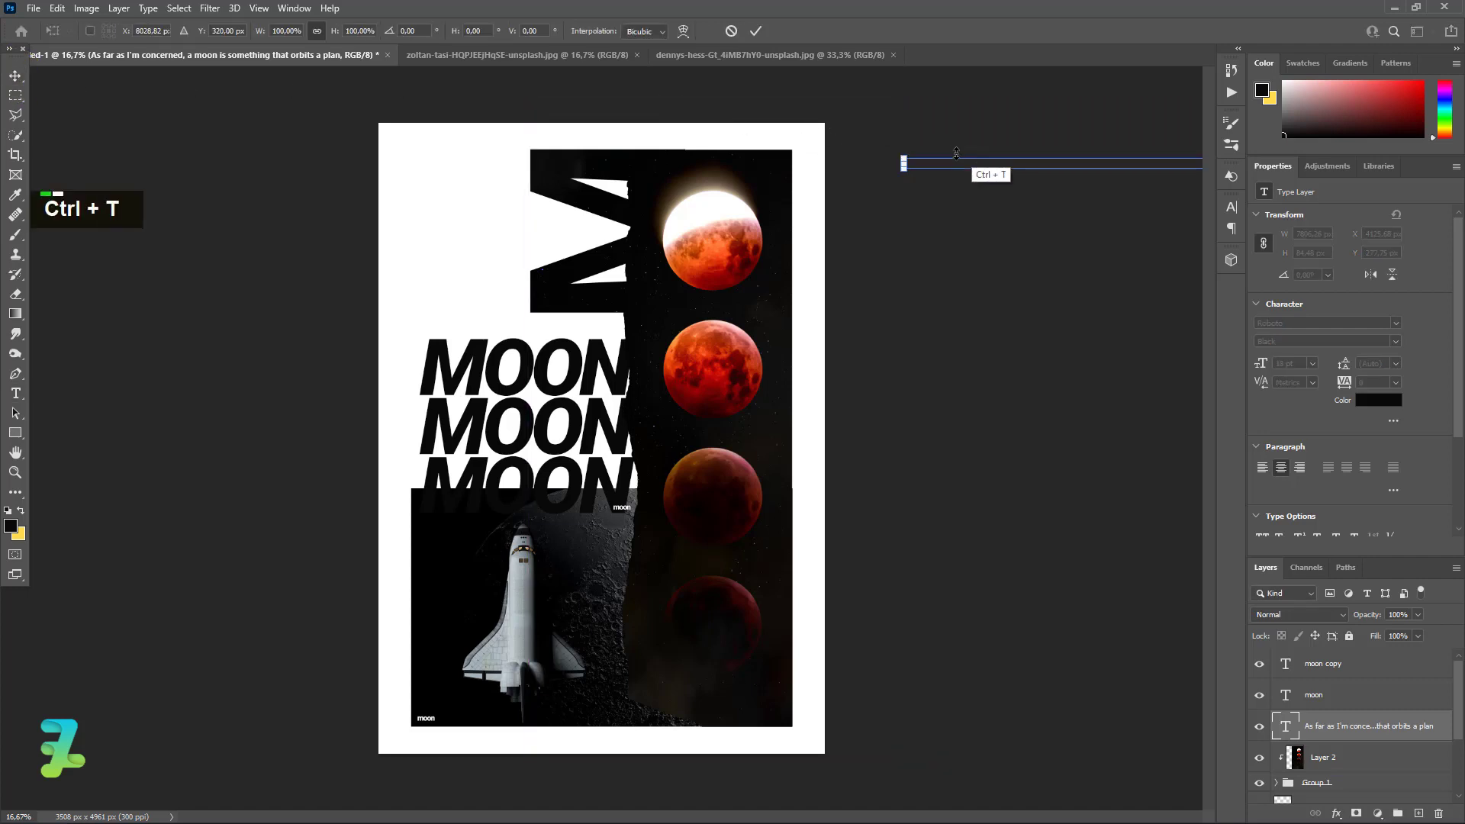
left_click_drag(953, 171, 461, 161)
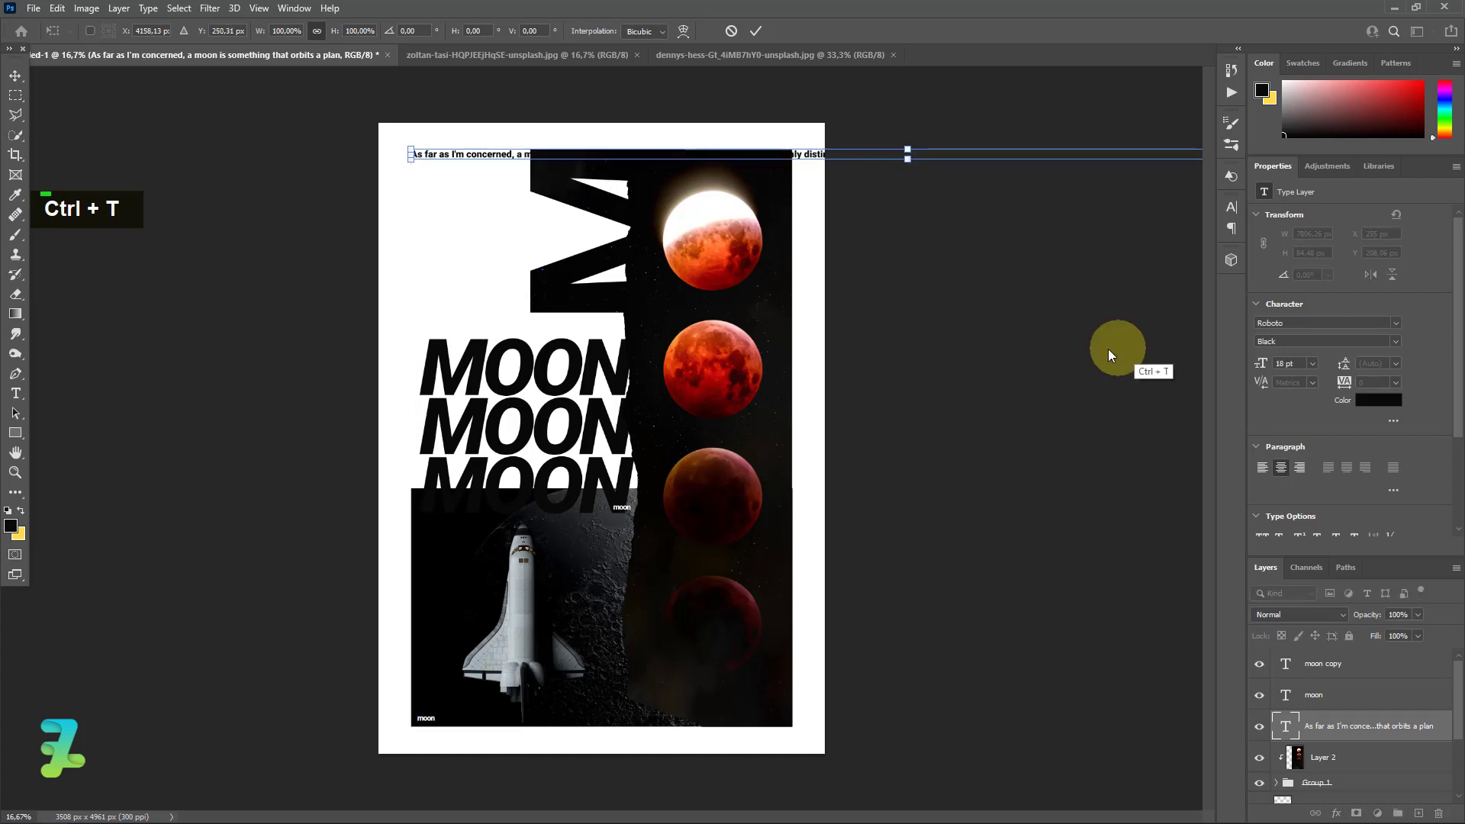
Break the line after "As far as I'm concerned,", left-align the quote and move it back to about X 243 px, Y 220 px.
double_click(1287, 727)
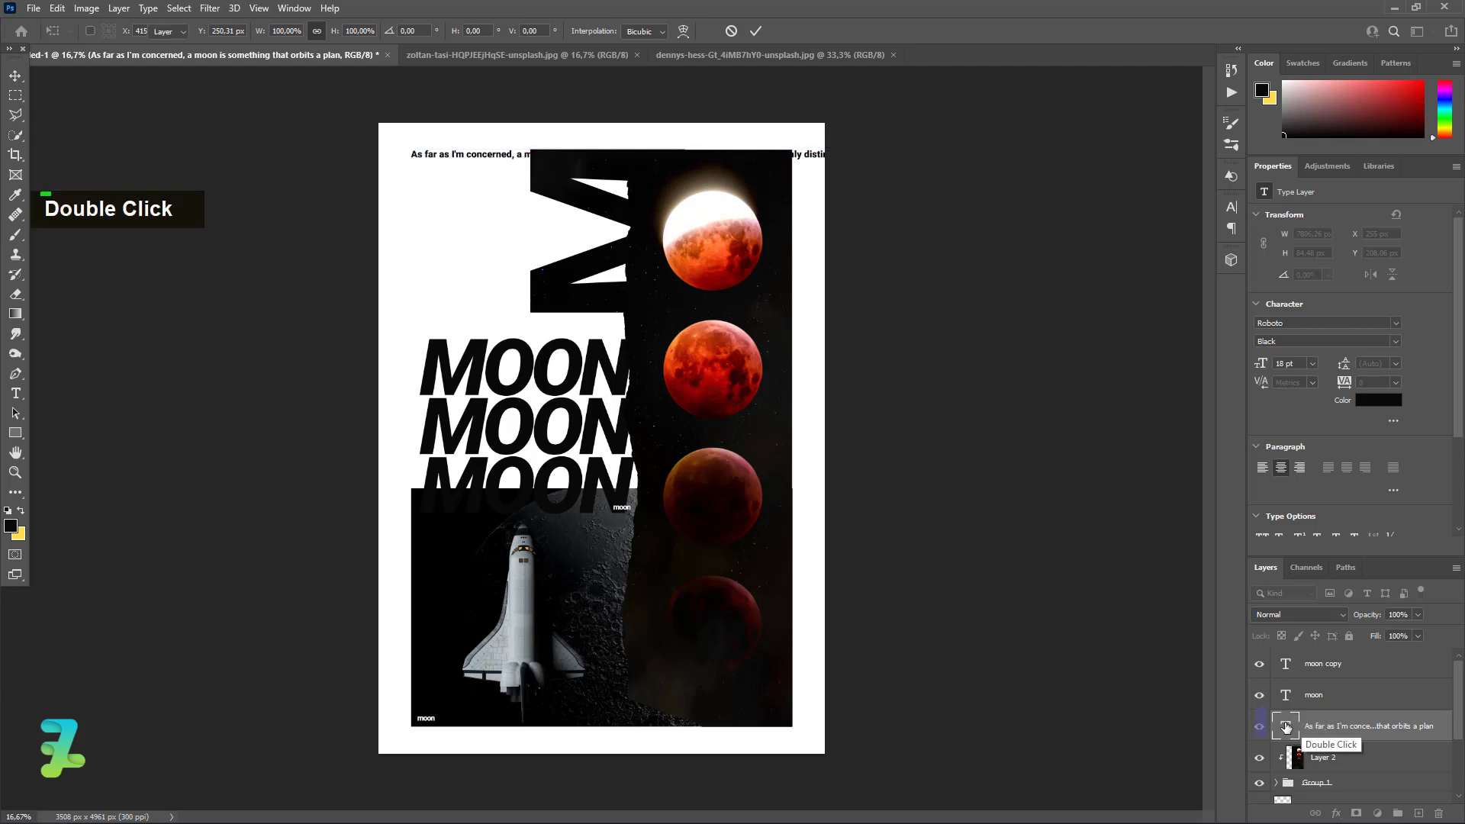
left_click(515, 154)
key("Return")
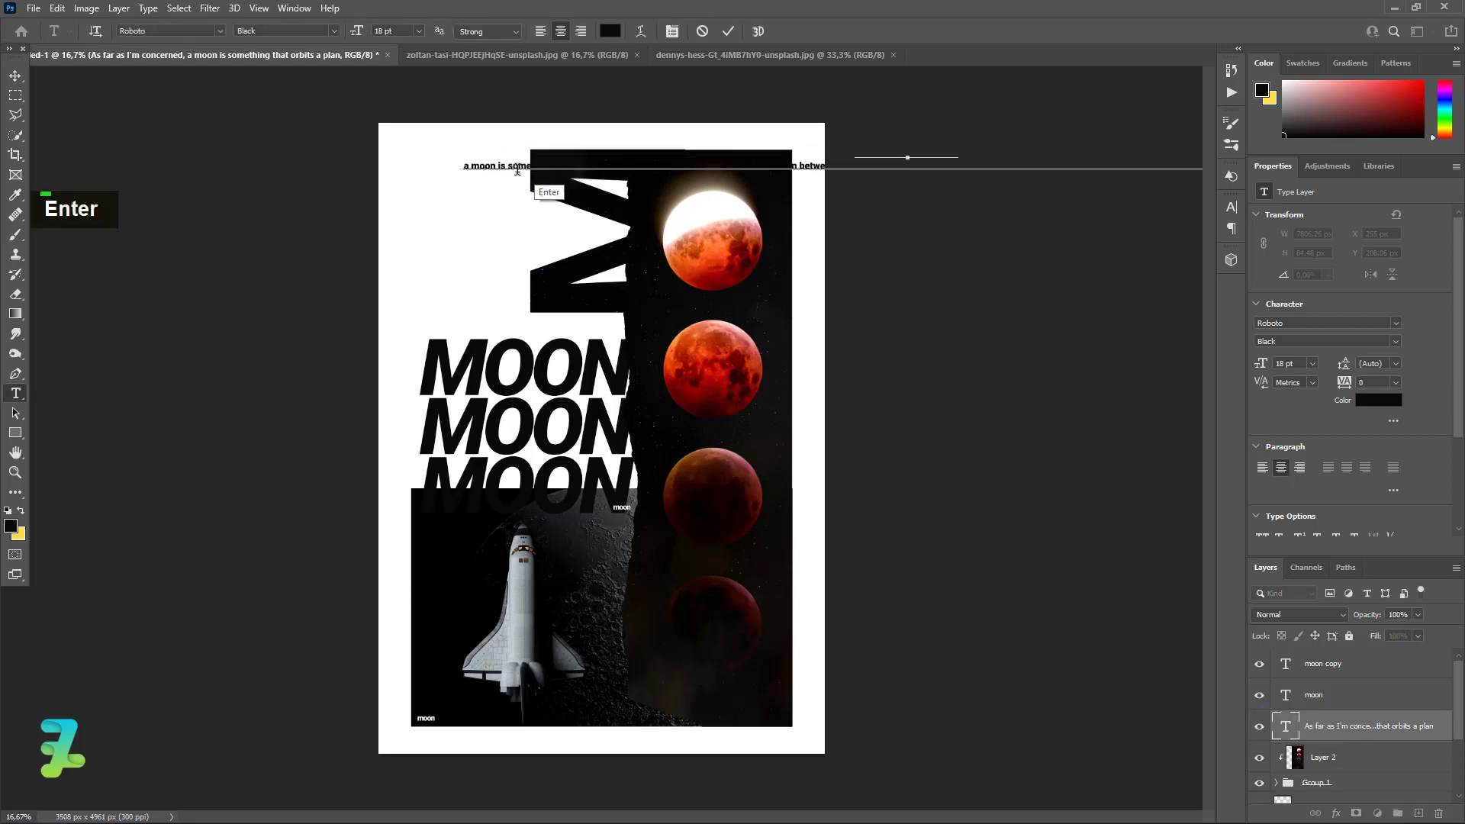
key("ctrl+a")
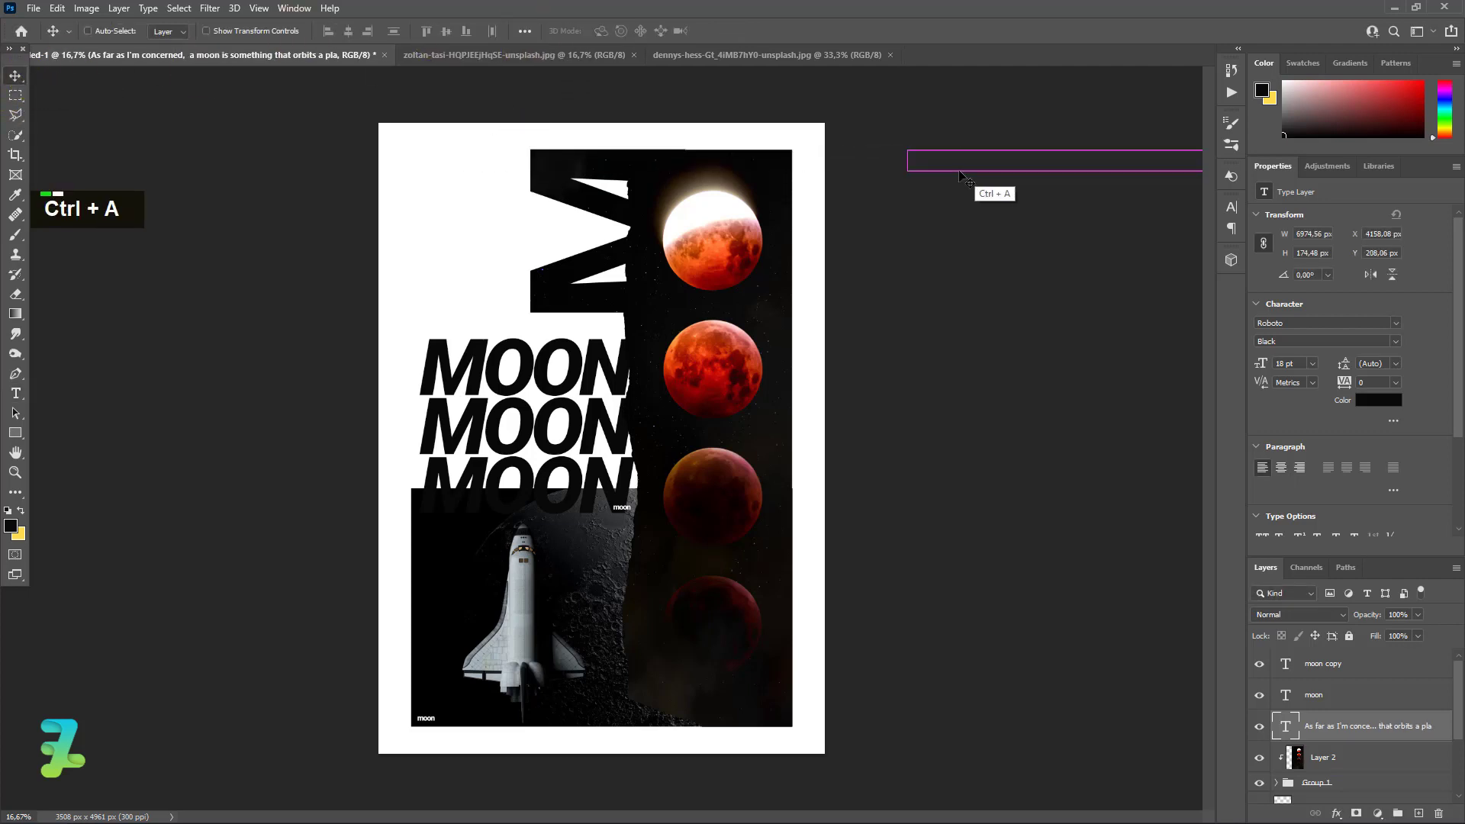
left_click_drag(973, 171, 461, 177)
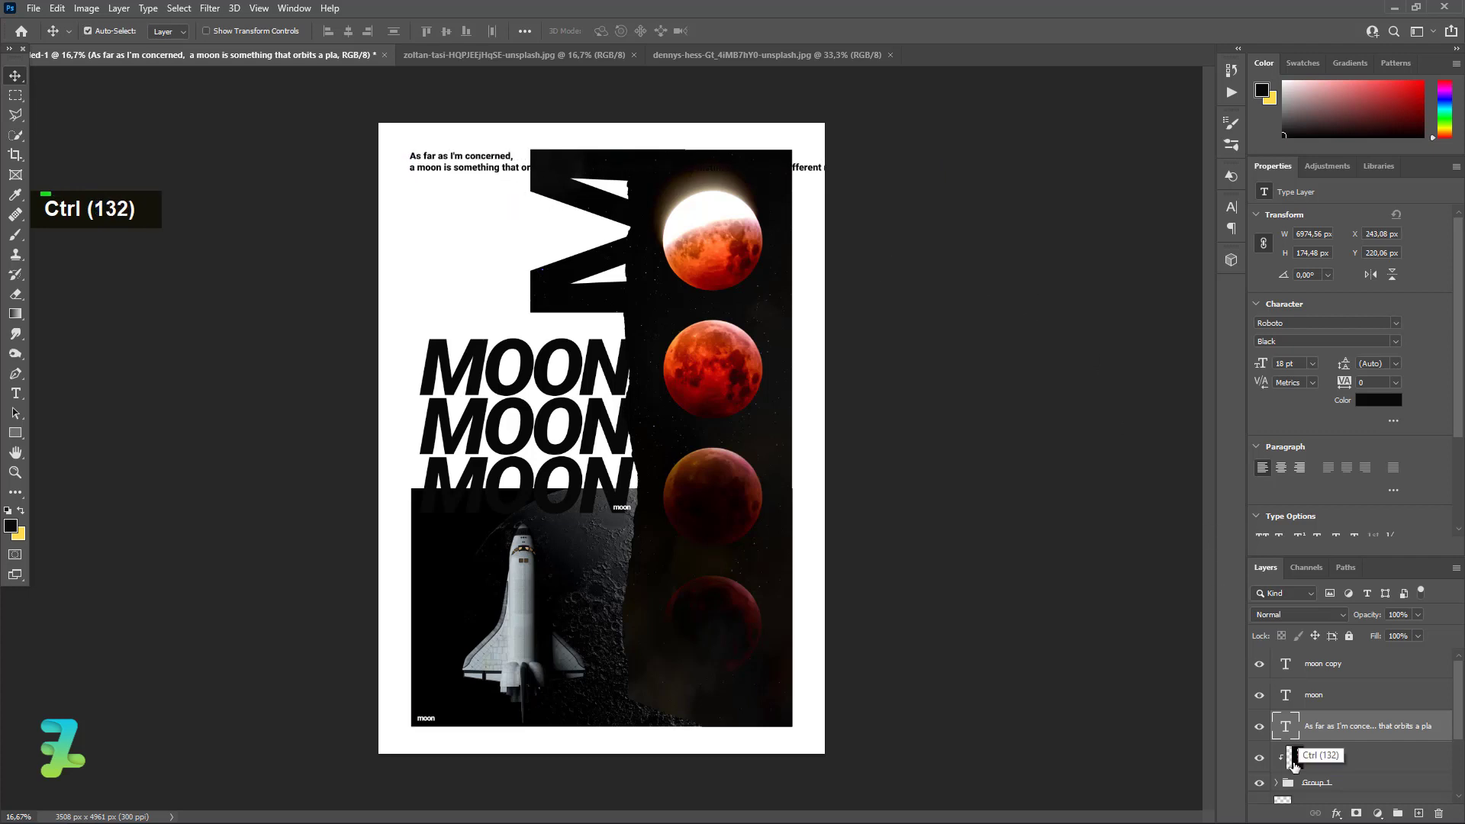
Break the rest of the quote into seven lines, with breaks after "something that", "dwarf", "distinction", "moons that", "depends on" and "satellites,".
double_click(1286, 726)
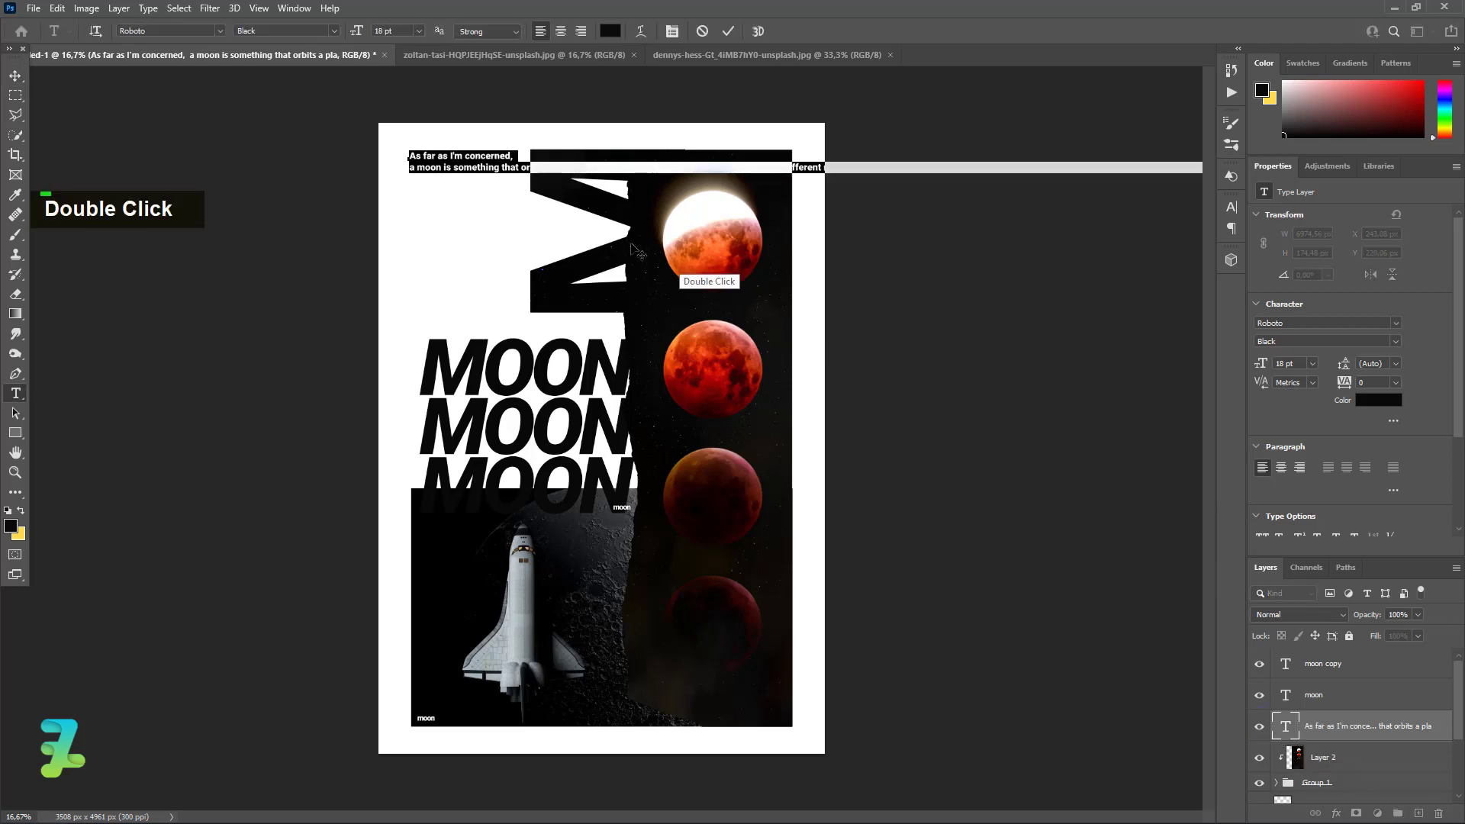
left_click(524, 168)
key("Return")
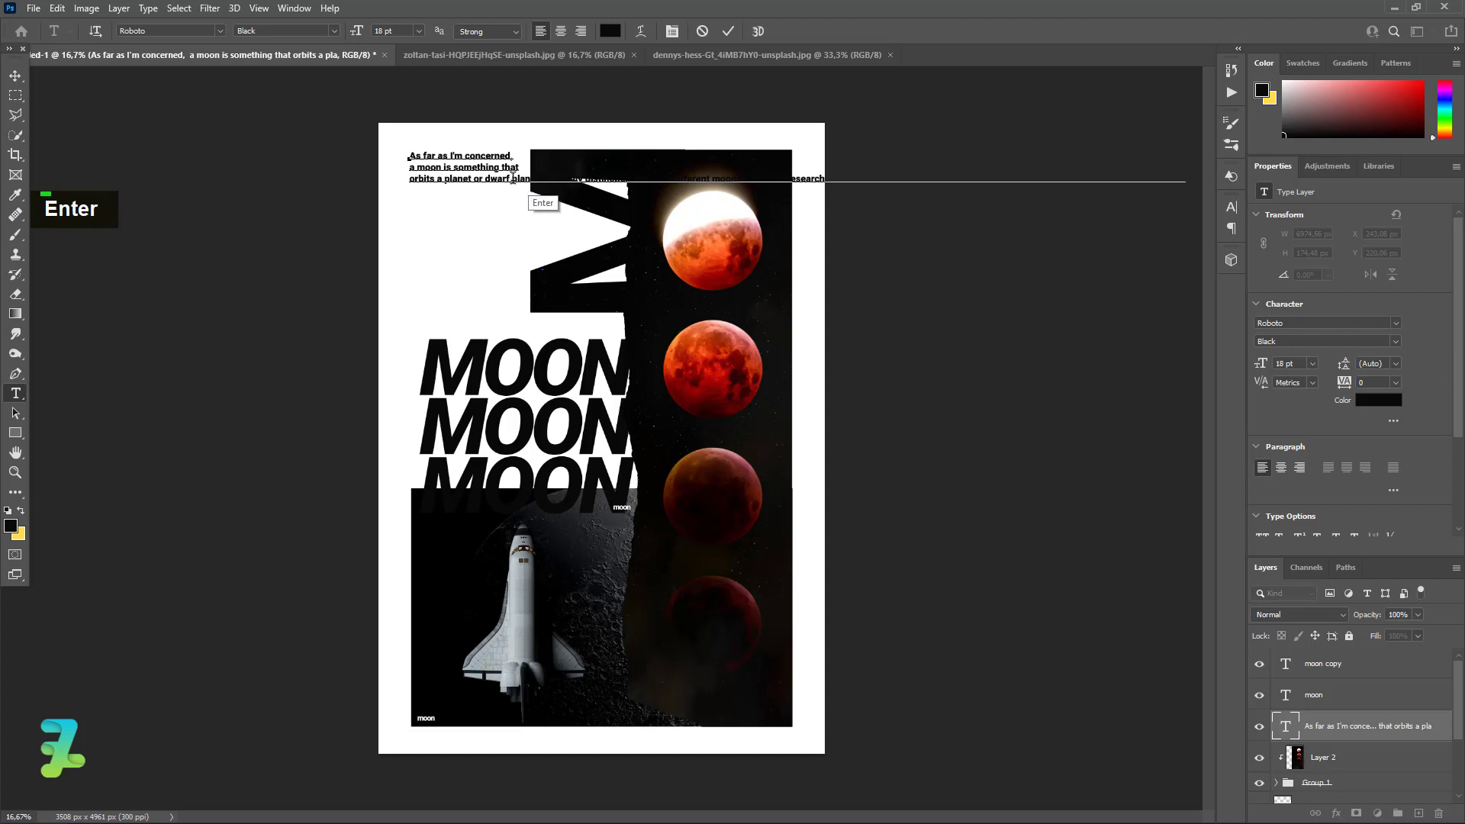
key("Left")
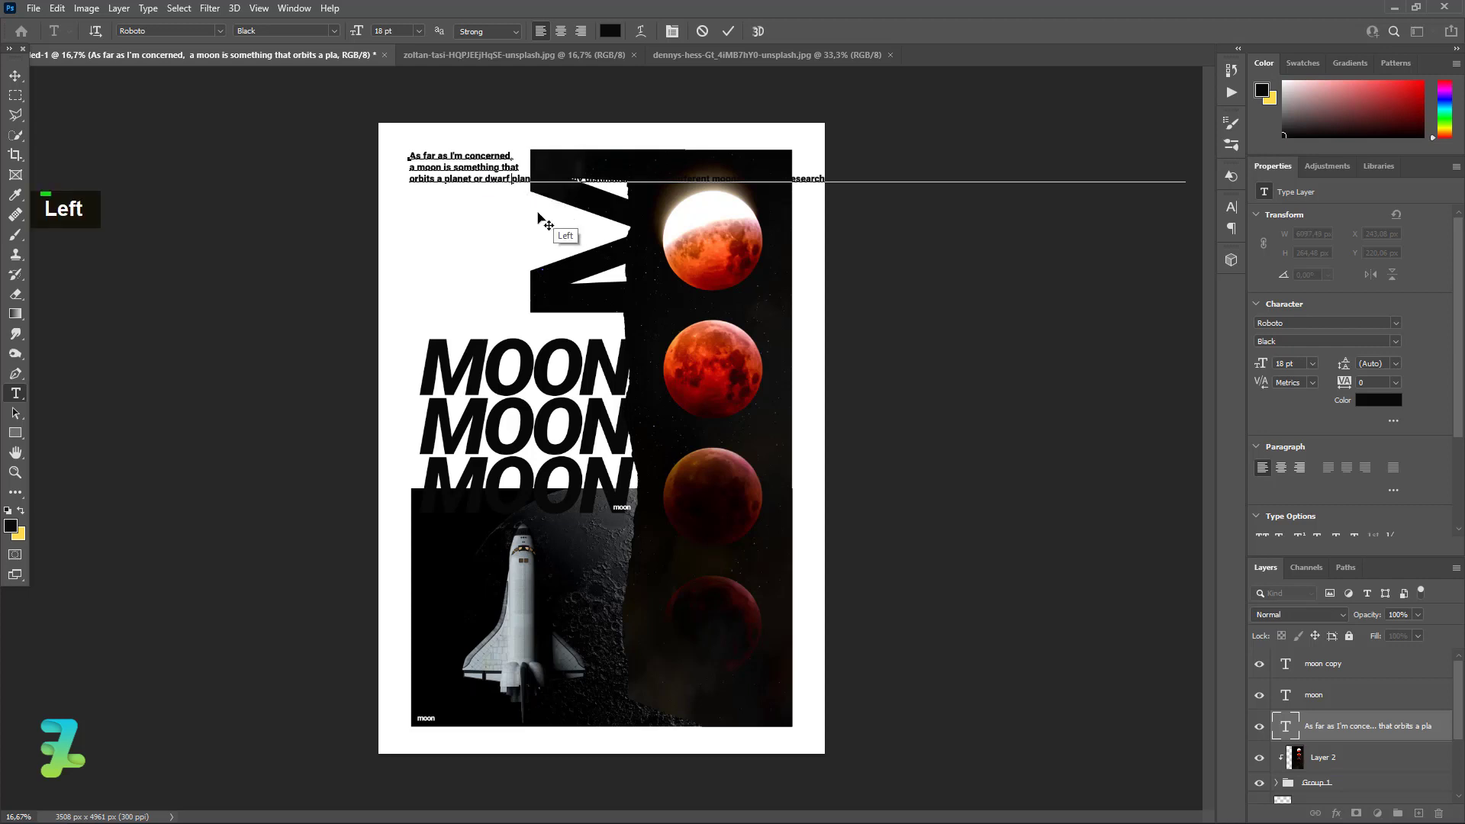
key("Return")
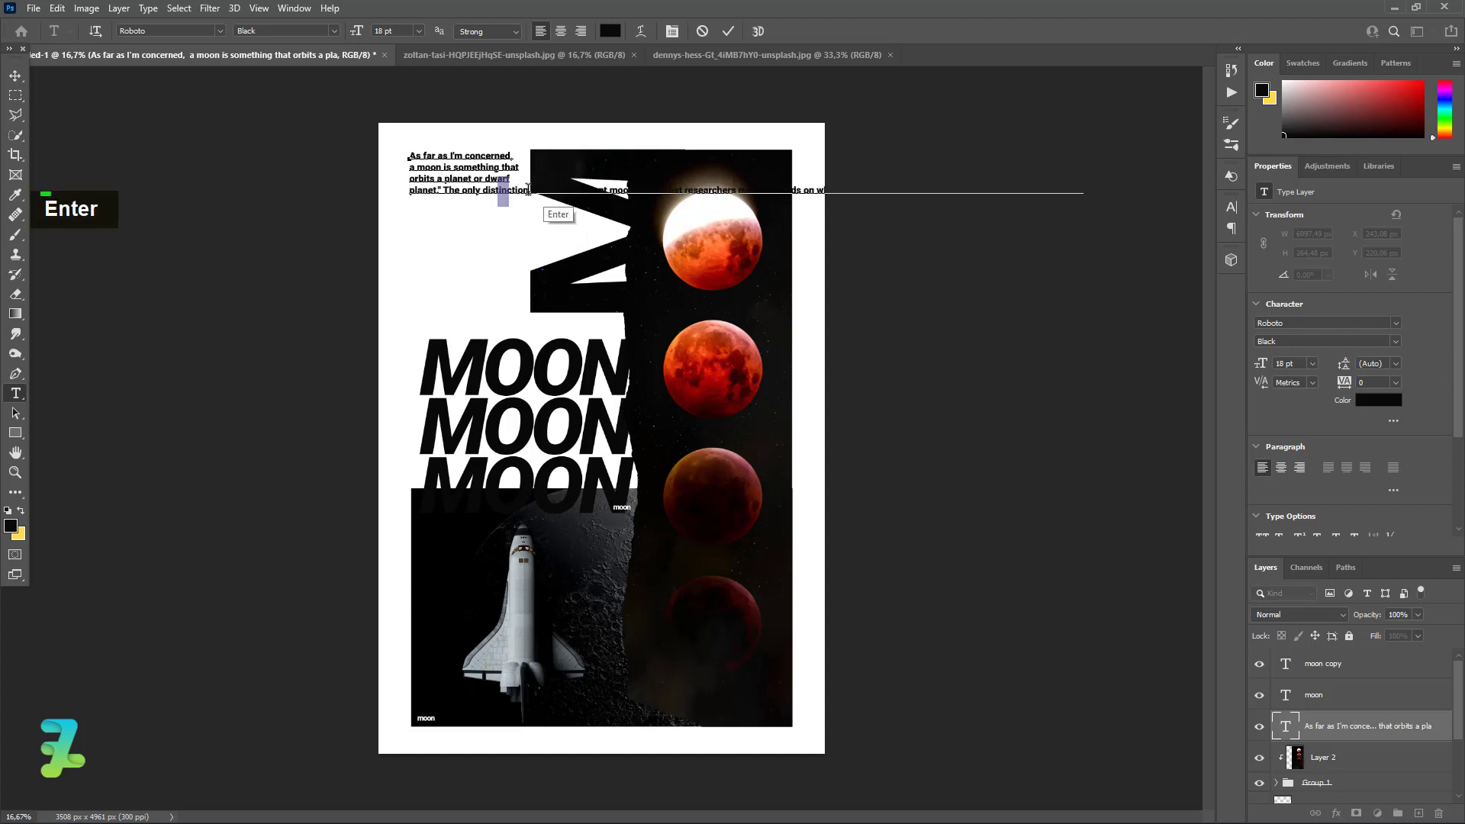
key("Return")
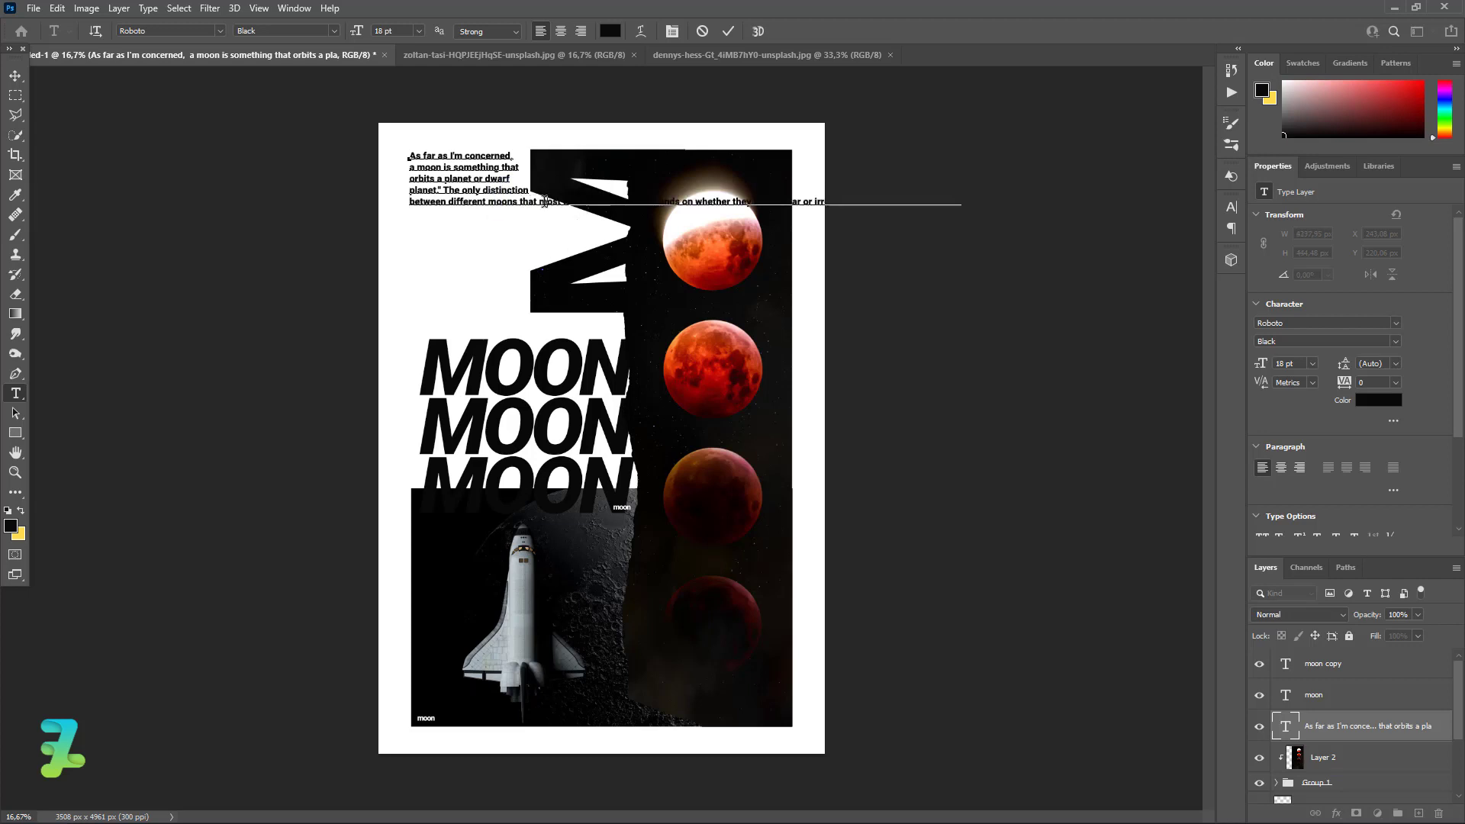
key("Return")
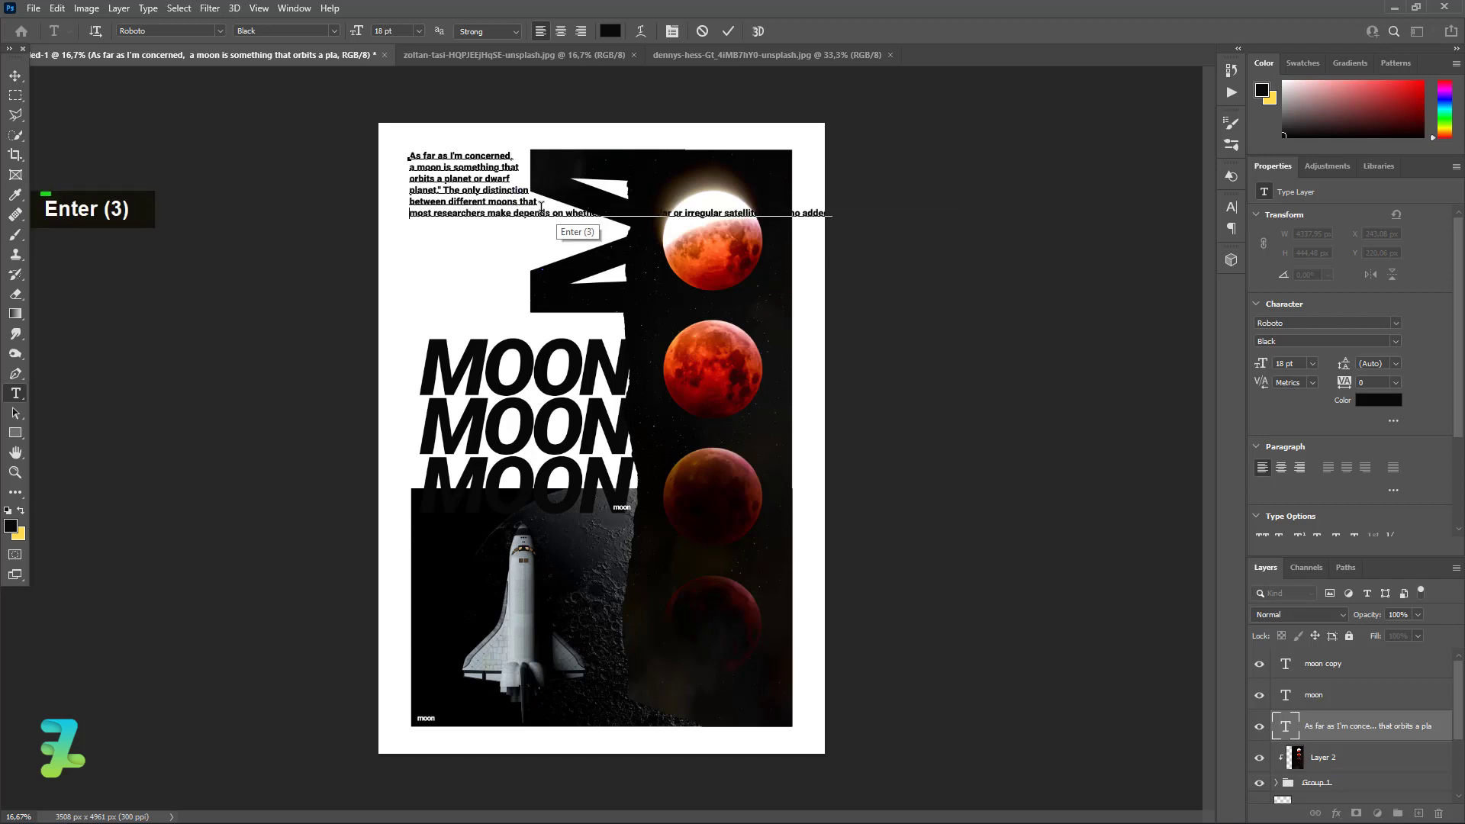
key("Return")
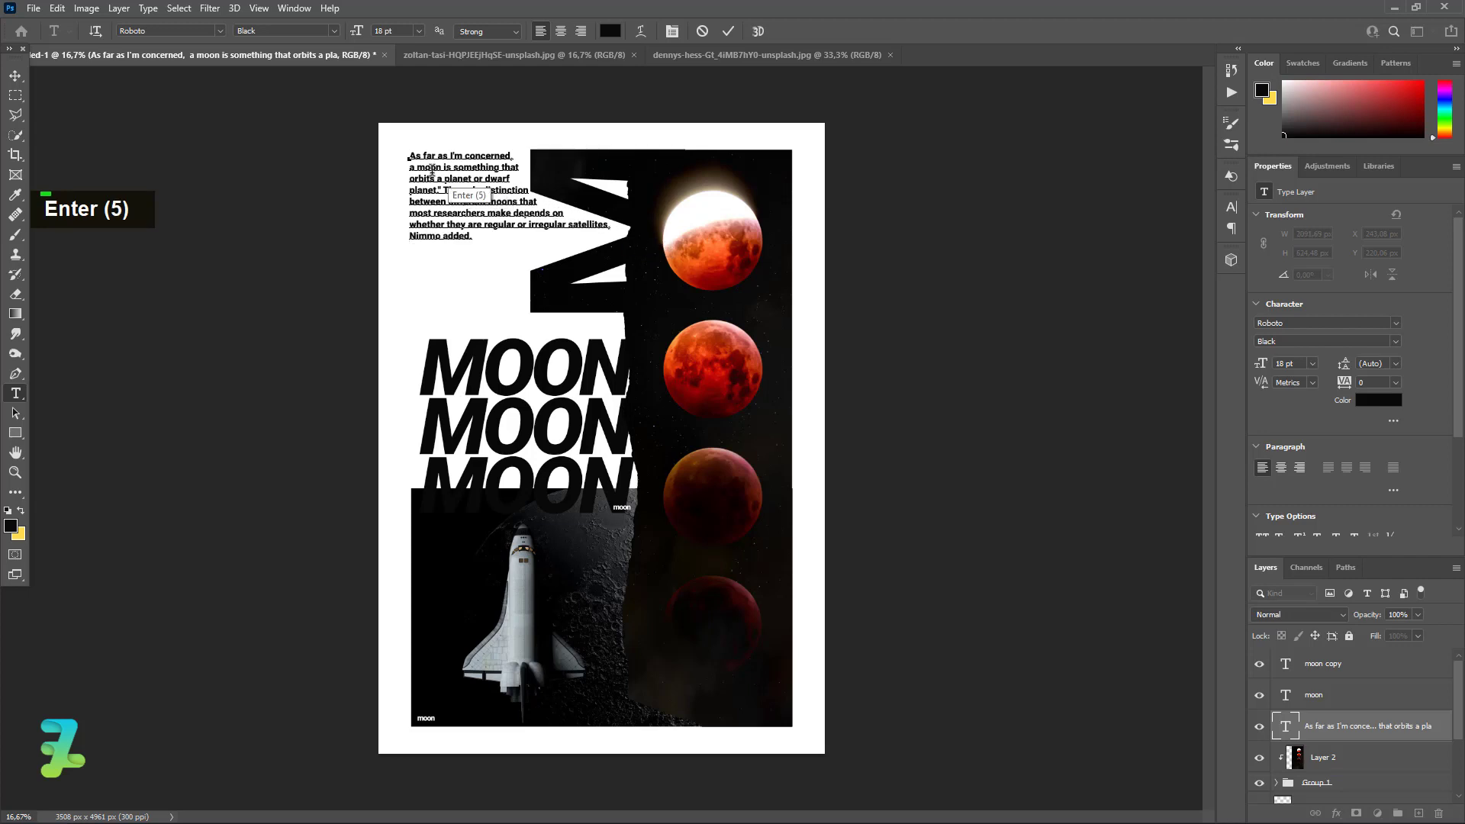
left_click(26, 79)
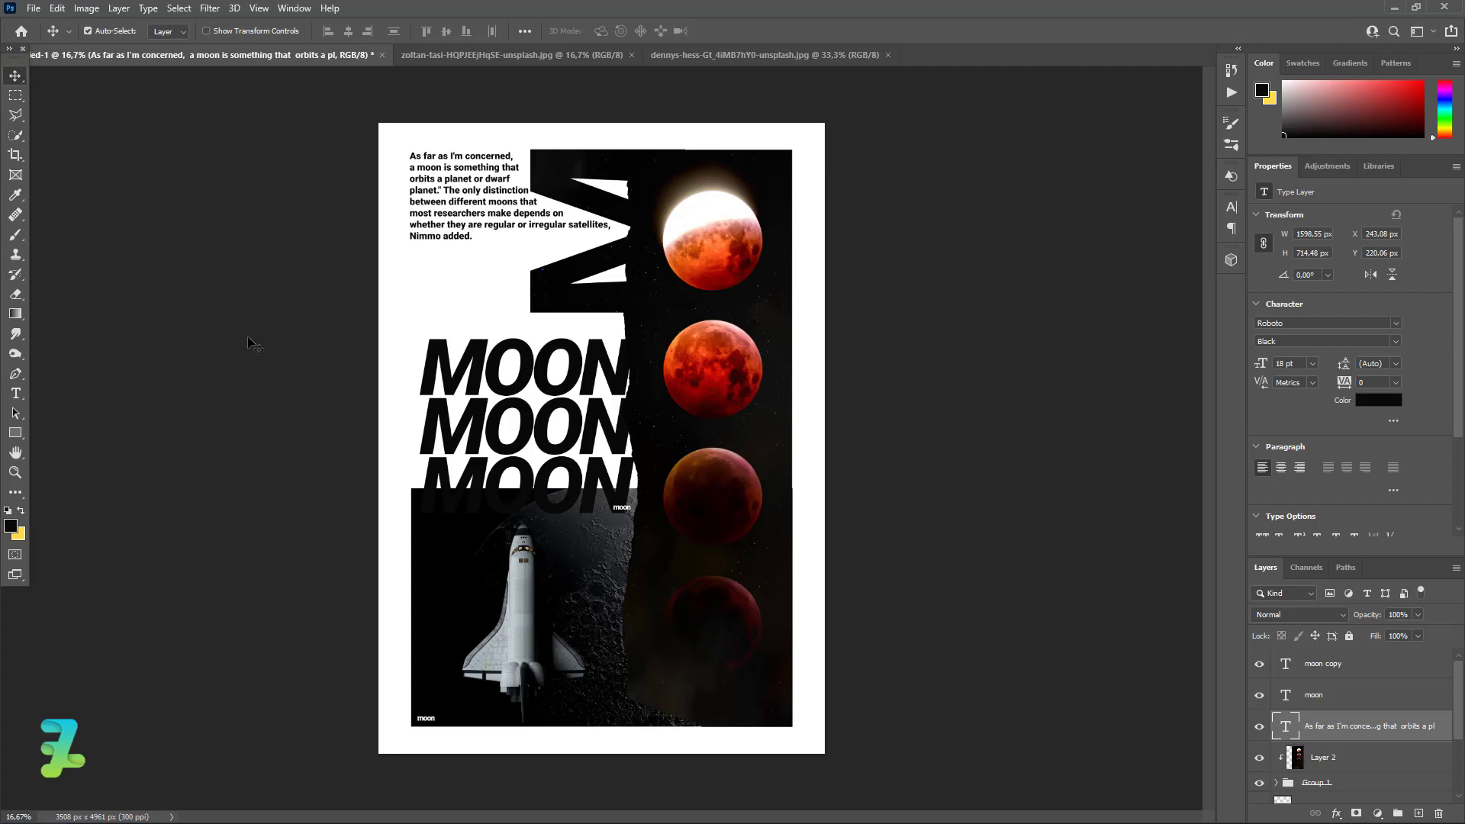
Add a separate 18 pt Roboto Black text layer below the quote containing only the capital letter O.
key("ctrl+equal")
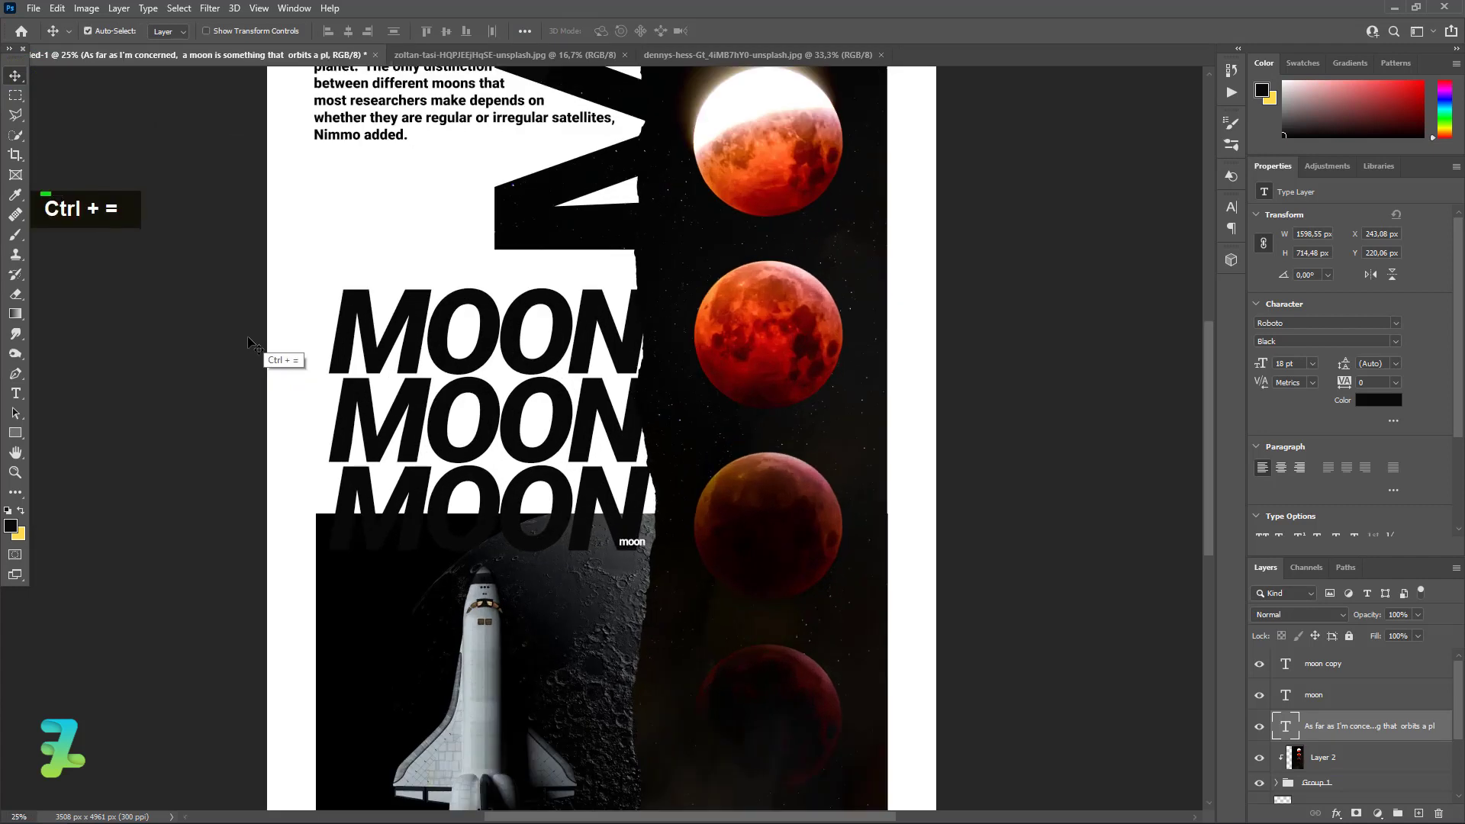
scroll(254, 345, "up", 12)
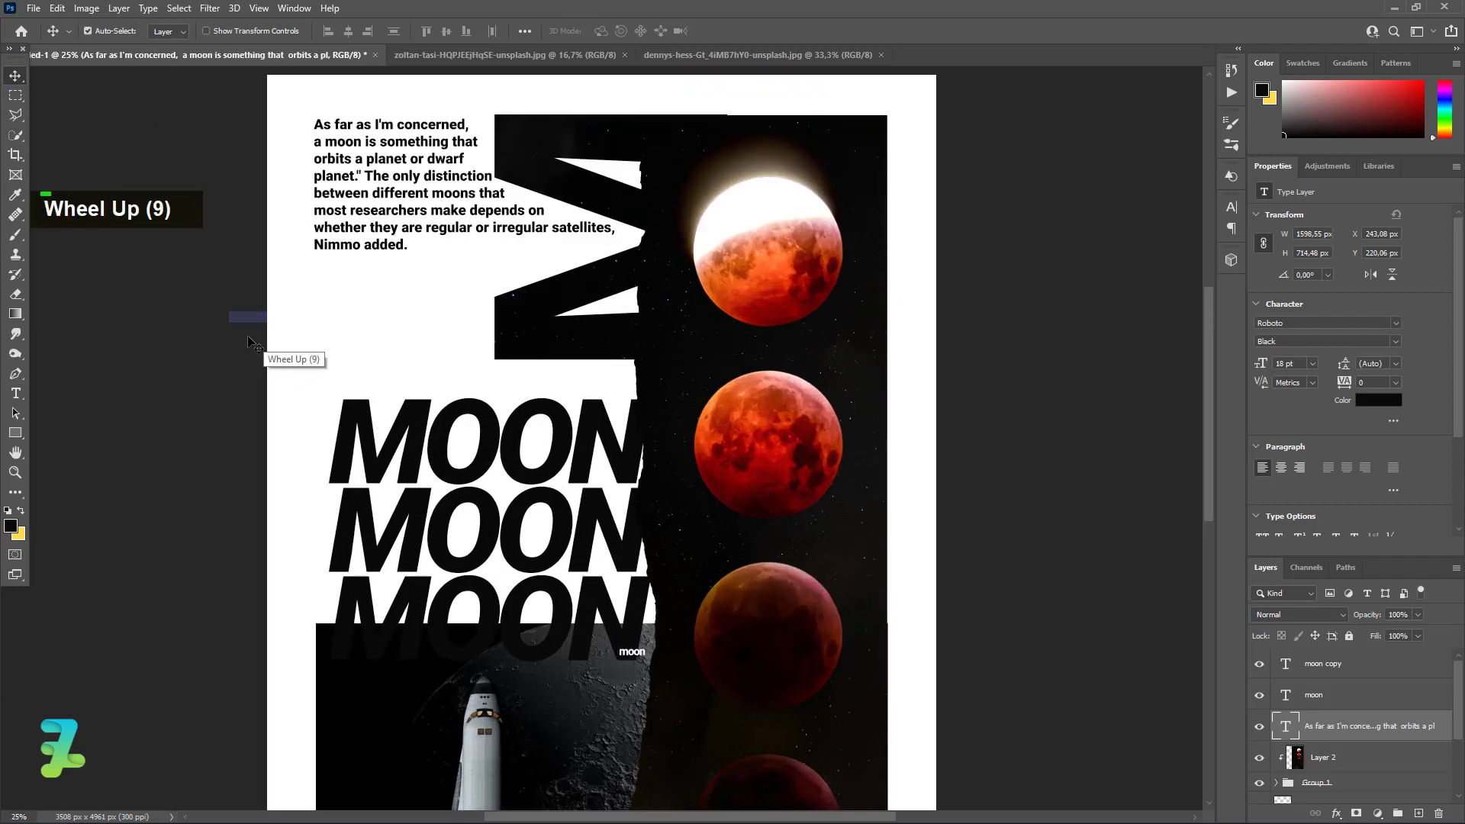
scroll(254, 345, "up", 5)
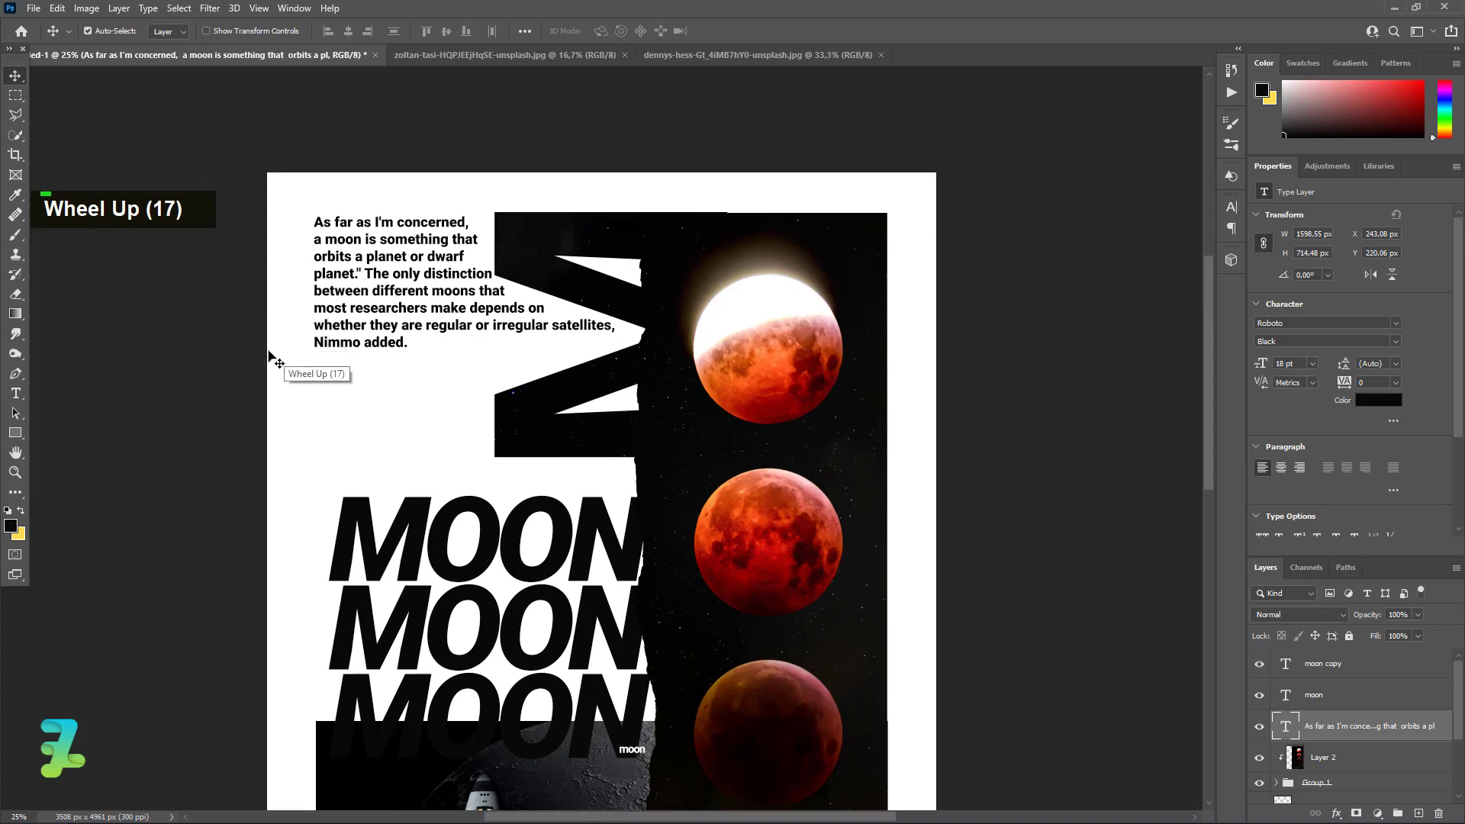
left_click(15, 393)
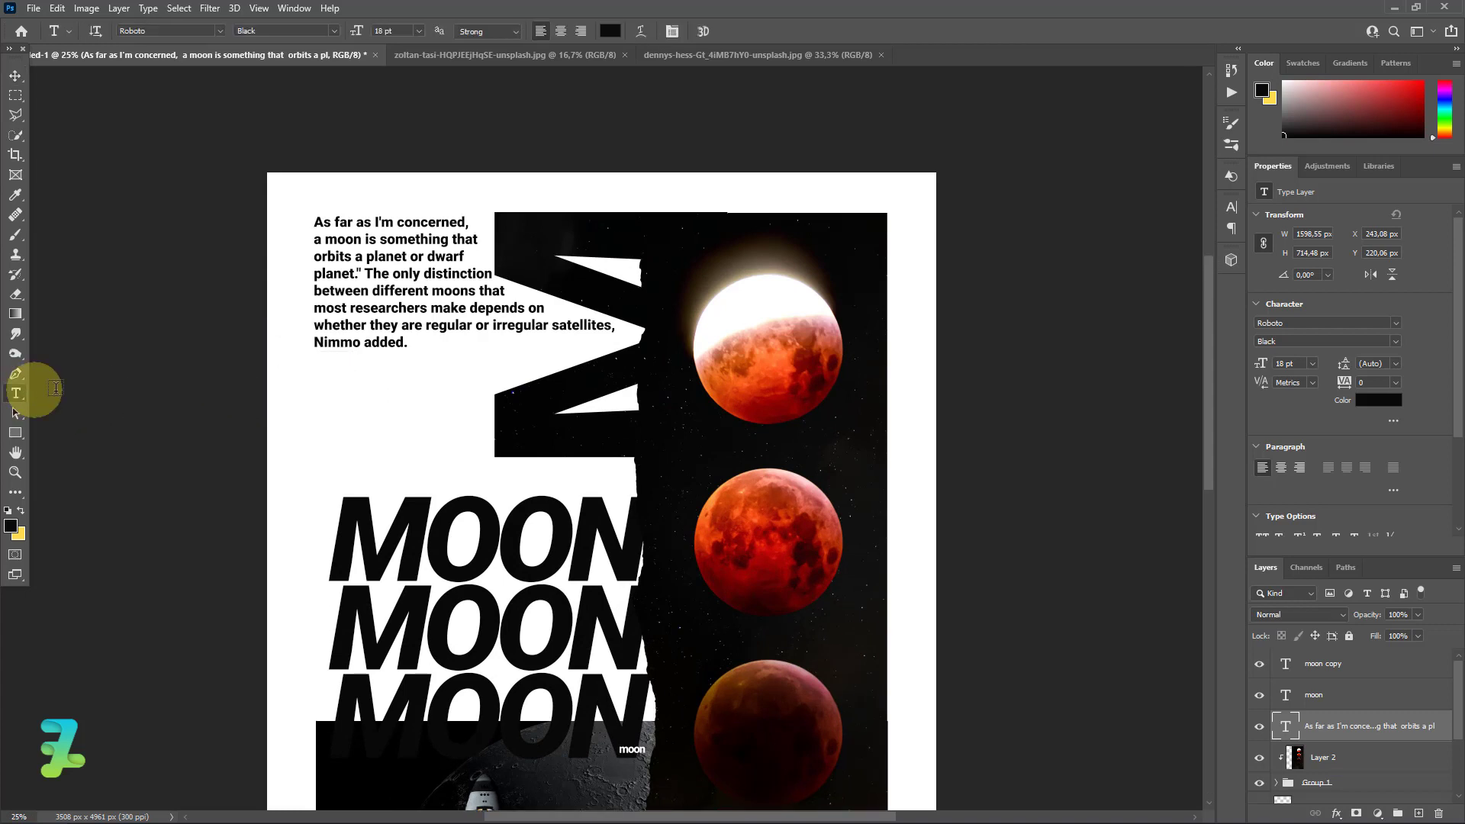
left_click(326, 401)
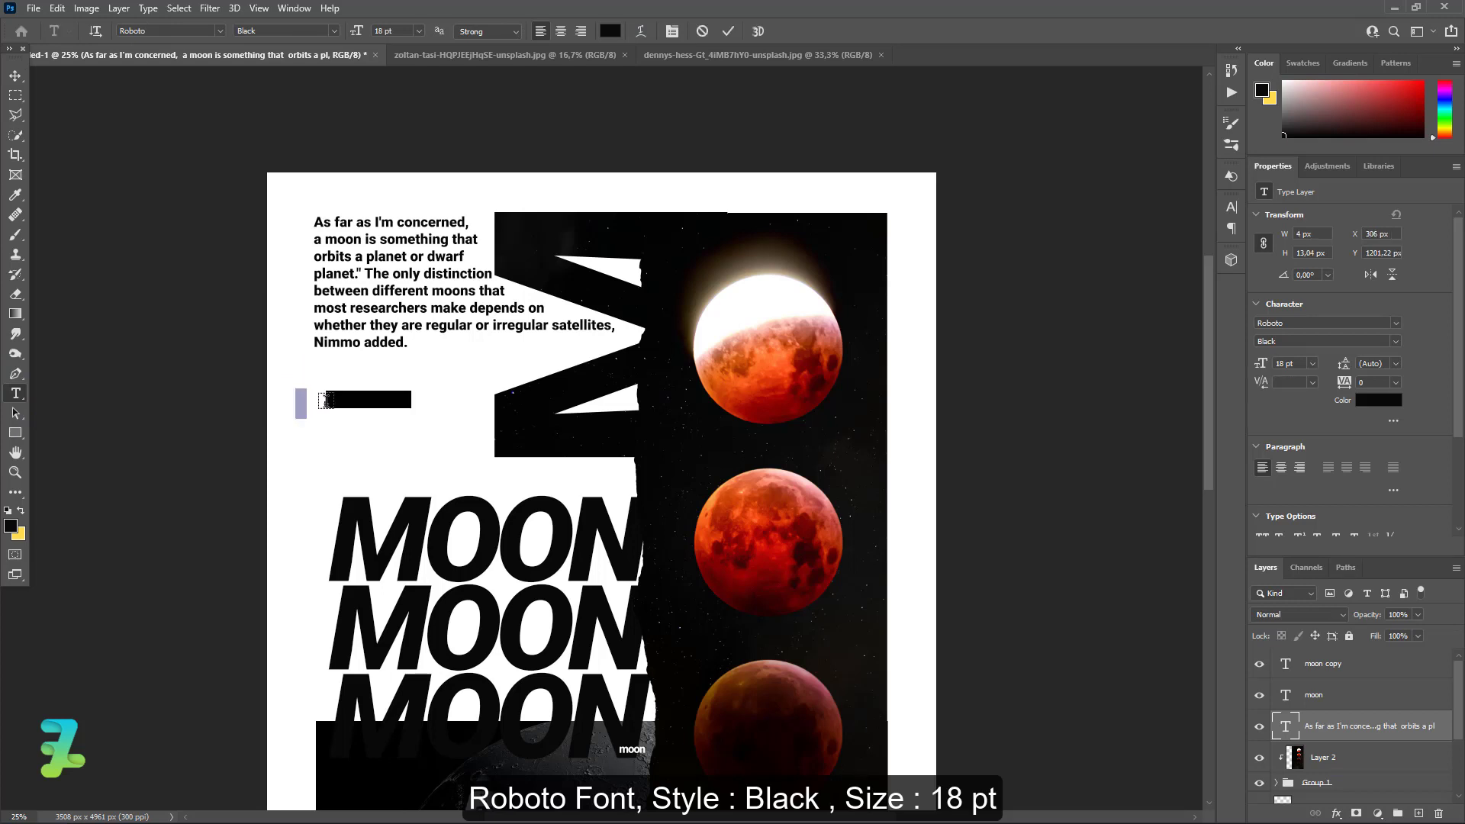
key("BackSpace")
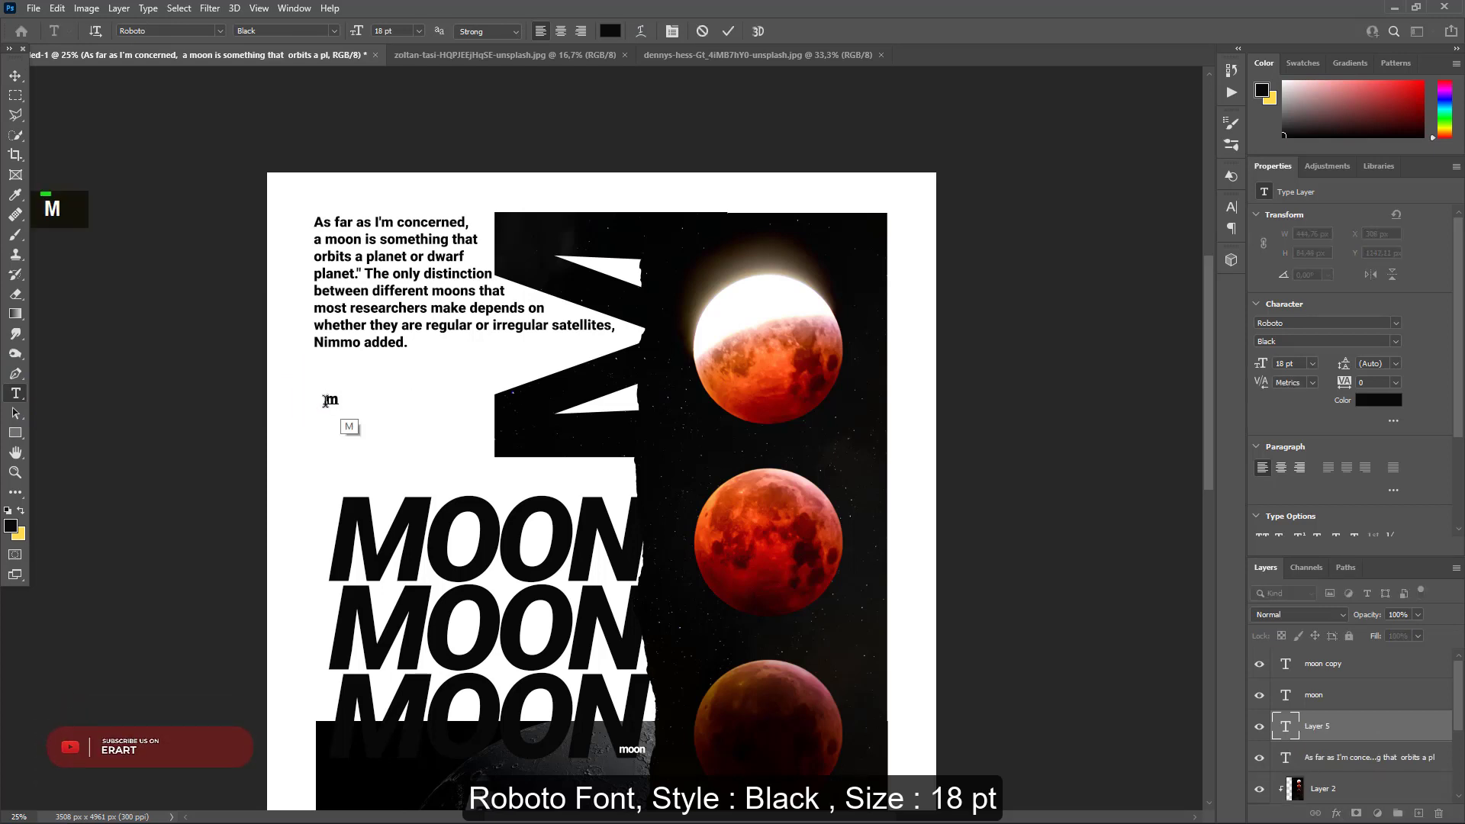
key("Caps_Lock")
type("M")
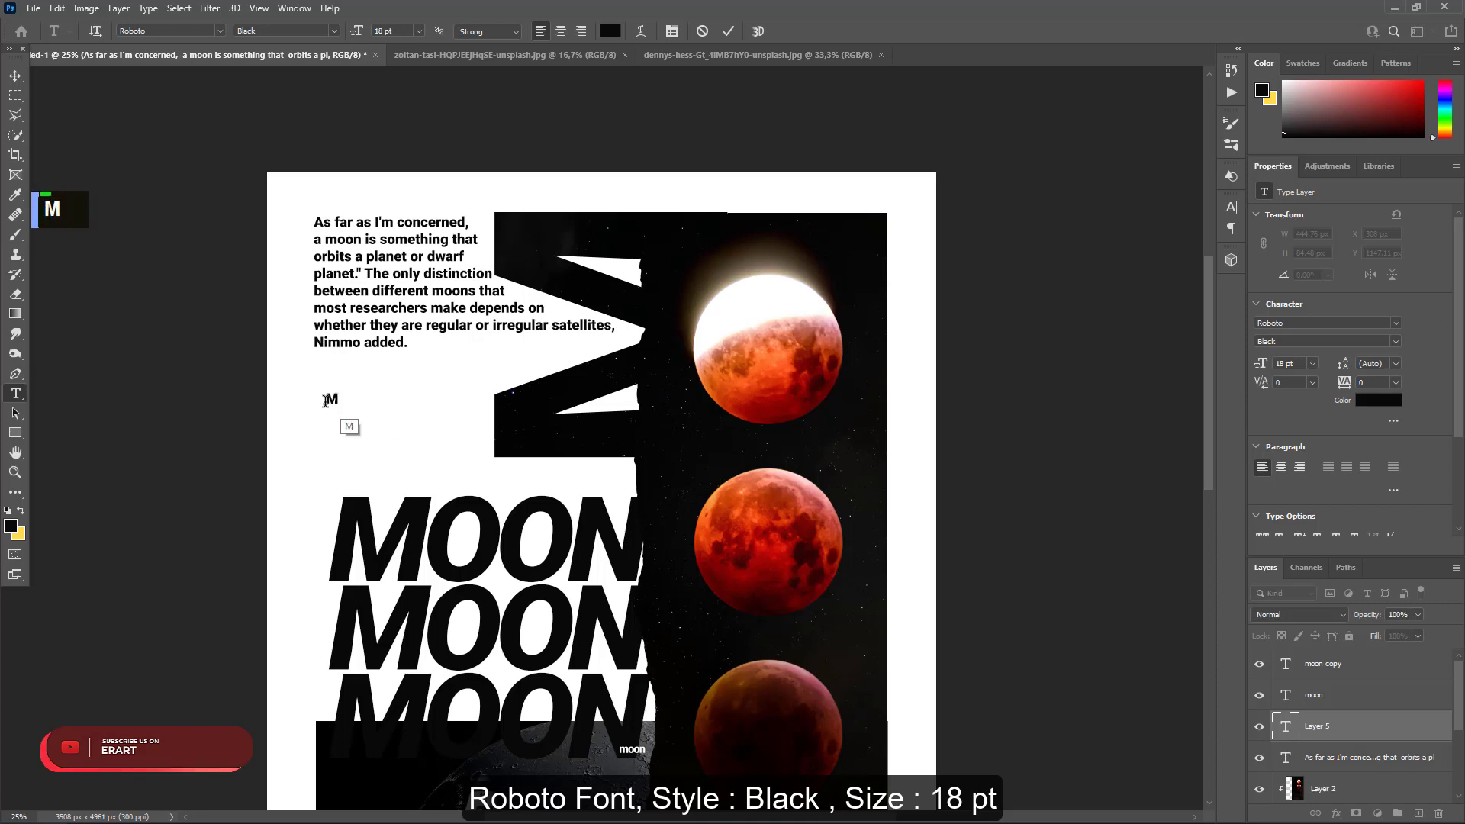
key("BackSpace")
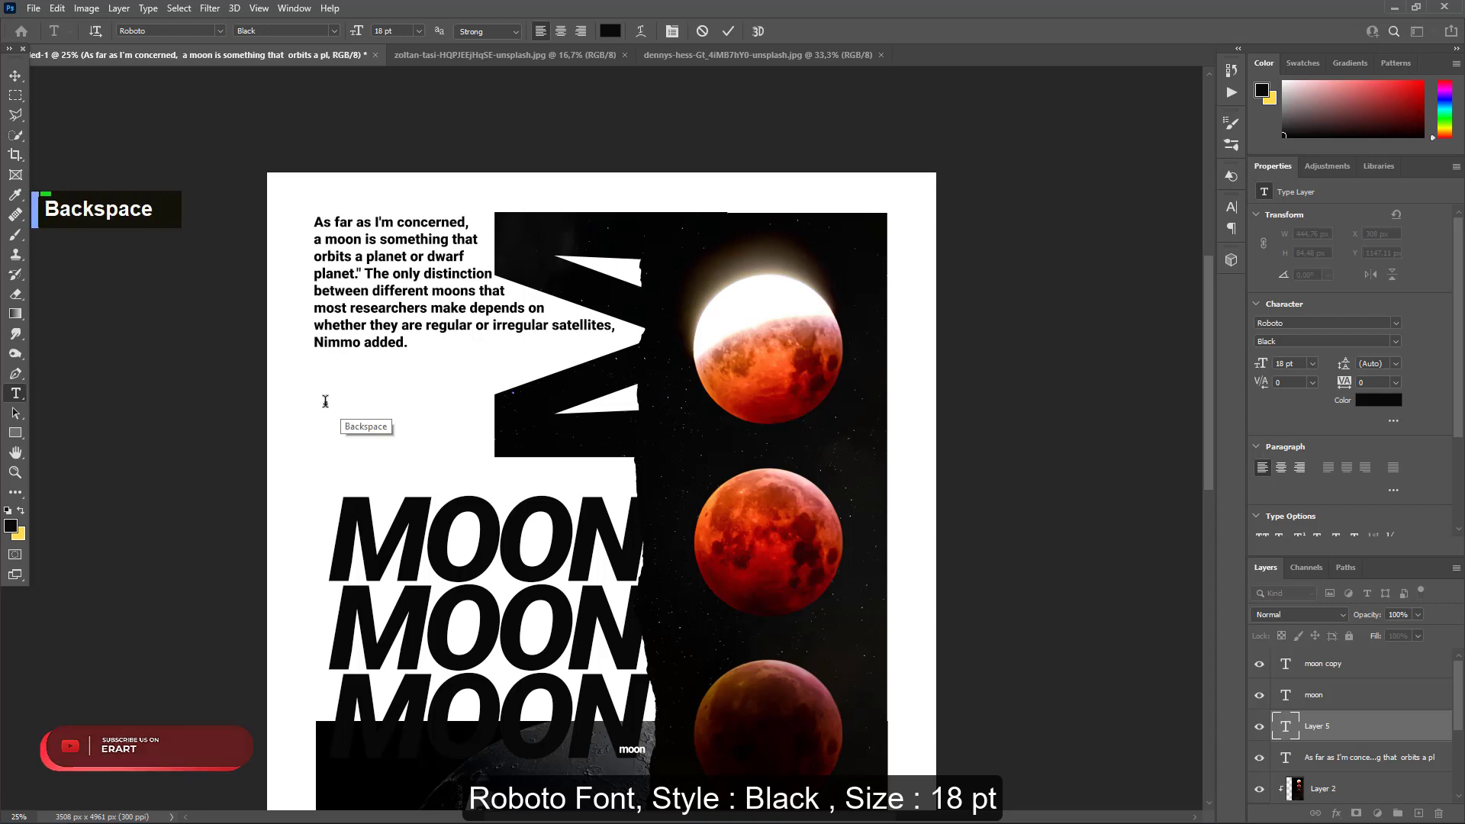
type("O")
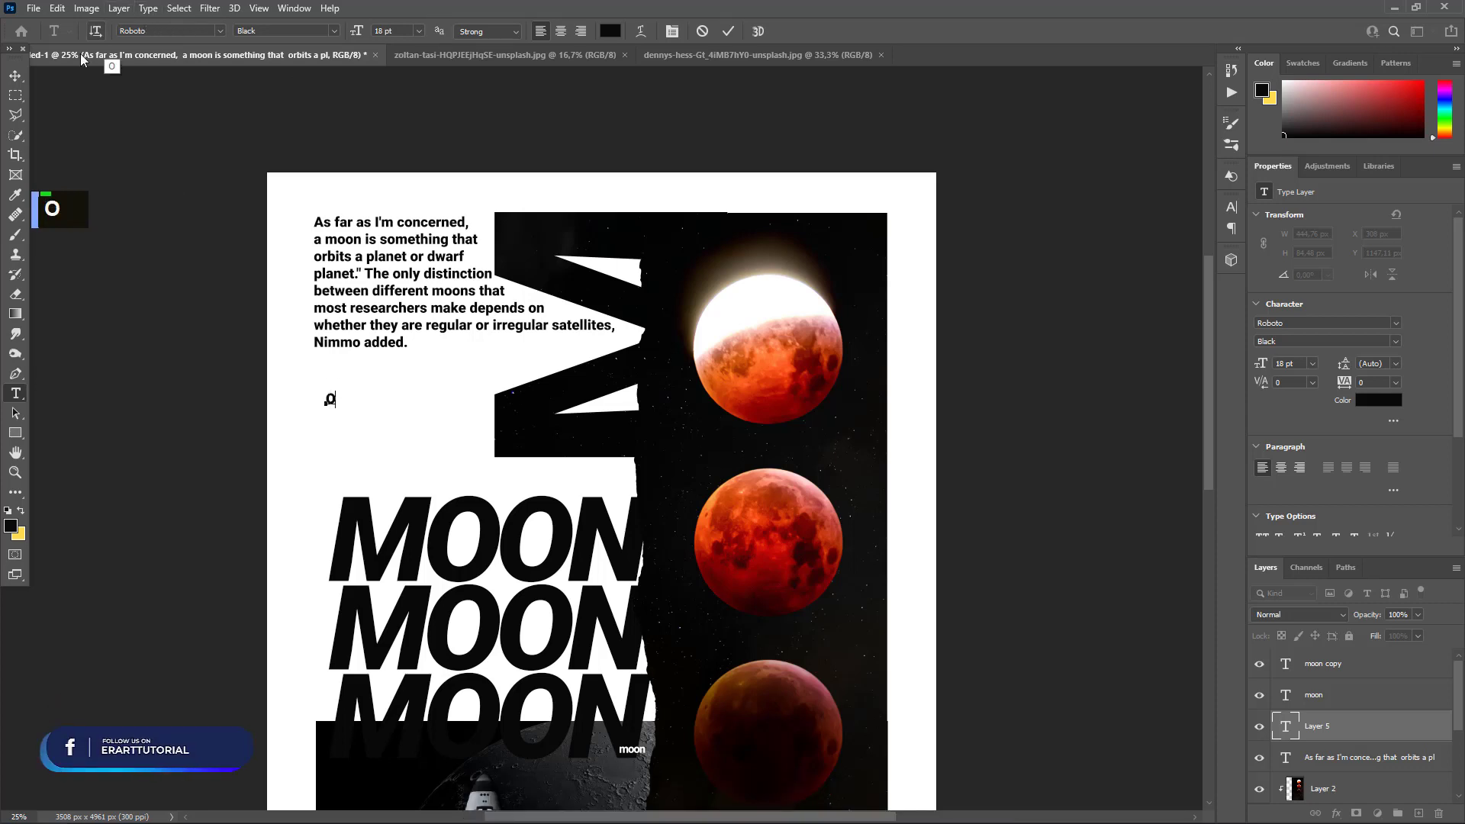
left_click(16, 76)
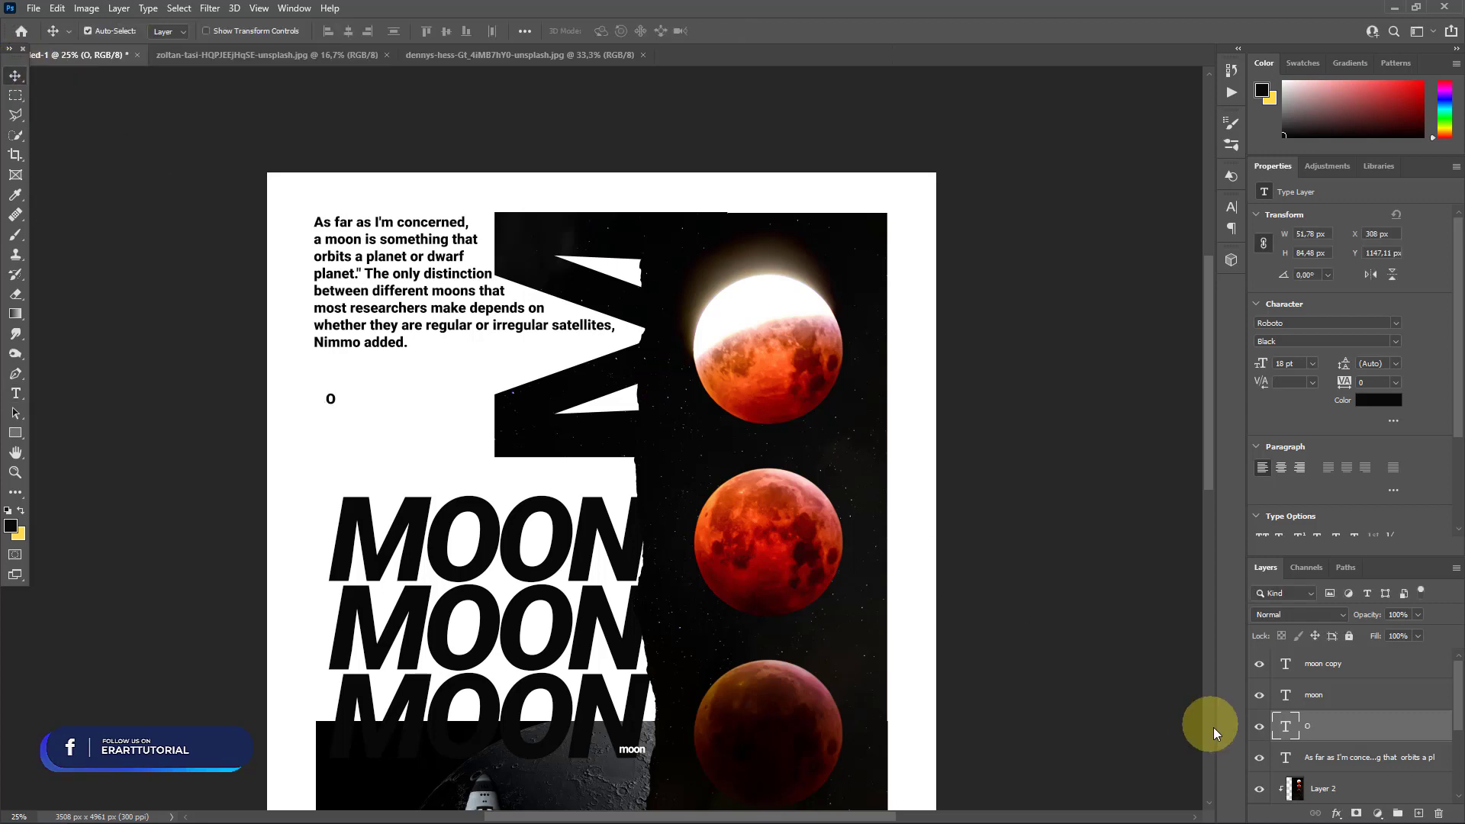
Scale the letter O to about 1201%, rotate it -90° and position it at about X 654 px, Y 1291 px, between the quote and MOON titles.
key("ctrl+t")
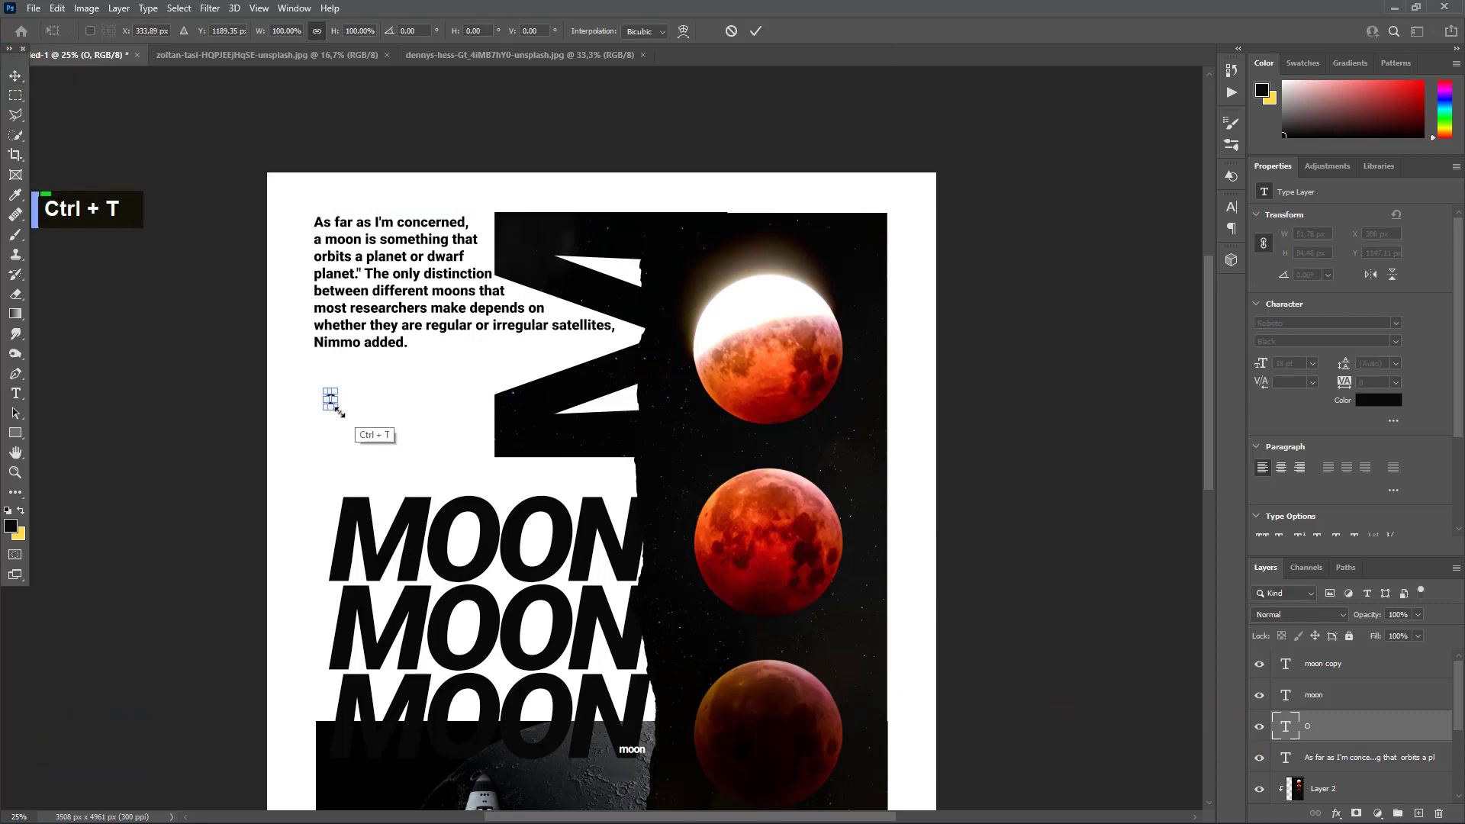
left_click_drag(338, 412, 519, 365)
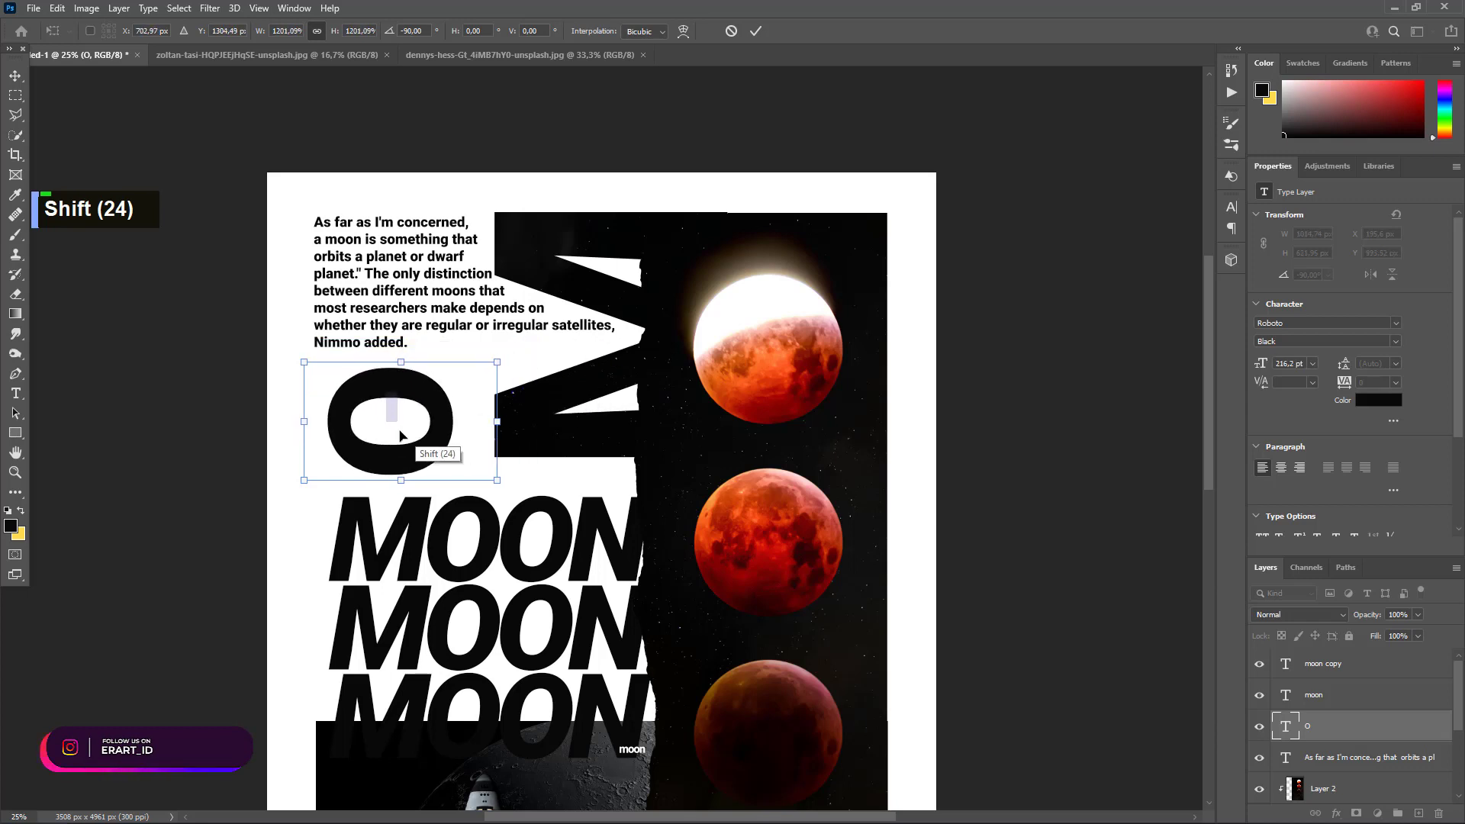
left_click_drag(400, 436, 379, 421)
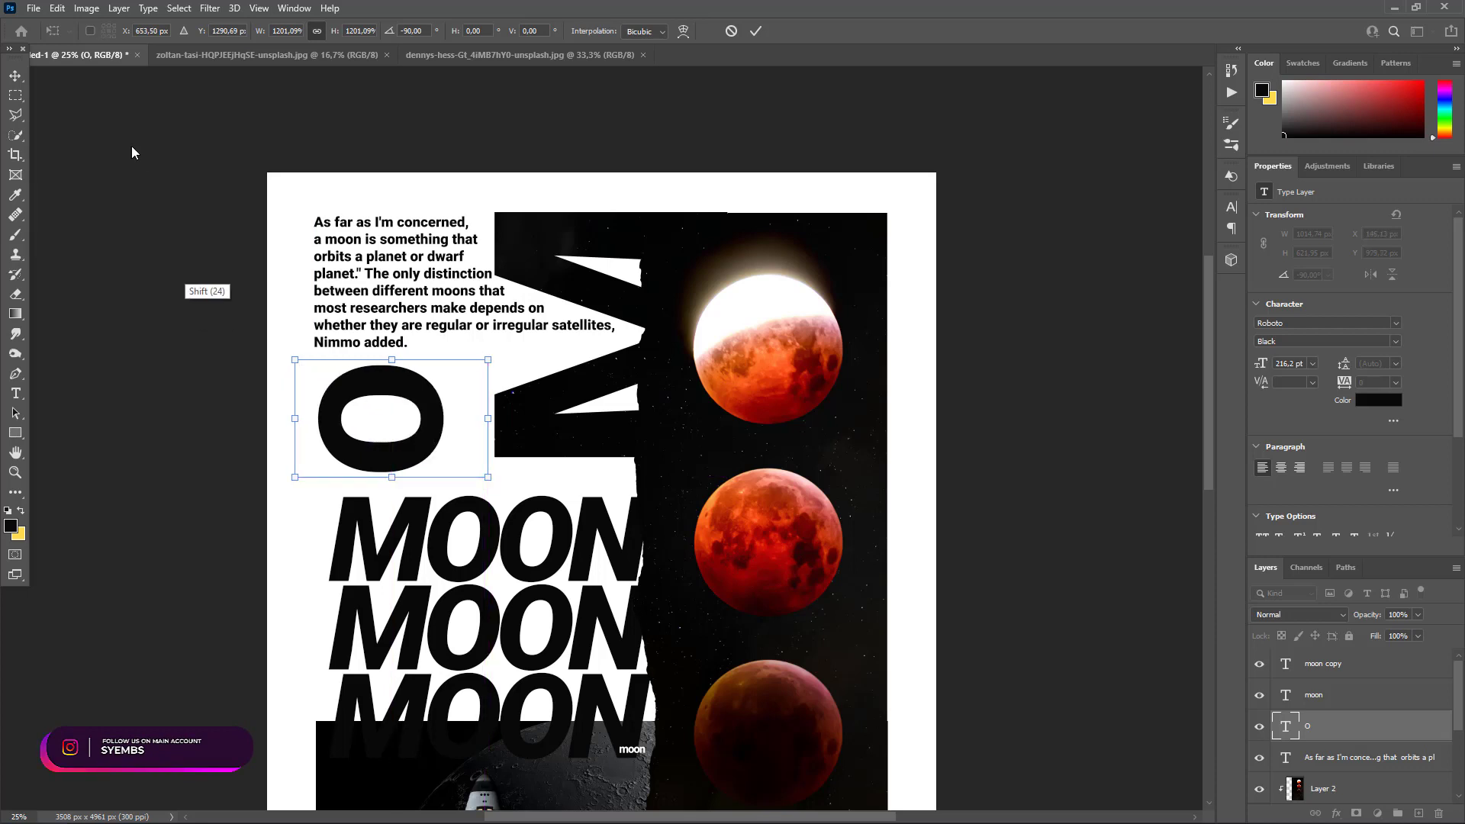
left_click(15, 75)
Duplicate the O, put the copy's layer beneath the original and shift the copy right to about X 649 px so it overlaps the M.
key("ctrl+j")
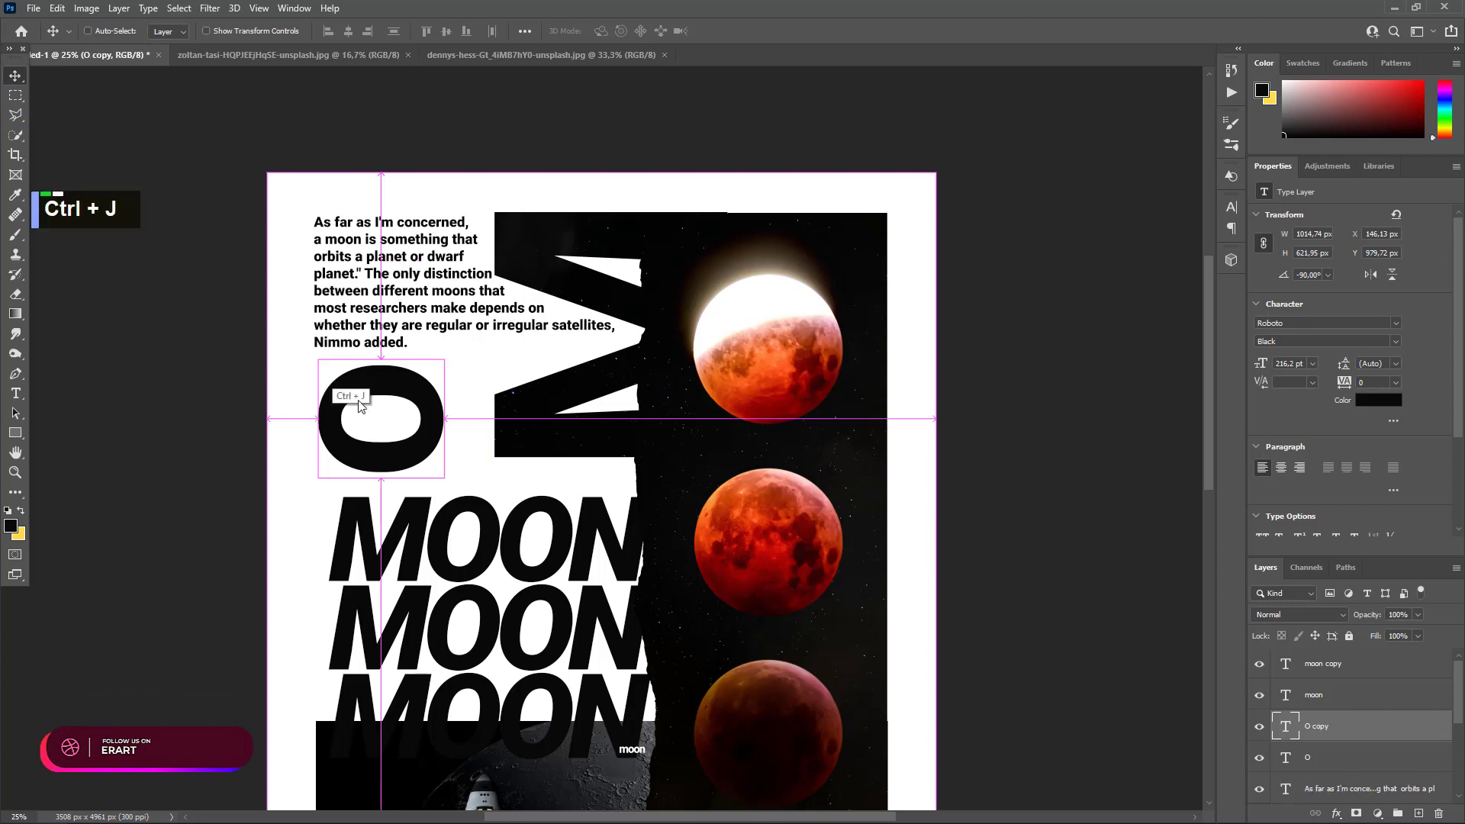
left_click_drag(1293, 721, 1293, 773)
left_click_drag(441, 405, 522, 402)
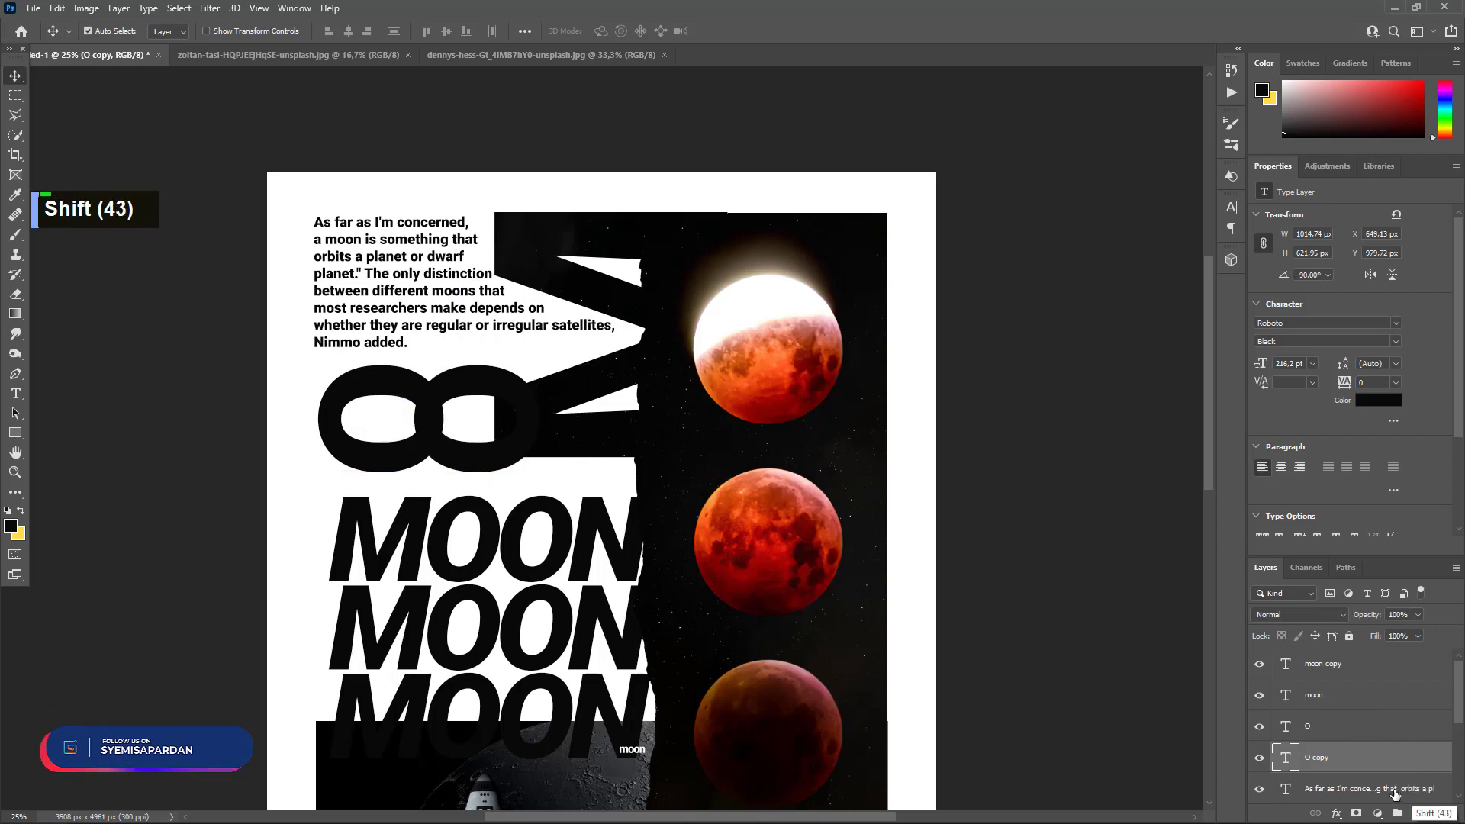
Add a Stroke layer style to the O copy with size 5 px, position Inside and blend mode Normal.
double_click(1380, 756)
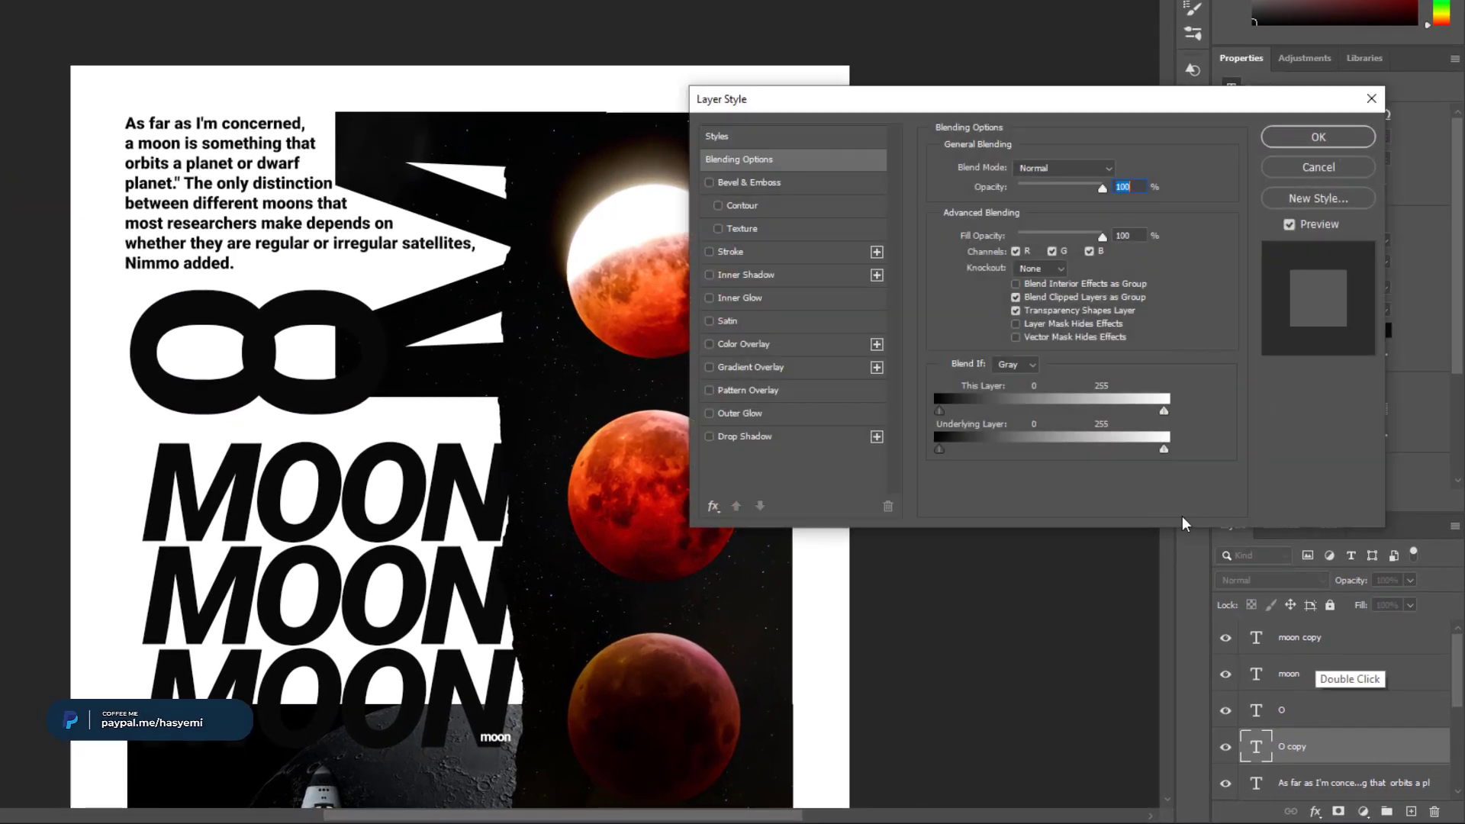
left_click(718, 255)
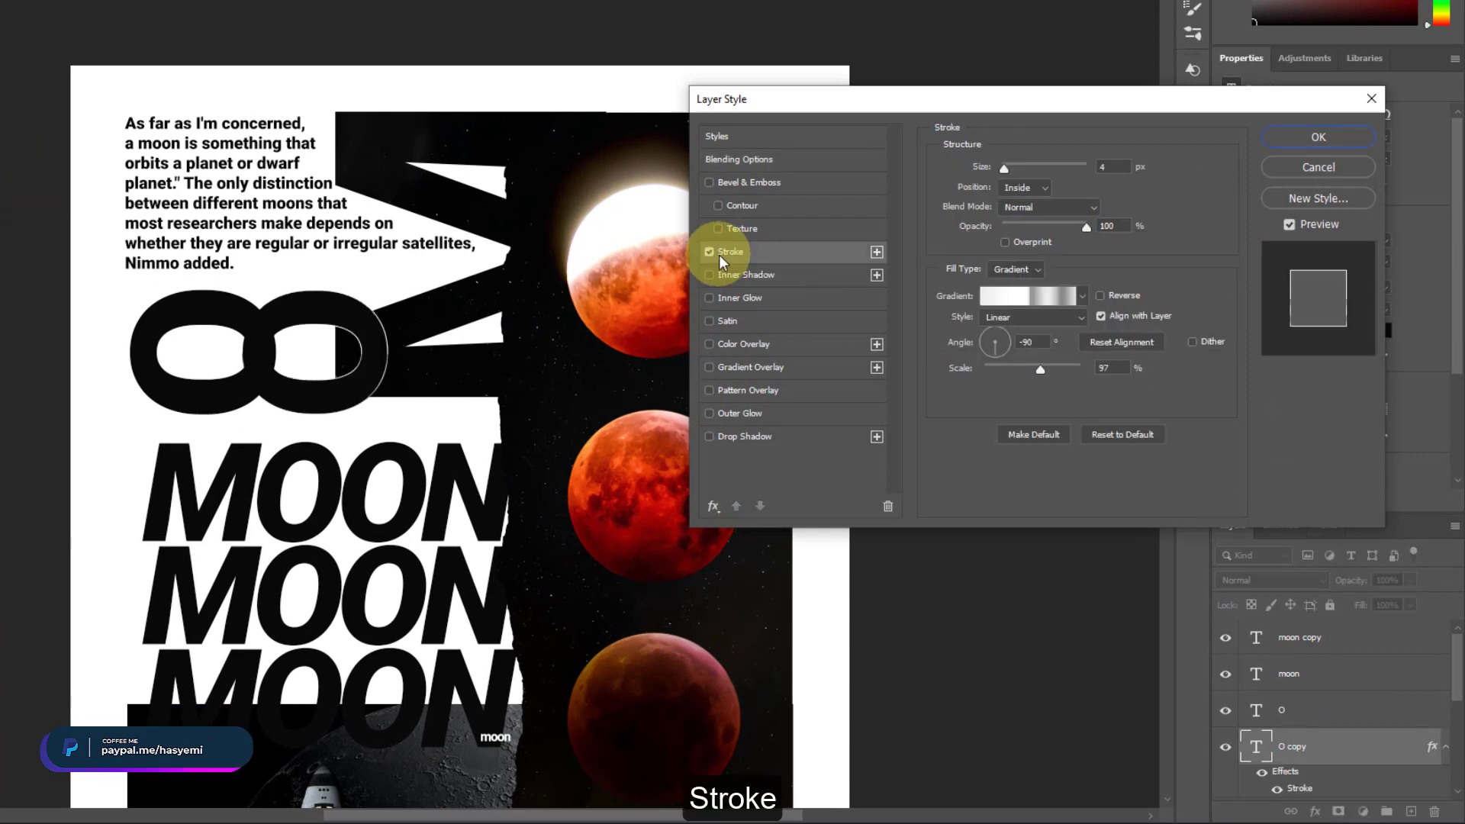
left_click(1110, 166)
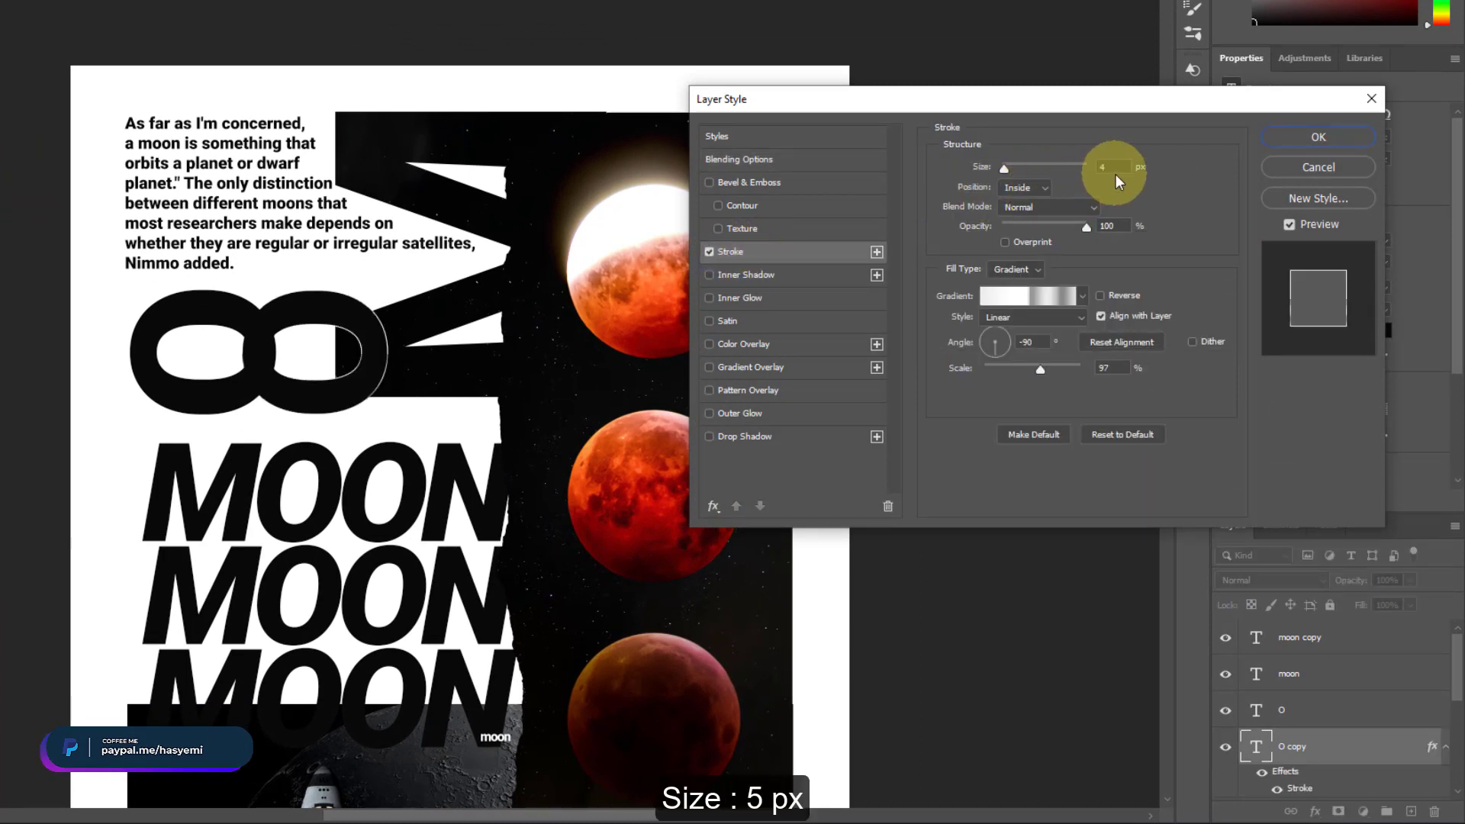
type("5")
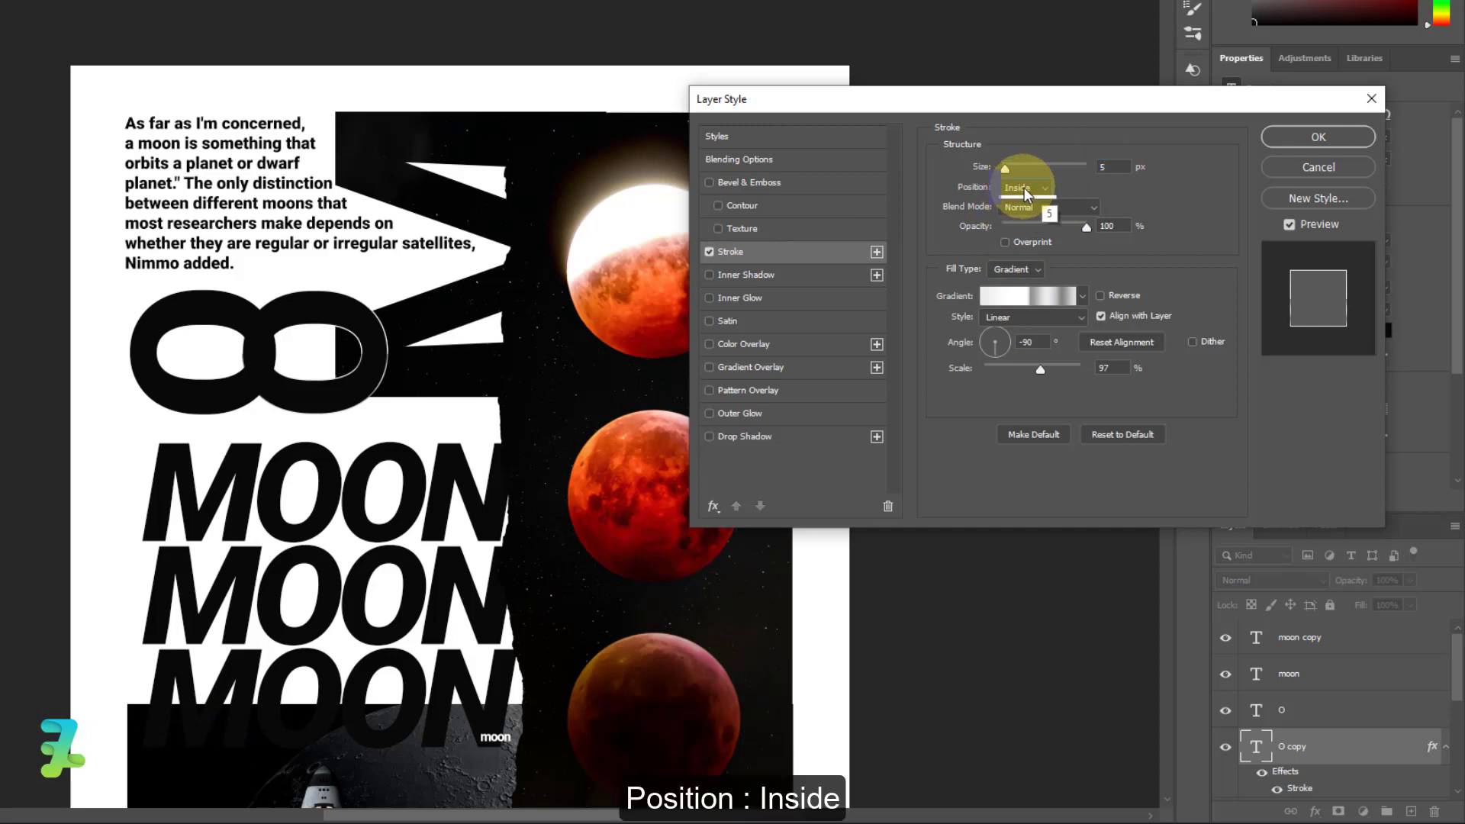
left_click(1024, 188)
left_click(1023, 203)
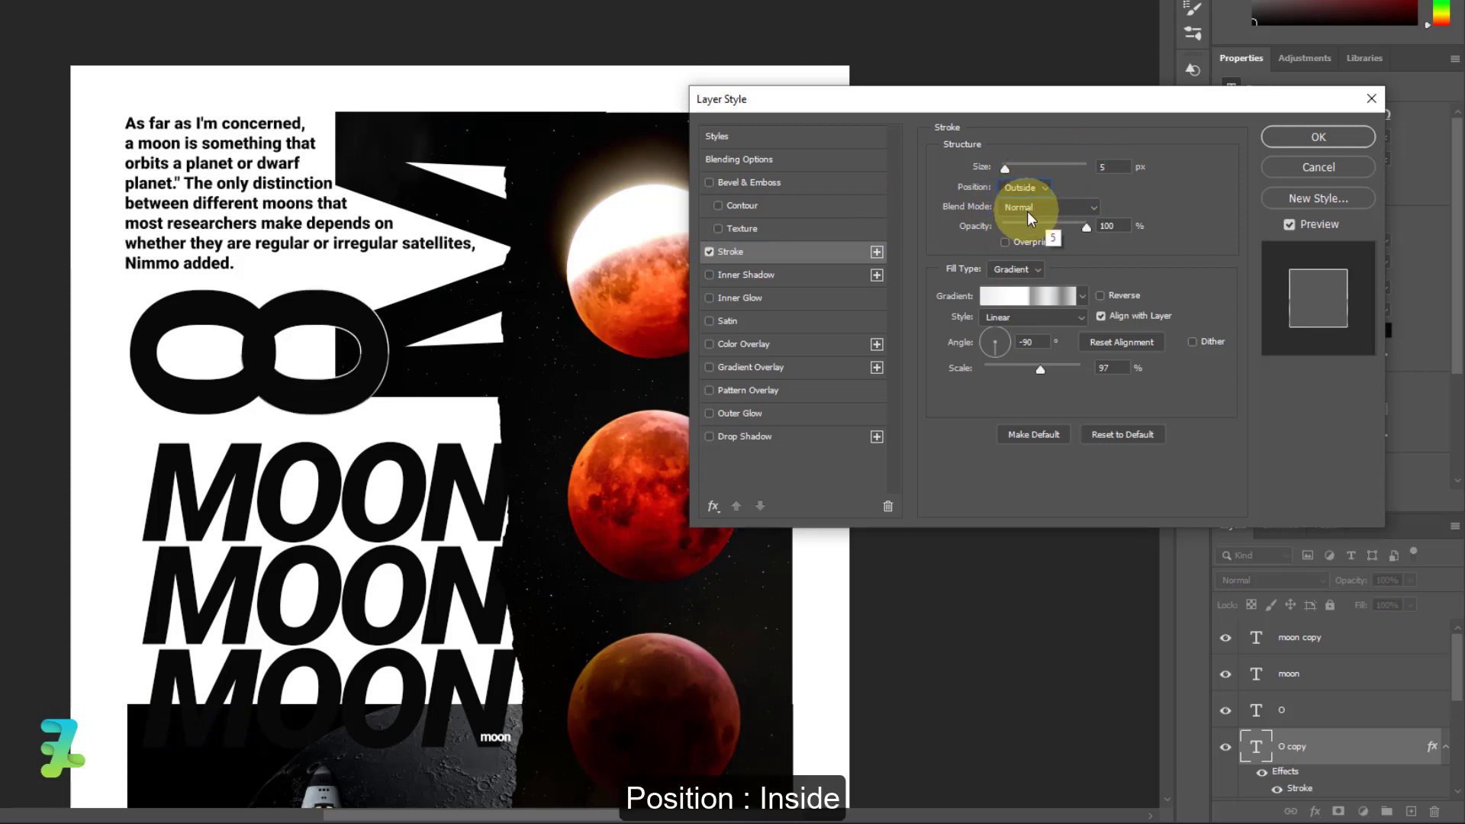
left_click(1028, 211)
left_click(1025, 190)
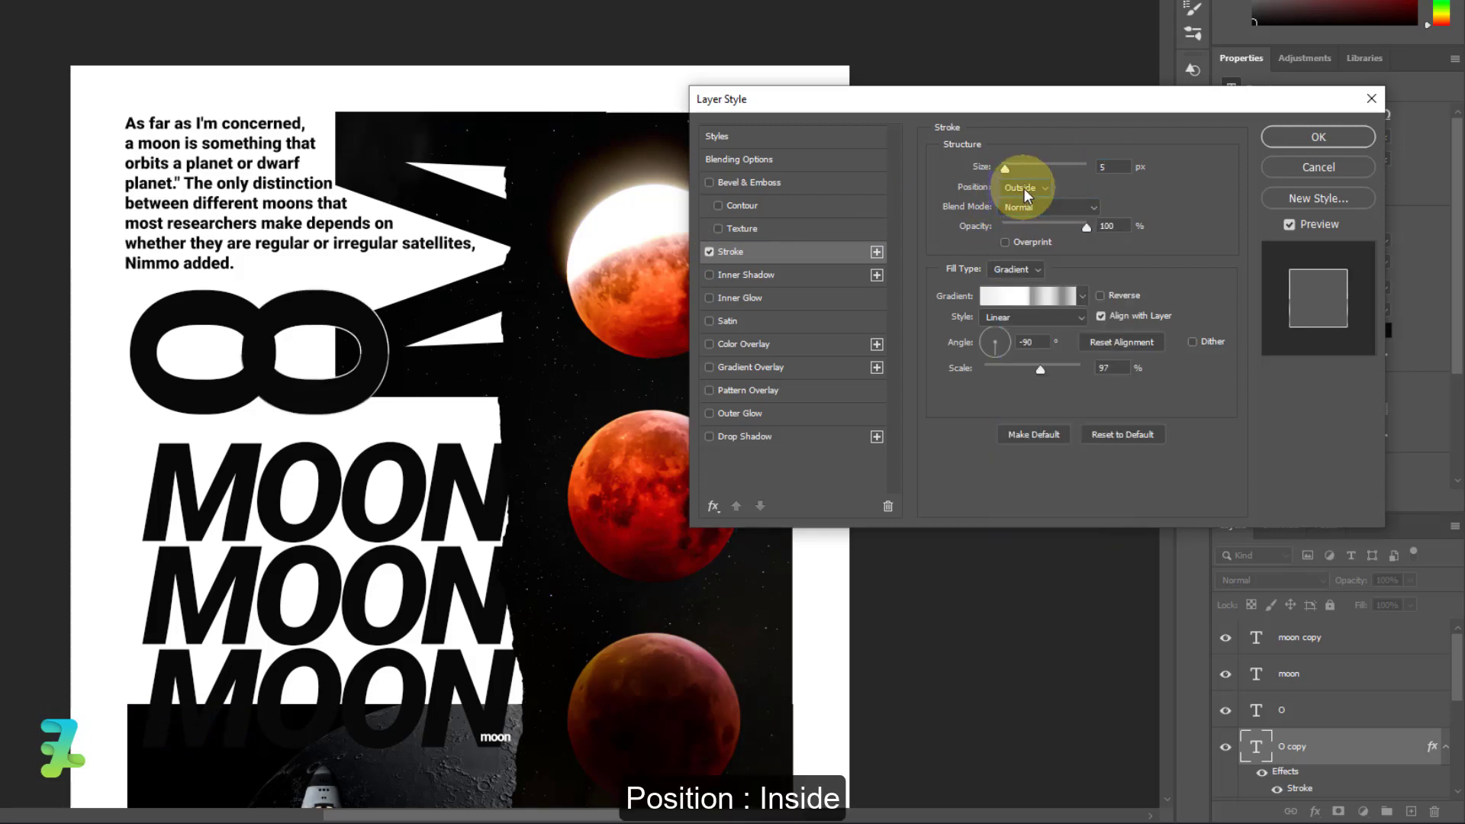
double_click(1024, 189)
left_click(1021, 218)
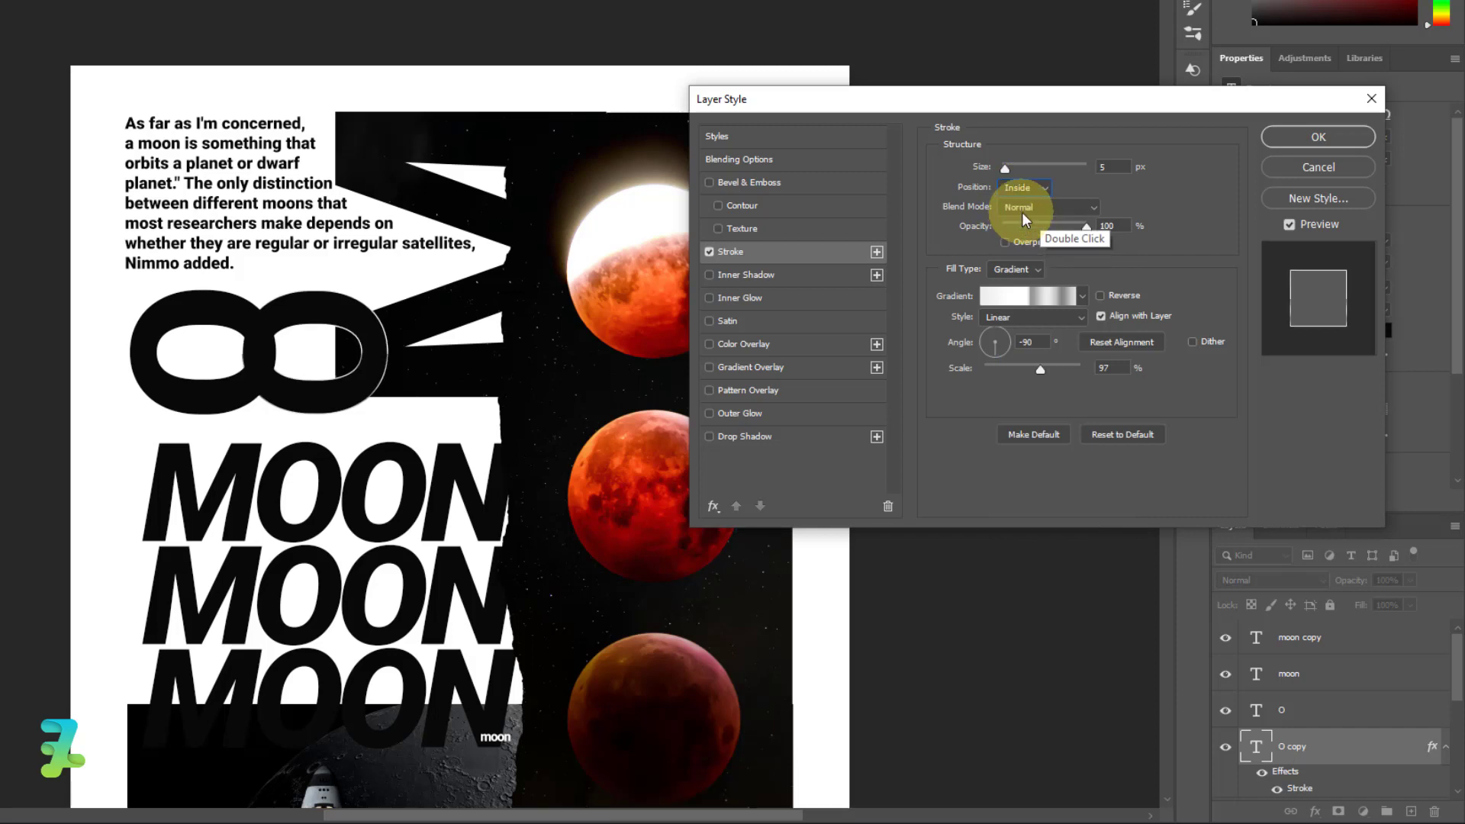
left_click(1023, 207)
left_click(1027, 223)
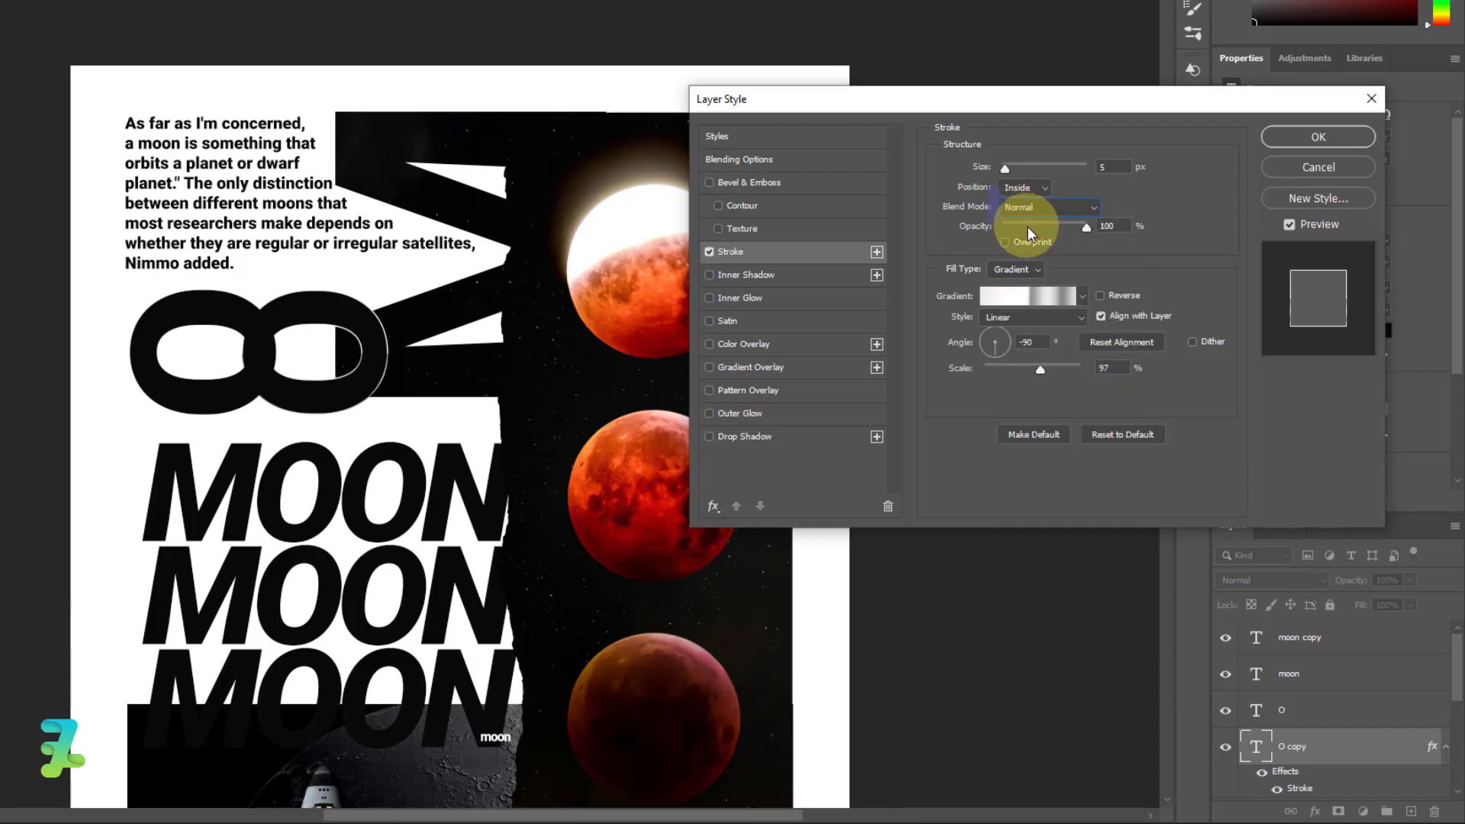
Make the stroke a solid #ffffff color and set the O copy layer's fill to 0%.
left_click(1015, 273)
left_click(1015, 285)
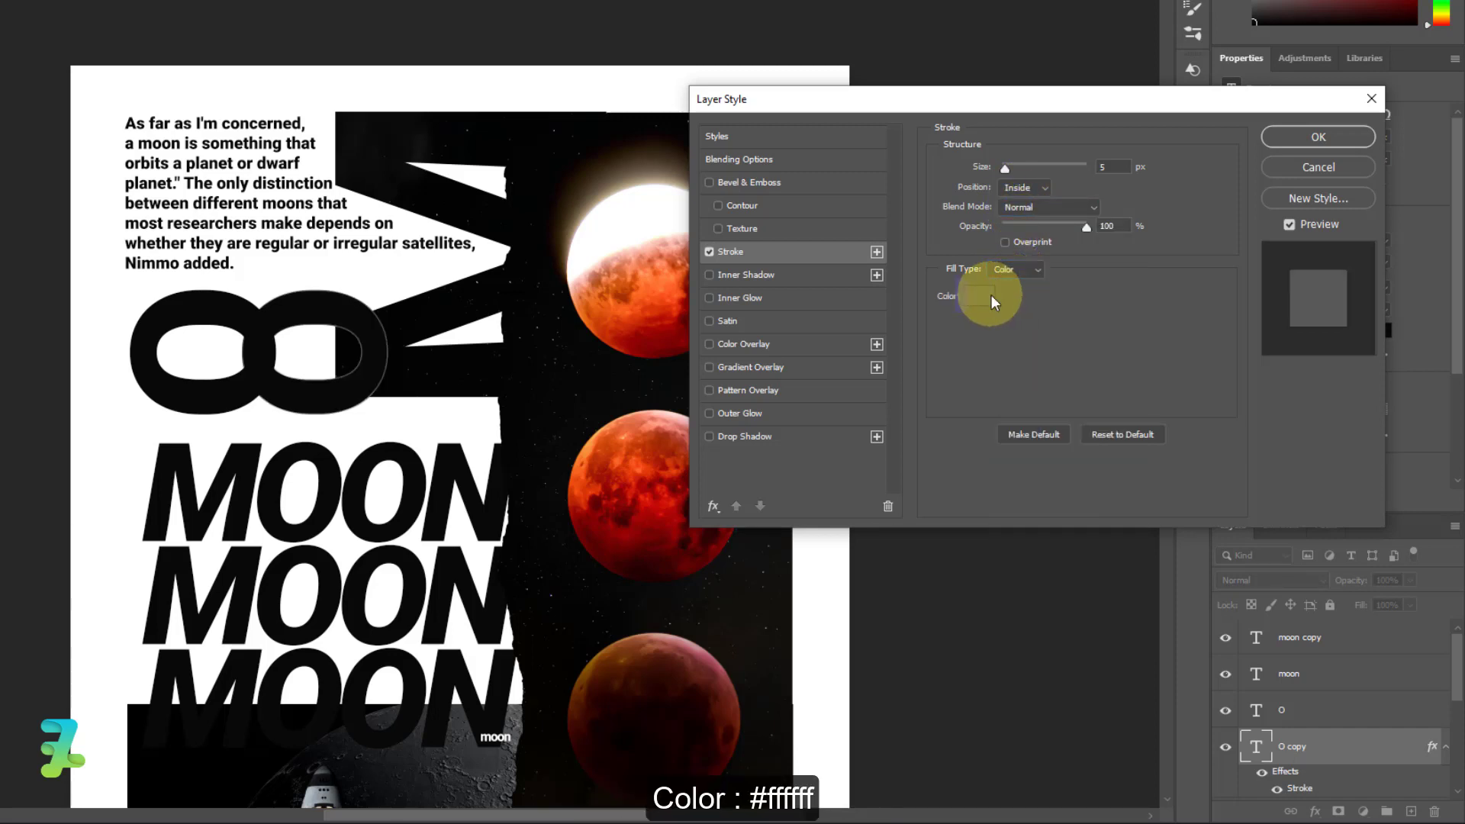
left_click(990, 298)
type("ffffff")
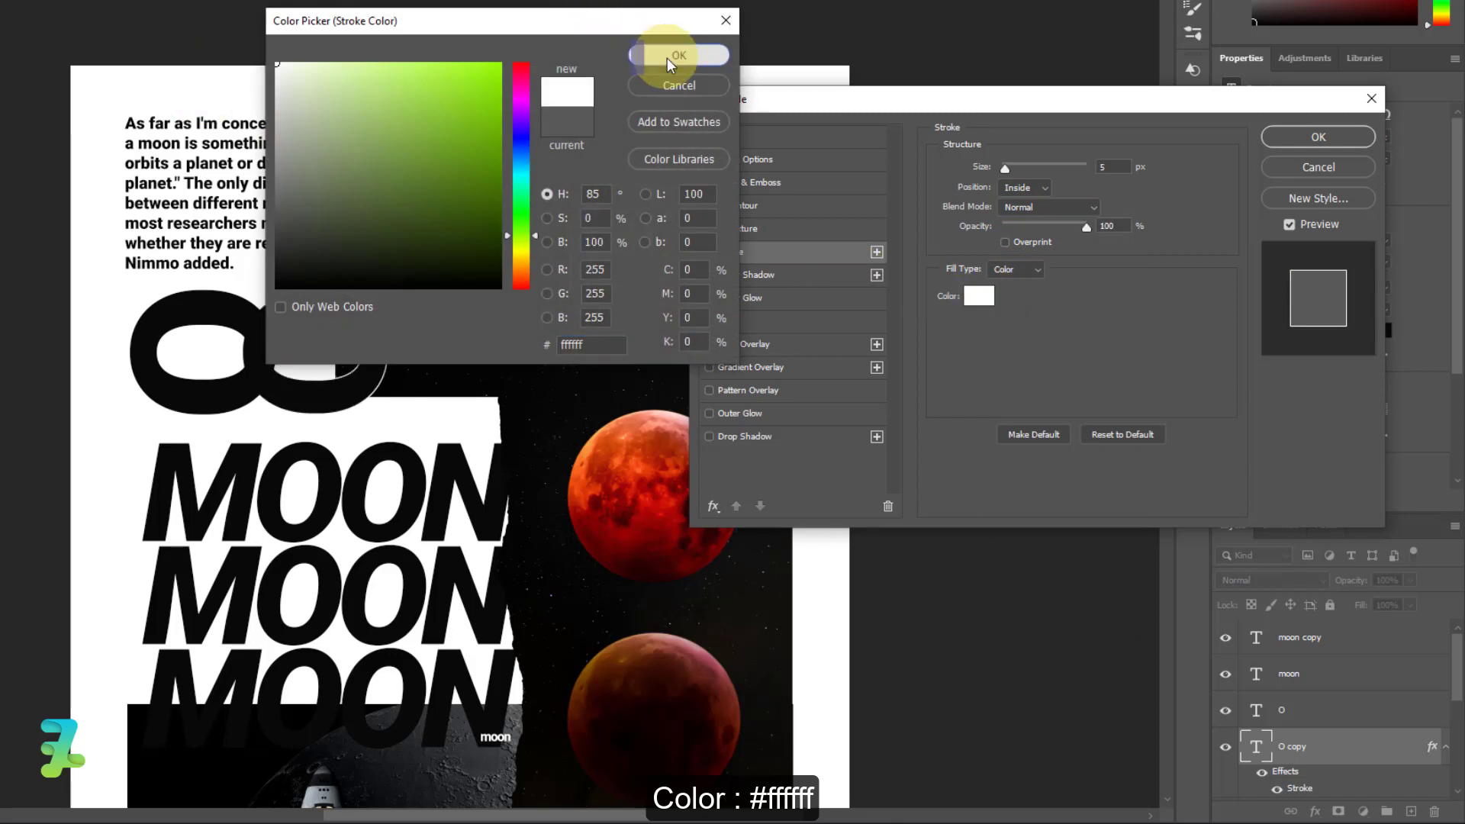
left_click(671, 56)
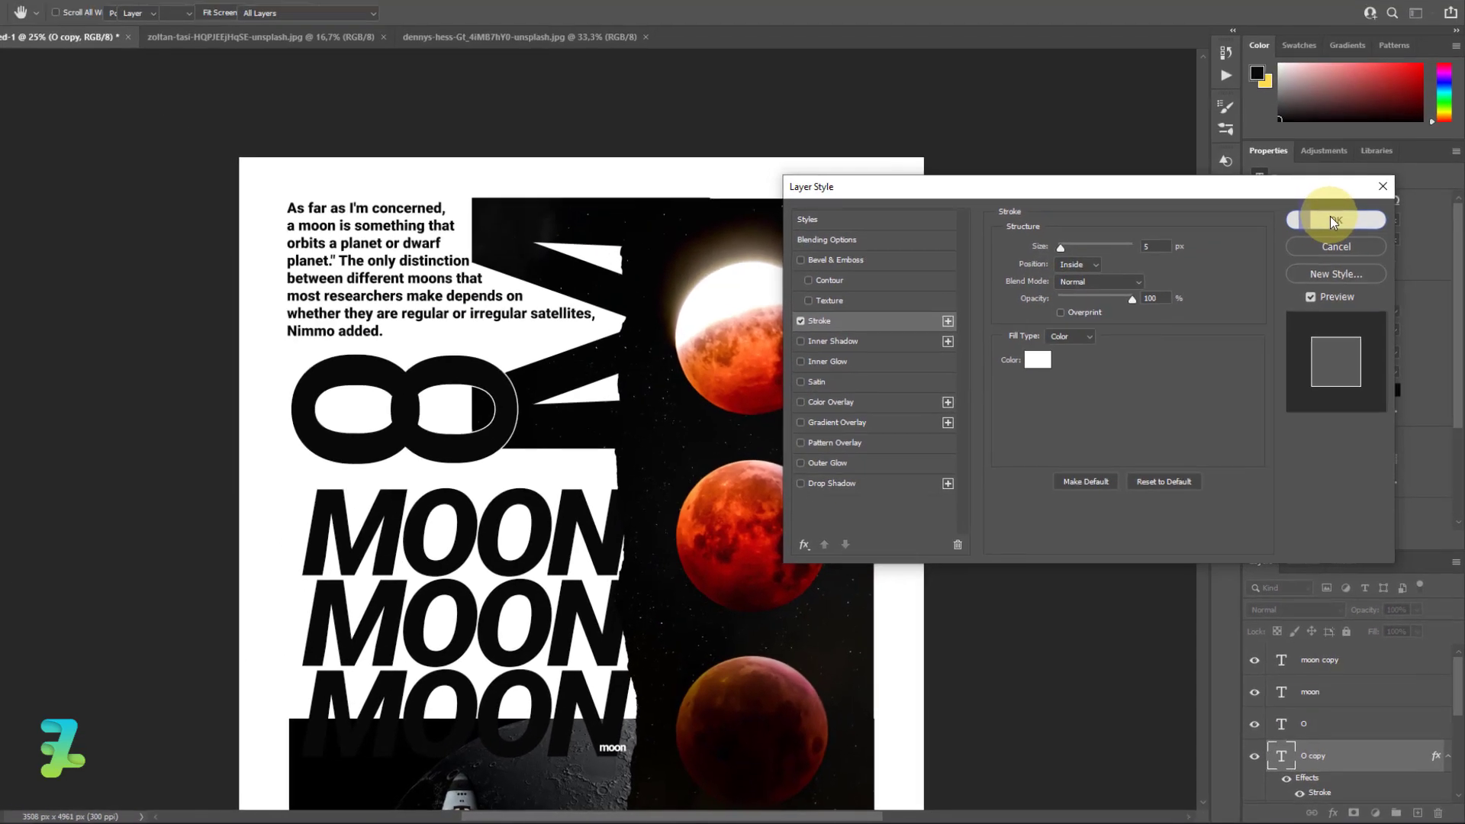
left_click(1290, 139)
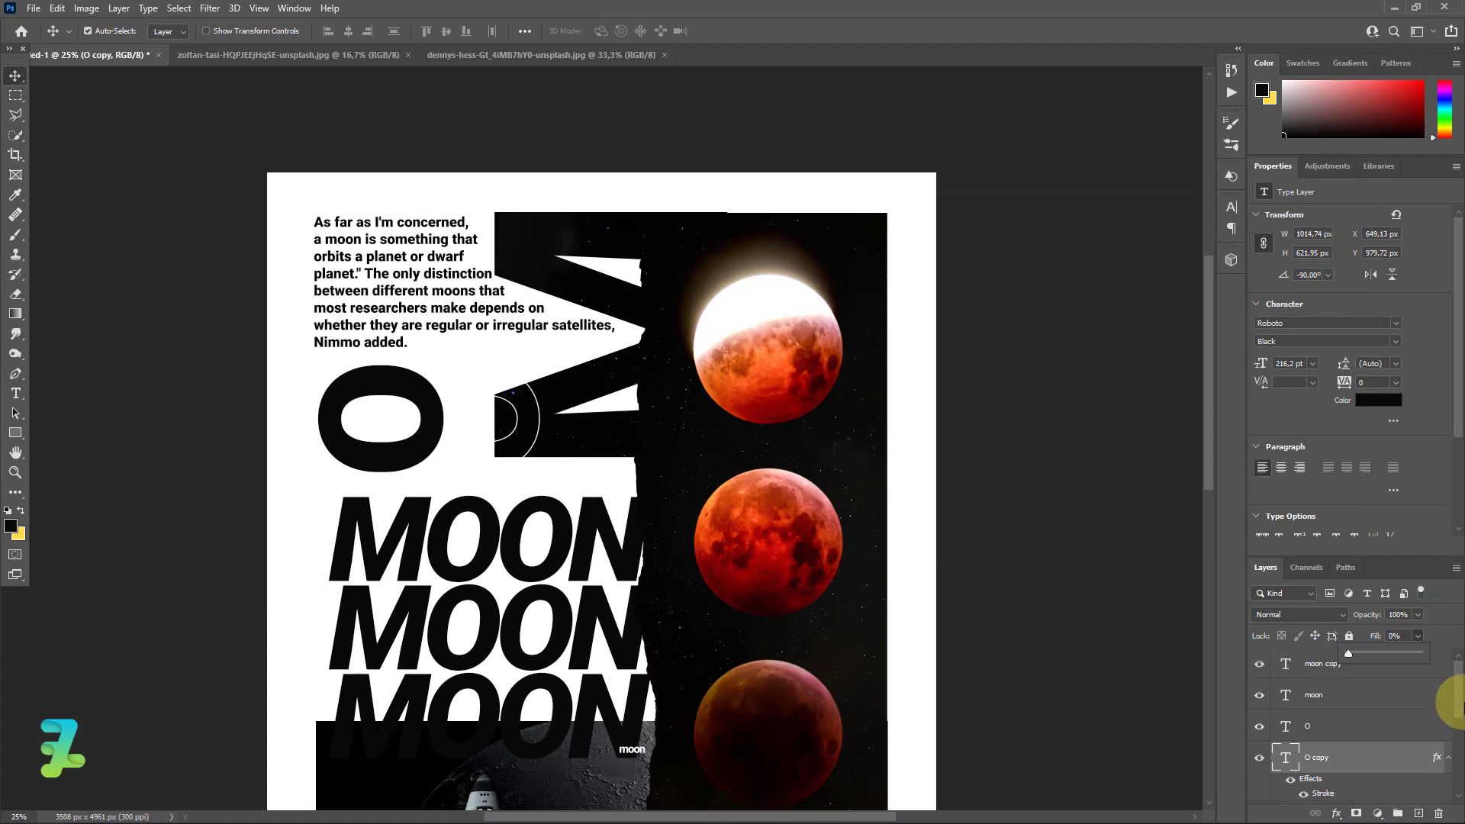
Duplicate the outlined O layer and load the shape of the M text layer in Group 1 as a selection.
mouse_move(1463, 695)
left_mouse_down()
mouse_move(1453, 759)
mouse_move(1450, 684)
left_mouse_up()
key("ctrl+j")
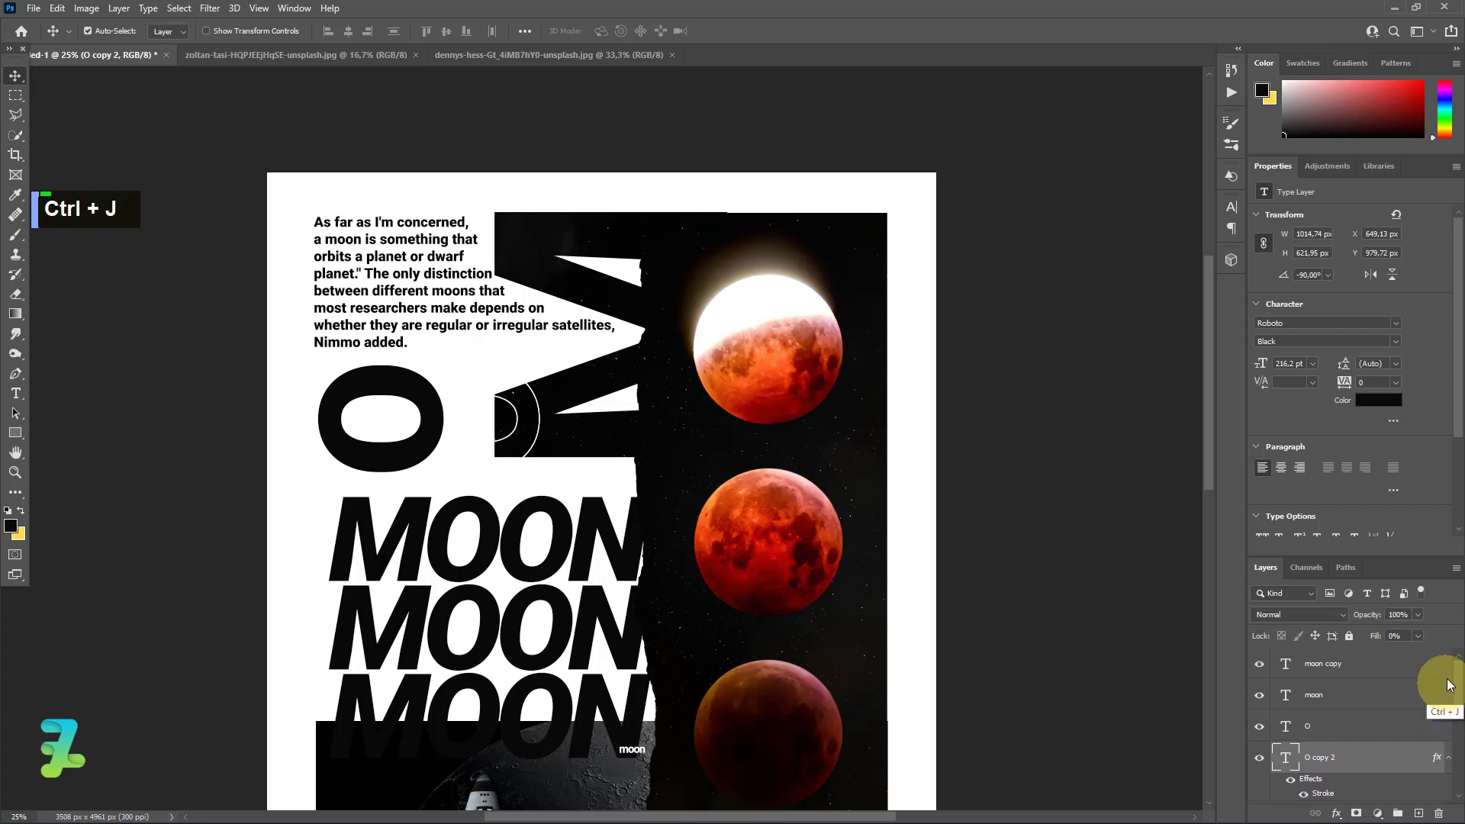
left_click(590, 461)
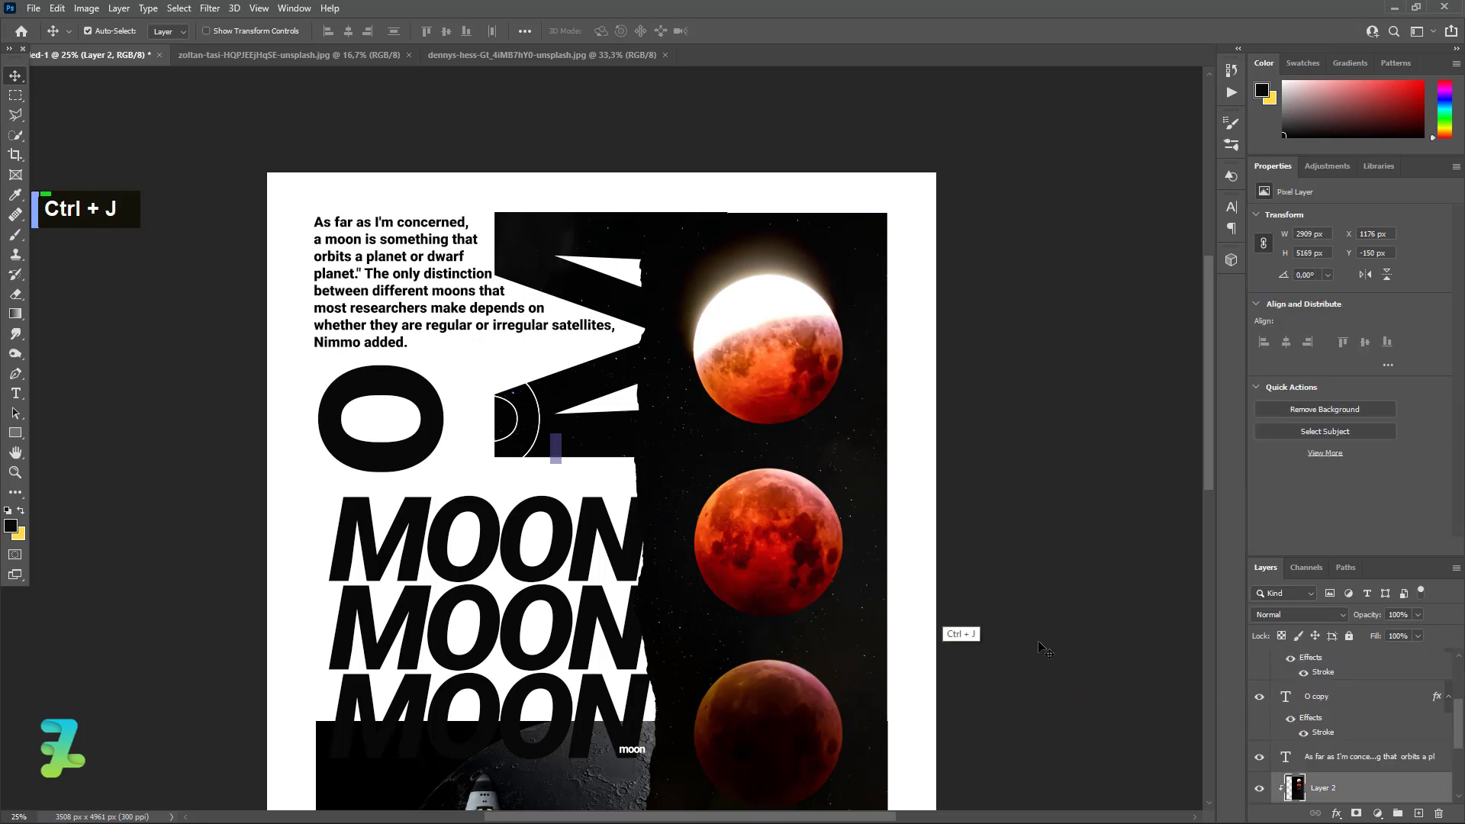
scroll(1438, 735, "down", 2)
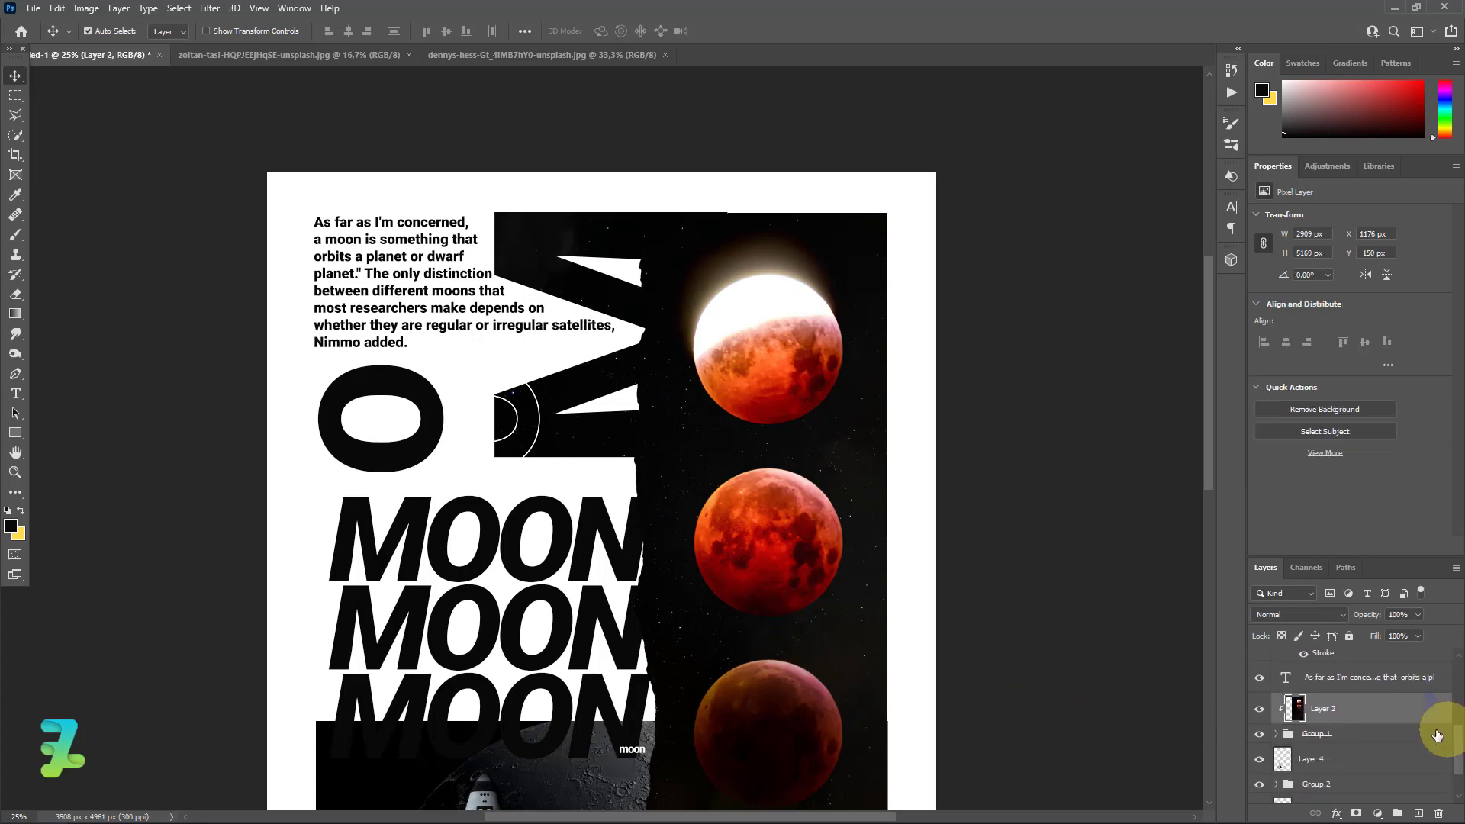
left_click(1275, 735)
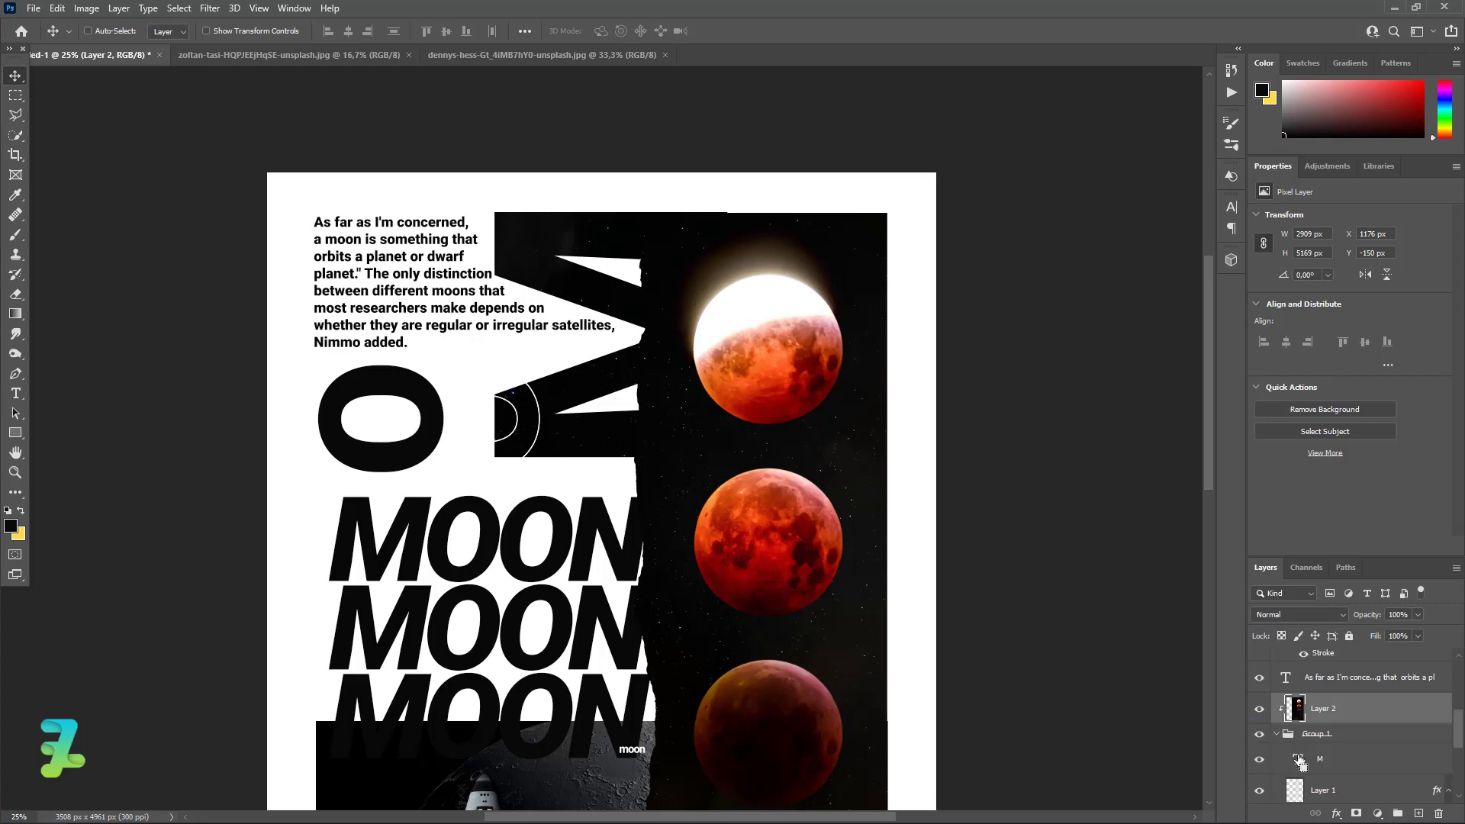
left_click(1300, 761, "ctrl")
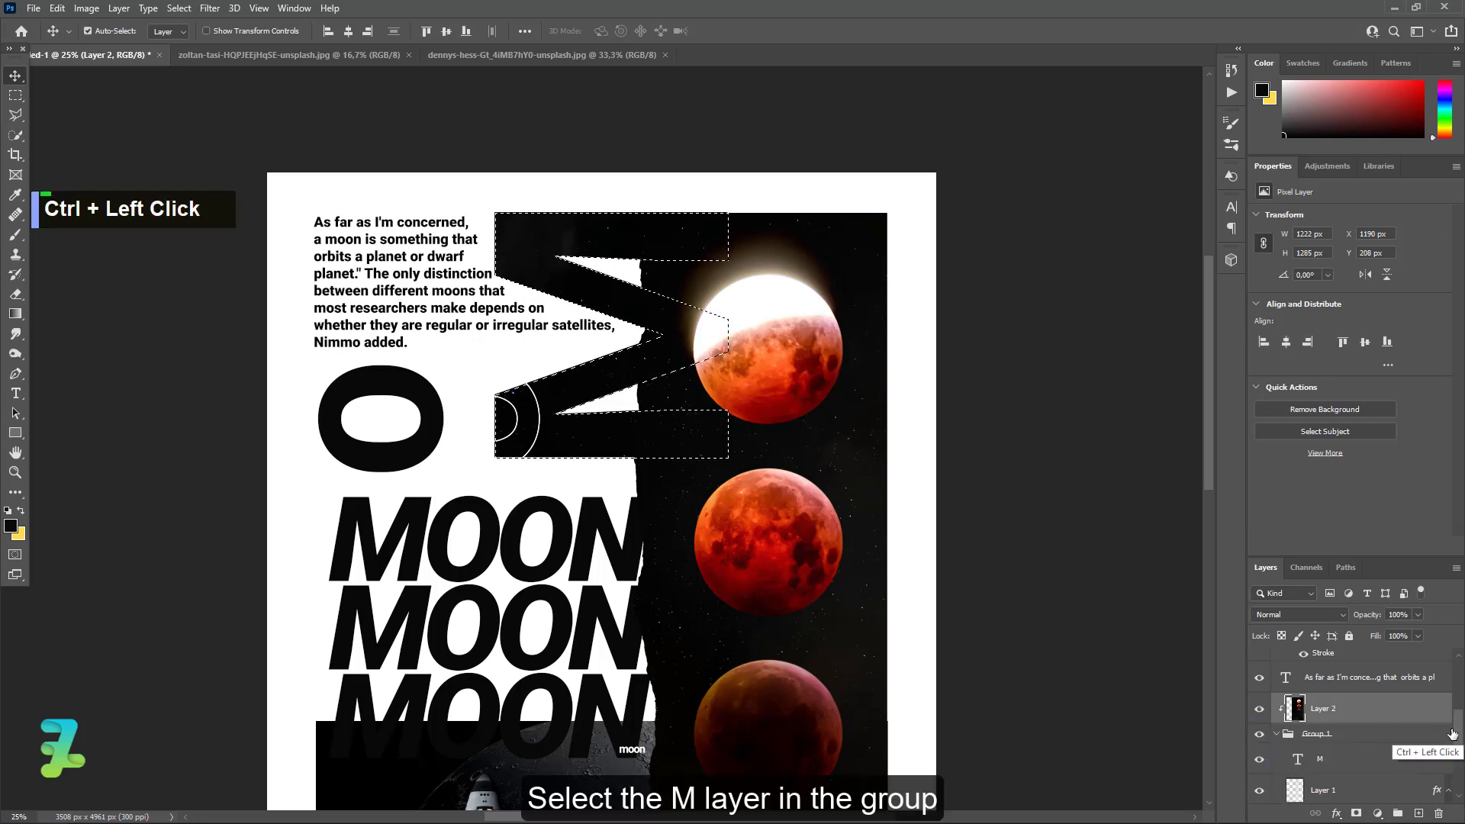
scroll(1366, 732, "up", 5)
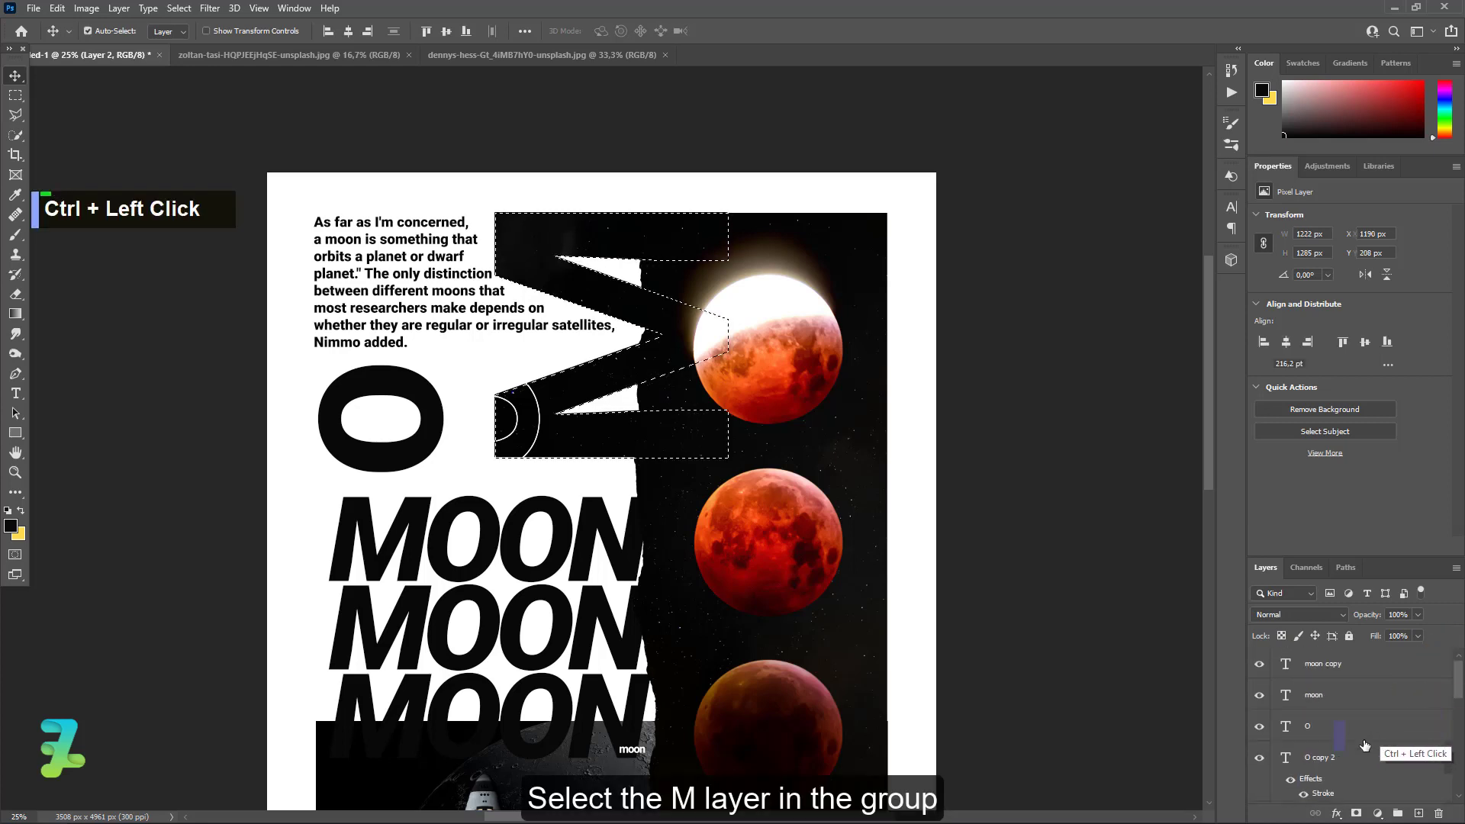
left_click(1366, 746, "ctrl")
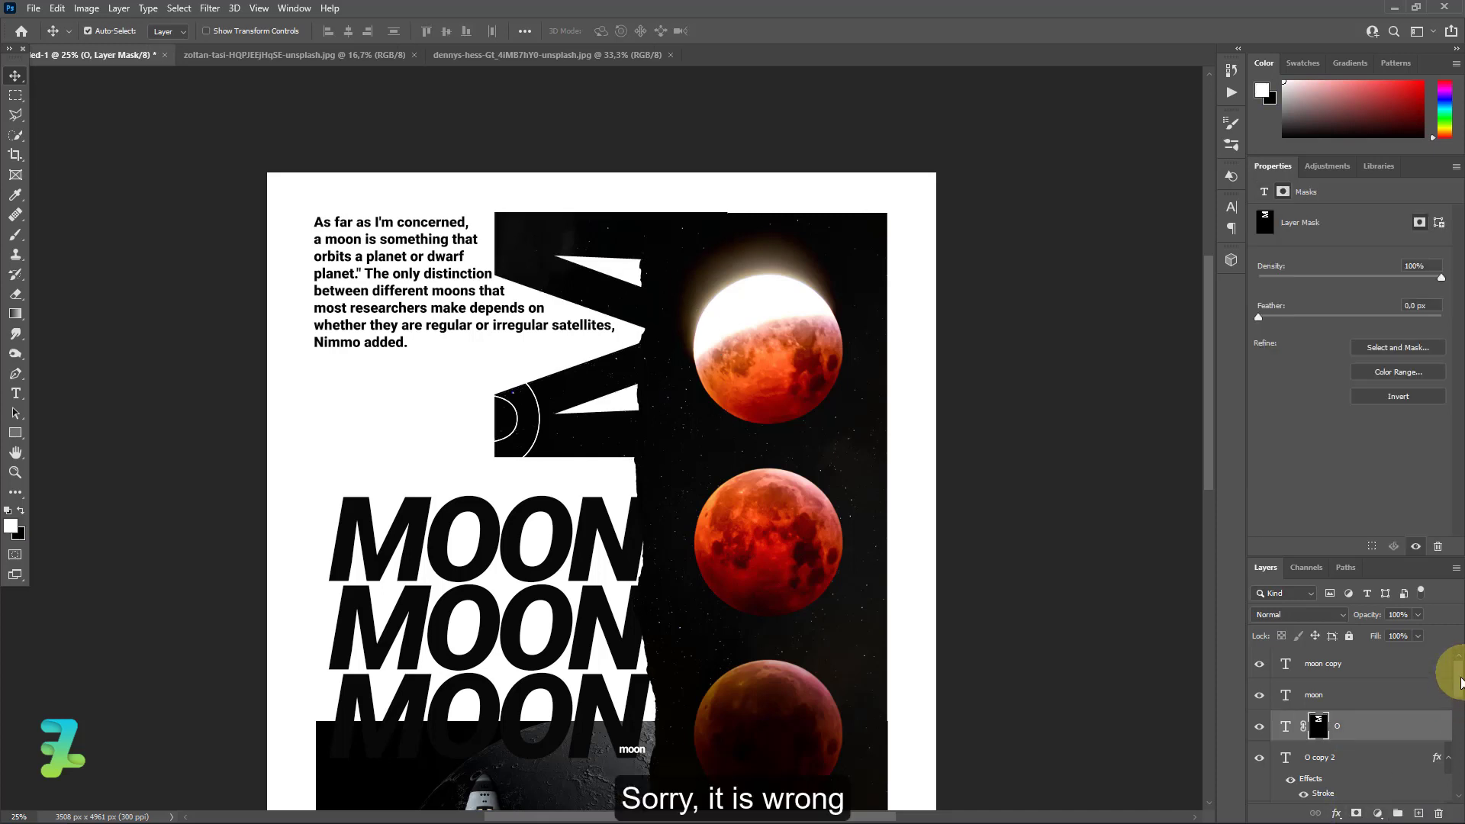
scroll(1441, 690, "down", 2)
key("ctrl+z")
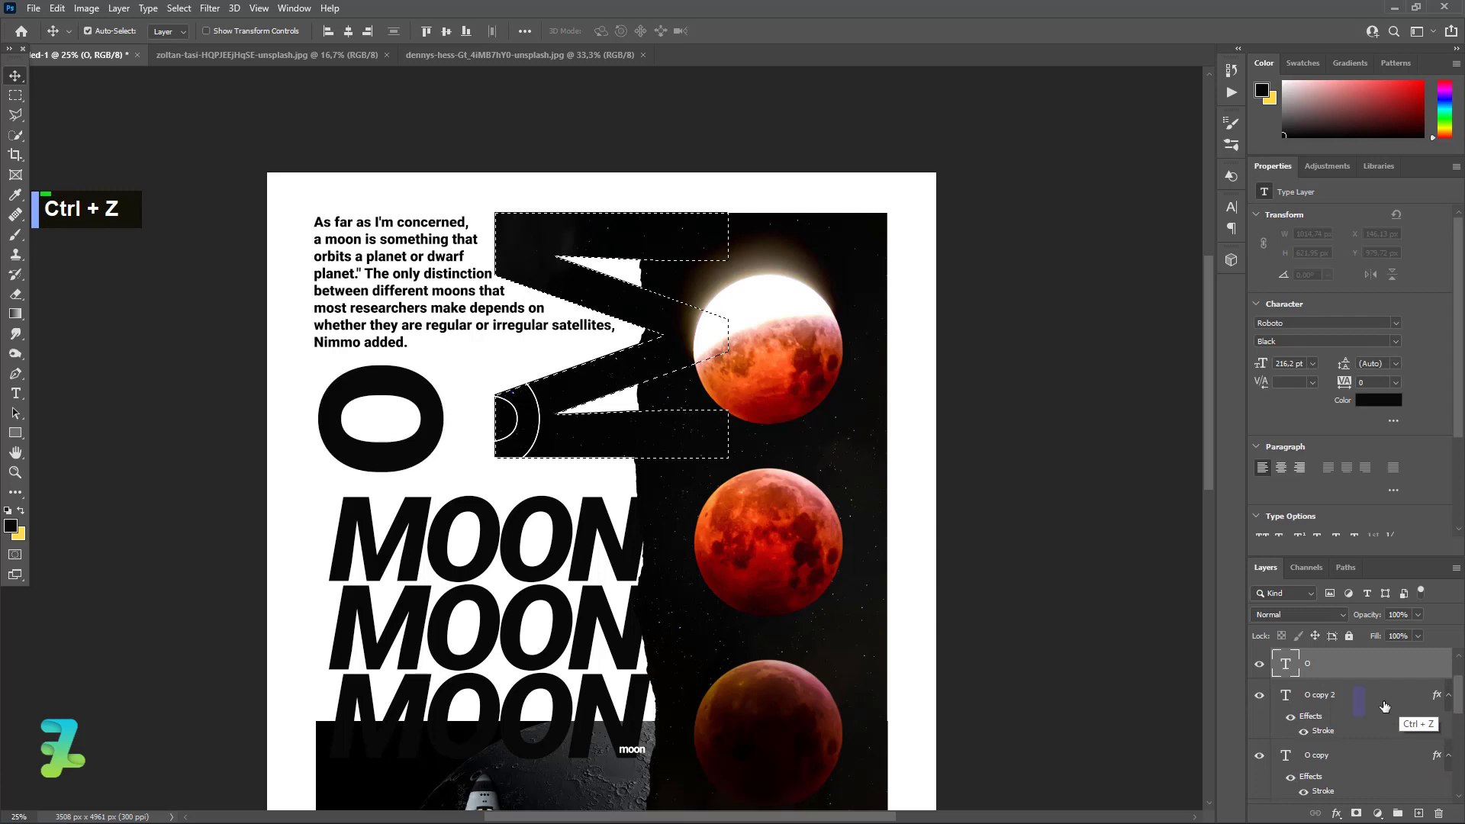
Mask the O copy 2 layer with the M selection and change its stroke color to #000000.
left_click(1368, 710)
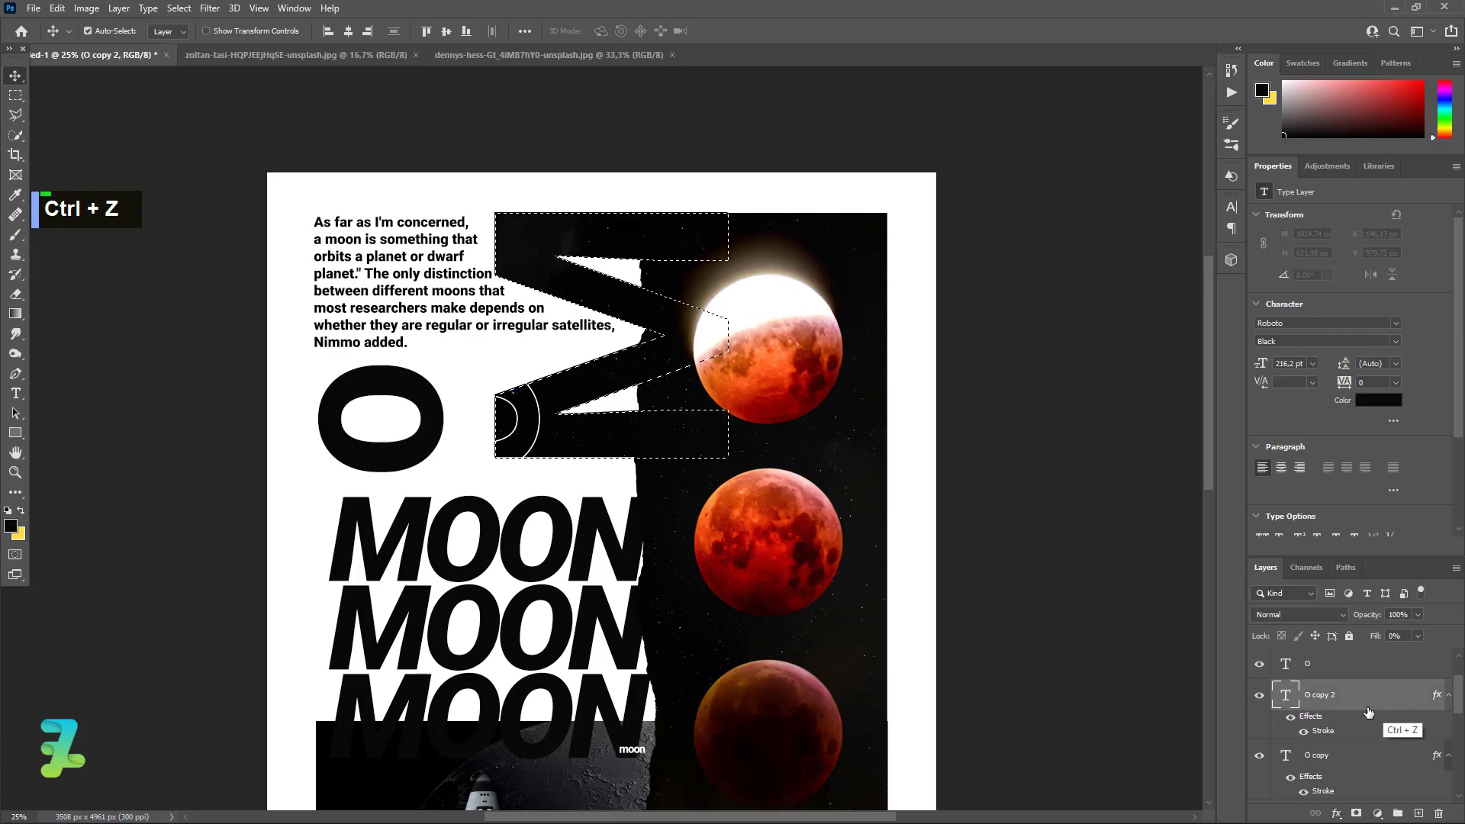
left_click(1355, 814)
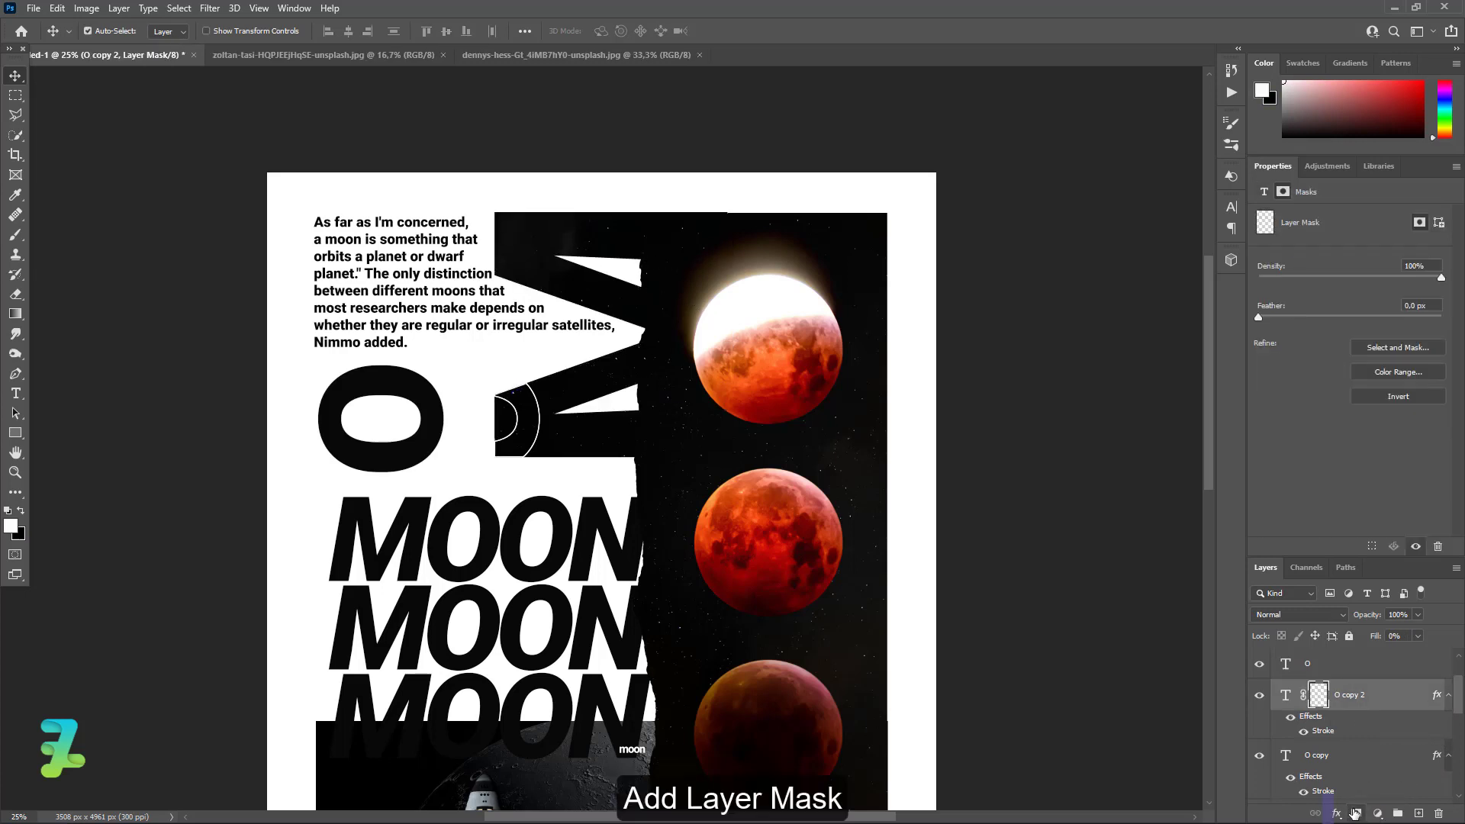
double_click(1324, 732)
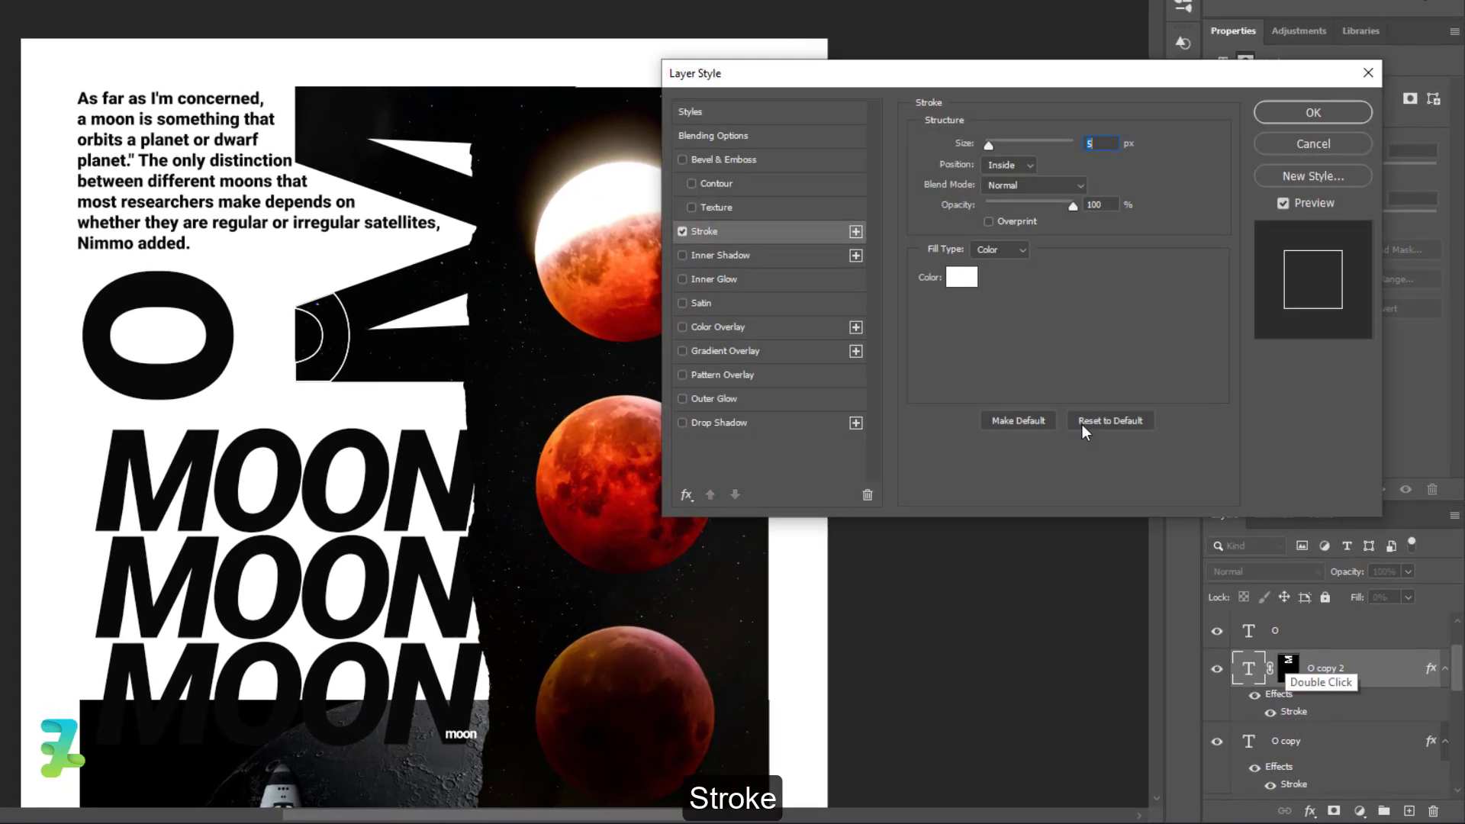
double_click(962, 277)
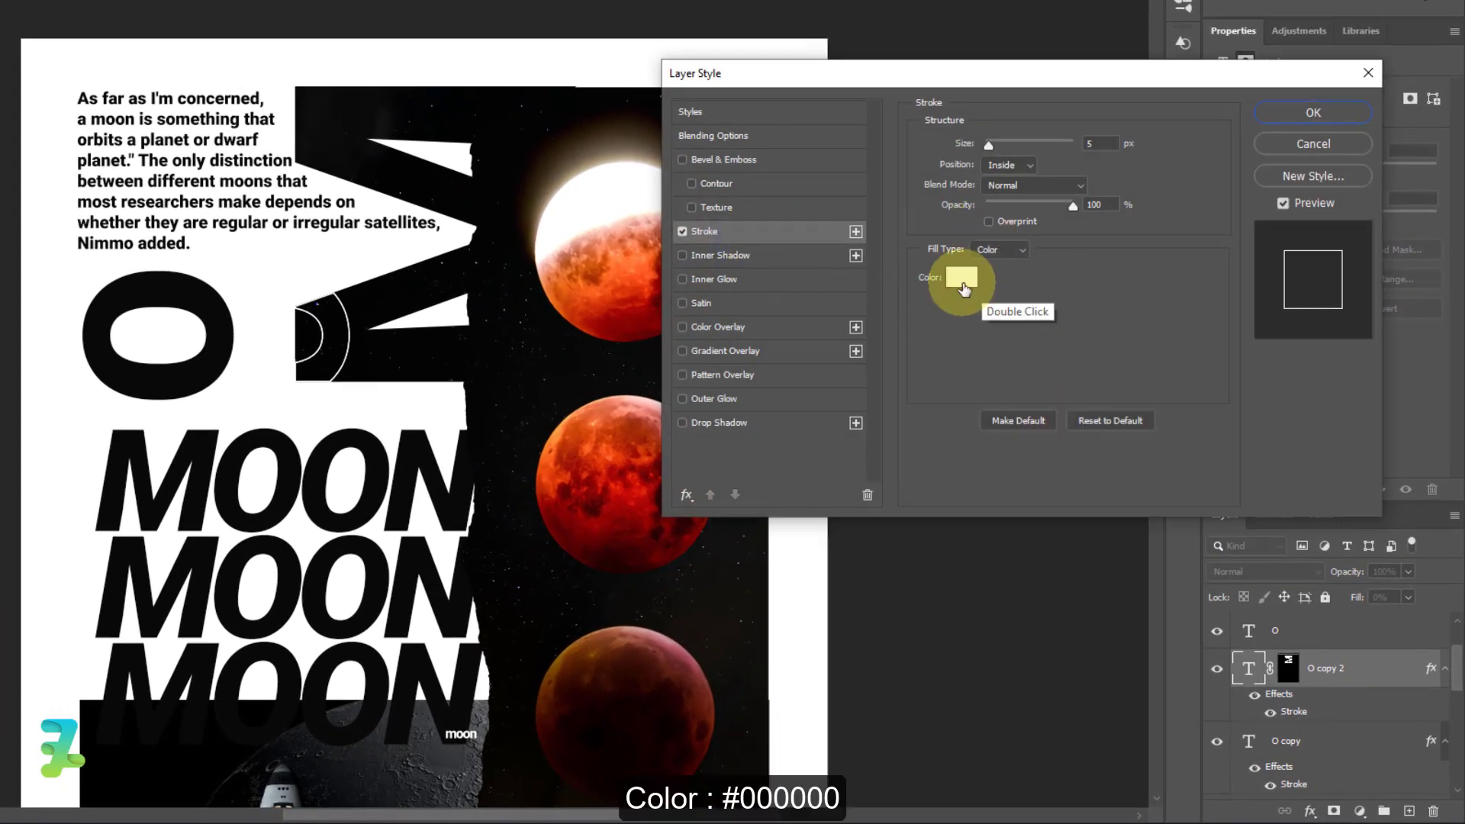
left_click_drag(275, 219, 203, 274)
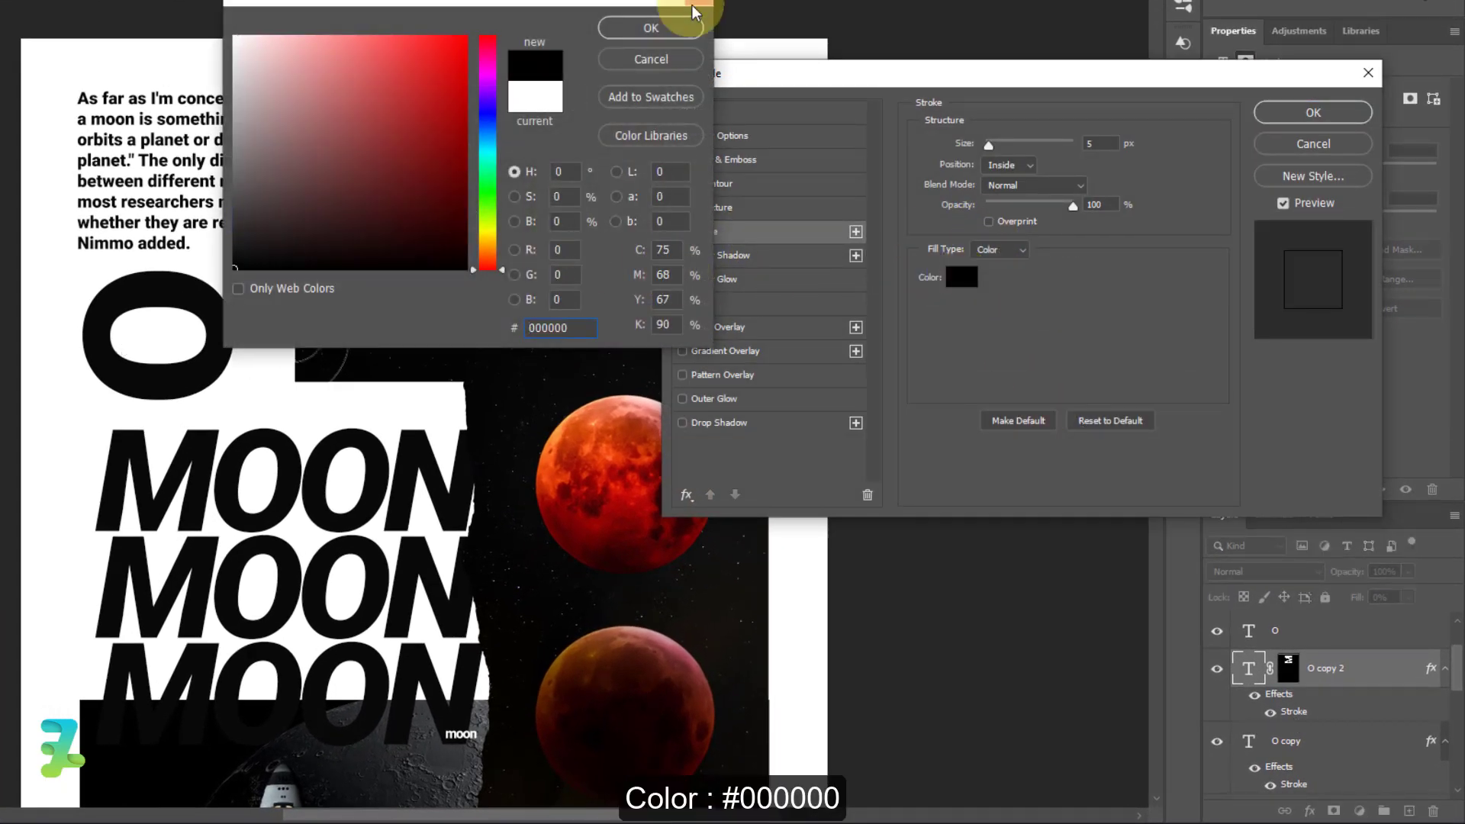
left_click(659, 29)
left_click(1314, 112)
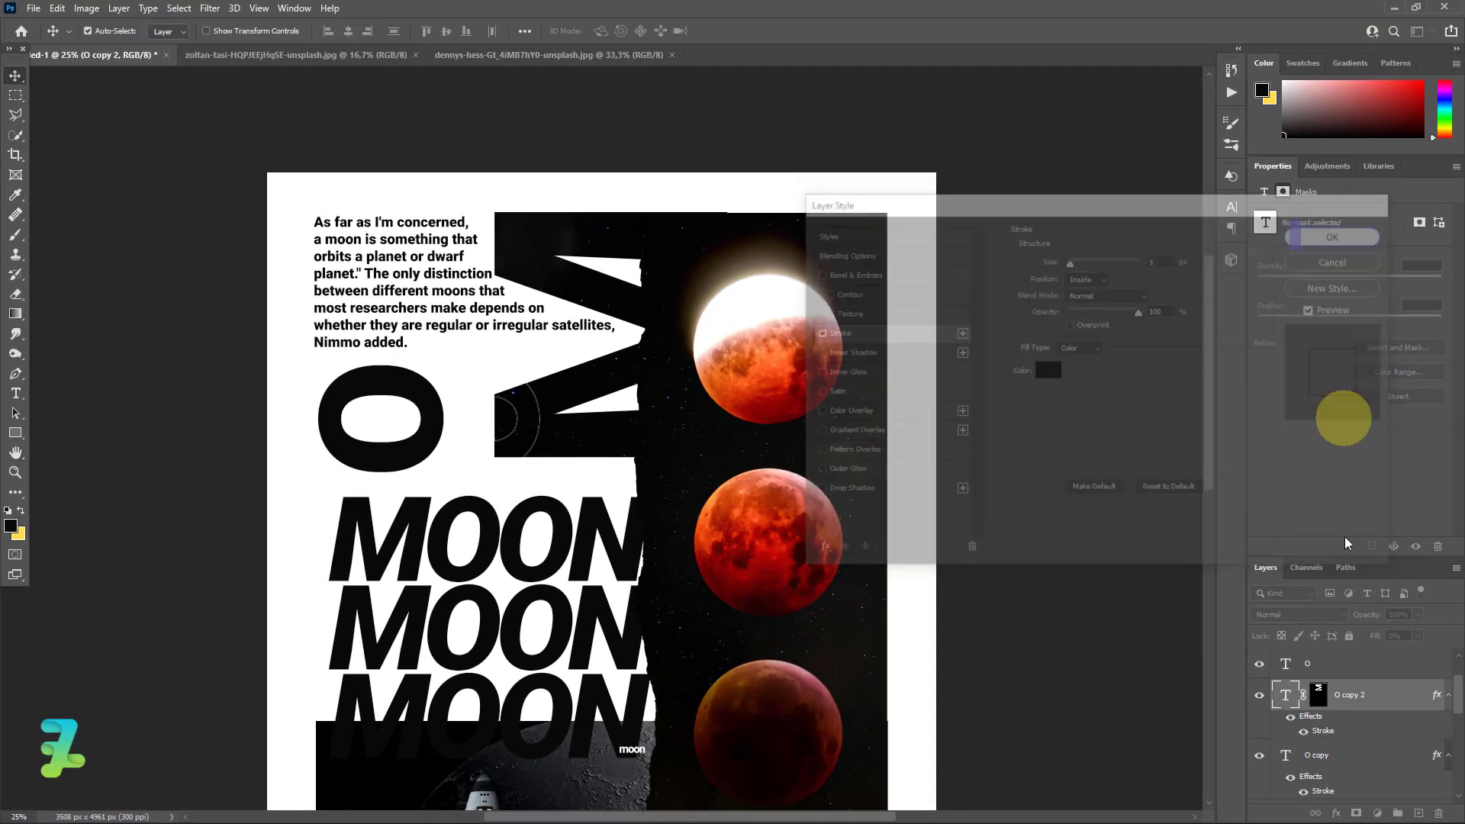
Invert the layer mask of the black-outlined O and select the moon copy text layer.
left_click(1321, 696)
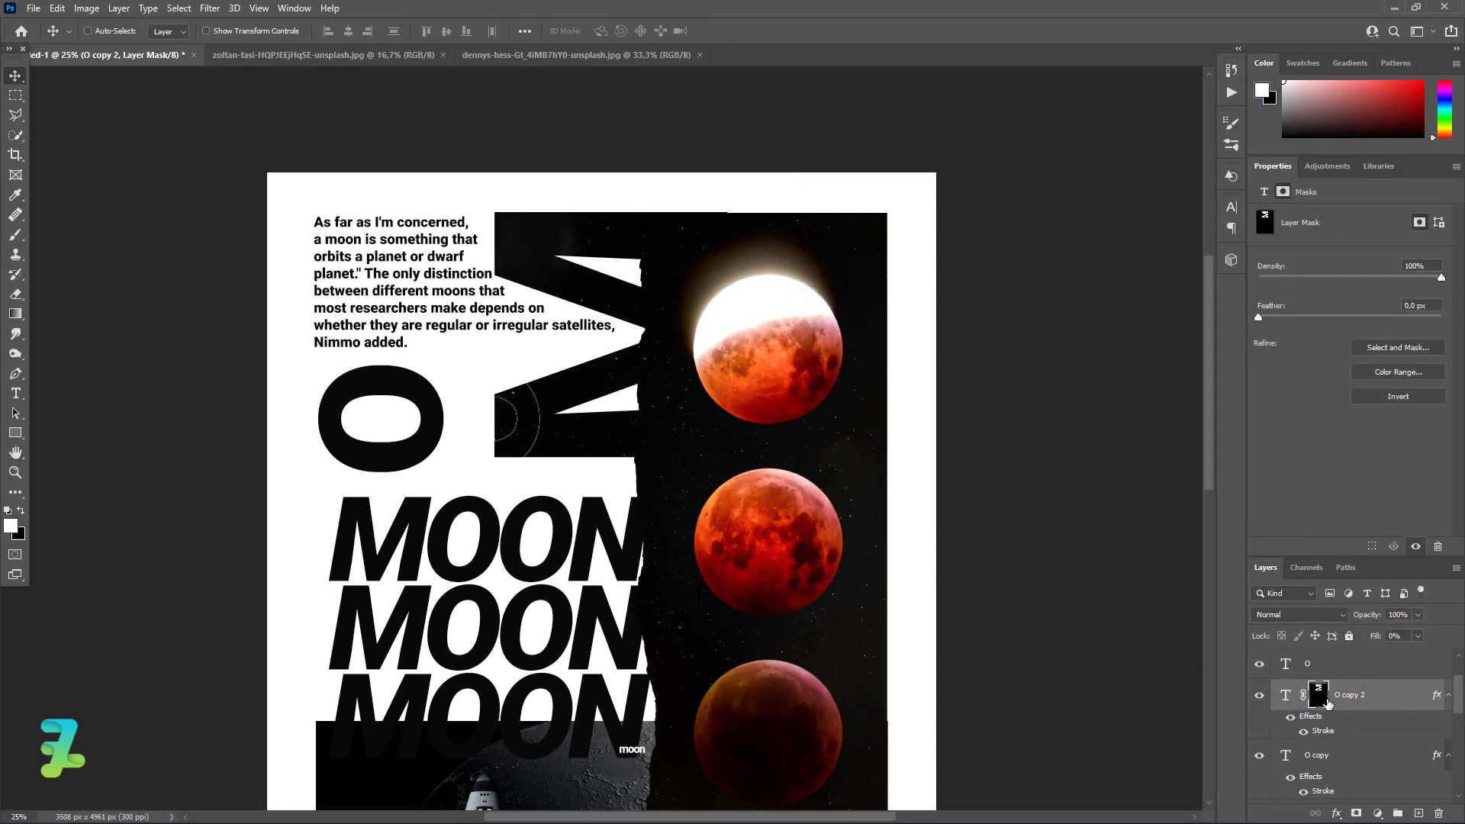
left_click_drag(1310, 552, 1301, 149)
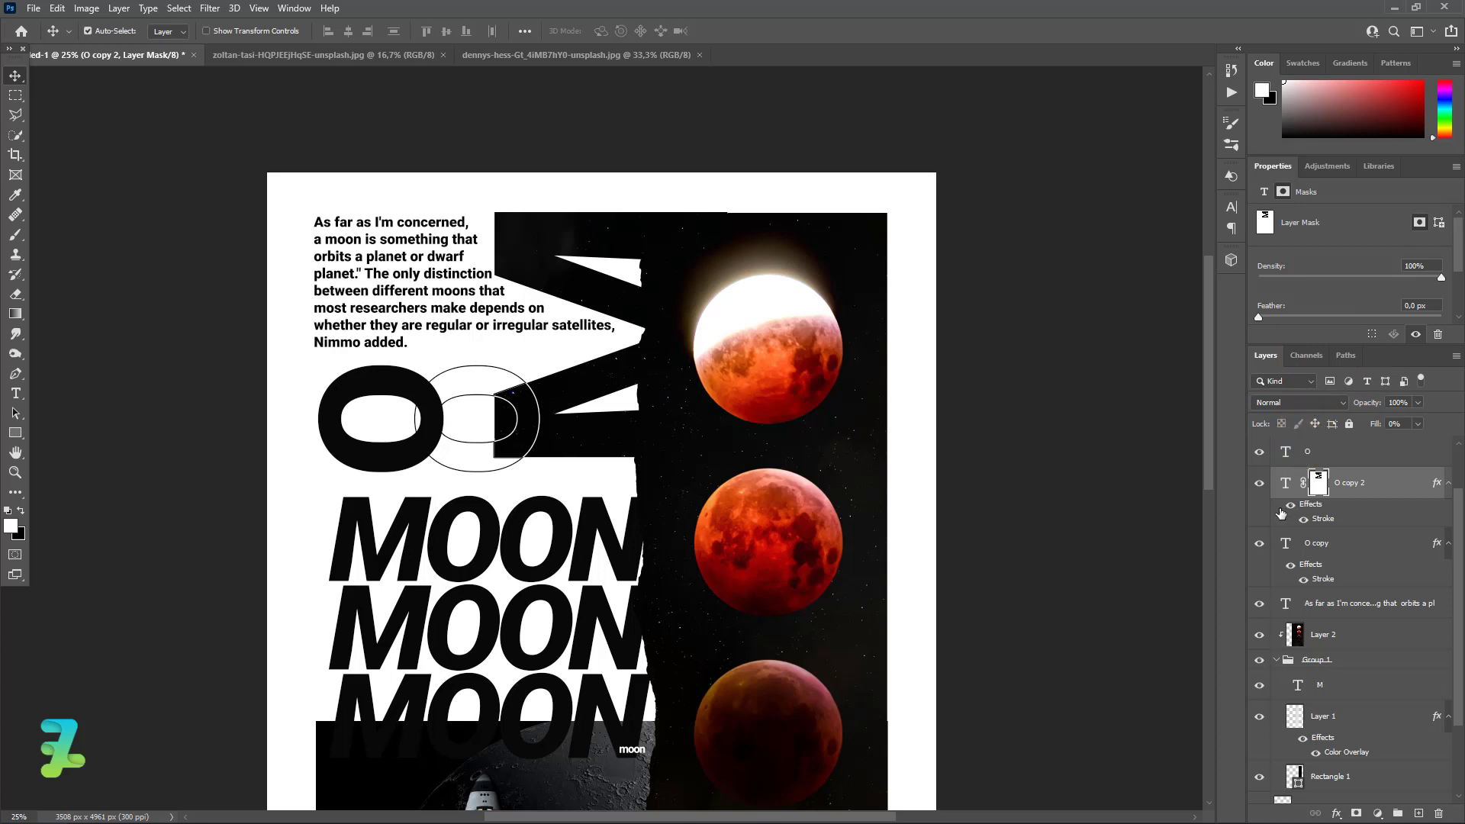
scroll(1304, 496, "up", 1)
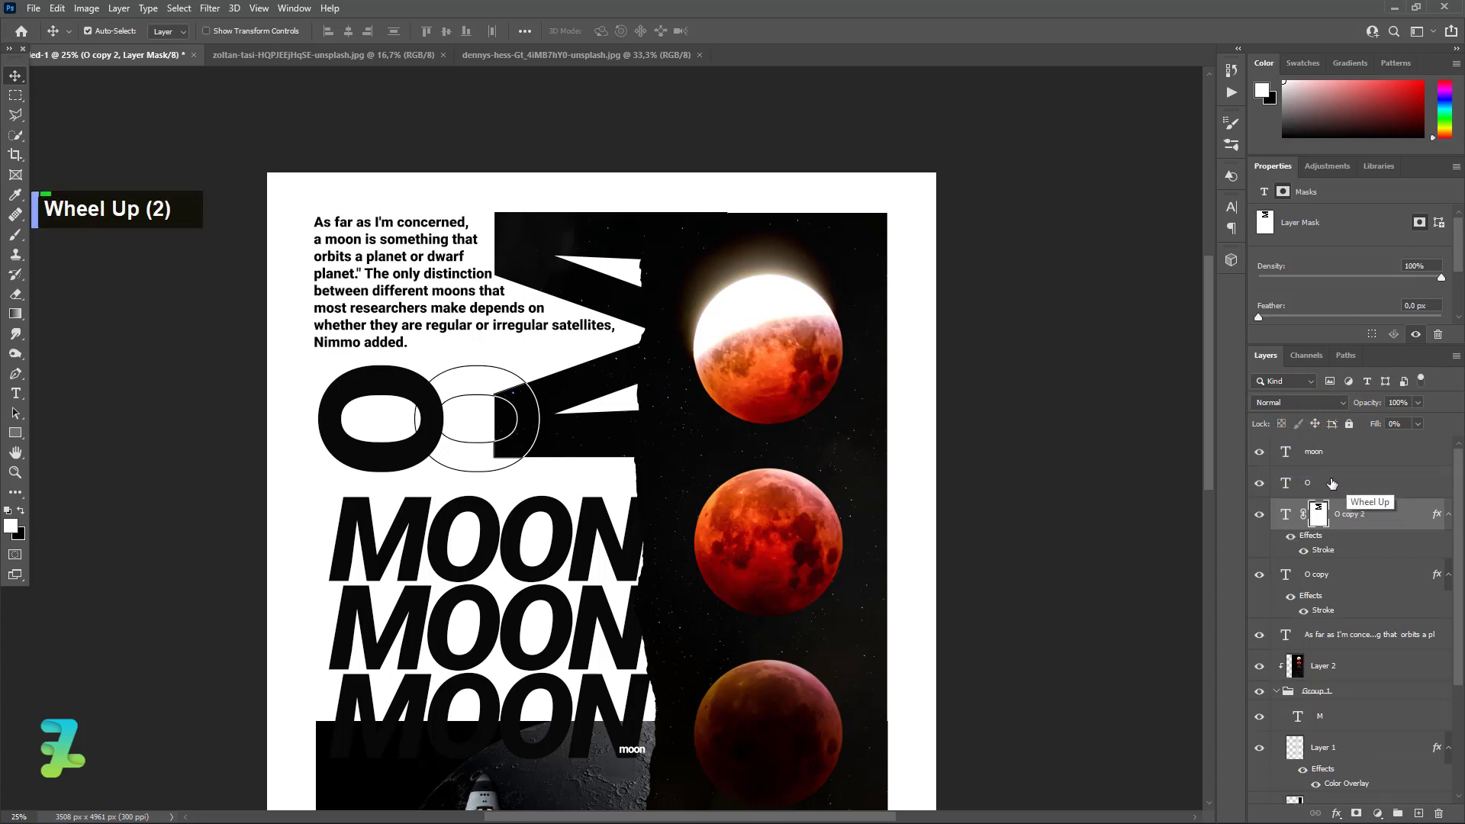
scroll(1332, 483, "up", 2)
left_click(1330, 461)
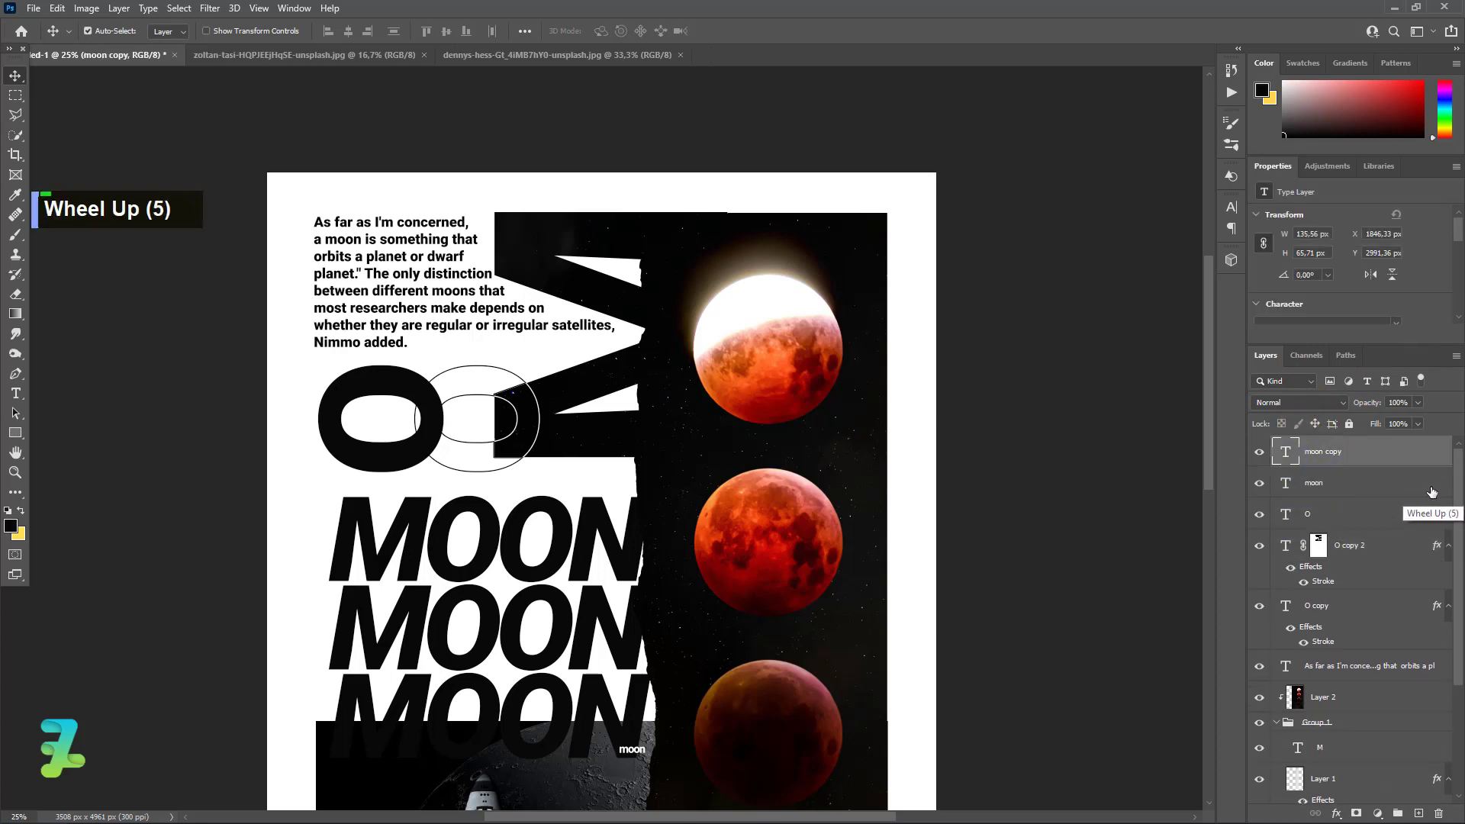
Group all layers above the Background layer and convert the group to a Smart Object.
left_click_drag(1458, 484, 1455, 595)
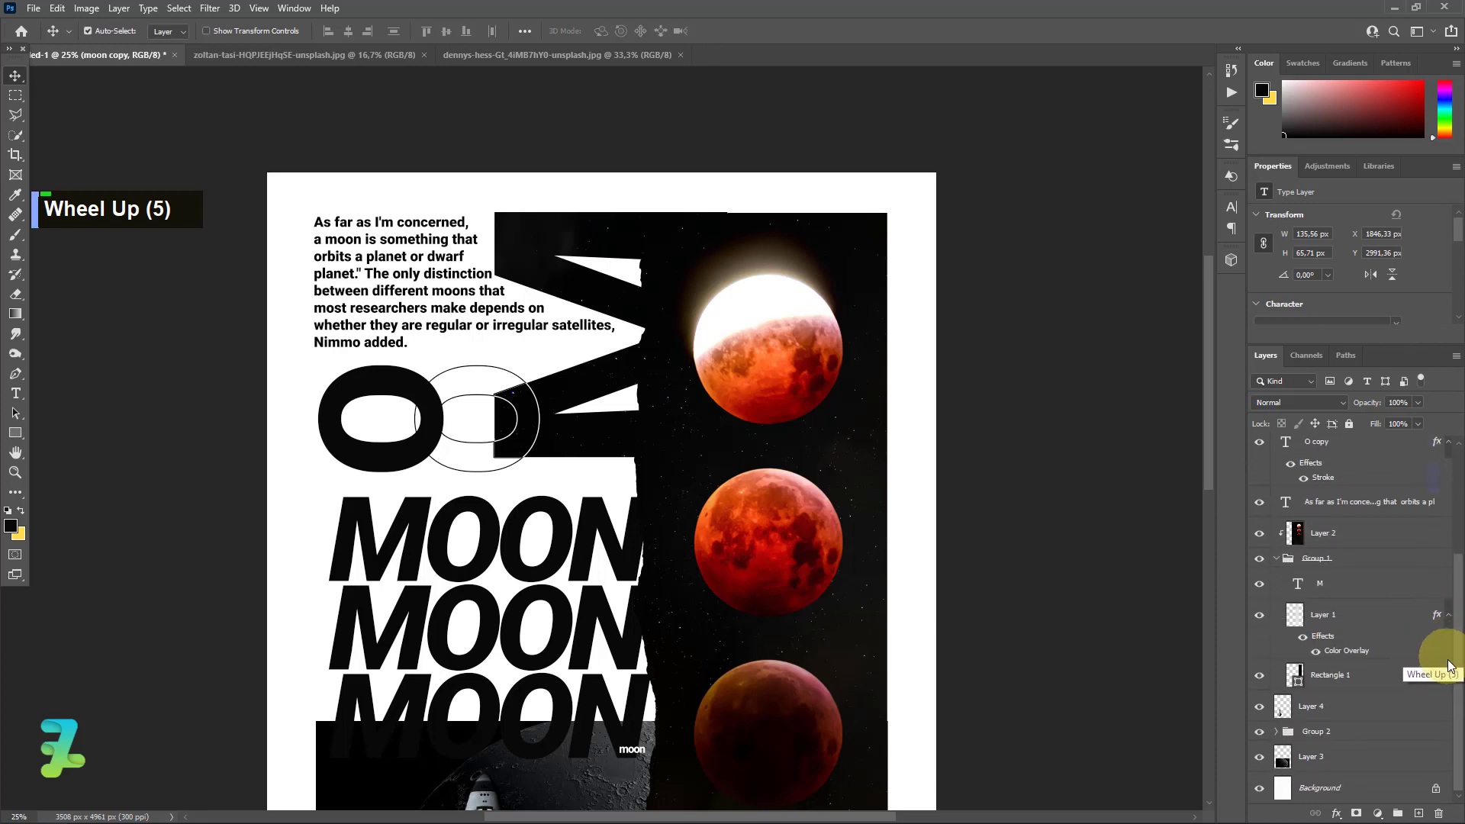
left_click(1396, 765, "shift")
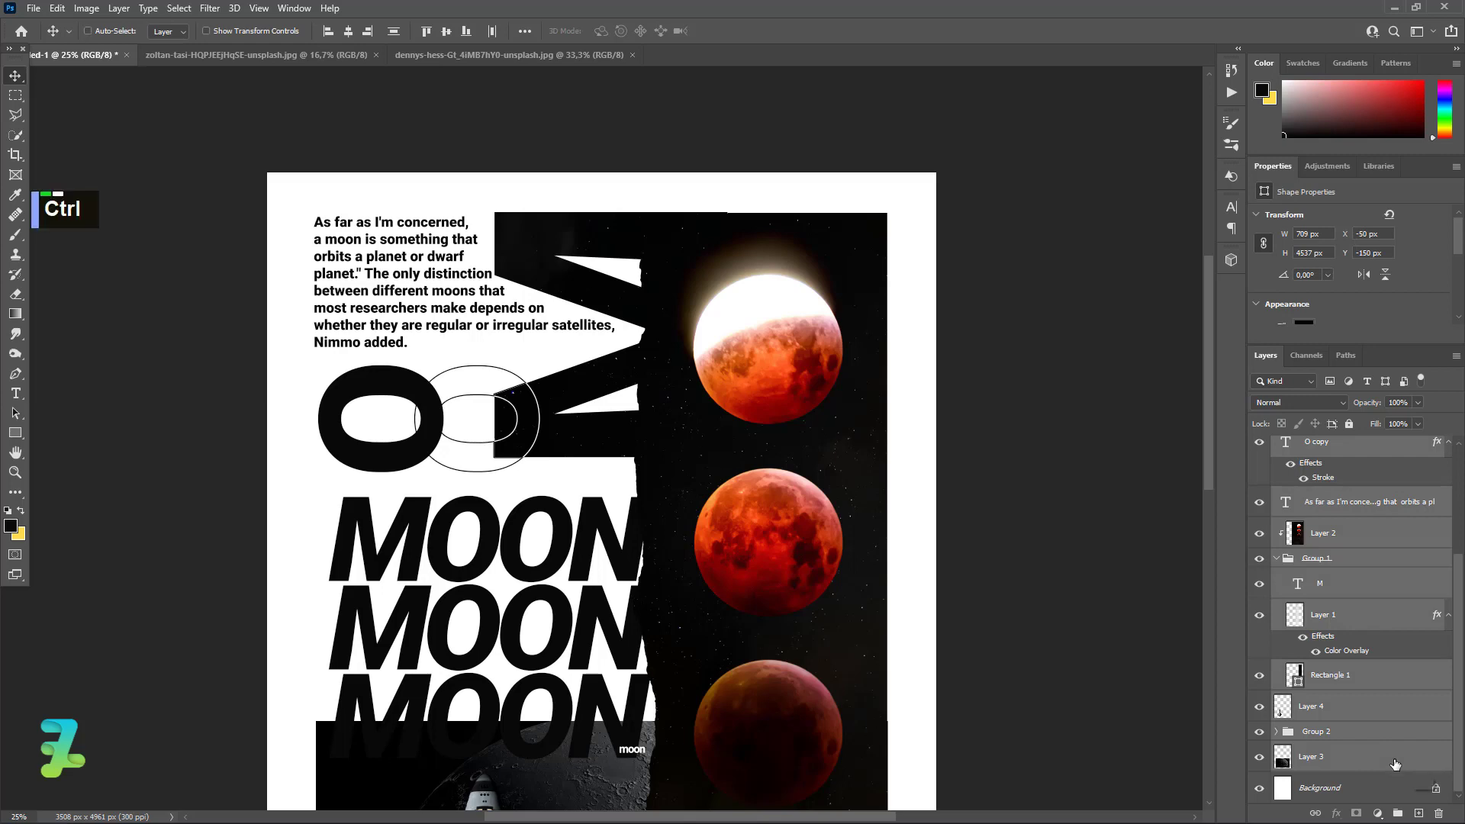
key("ctrl+g")
right_click(1354, 443)
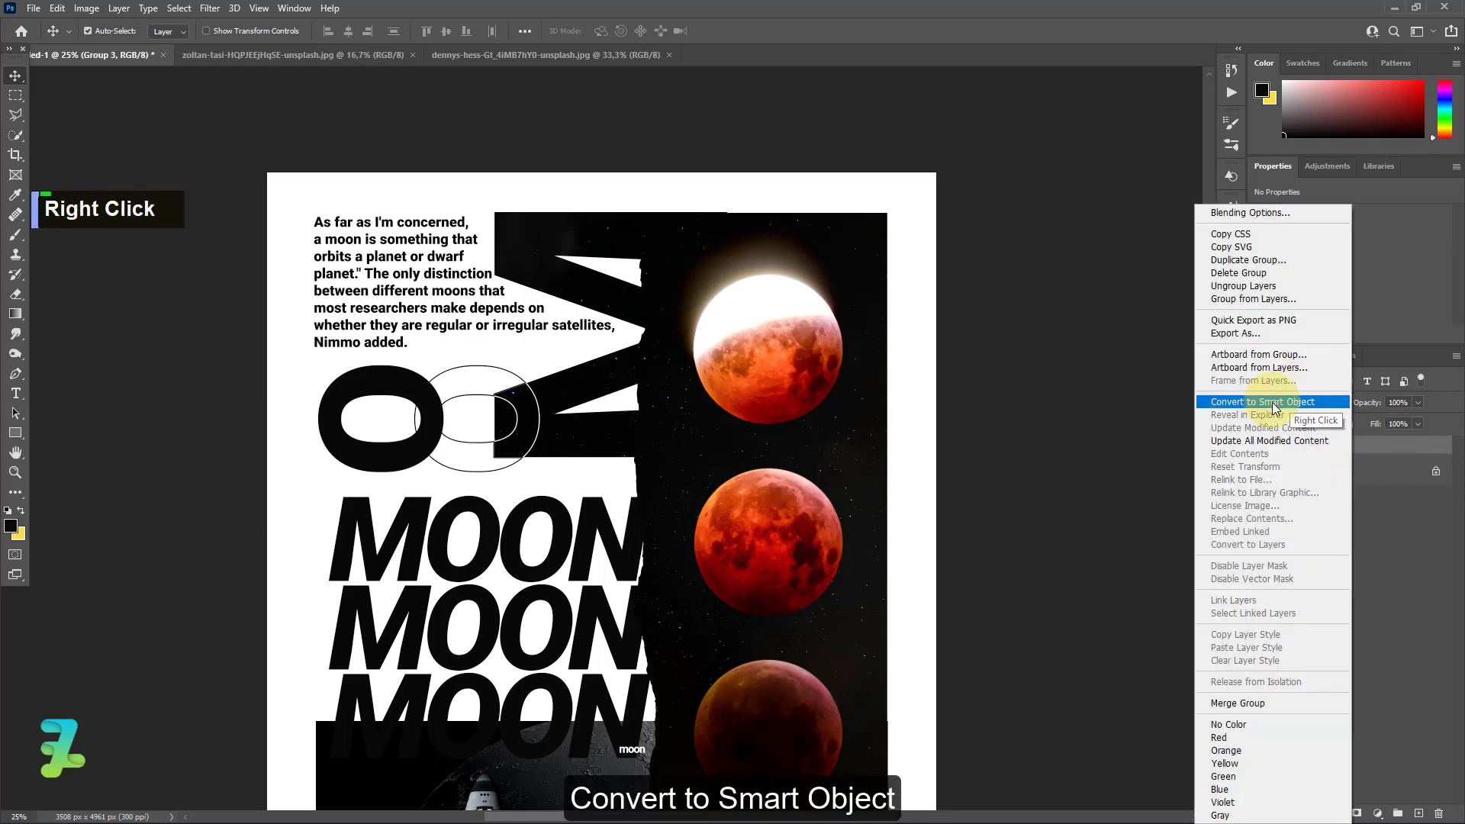
left_click(1272, 401)
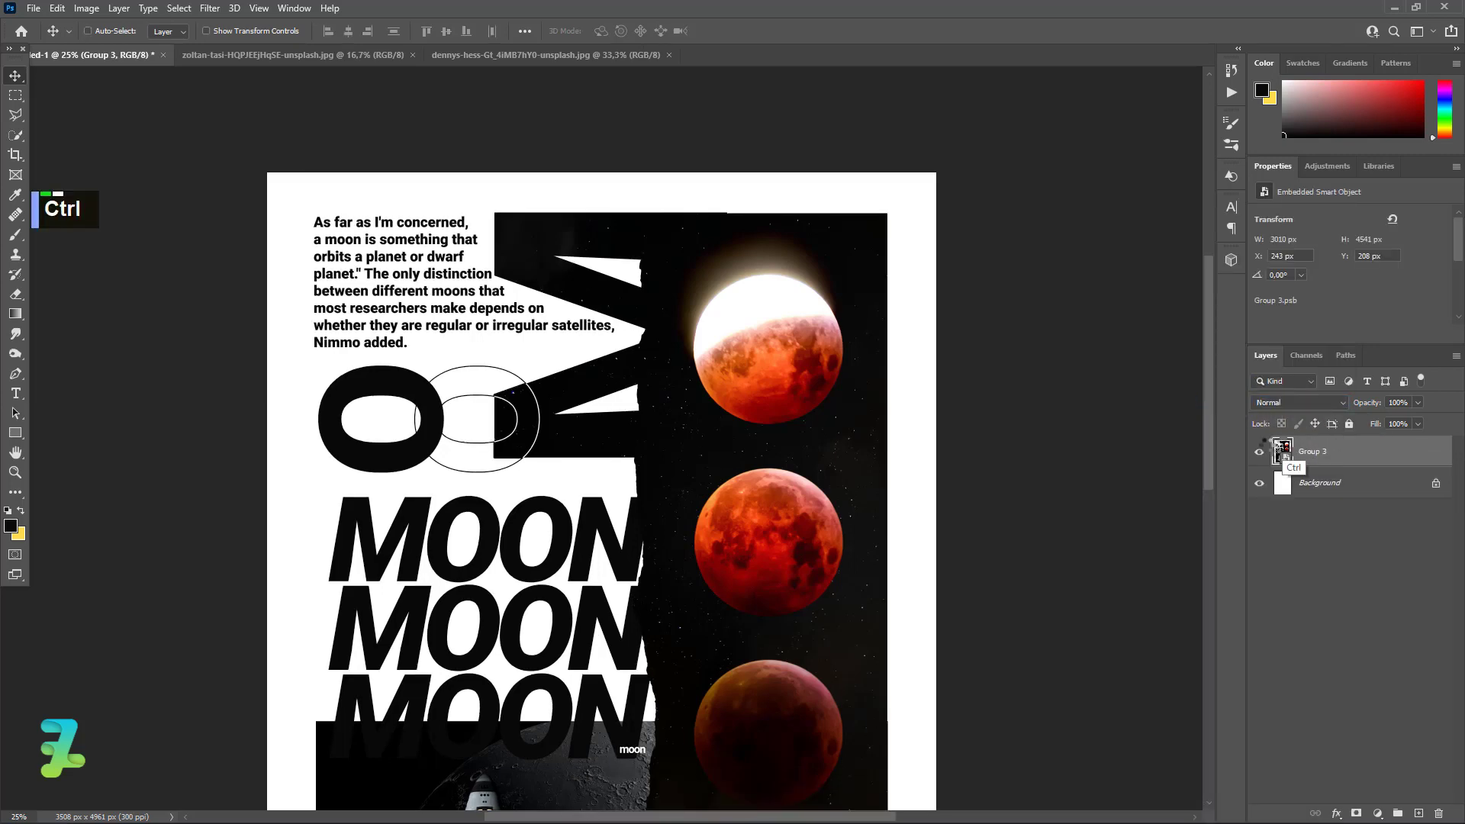
Duplicate the Group 3 smart object and set the copy's blend mode to Exclusion.
key("ctrl+minus")
key("ctrl+j")
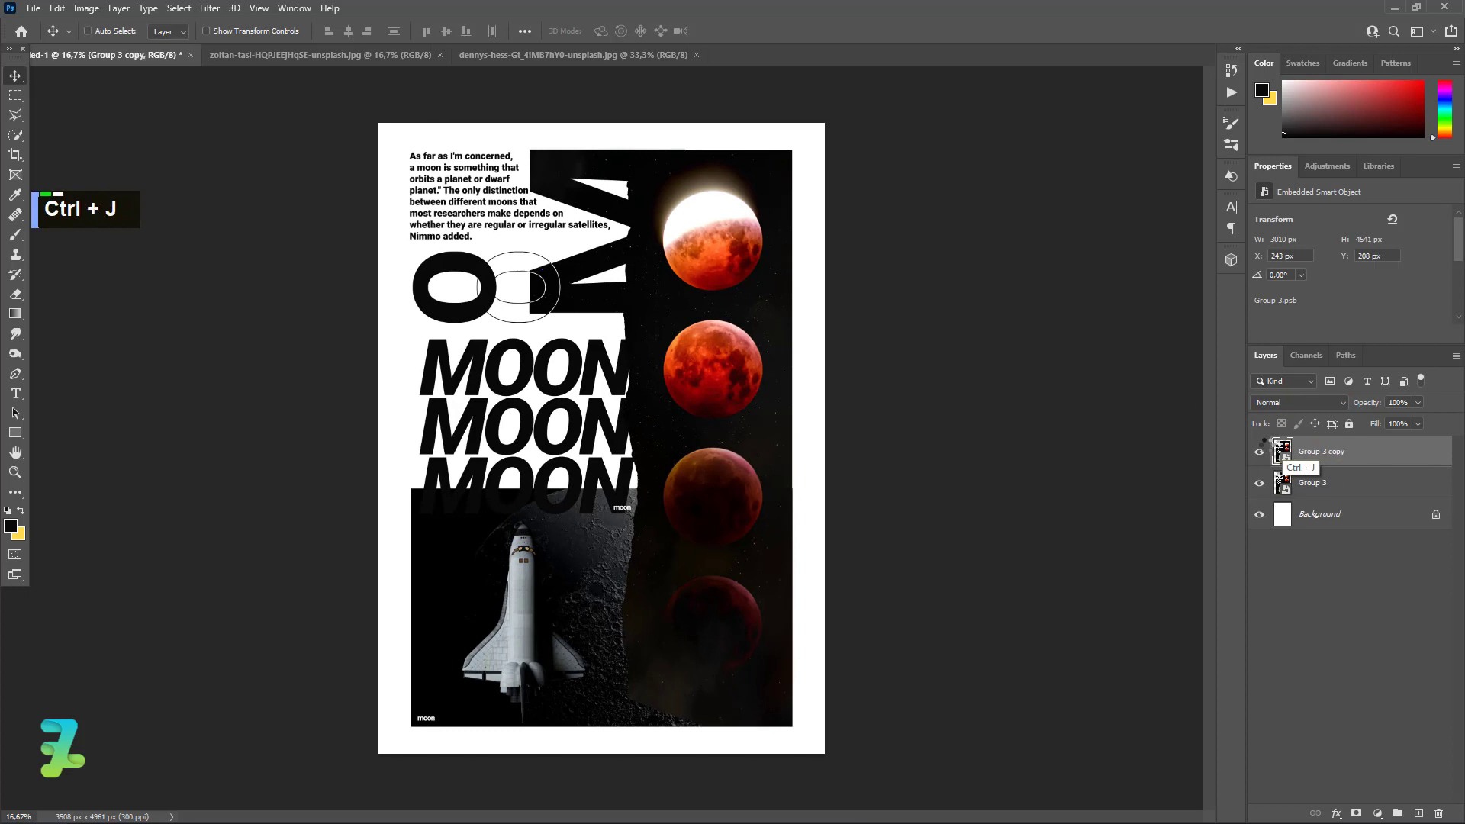
left_click(1297, 402)
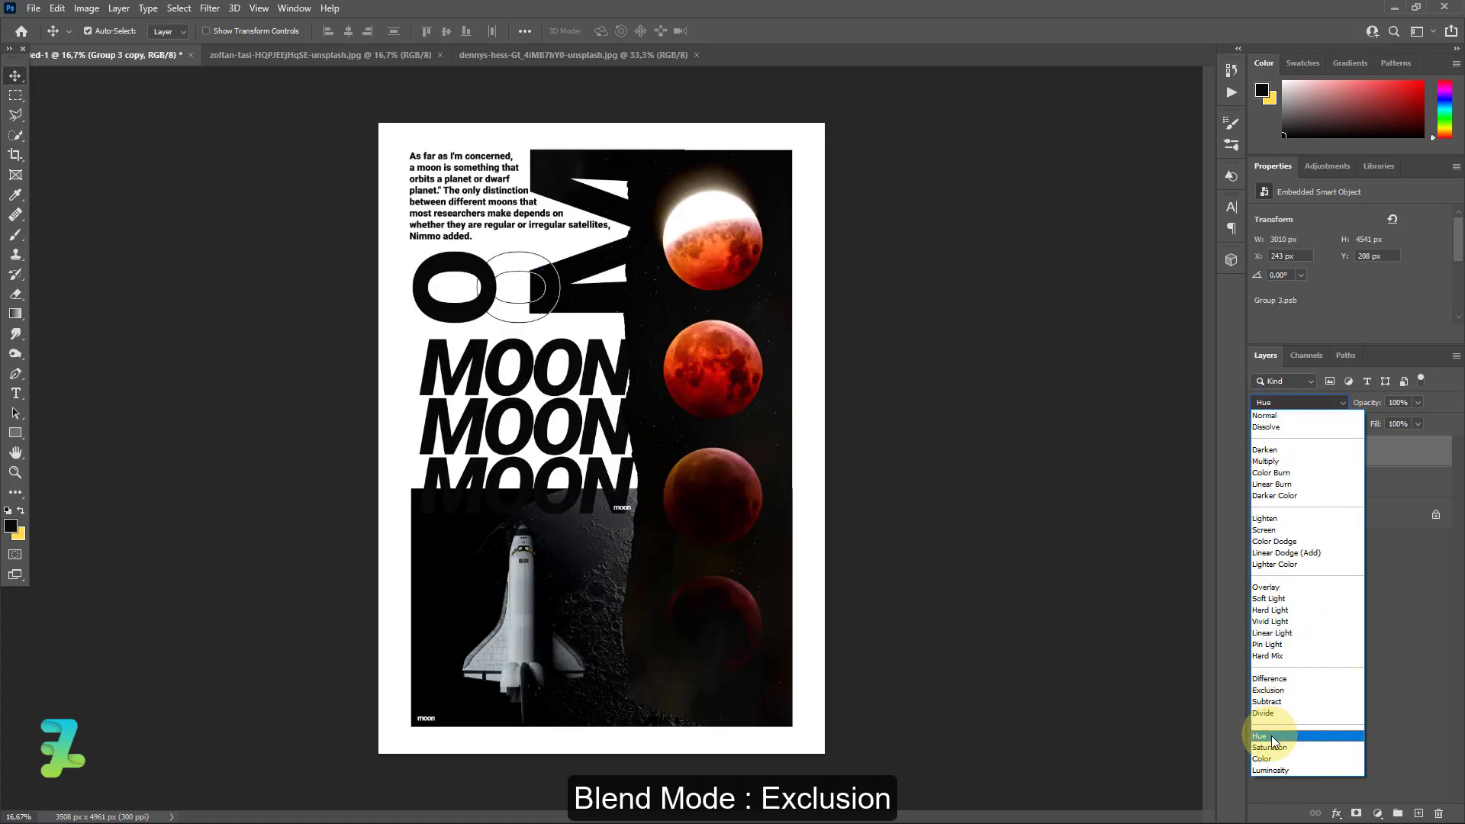
left_click(1272, 770)
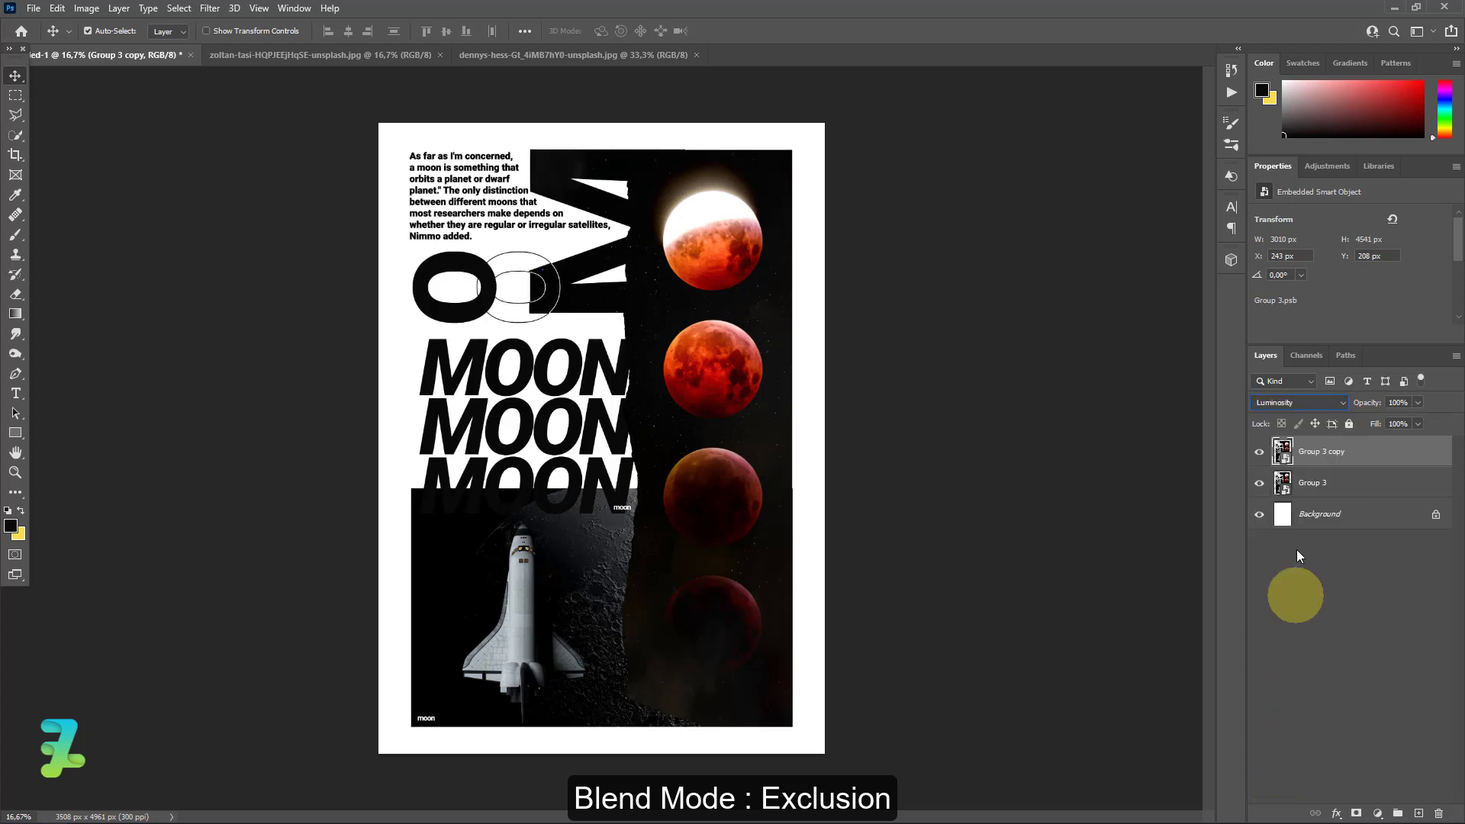
left_click(1281, 405)
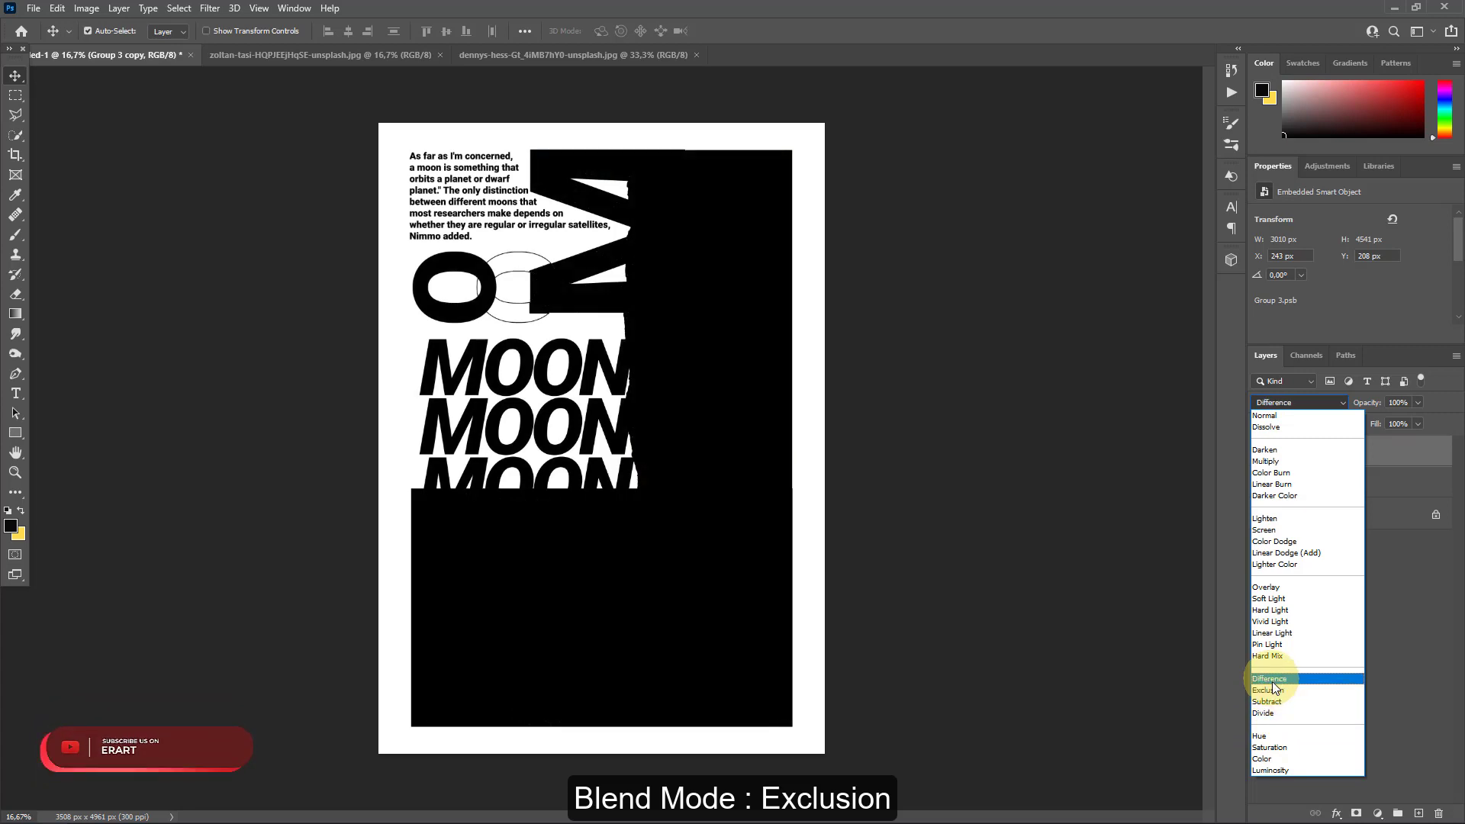
left_click(1271, 690)
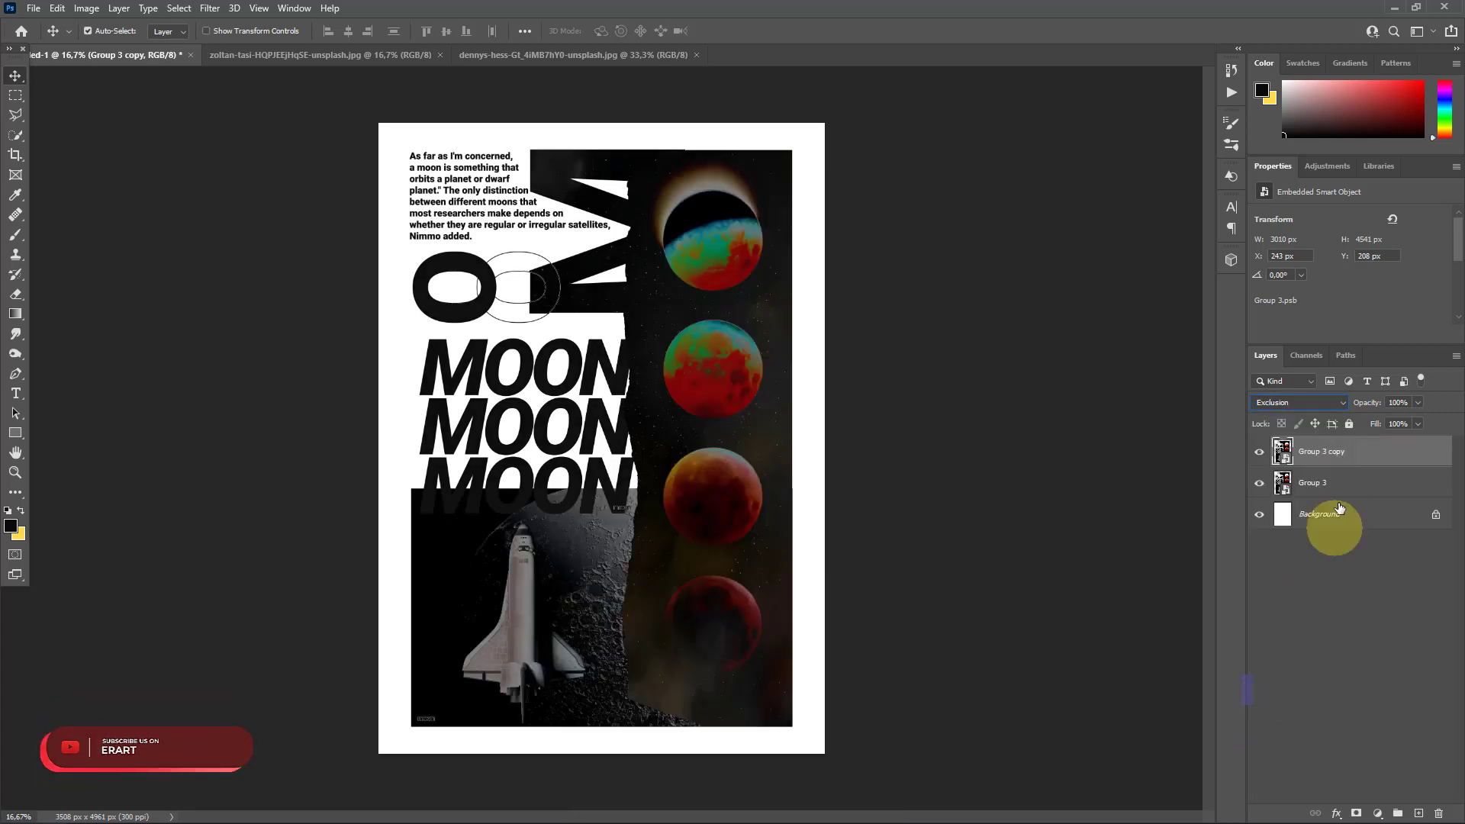
Place the Group 3 copy layer beneath Group 3 and hide Group 3.
left_click_drag(1283, 452, 1282, 496)
left_click_drag(715, 476, 683, 465)
left_click(1259, 452)
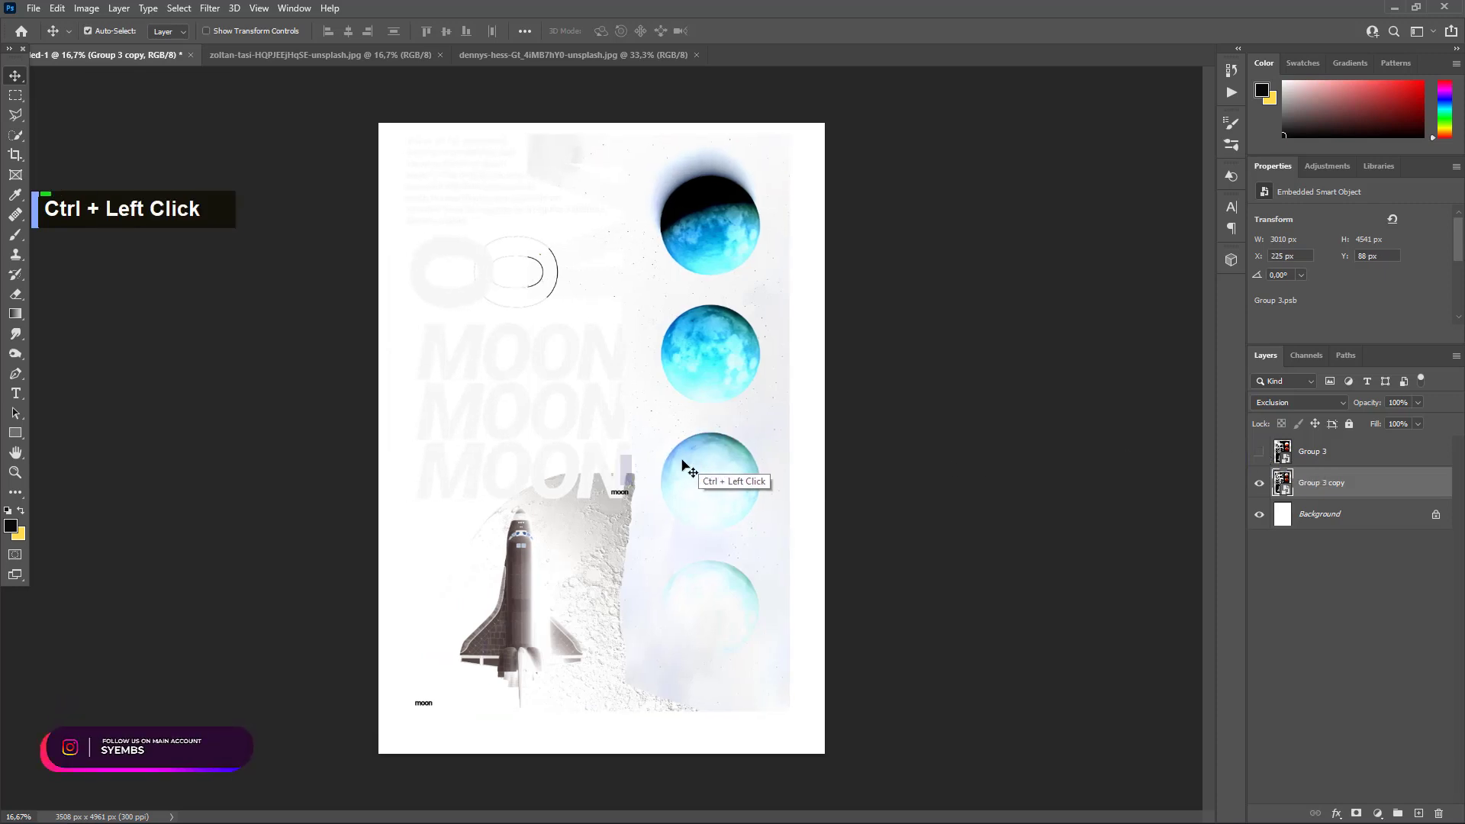
Center Group 3 copy horizontally and vertically on the whole canvas, then clear the selection.
key("ctrl+a")
left_click(348, 30)
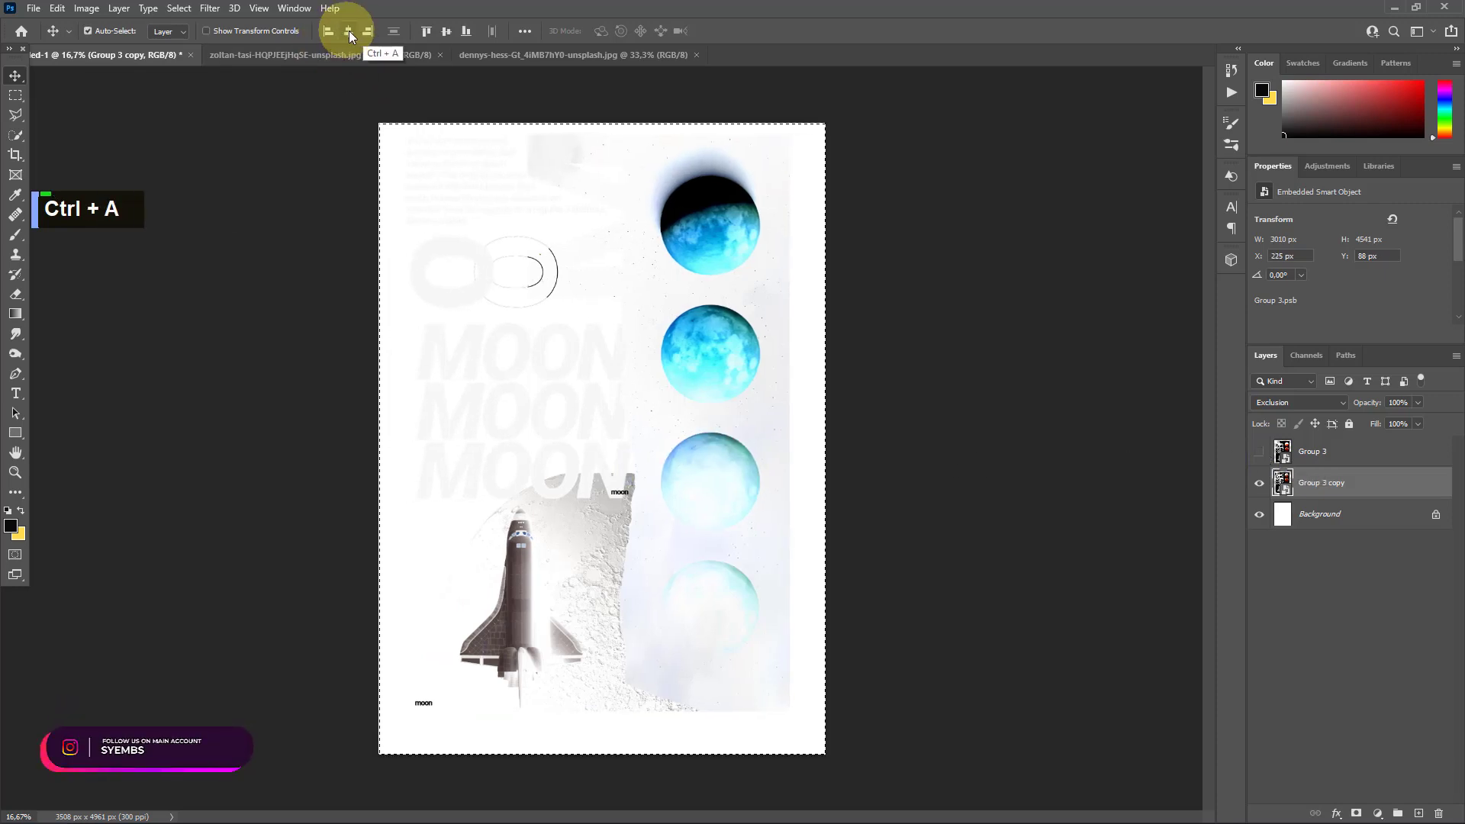
left_click(447, 38)
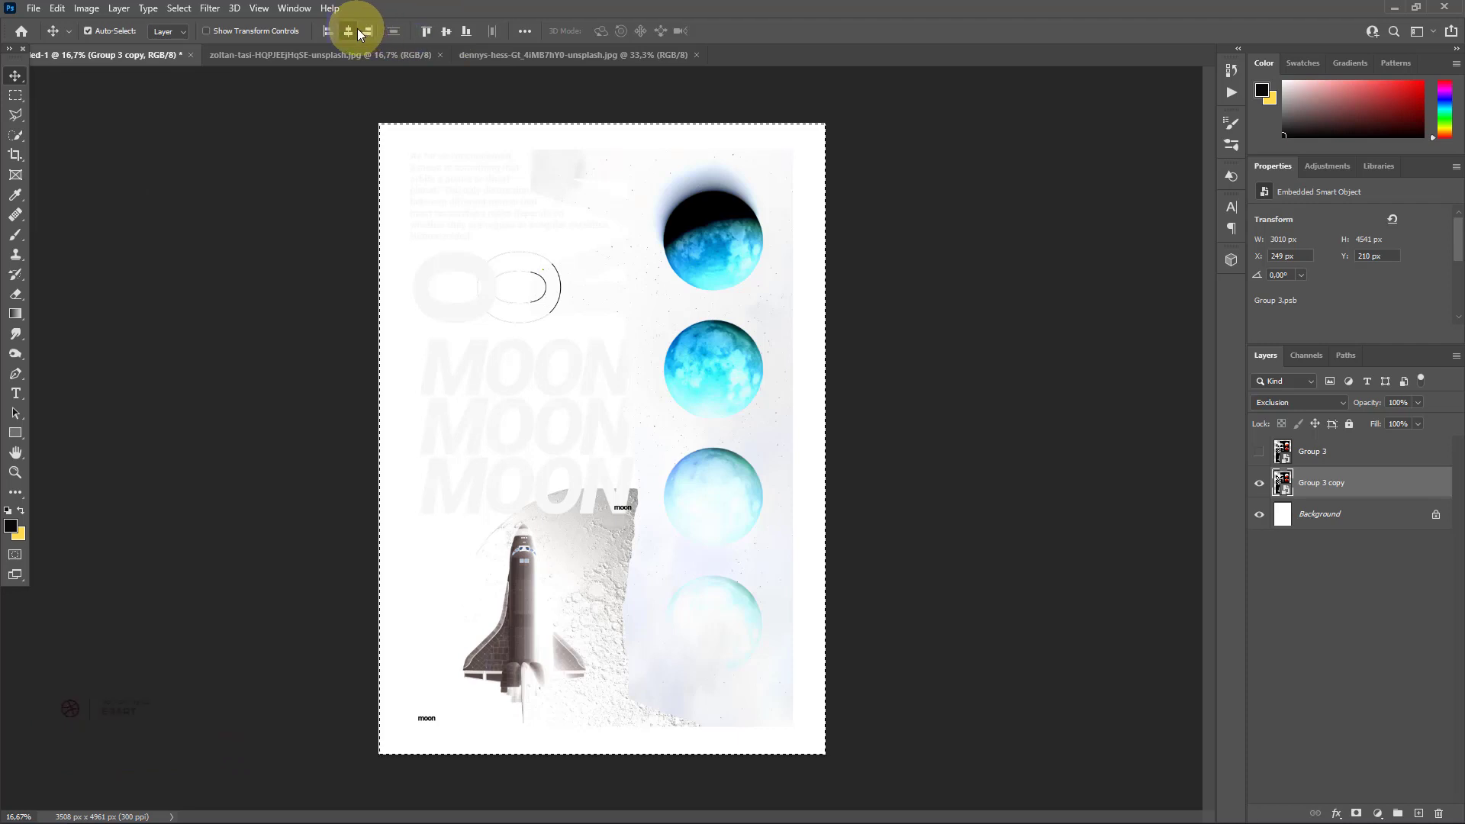
key("ctrl+d")
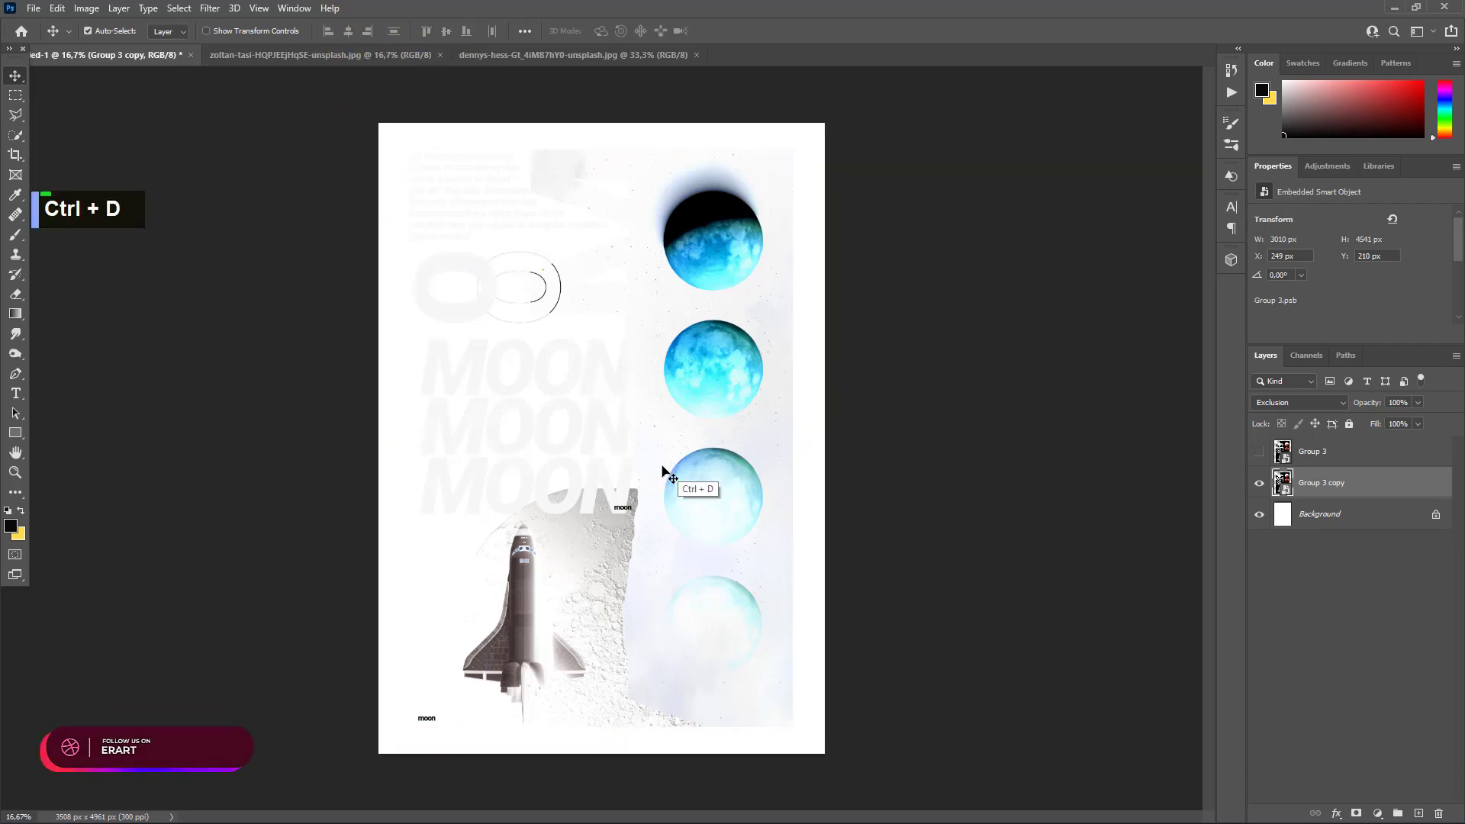
Scale Group 3 copy down to about 50.55%, place it in the poster's upper-left area, and show Group 3 again.
key("ctrl+t")
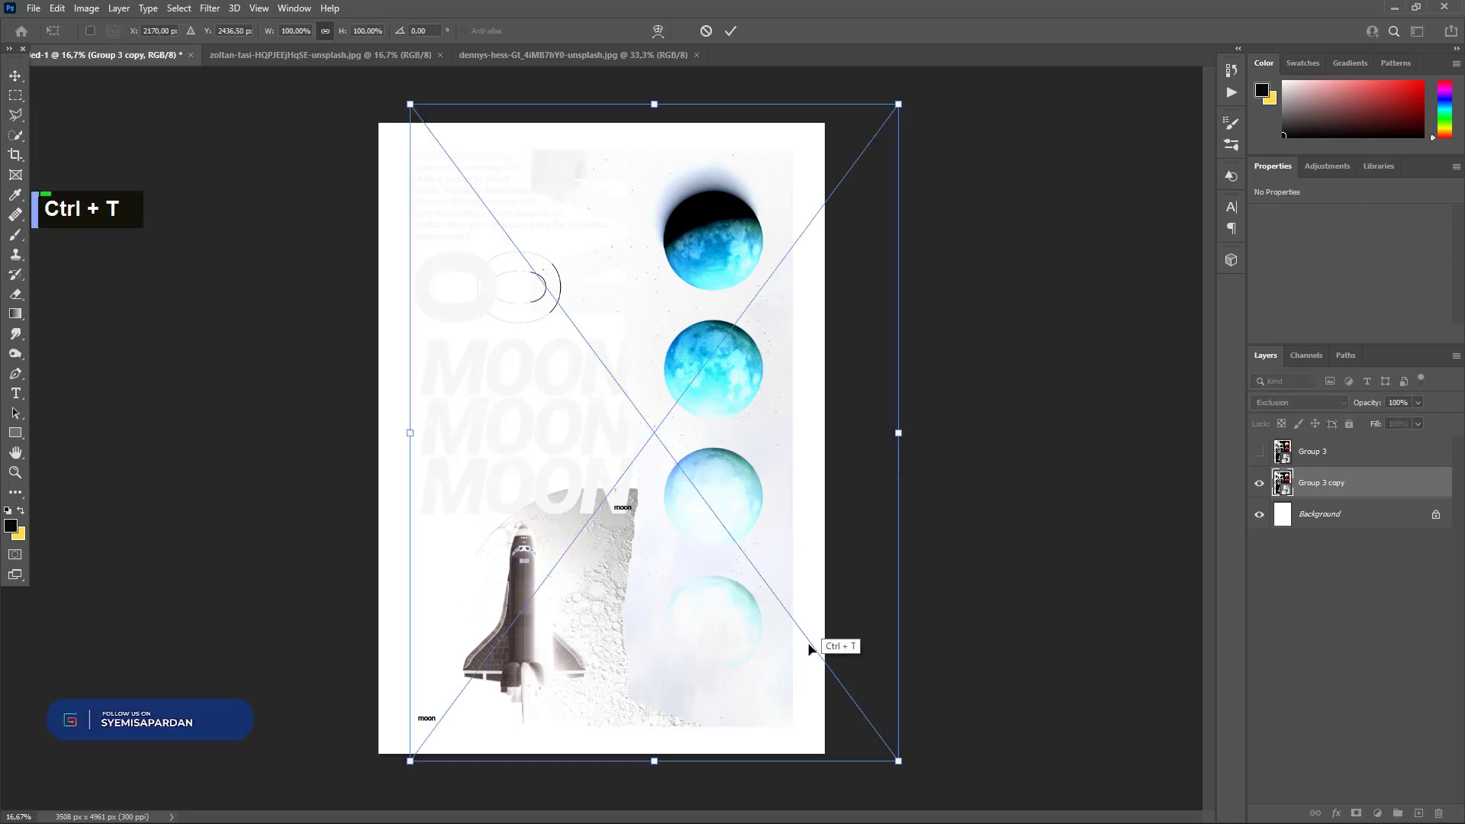
left_click_drag(899, 761, 782, 699)
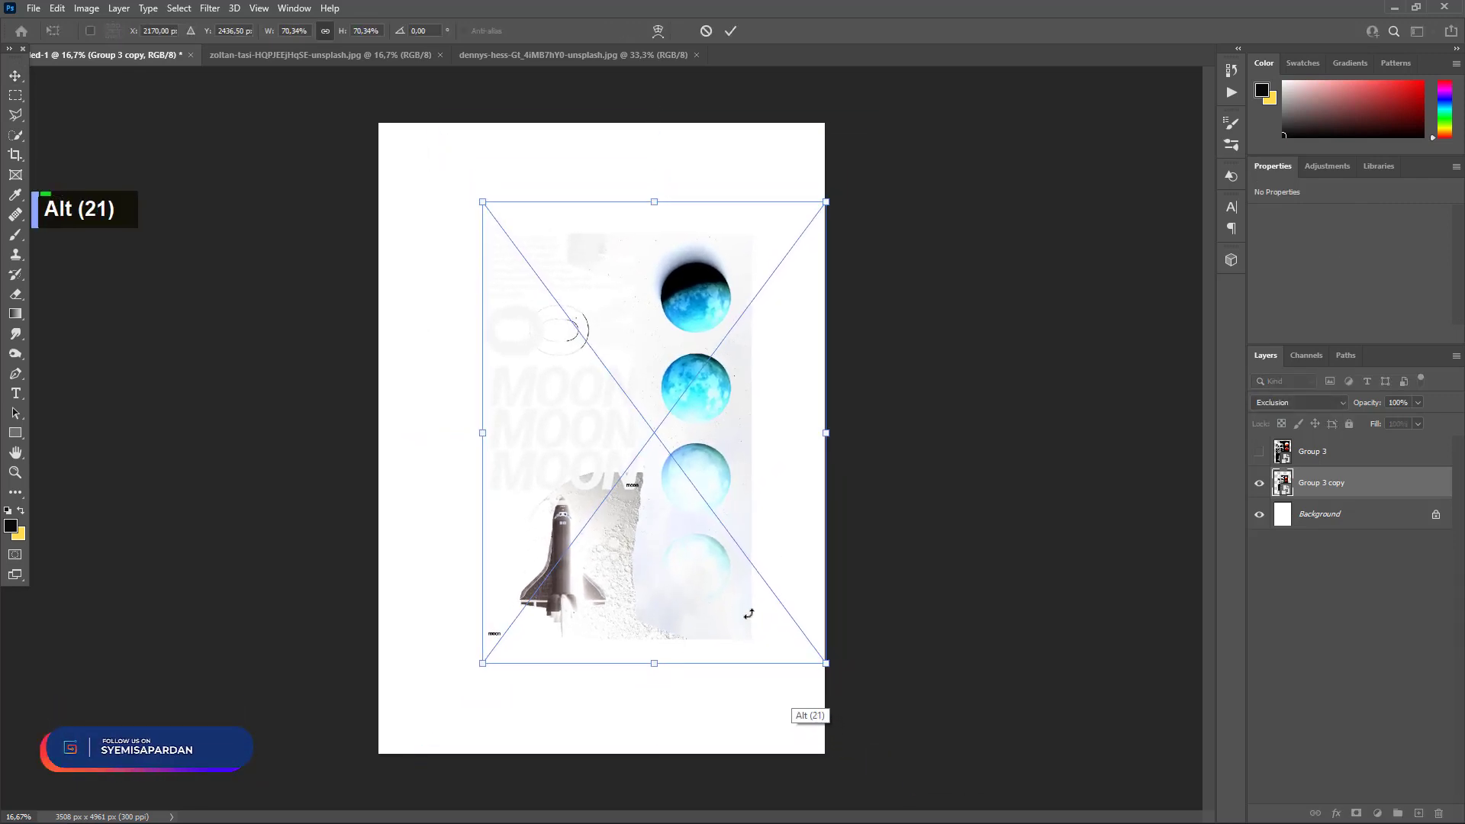
left_click_drag(710, 565, 645, 523)
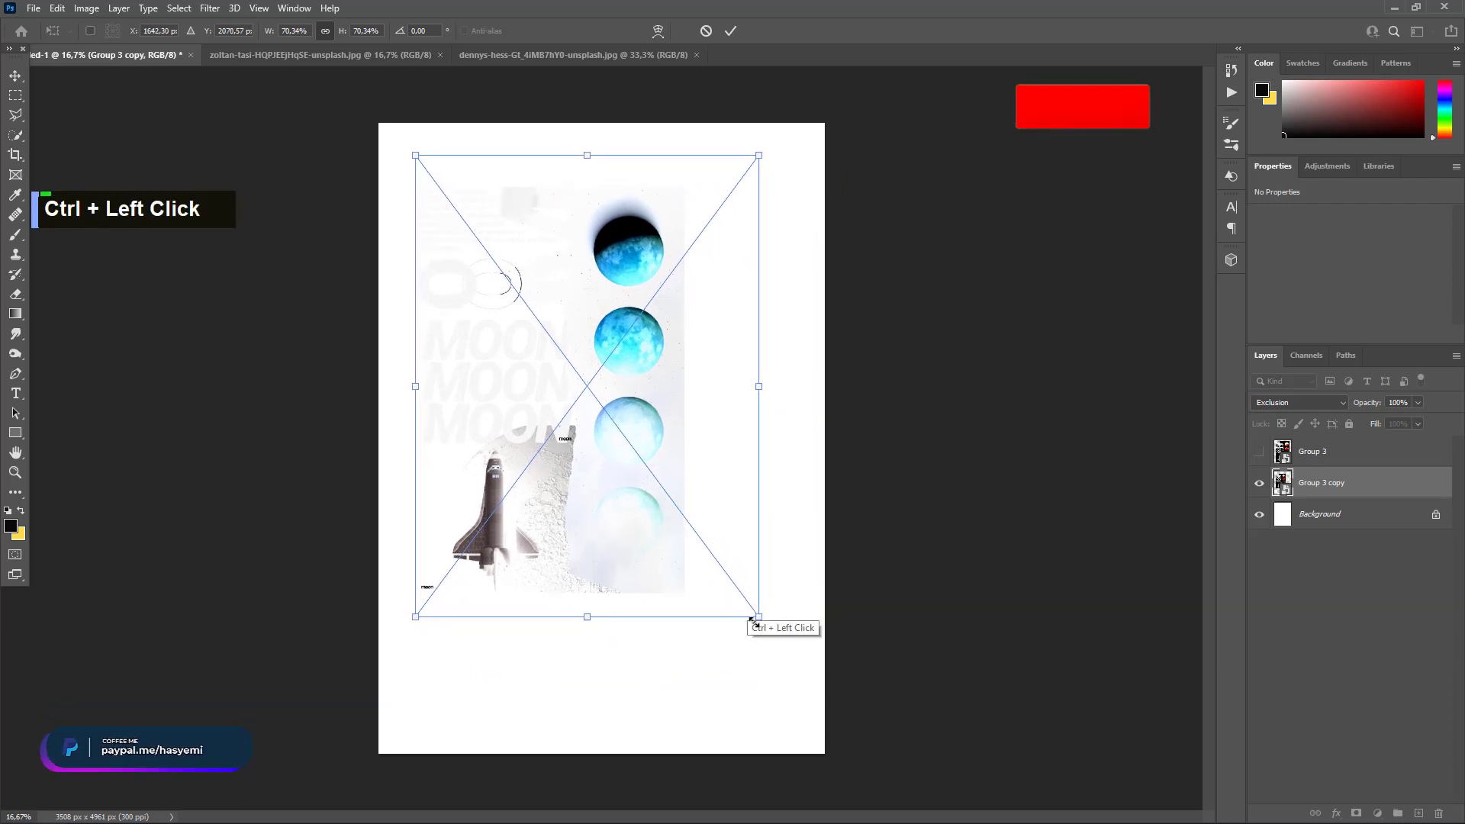
left_click_drag(754, 616, 570, 383)
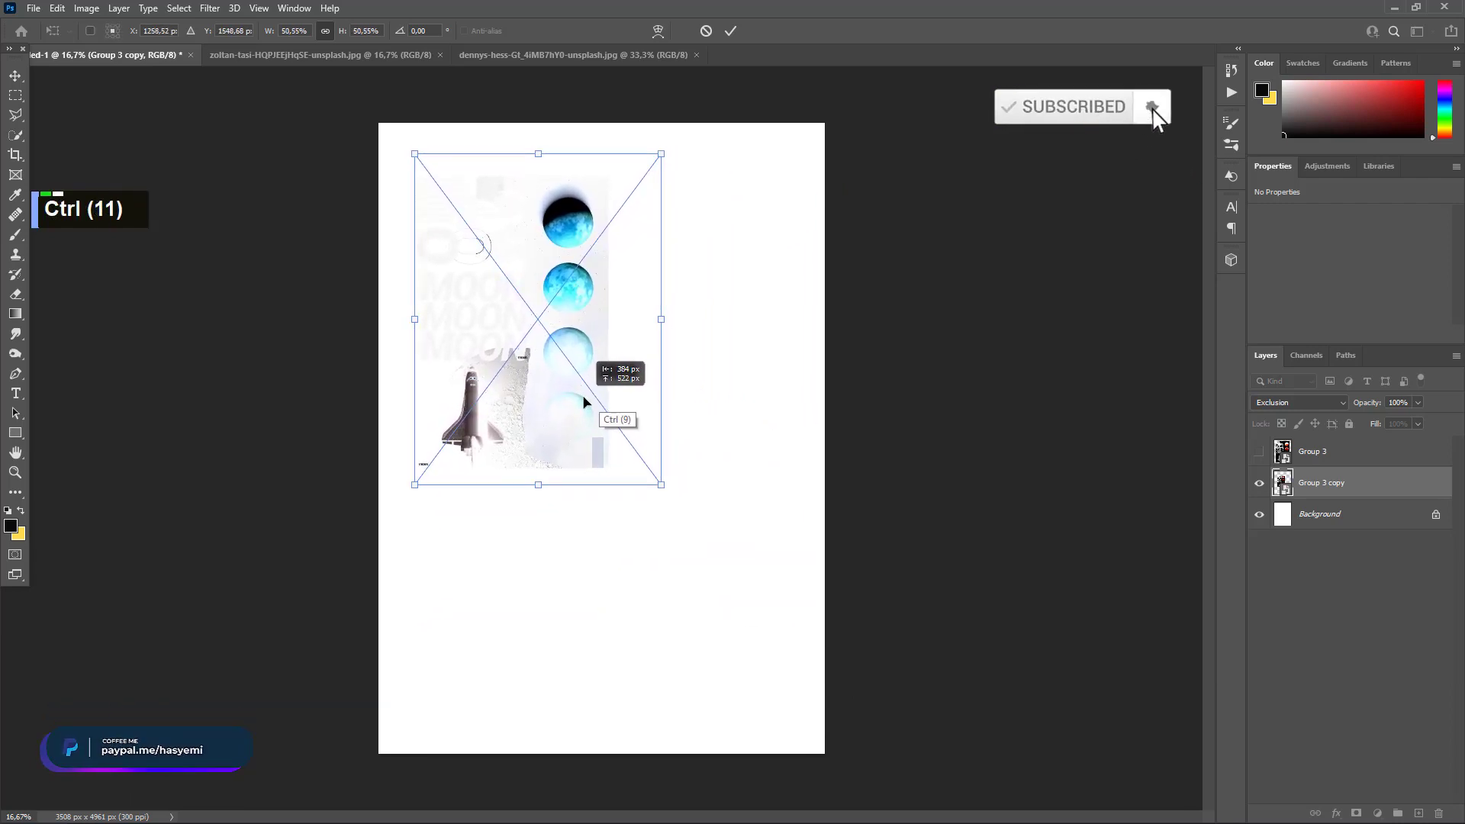
left_click(15, 76)
left_click(1260, 453)
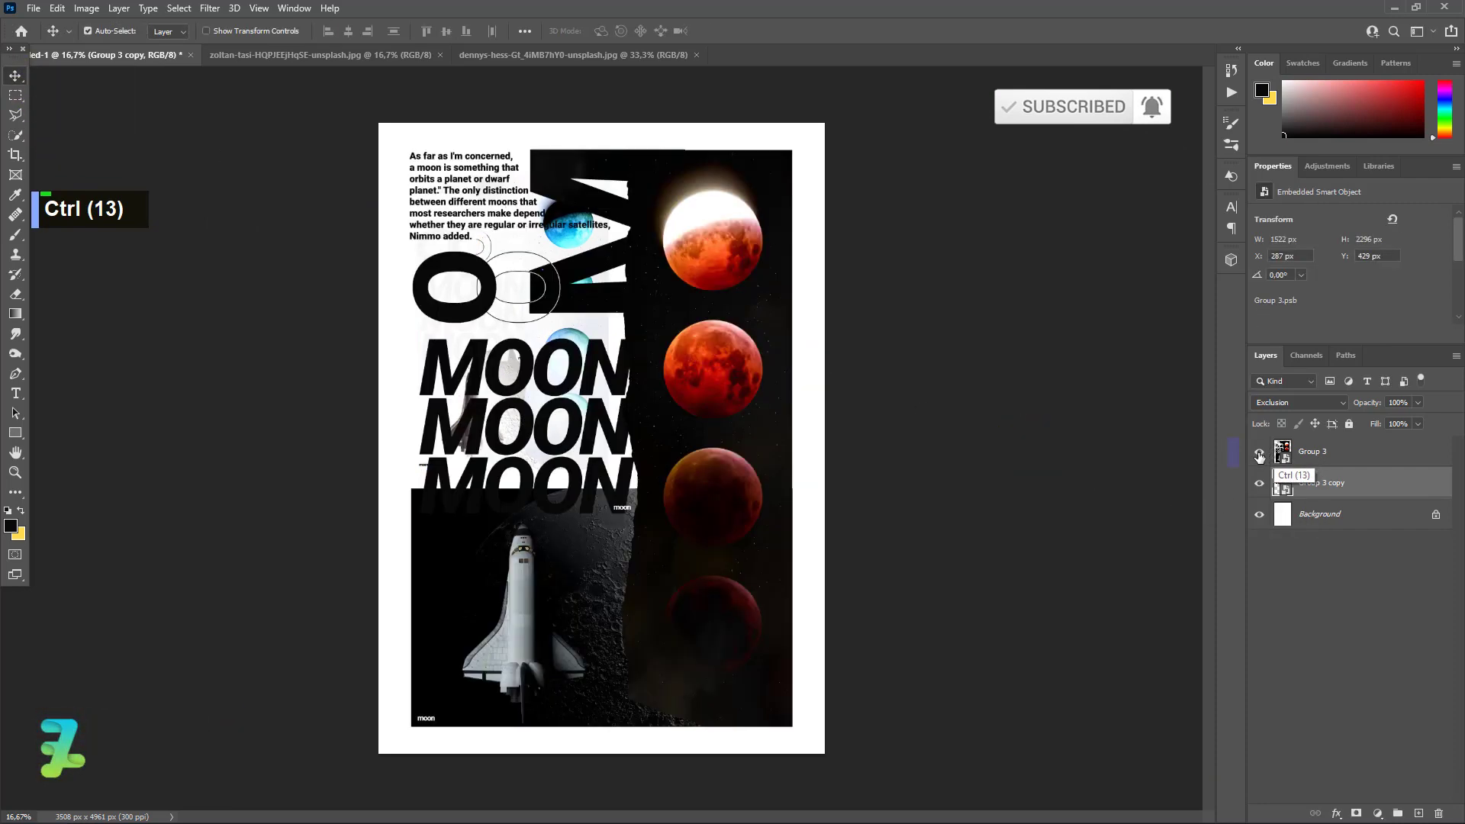
Enlarge Group 3 copy to about 58.75% and align its left side with the poster artwork's left edge.
left_click(1283, 453)
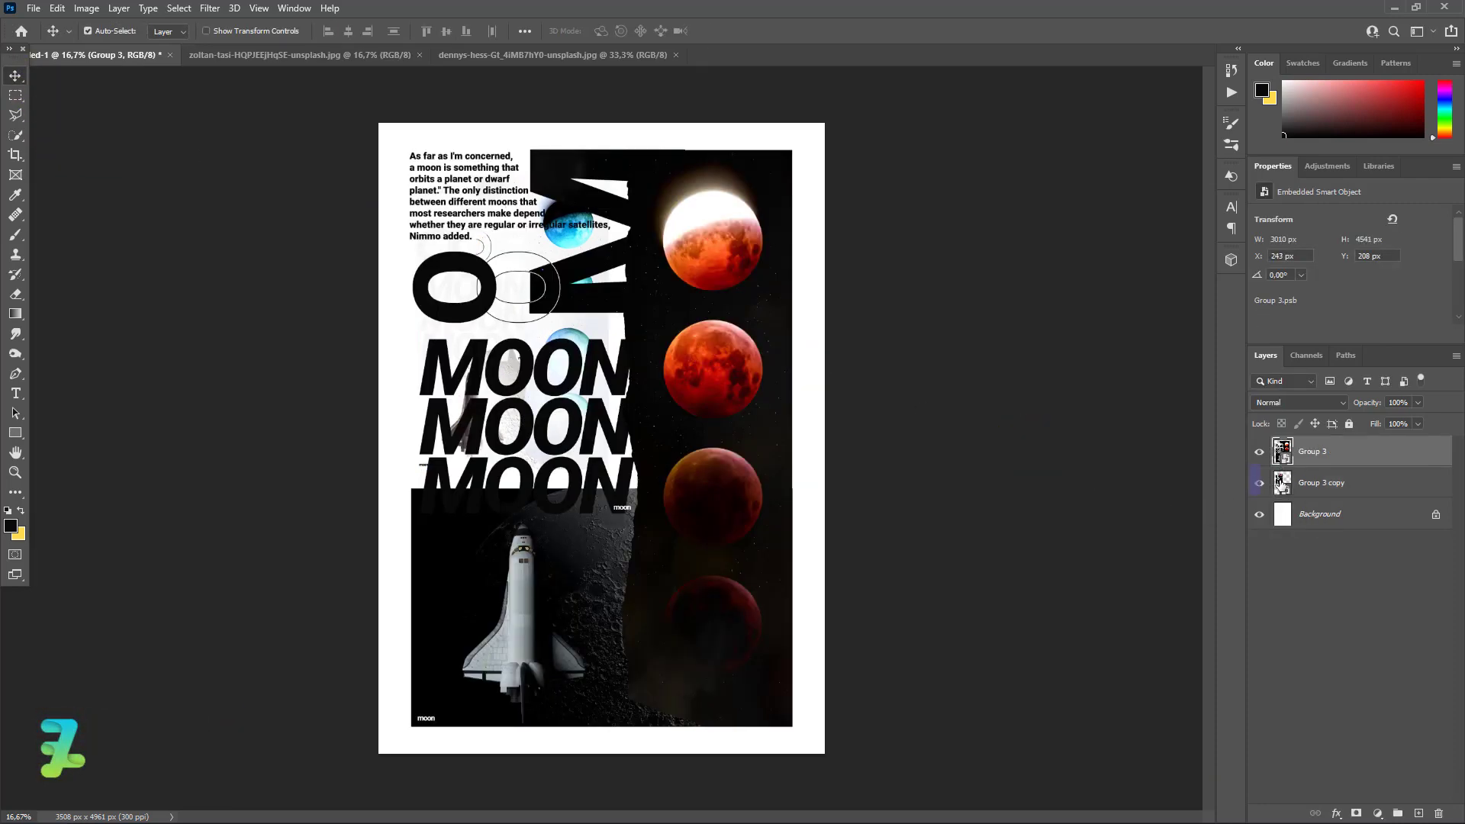
left_click(1282, 481)
left_click(583, 318, "ctrl")
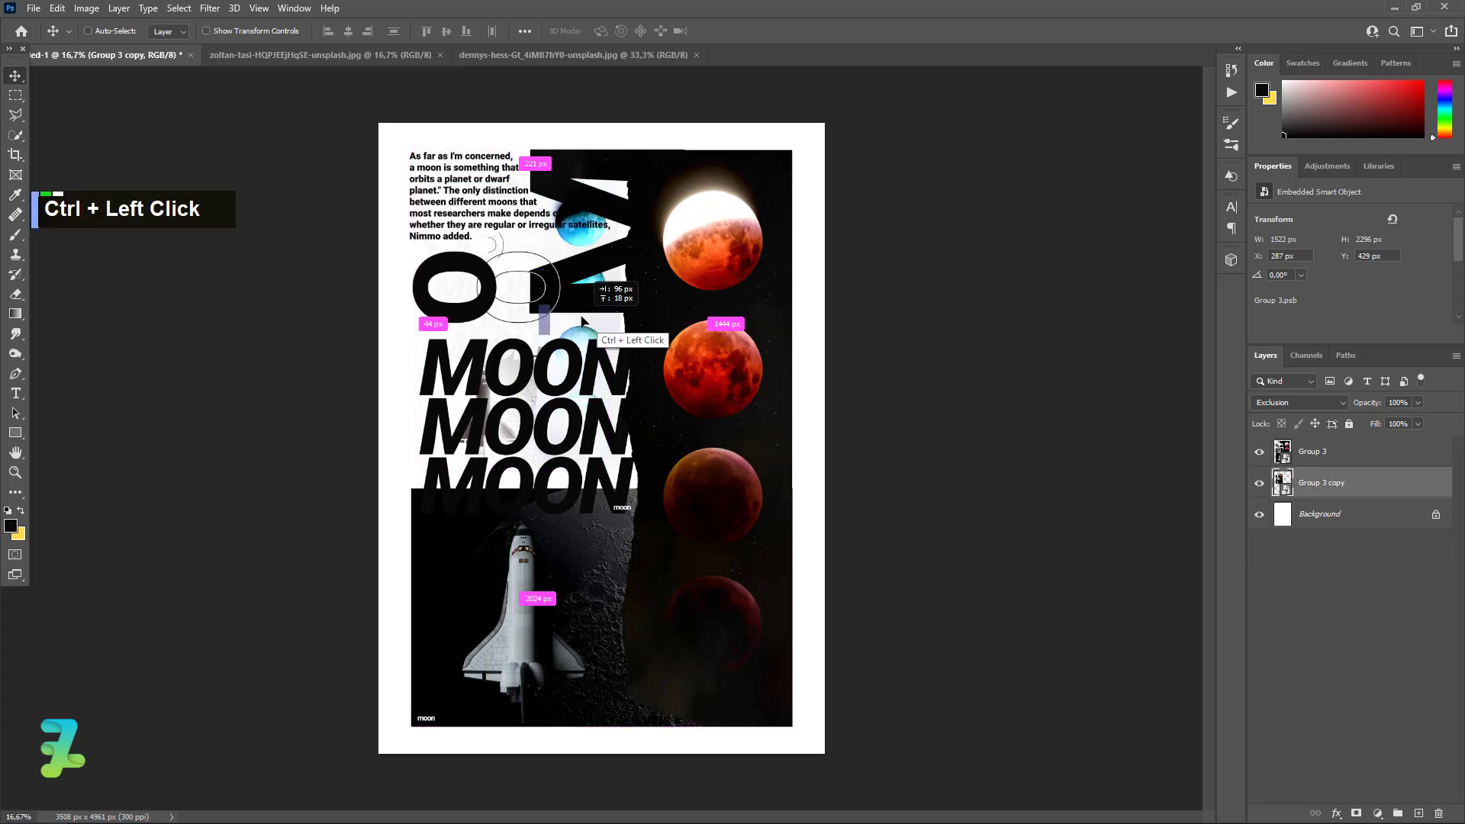
key("ctrl+t")
mouse_move(564, 305)
left_mouse_down()
mouse_move(538, 286)
mouse_move(547, 295)
left_mouse_up()
left_click_drag(657, 465, 697, 519)
left_click_drag(502, 358, 498, 352)
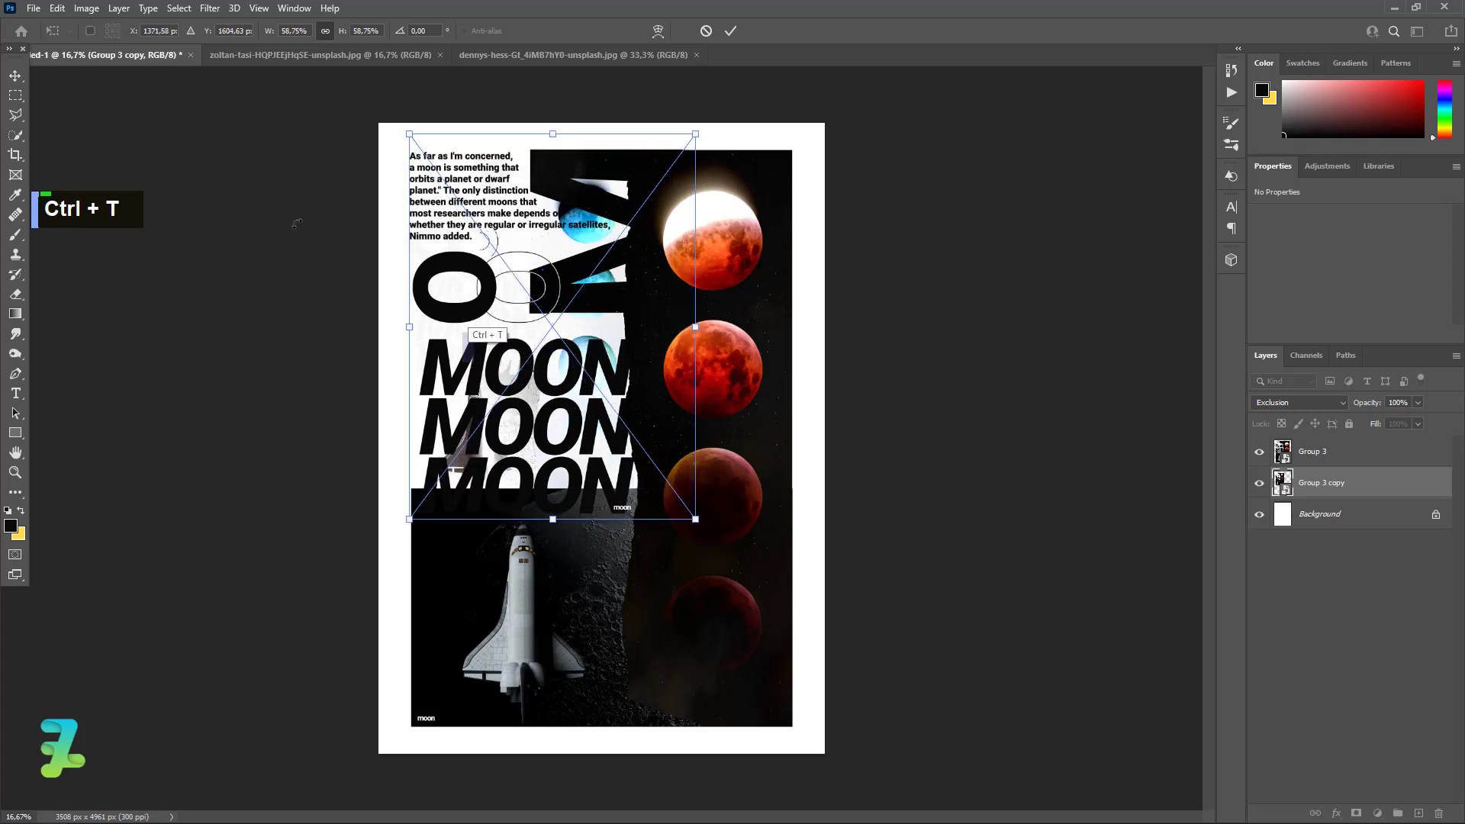
left_click(20, 76)
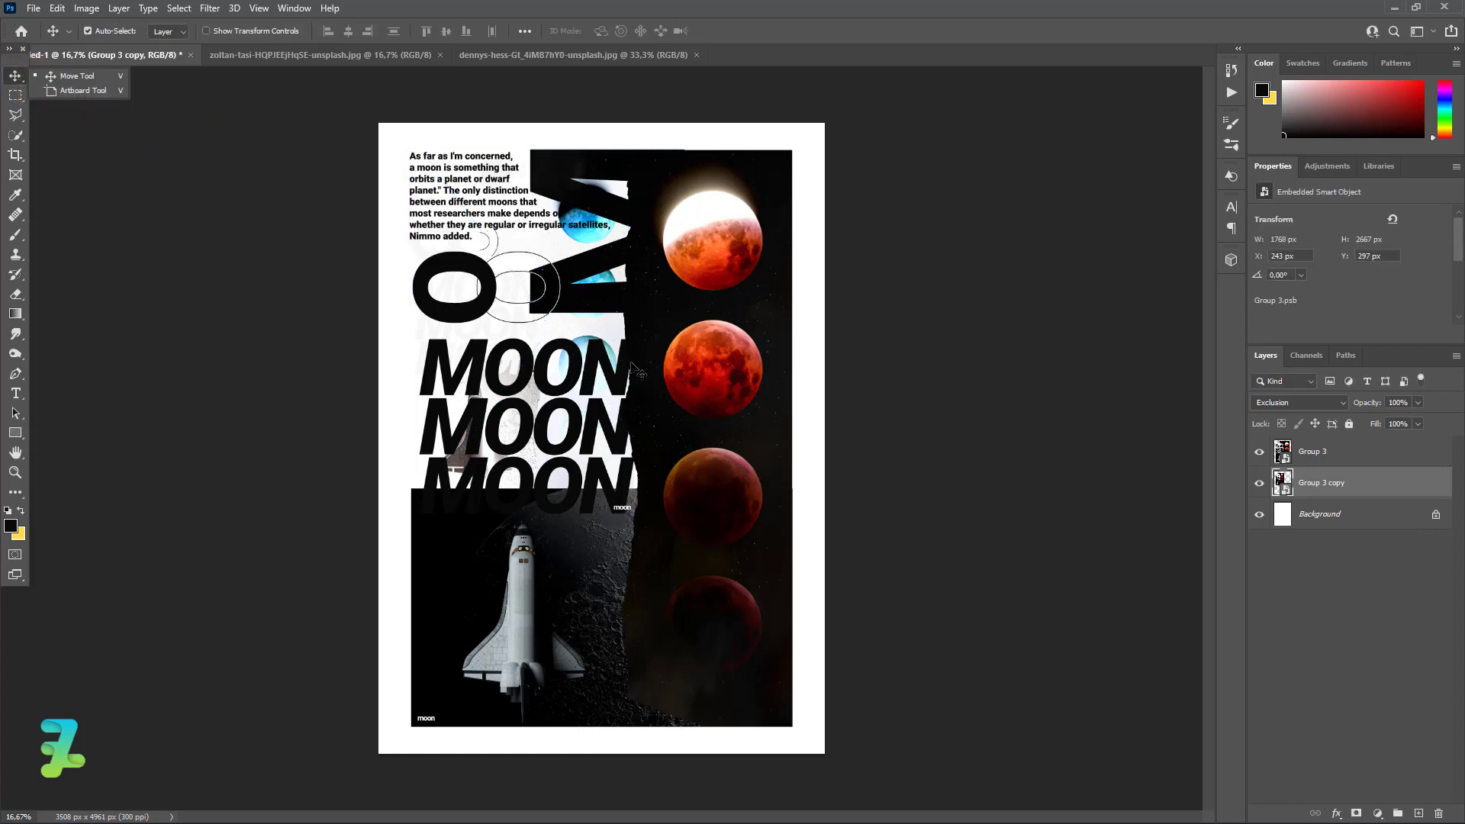
Scale Group 3 copy to about 48.60% and position it behind the quote and MOON titles at about X 243 px, Y 438 px.
key("ctrl+t")
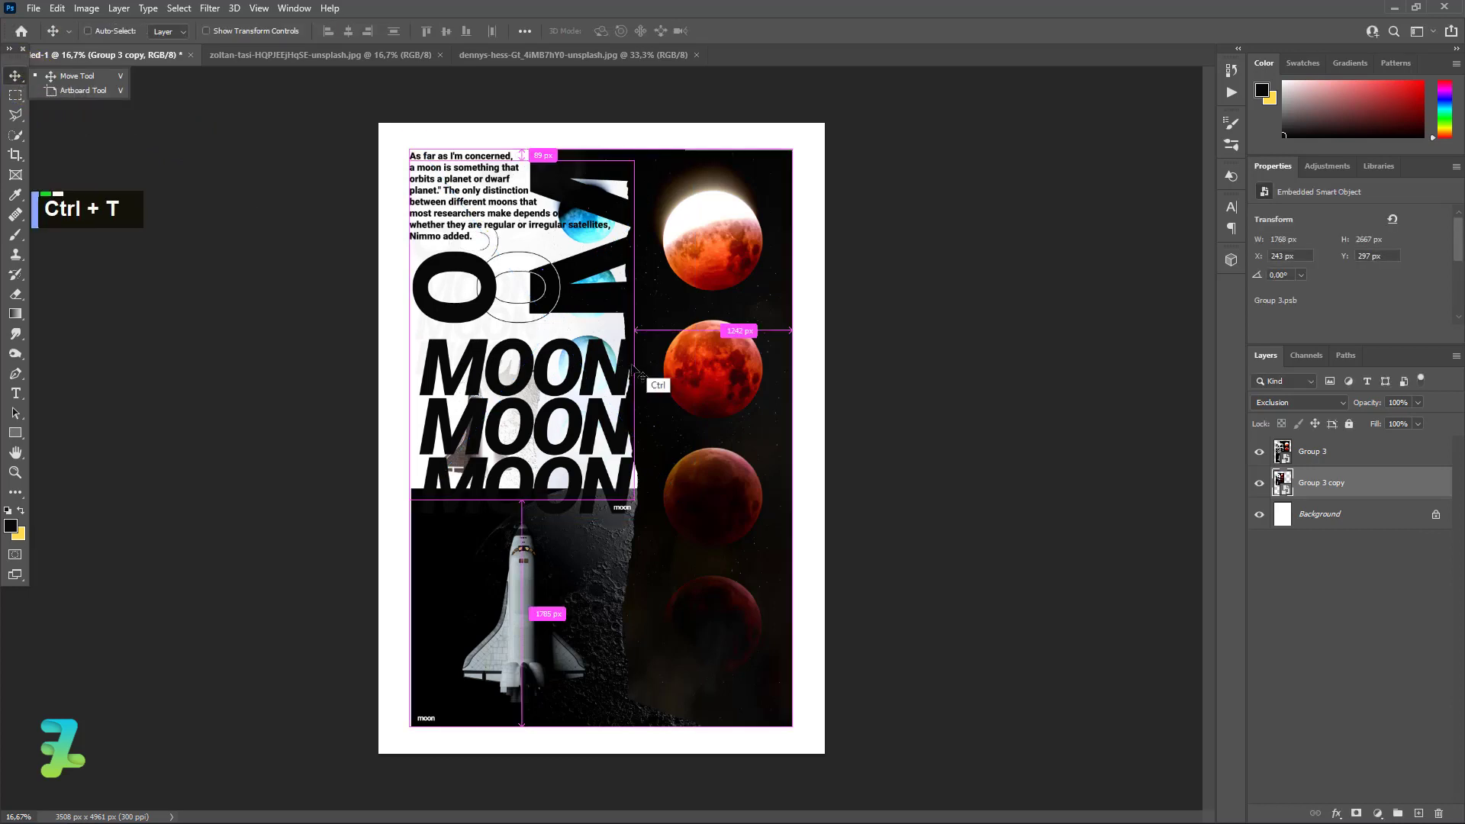
left_click_drag(692, 518, 640, 451)
left_click_drag(555, 307, 570, 346)
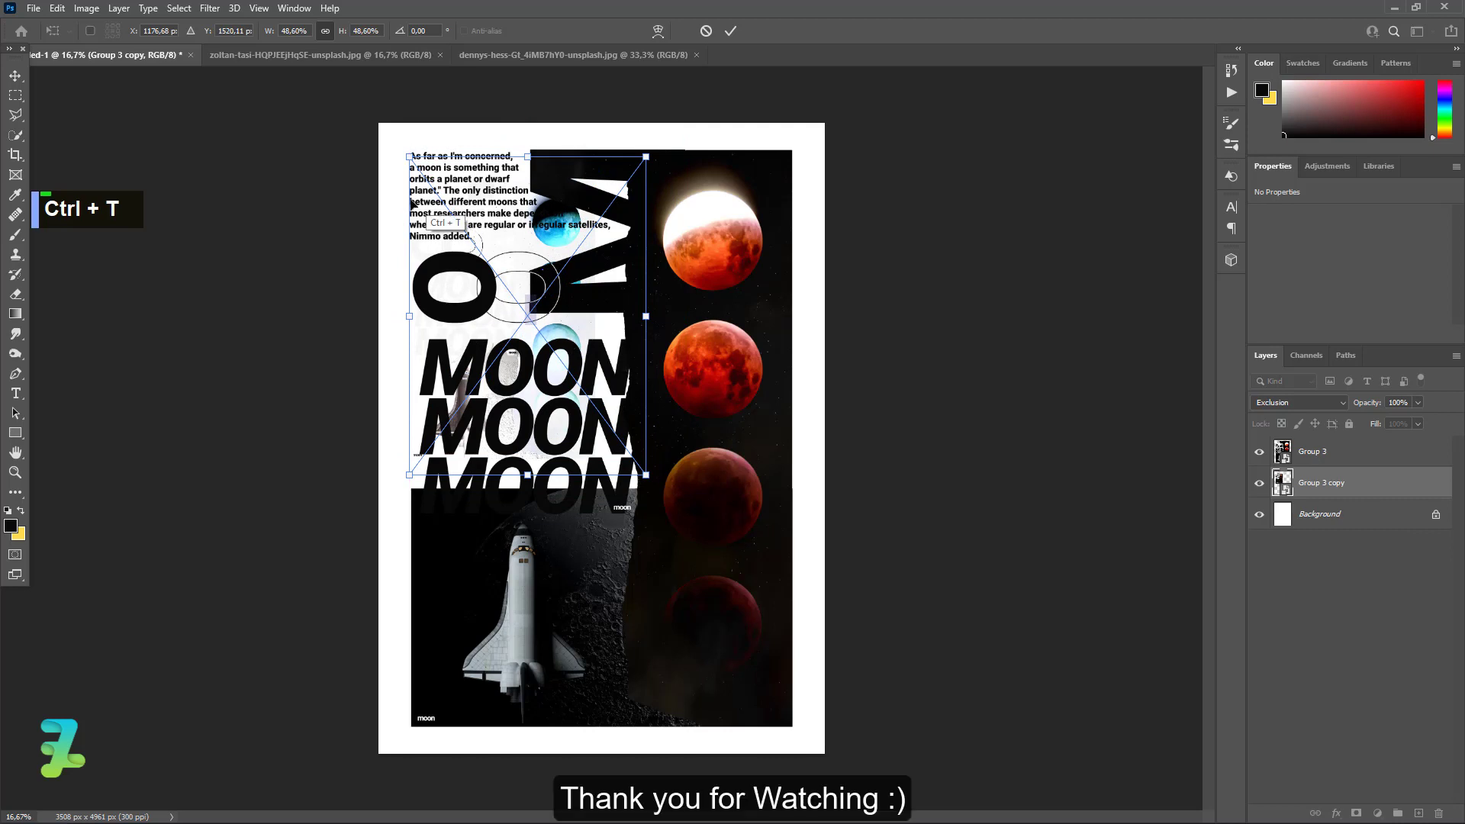
left_click(15, 77)
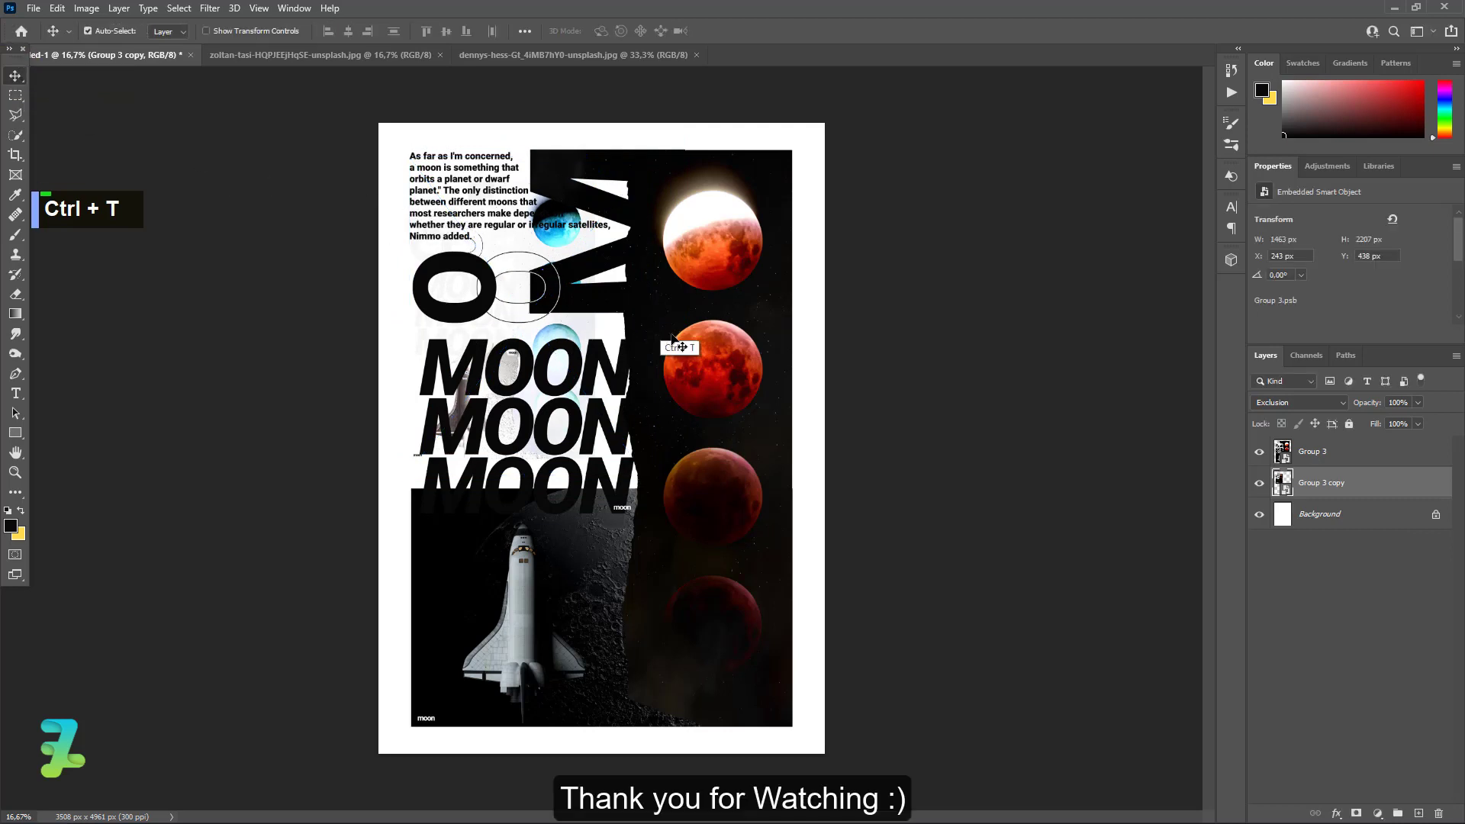